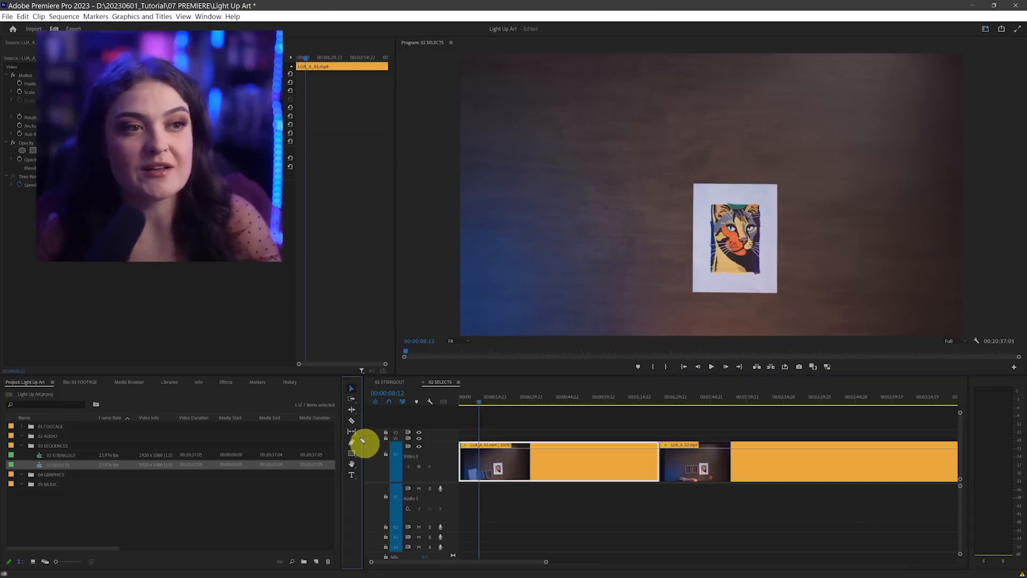
Step: Cut off the first clip's opening before 00:00:08:12 and move the remaining footage to the sequence start
left_click(348, 420)
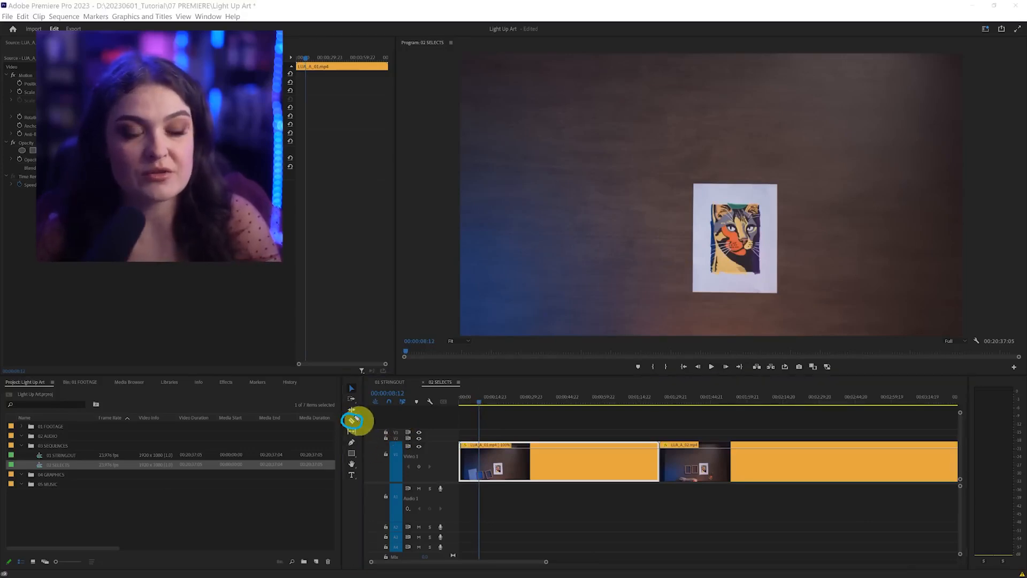
left_click(481, 453)
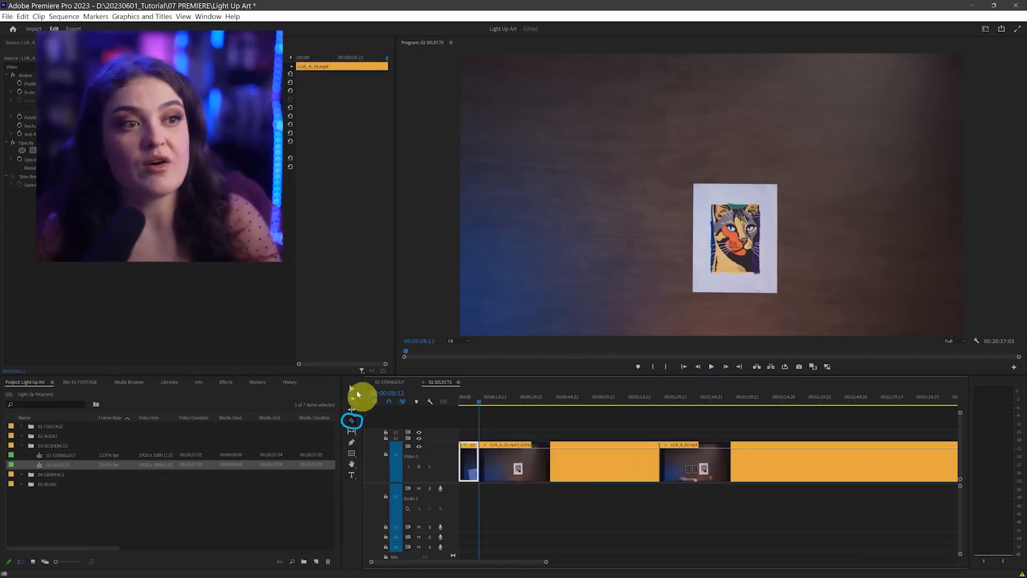
left_click(353, 389)
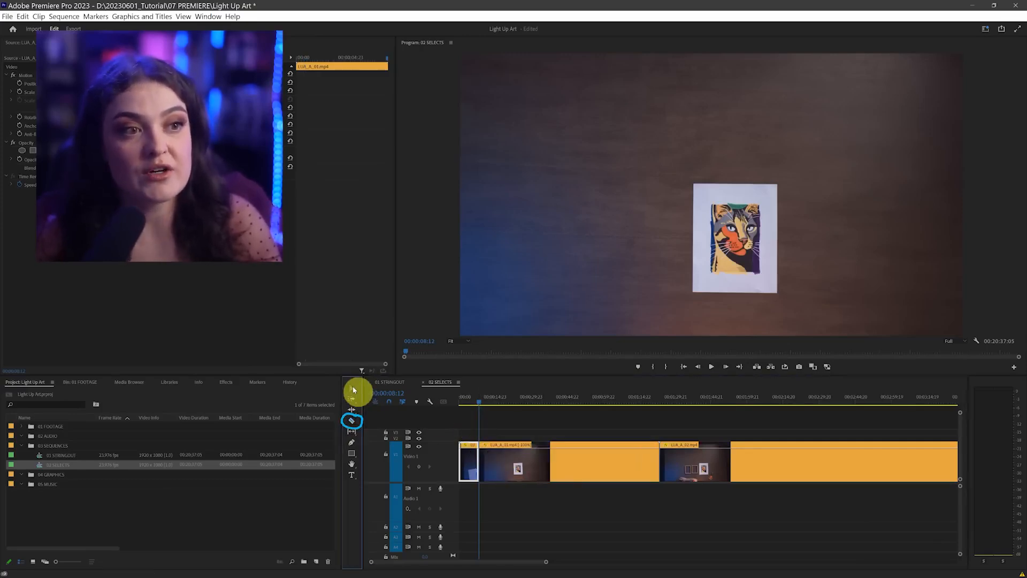
left_click(470, 463)
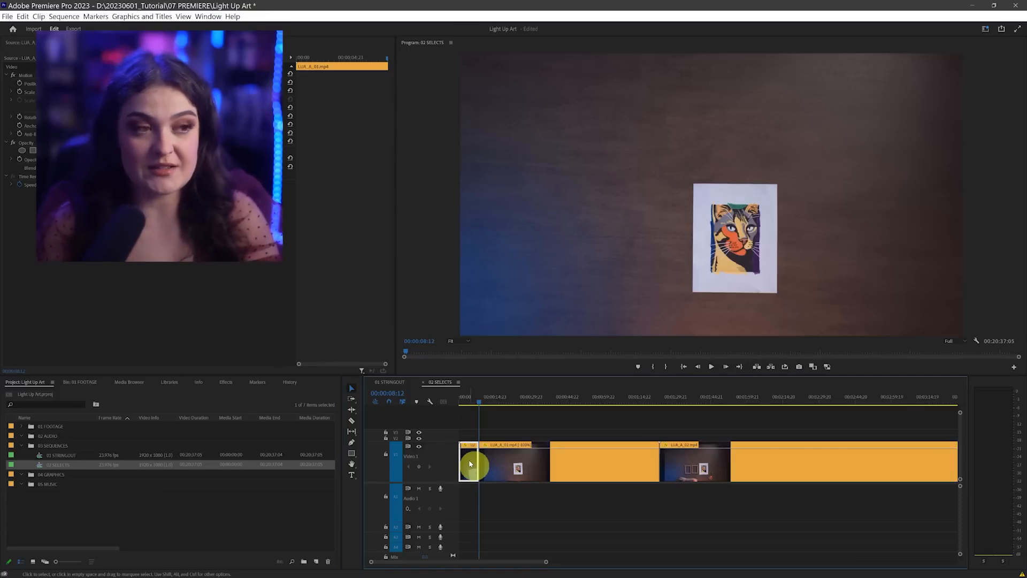
key("Delete")
left_click(576, 460)
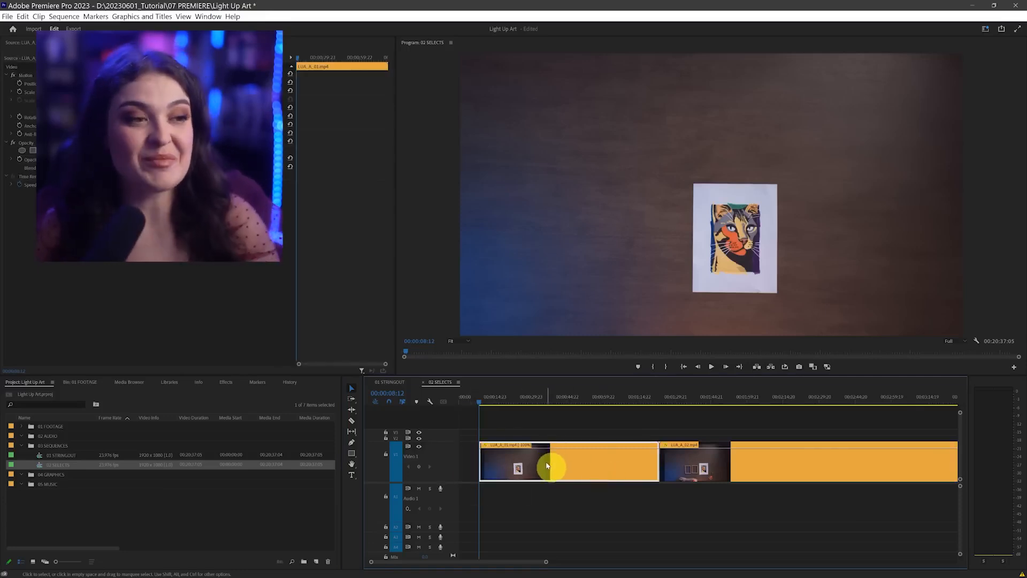
left_click_drag(545, 469, 515, 470)
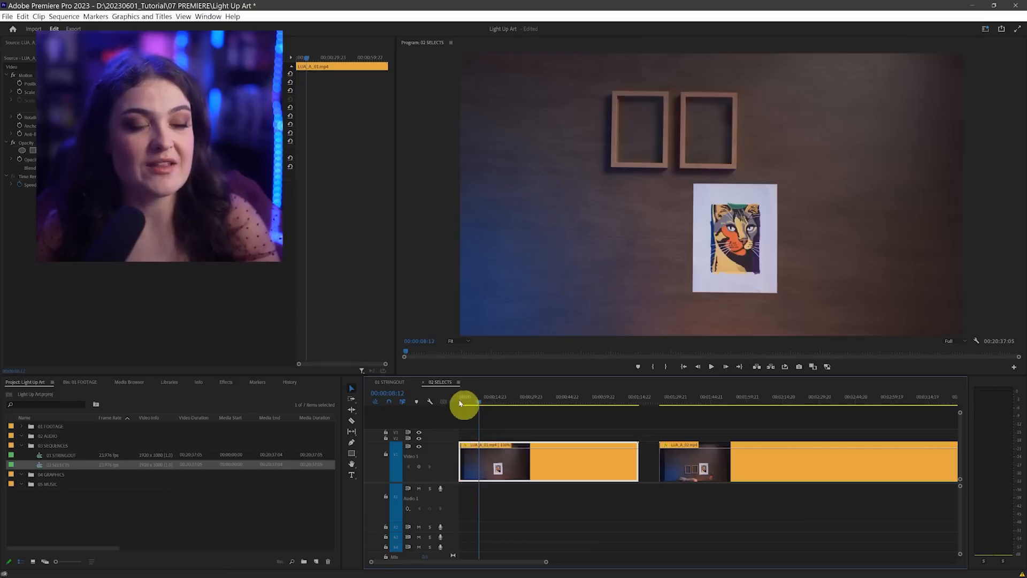
Step: Razor the first clip at 00:00:03:16 and 00:00:06:16 to isolate the short segment before both frames lie on the table
left_click(461, 402)
mouse_move(461, 402)
left_mouse_down()
mouse_move(482, 406)
mouse_move(470, 405)
left_mouse_up()
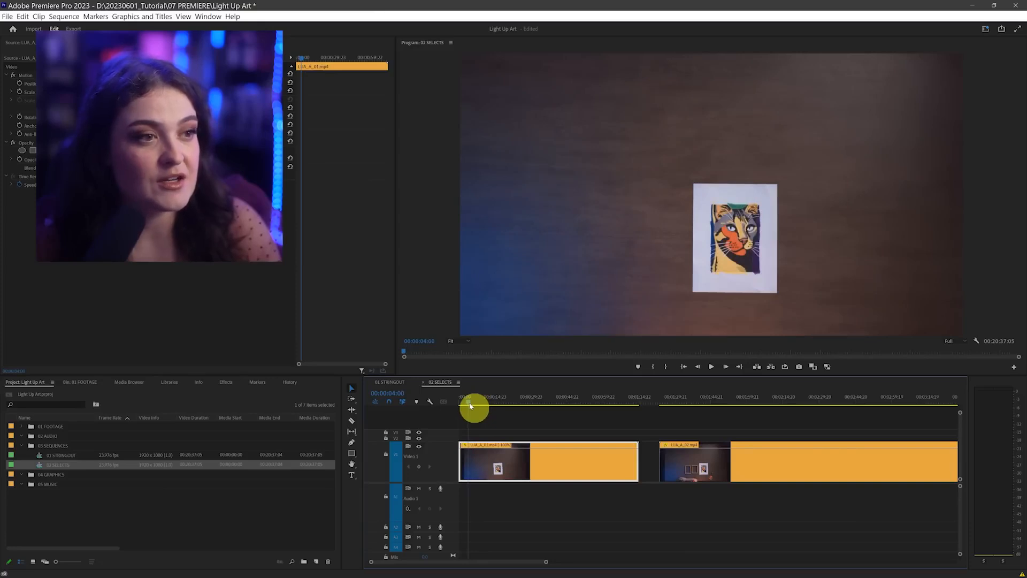
left_click(351, 421)
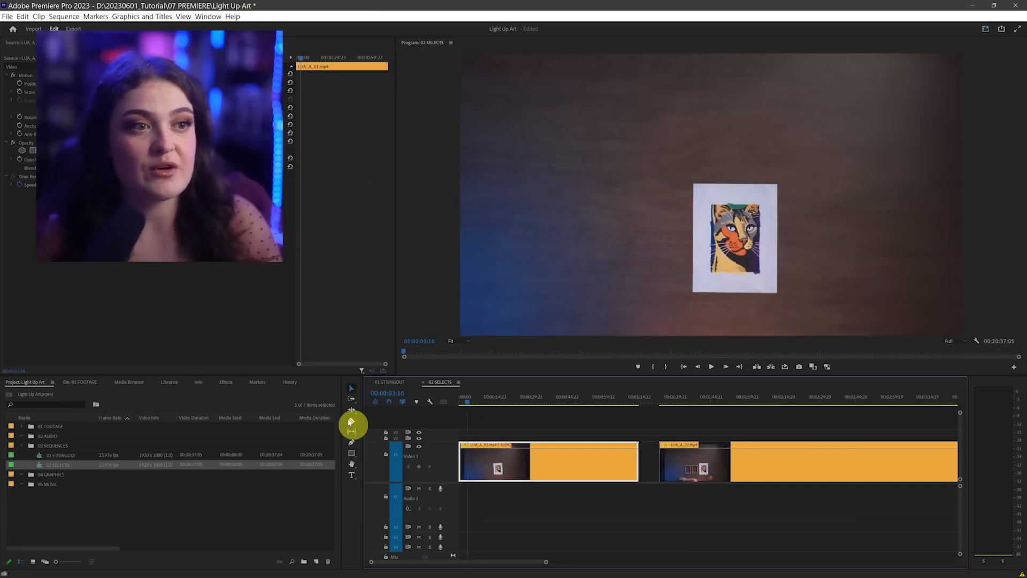
left_click(474, 452)
left_click_drag(470, 405, 477, 405)
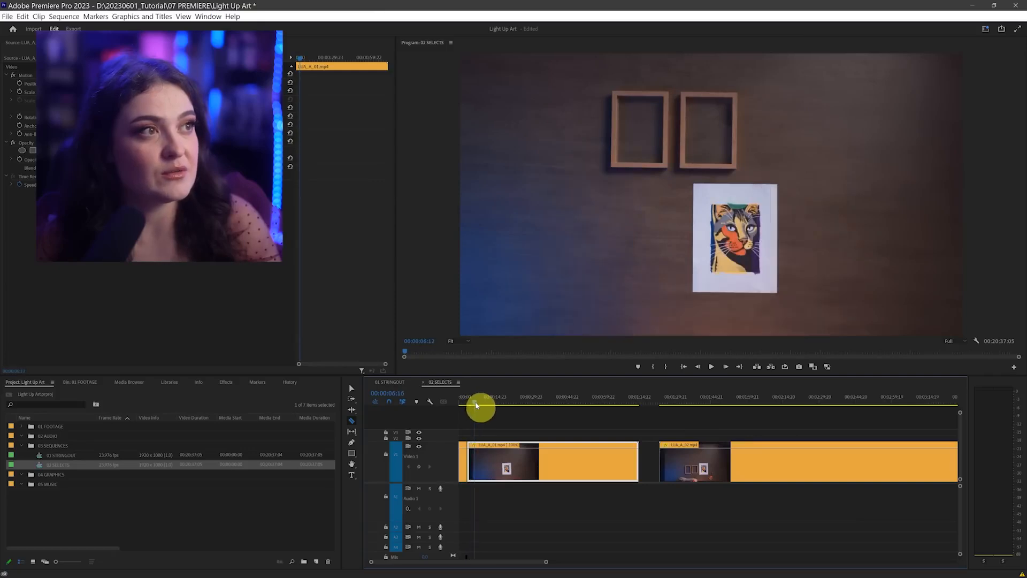
left_click(479, 454)
Step: Delete the short segment between the two cuts and move the following clip back to close the gap
left_click(353, 389)
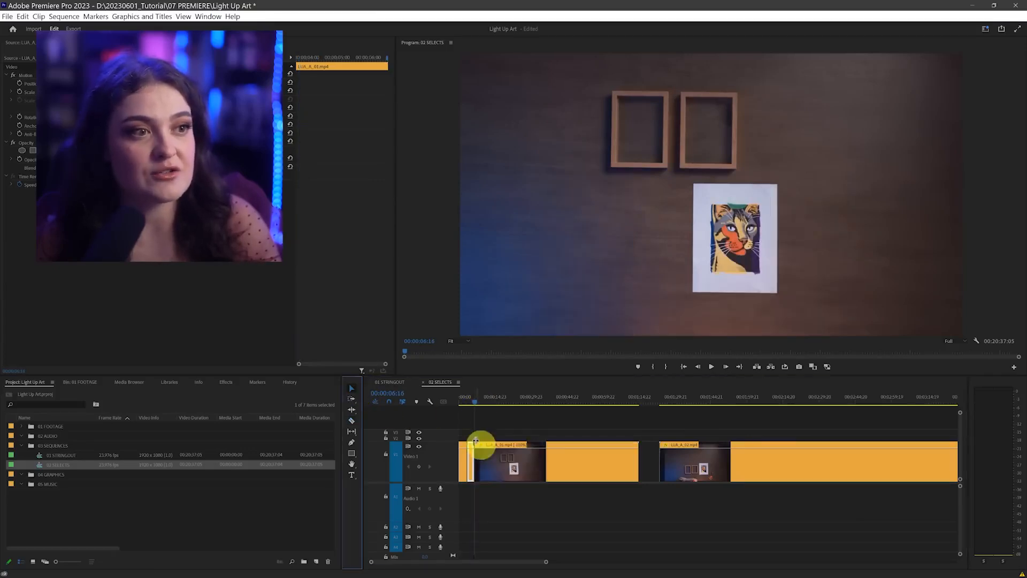
left_click(471, 457)
key("Delete")
left_click(518, 470)
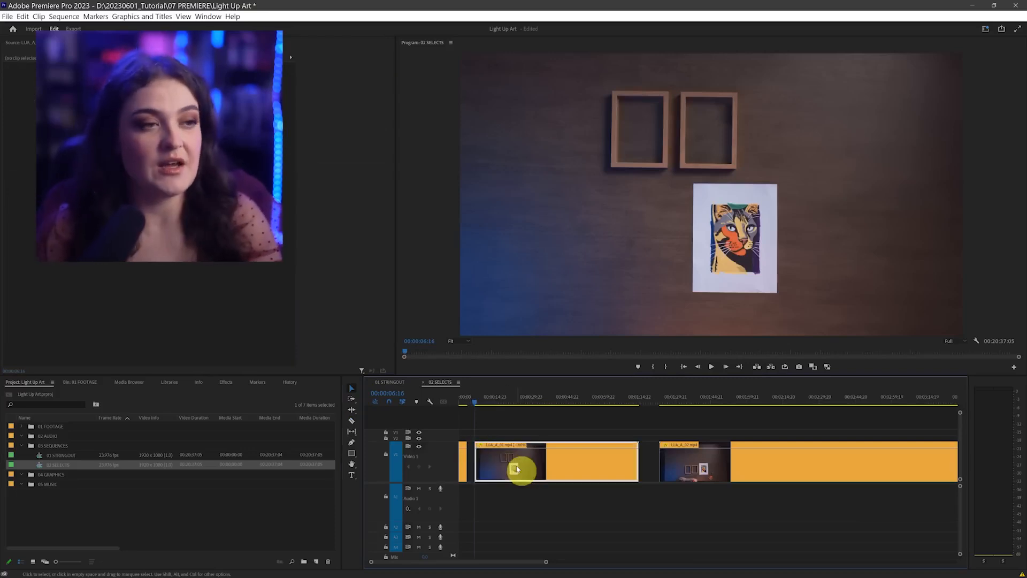
left_click_drag(530, 472, 523, 470)
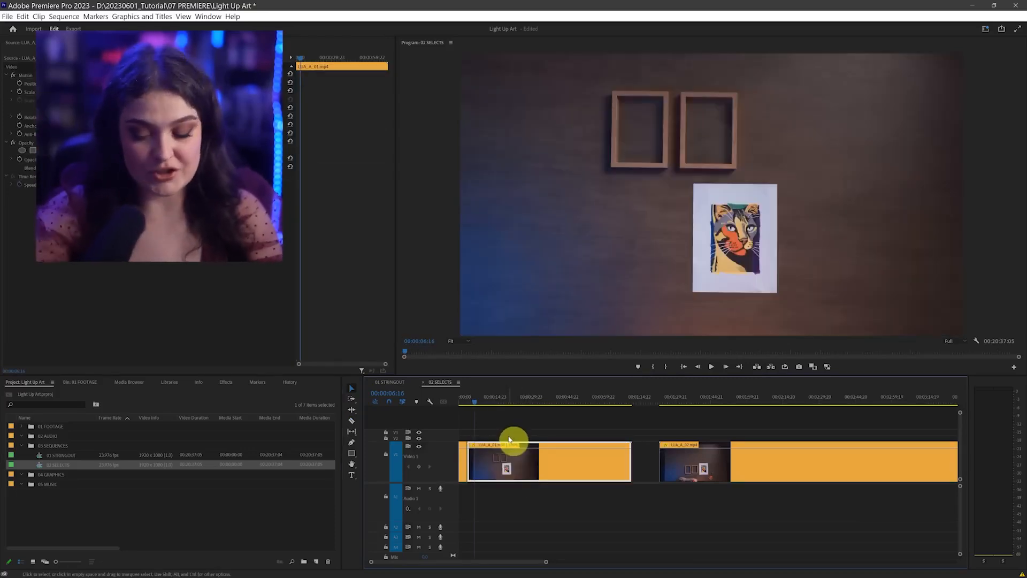
Step: Split the second clip at 00:00:08:00 with Add Edit
left_click(469, 395)
left_click_drag(473, 407, 479, 406)
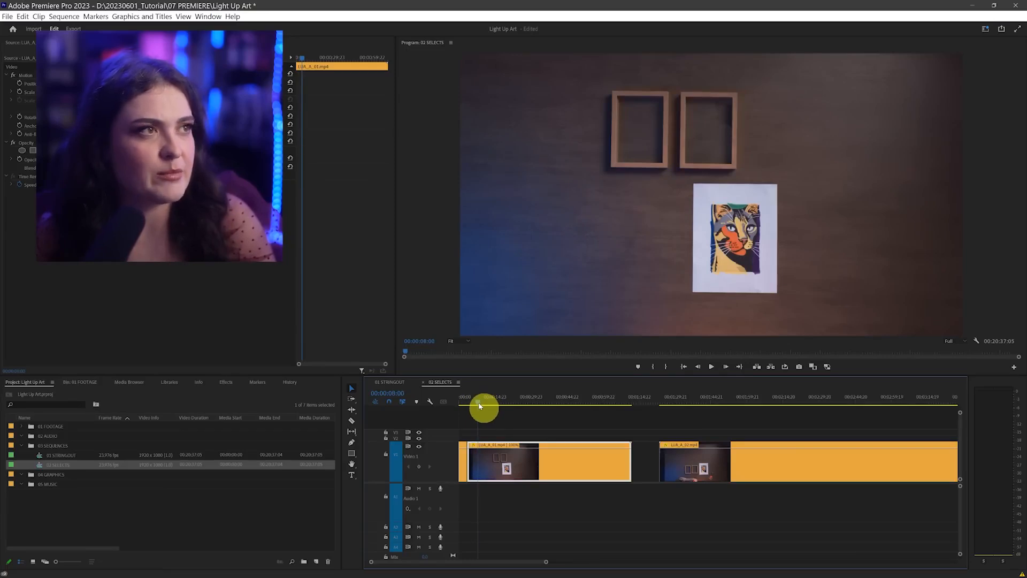
left_click_drag(547, 563, 500, 559)
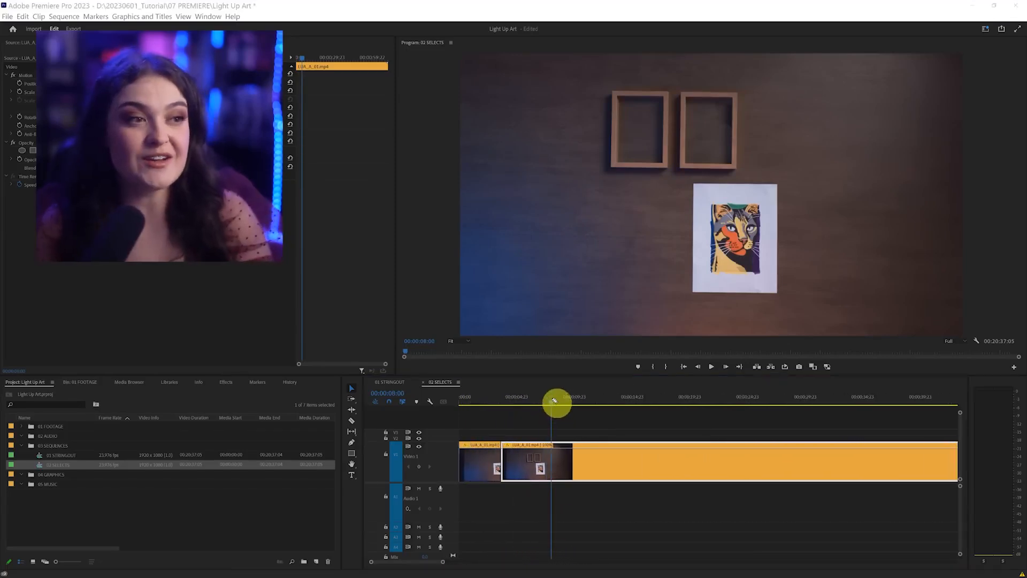
left_click_drag(553, 409, 555, 526)
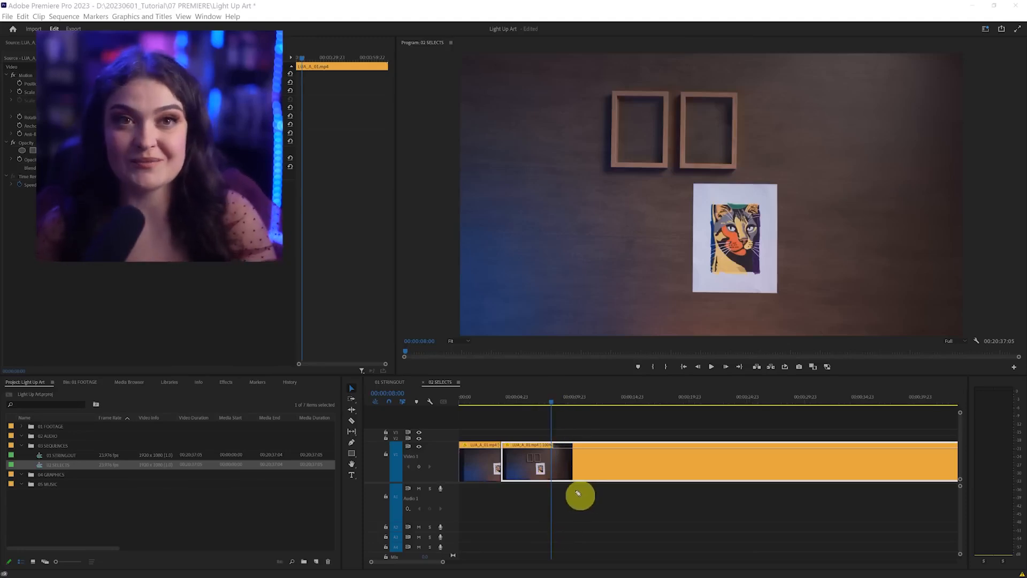
left_click_drag(551, 396, 550, 524)
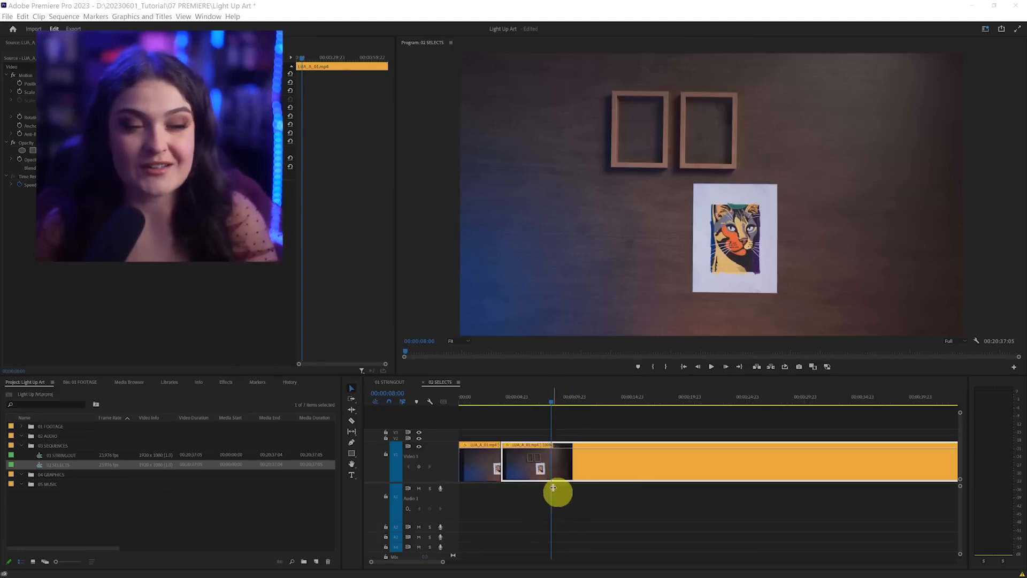
left_click(559, 490)
left_click(617, 473)
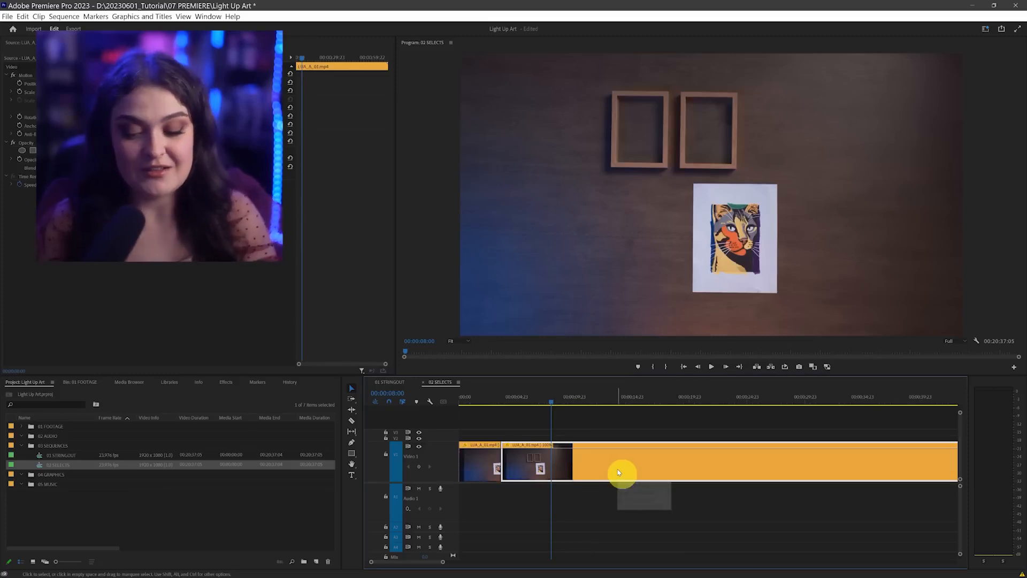
key("ctrl+k")
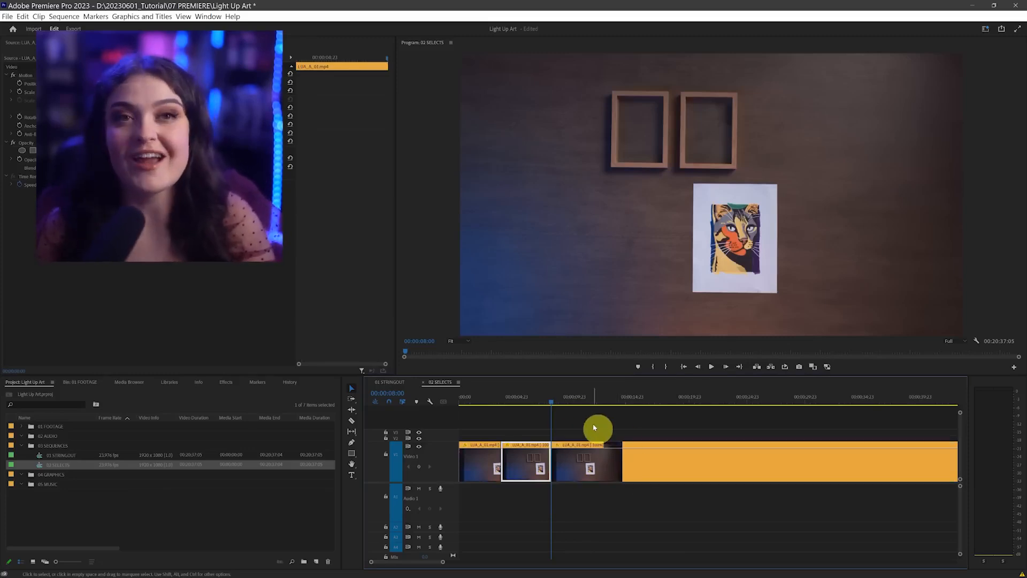
Step: Split the clip after that cut at 00:00:09:18, once the blank sheet lies beside the cat print
left_click(583, 436)
left_click_drag(555, 408, 570, 406)
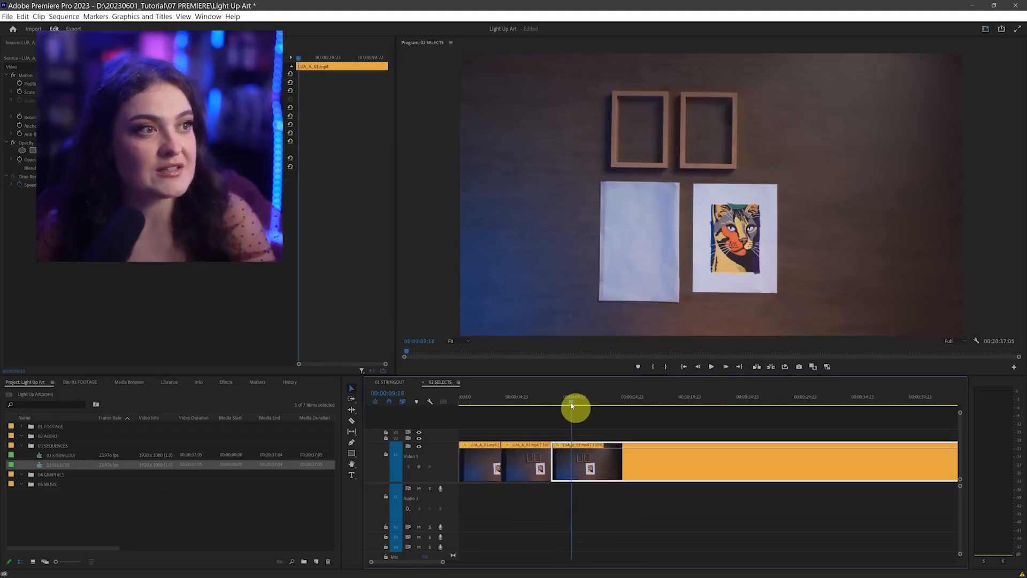
key("ctrl+k")
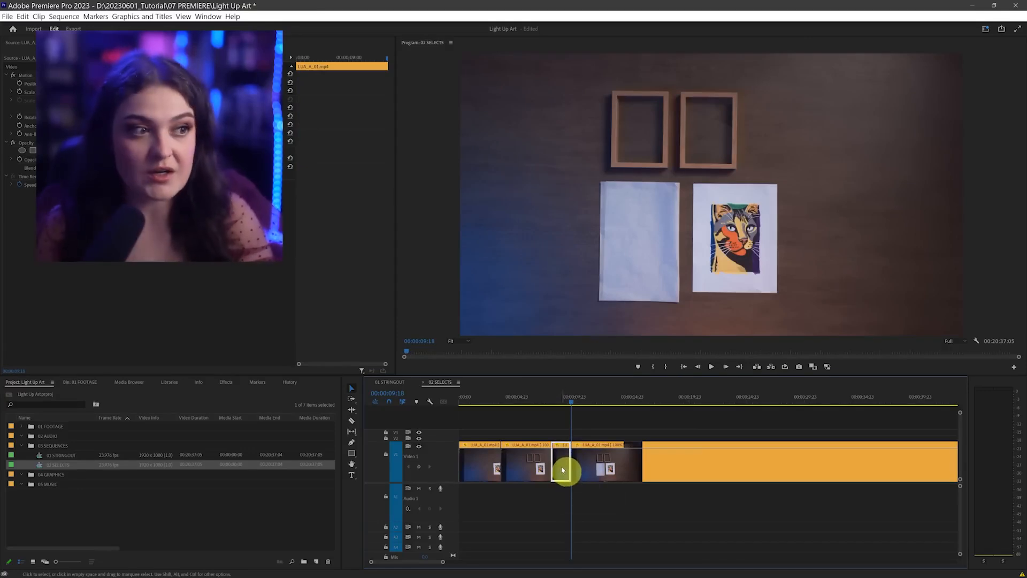
Step: Try a ripple delete on the segment between 00:00:08:00 and 00:00:09:18, and undo it
right_click(561, 469)
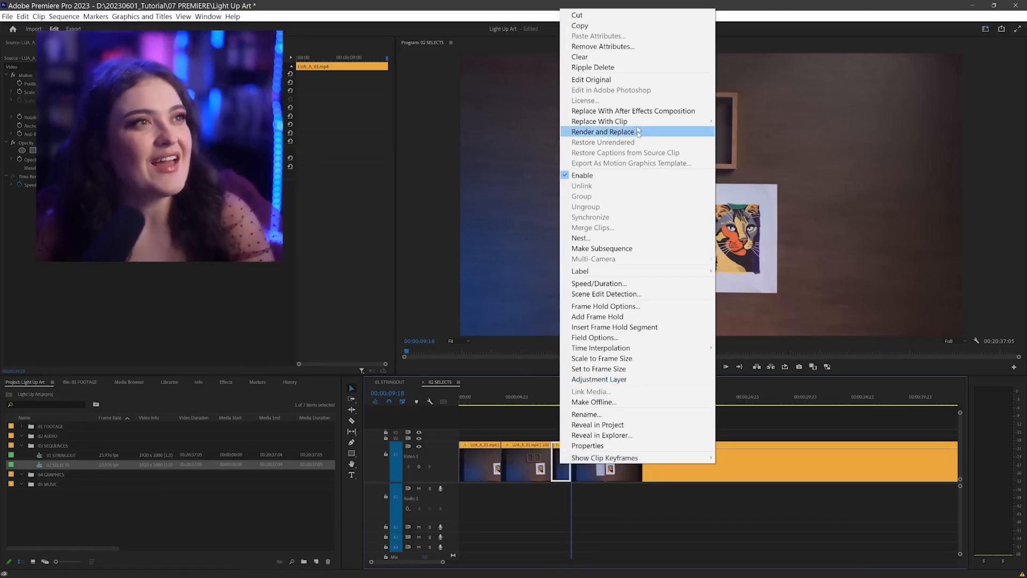
left_click(637, 67)
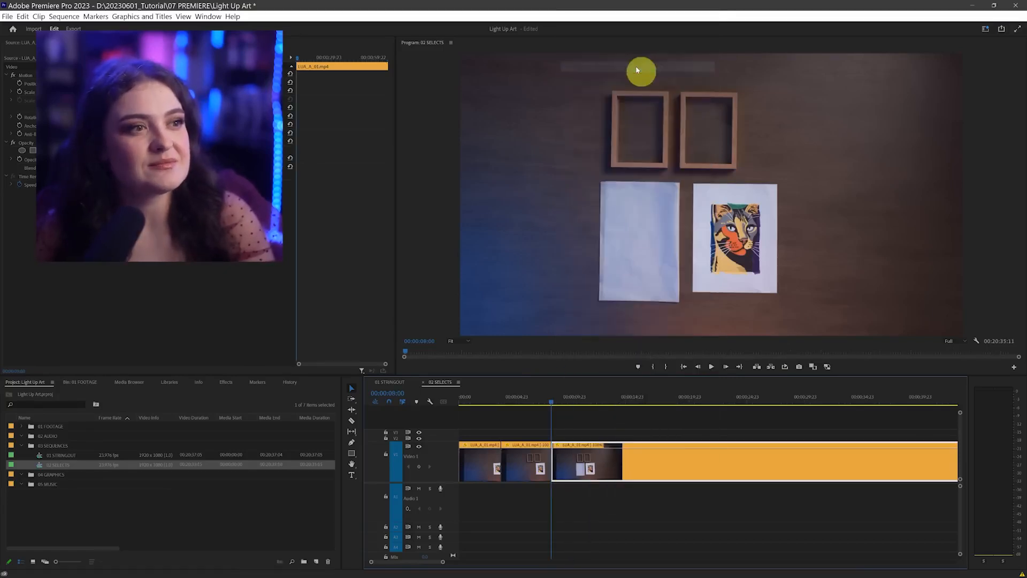
left_click(548, 401)
left_click_drag(552, 404, 549, 405)
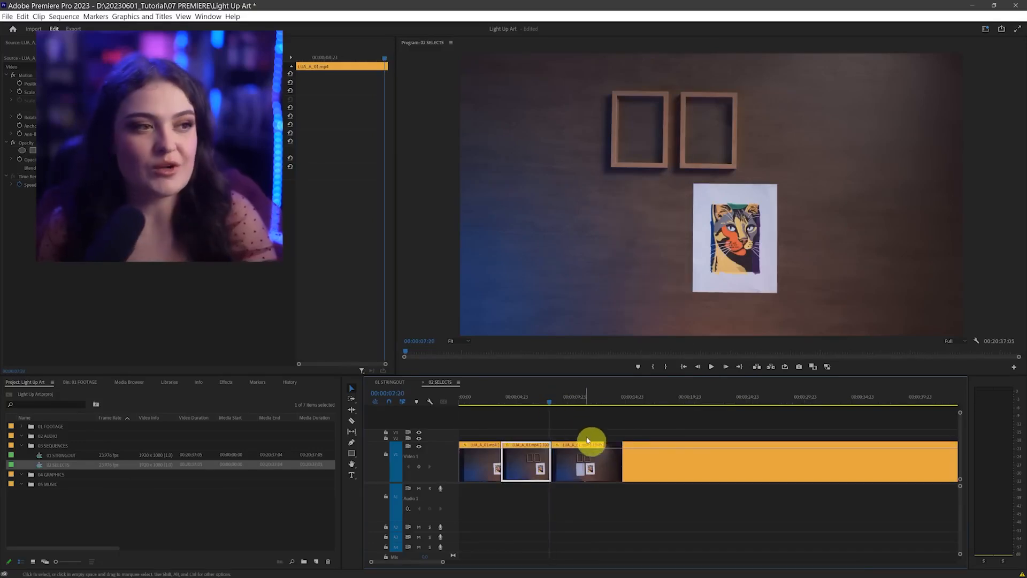
key("ctrl+z")
mouse_move(555, 435)
left_mouse_down()
mouse_move(538, 465)
mouse_move(548, 516)
mouse_move(577, 485)
mouse_move(567, 429)
mouse_move(572, 510)
left_mouse_up()
mouse_move(581, 426)
left_mouse_down()
mouse_move(693, 424)
mouse_move(663, 414)
mouse_move(695, 429)
left_mouse_up()
mouse_move(819, 377)
left_mouse_down()
mouse_move(705, 319)
mouse_move(611, 362)
mouse_move(555, 422)
left_mouse_up()
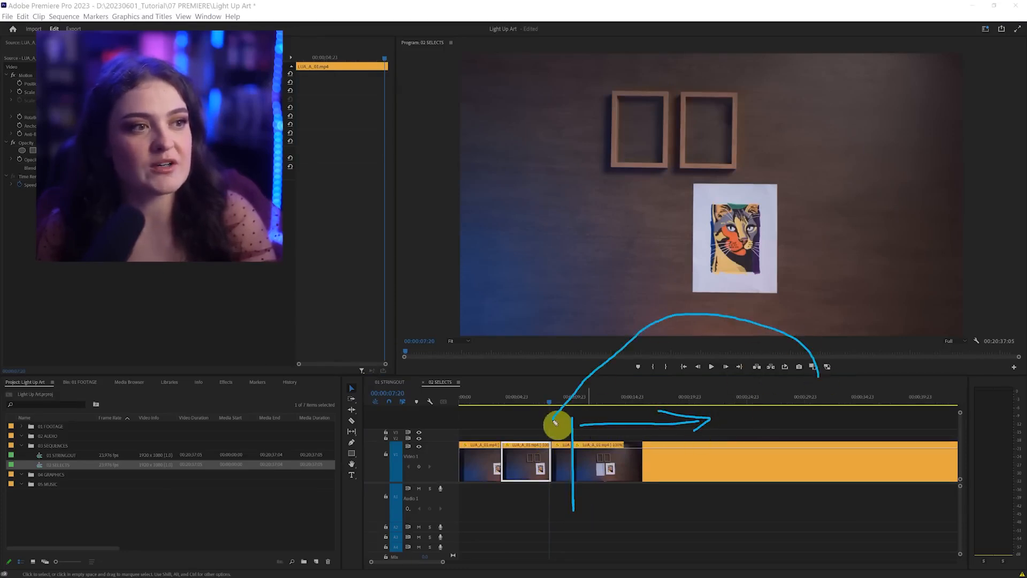
key("Escape")
Step: Ripple delete the segment between 00:00:08:00 and 00:00:09:18 so the rest of the track moves back
mouse_move(443, 562)
left_mouse_down()
mouse_move(546, 561)
mouse_move(519, 562)
left_mouse_up()
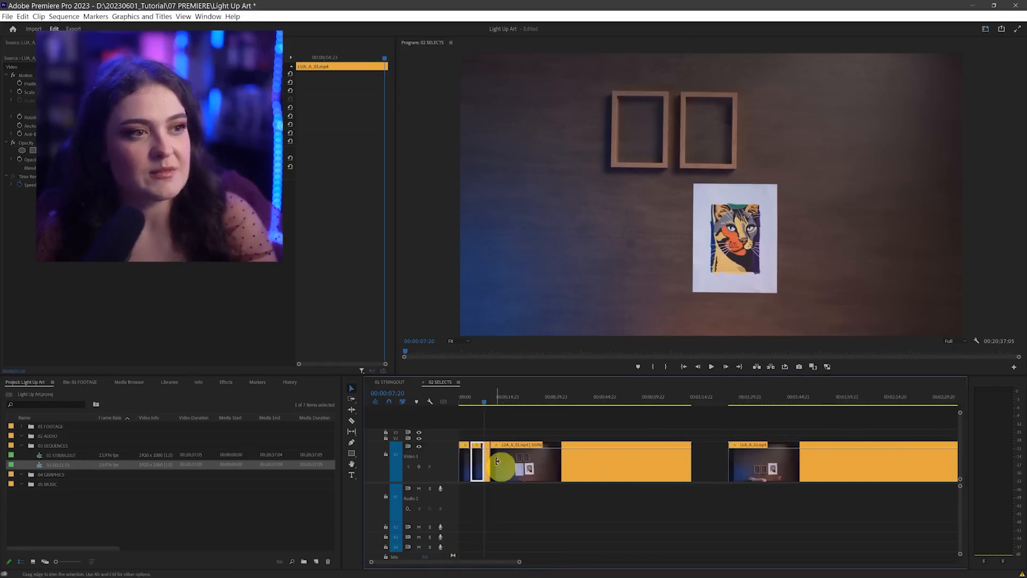
right_click(486, 461)
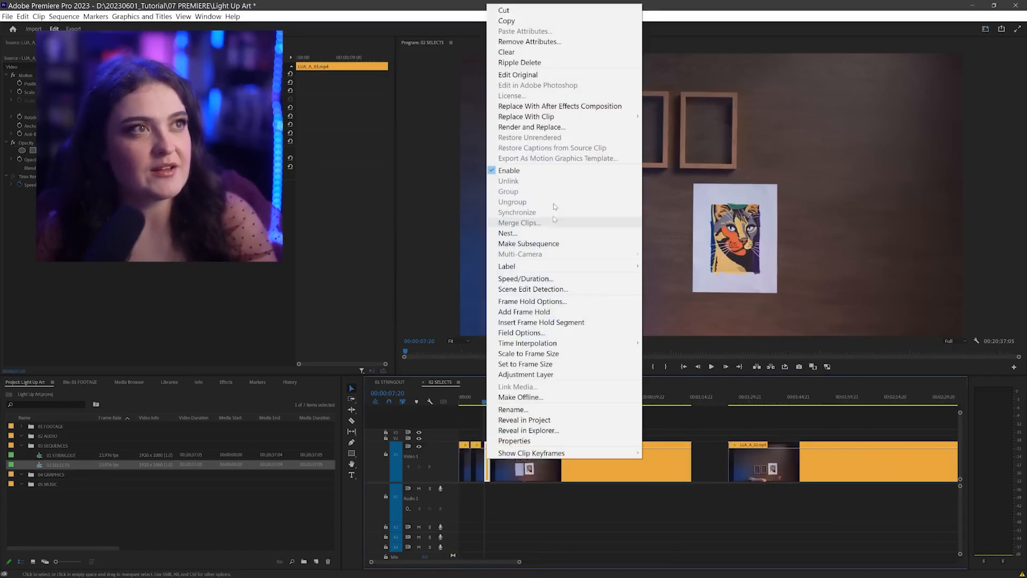
left_click(551, 64)
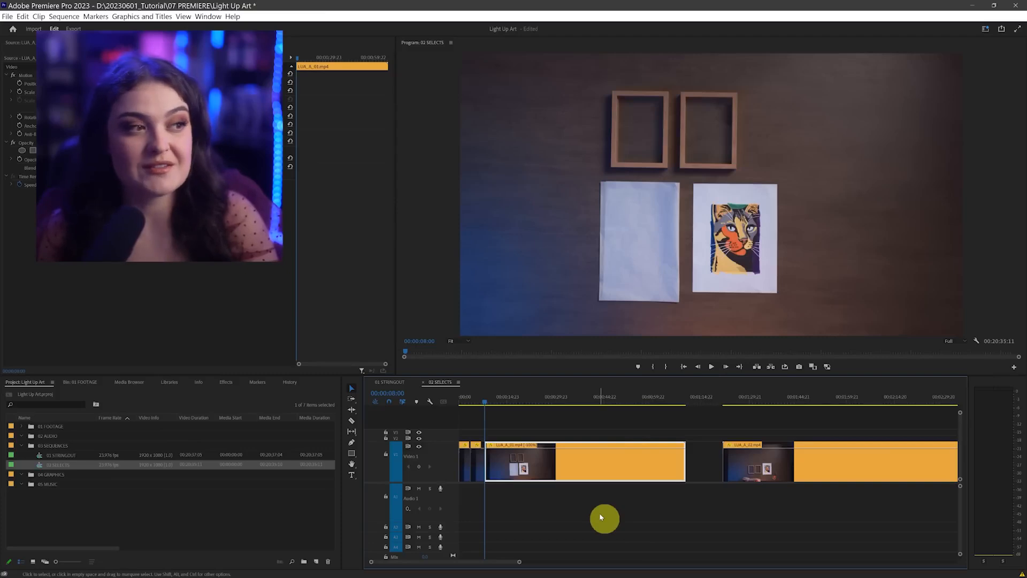
Step: Split the following clip at 00:00:10:07 and 00:00:12:03, and ripple delete the segment between those cuts
left_click_drag(520, 562, 486, 566)
mouse_move(562, 406)
left_mouse_down()
mouse_move(608, 406)
mouse_move(582, 405)
left_mouse_up()
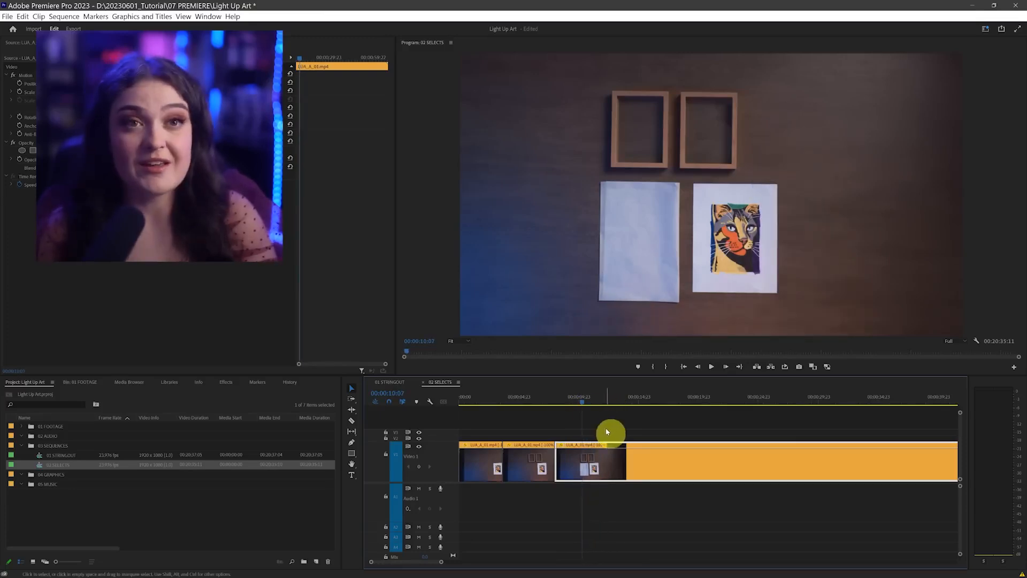
key("ctrl+k")
left_click_drag(583, 404, 602, 406)
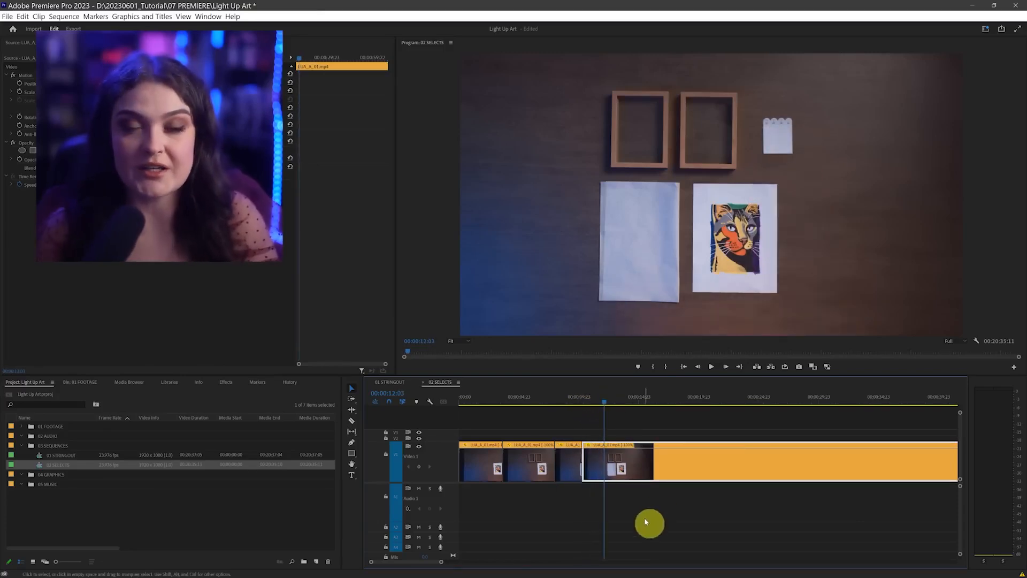
key("ctrl+k")
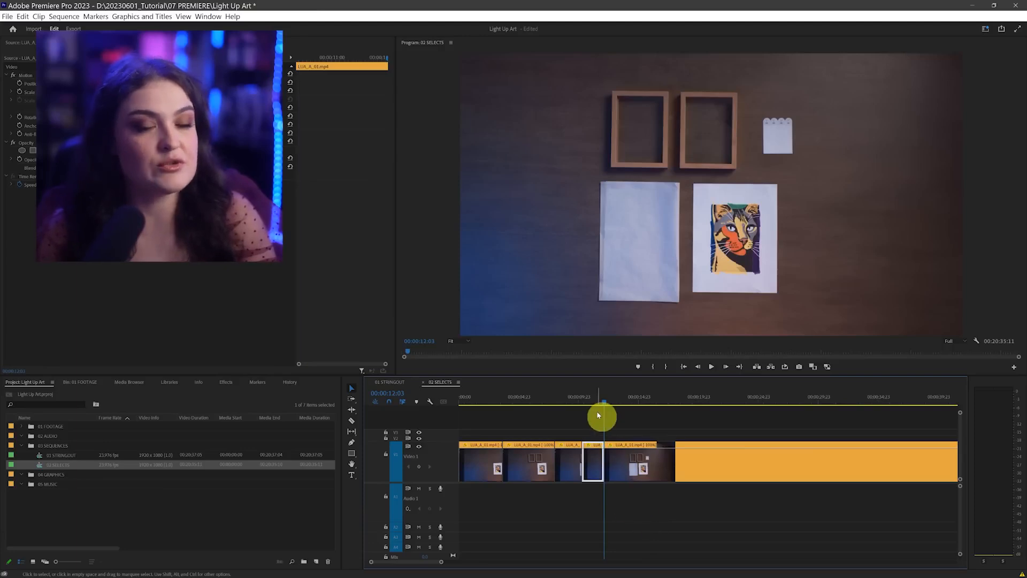
mouse_move(589, 431)
left_mouse_down()
mouse_move(574, 492)
mouse_move(617, 438)
left_mouse_up()
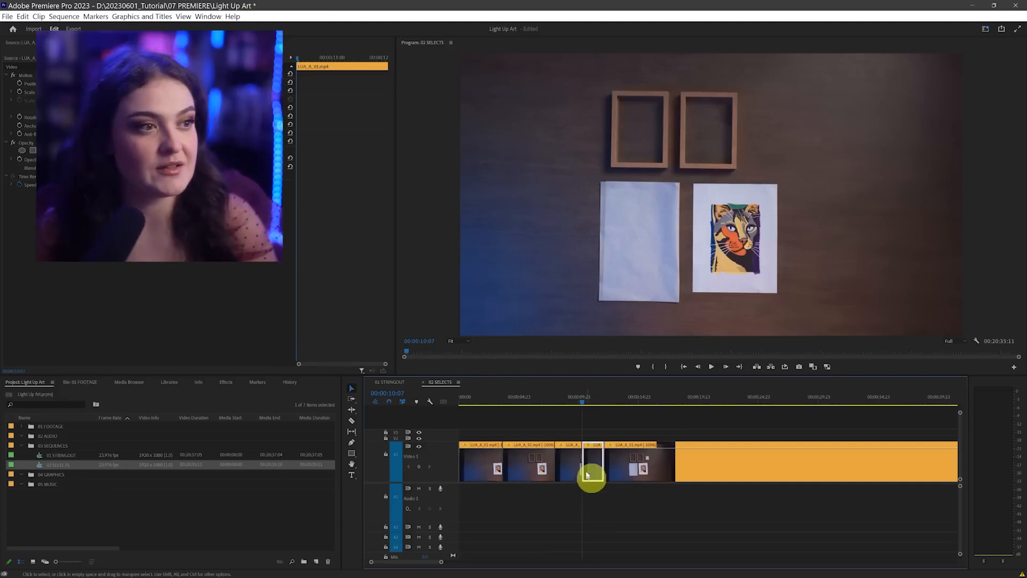
key("shift+Delete")
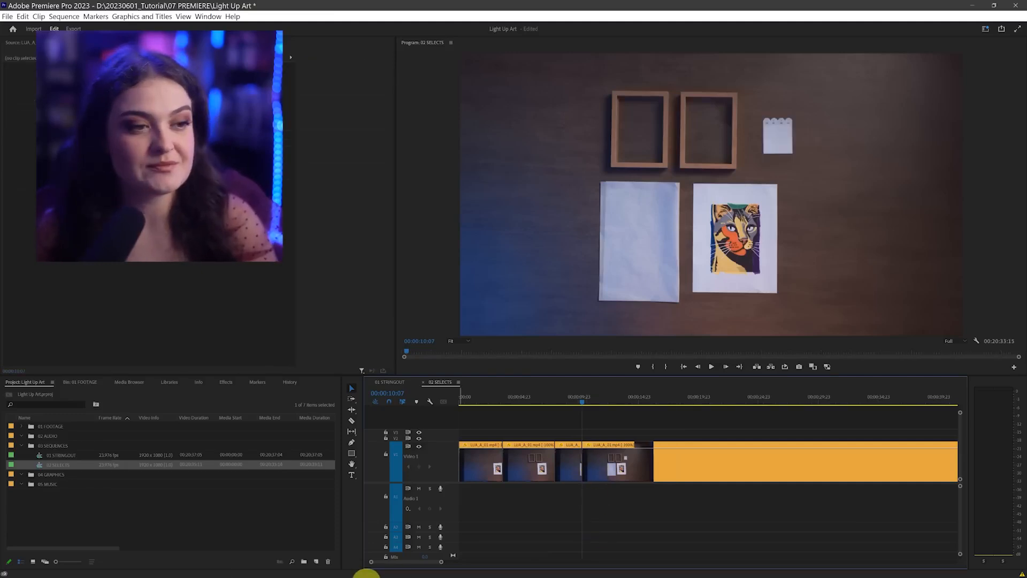
Step: Isolate the next short segment with a closing cut at 00:00:14:12, where the small device has been placed, and ripple delete it
left_click(600, 405)
left_click_drag(600, 405, 633, 404)
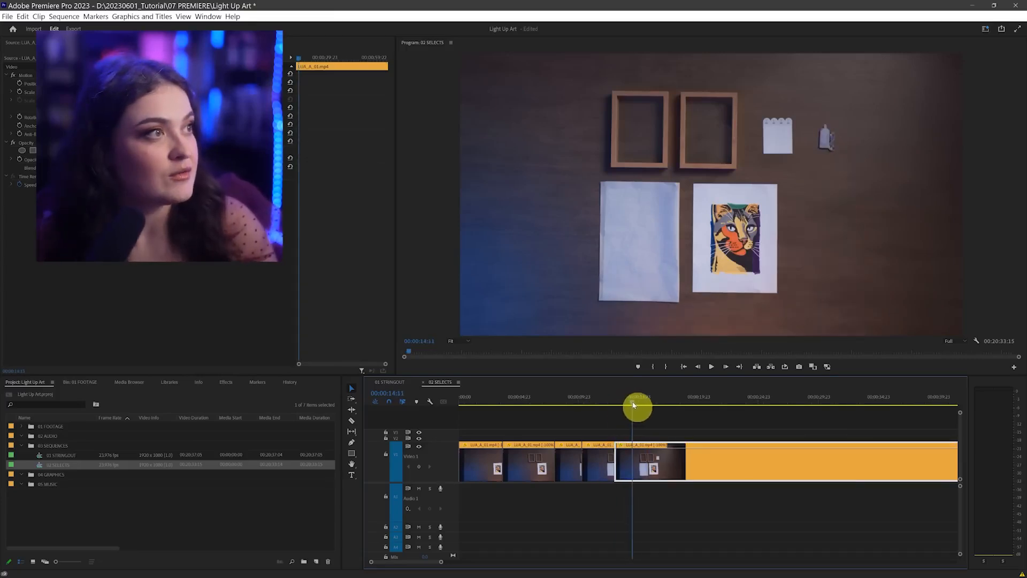
key("ctrl+k")
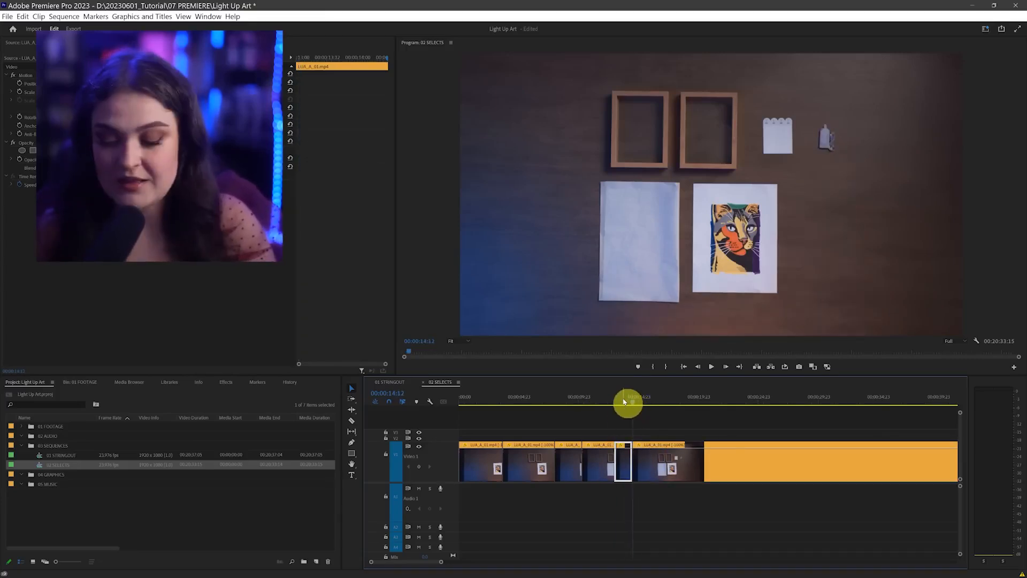
key("shift+Delete")
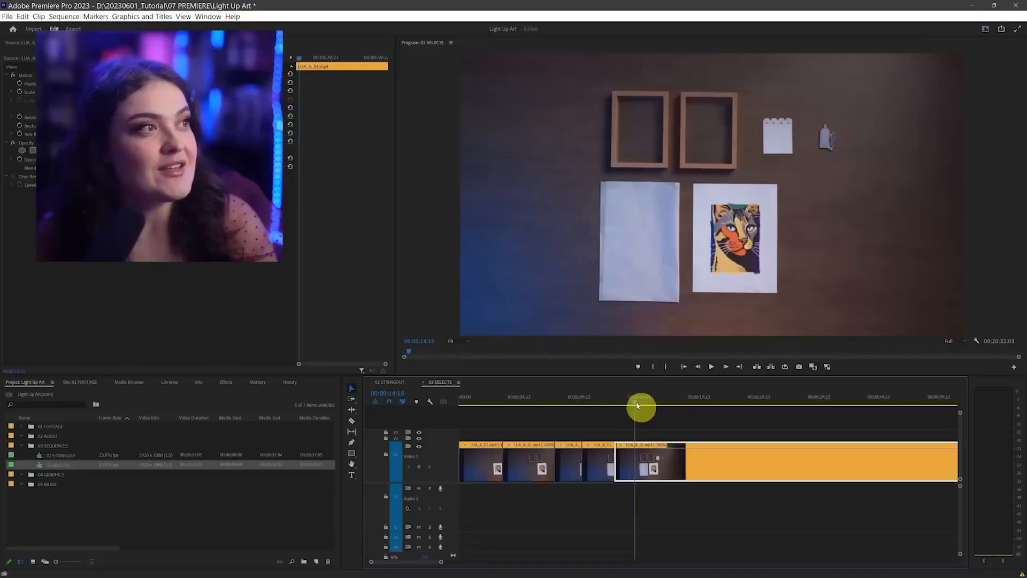
Step: Split the clip at 00:00:16:00 and ripple trim the new segment's start to 00:00:17:07, where the scissors are in place
mouse_move(636, 404)
left_mouse_down()
mouse_move(675, 406)
mouse_move(652, 411)
left_mouse_up()
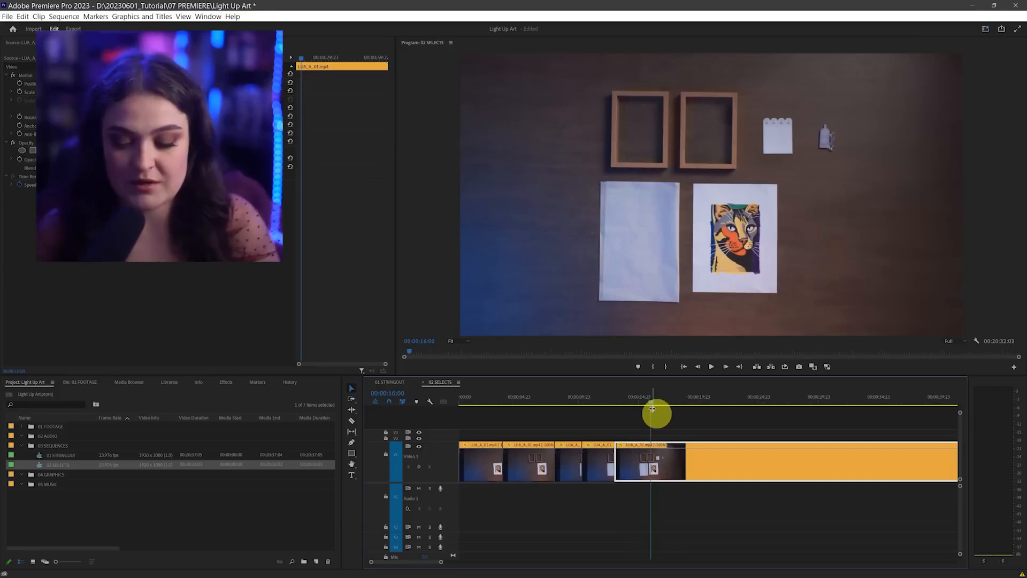
key("ctrl+k")
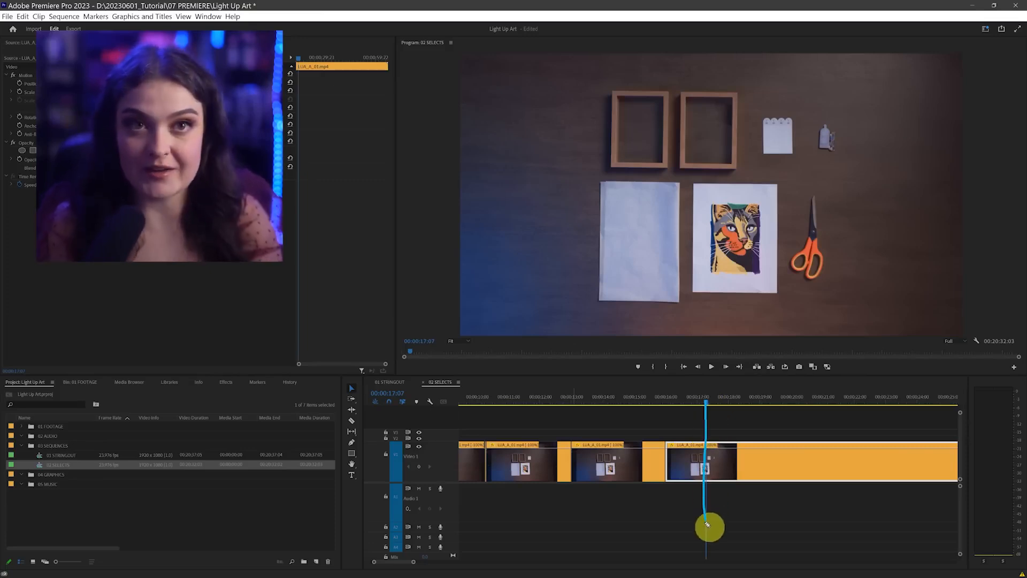
mouse_move(664, 426)
left_mouse_down()
mouse_move(664, 503)
mouse_move(704, 506)
mouse_move(709, 474)
mouse_move(672, 426)
left_mouse_up()
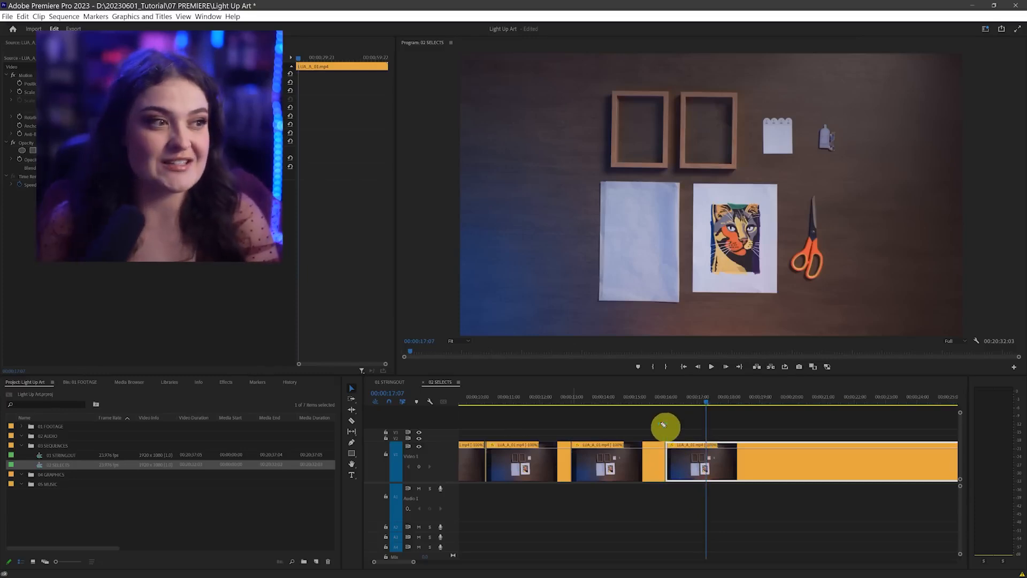
mouse_move(707, 405)
left_mouse_down()
mouse_move(709, 544)
mouse_move(858, 412)
left_mouse_up()
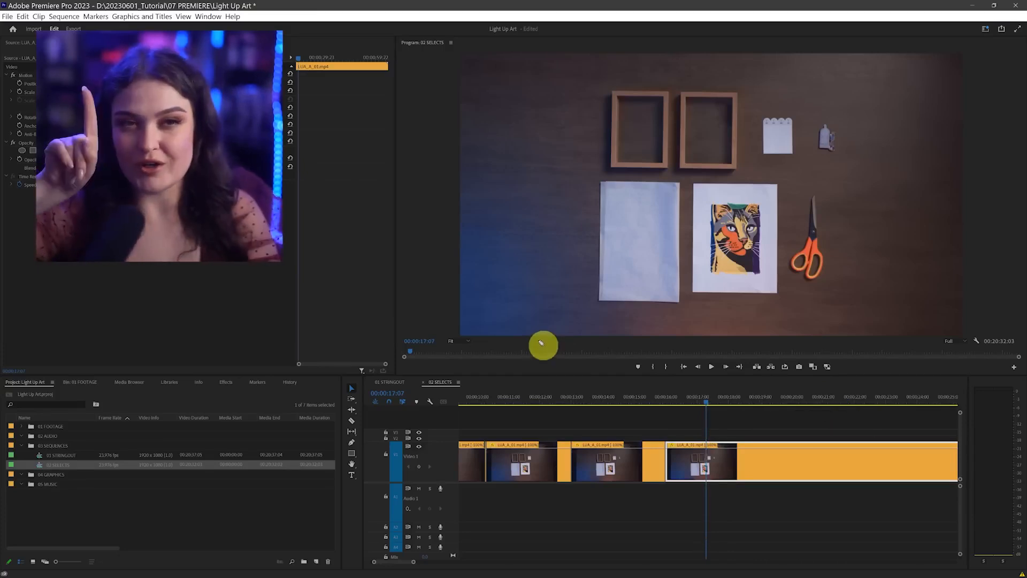
Step: Ripple trim the start of the following segment to 00:00:19:20, where the glue bottle is in place
mouse_move(560, 286)
left_mouse_down()
mouse_move(555, 401)
mouse_move(470, 343)
mouse_move(653, 431)
mouse_move(667, 403)
mouse_move(796, 410)
left_mouse_up()
key("Up")
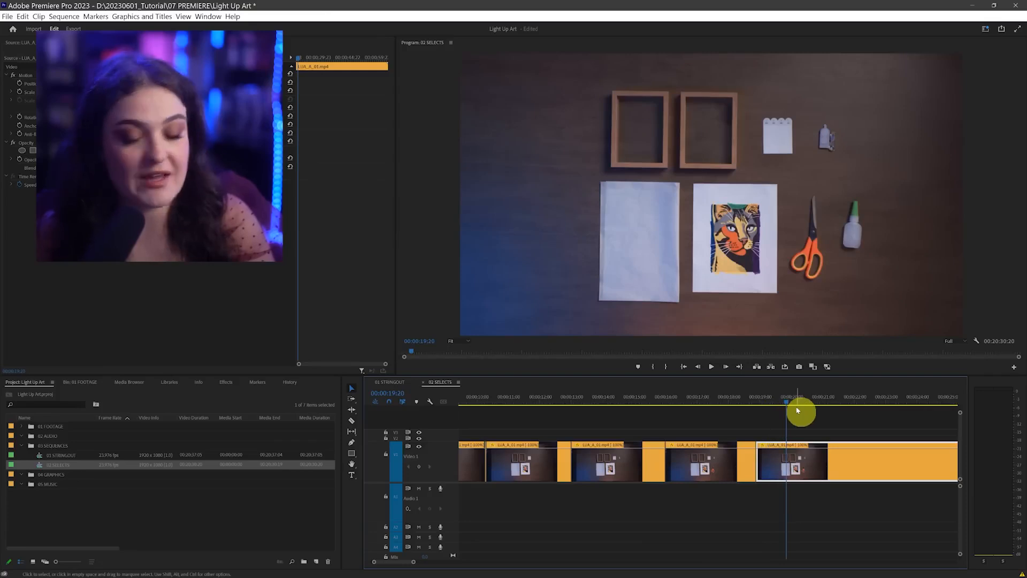
key("q")
Step: Move the playhead to 00:00:31:22, near the end of the segment that follows the object placements
scroll(706, 443, "down", 5)
left_click(545, 406)
left_click_drag(546, 407, 622, 410)
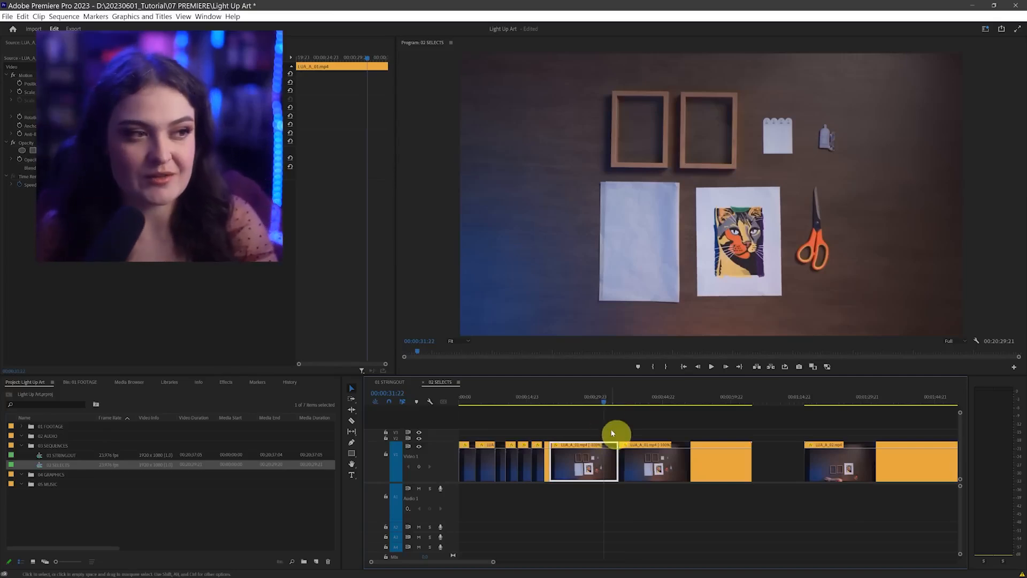
left_click_drag(620, 426, 619, 504)
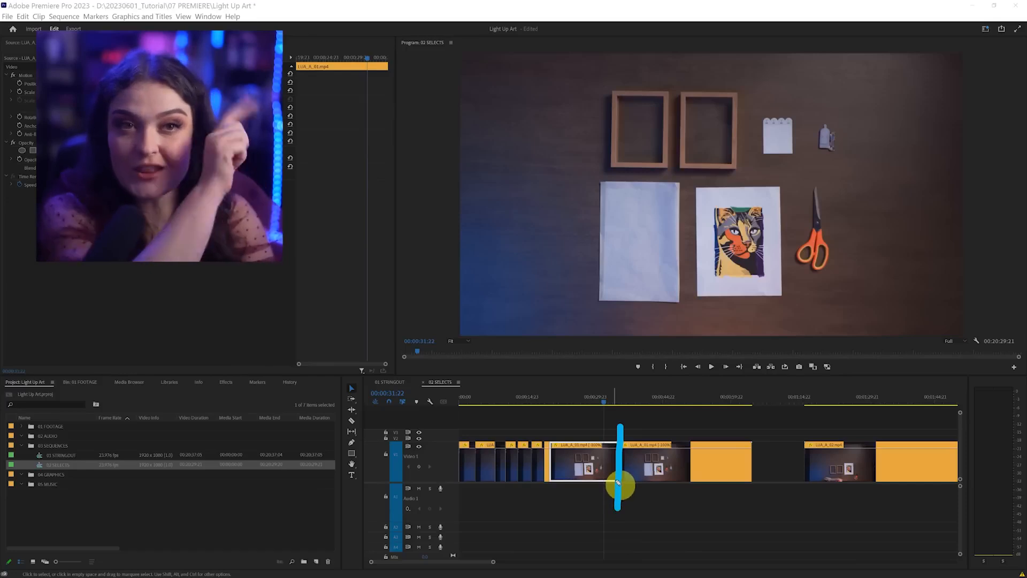
key("ctrl+z")
left_click_drag(602, 430, 602, 531)
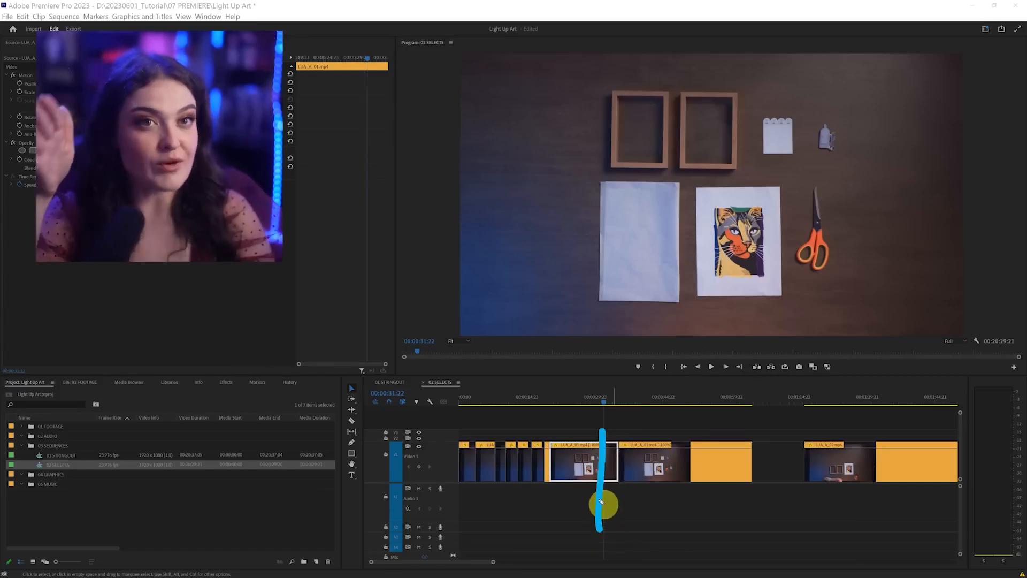
key("ctrl+z")
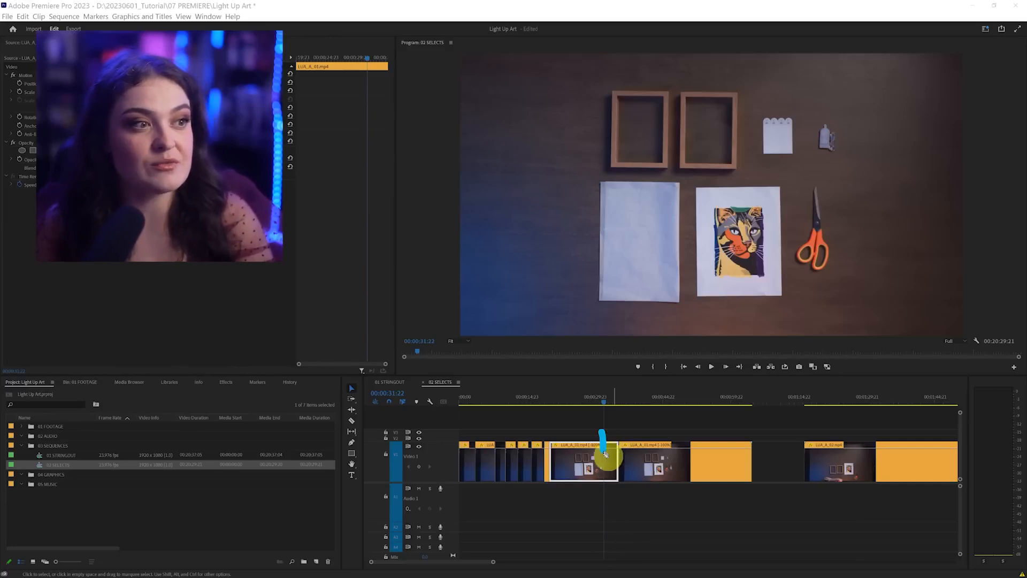
left_click_drag(605, 454, 603, 507)
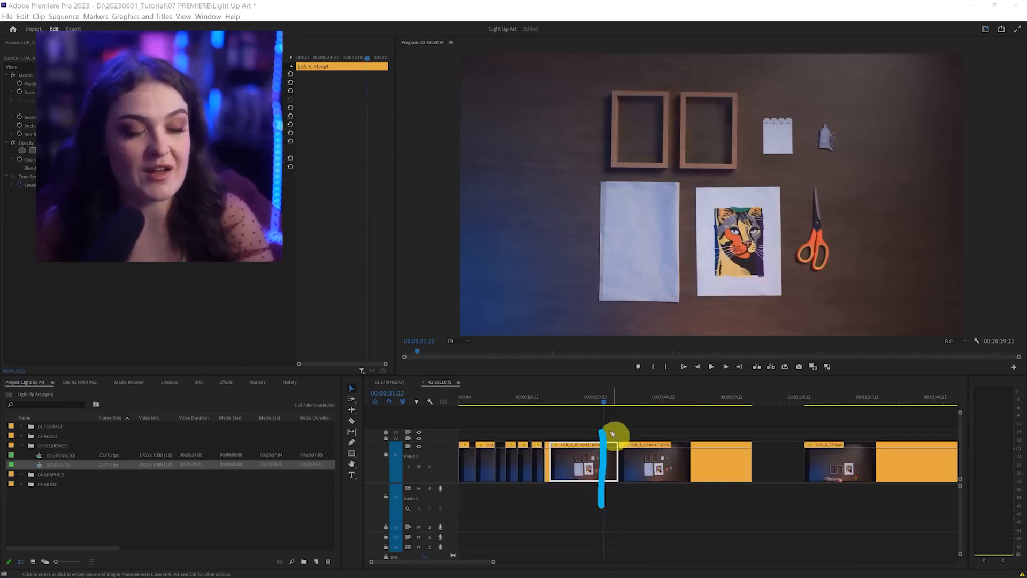
left_click_drag(616, 431, 619, 481)
key("ctrl+shift+6")
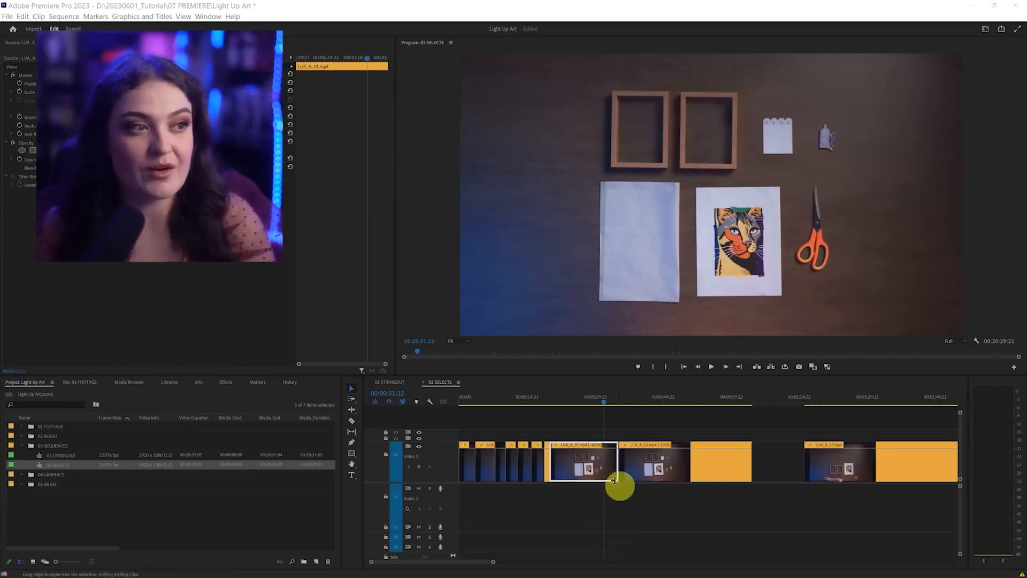
mouse_move(378, 230)
left_mouse_down()
mouse_move(457, 255)
mouse_move(582, 174)
mouse_move(592, 236)
left_mouse_up()
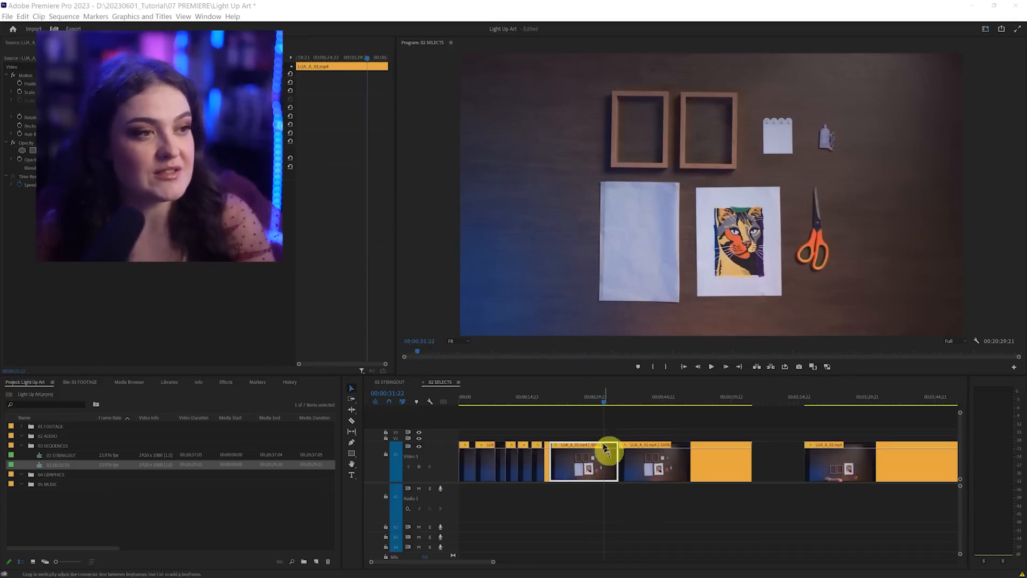
left_click_drag(604, 439, 607, 531)
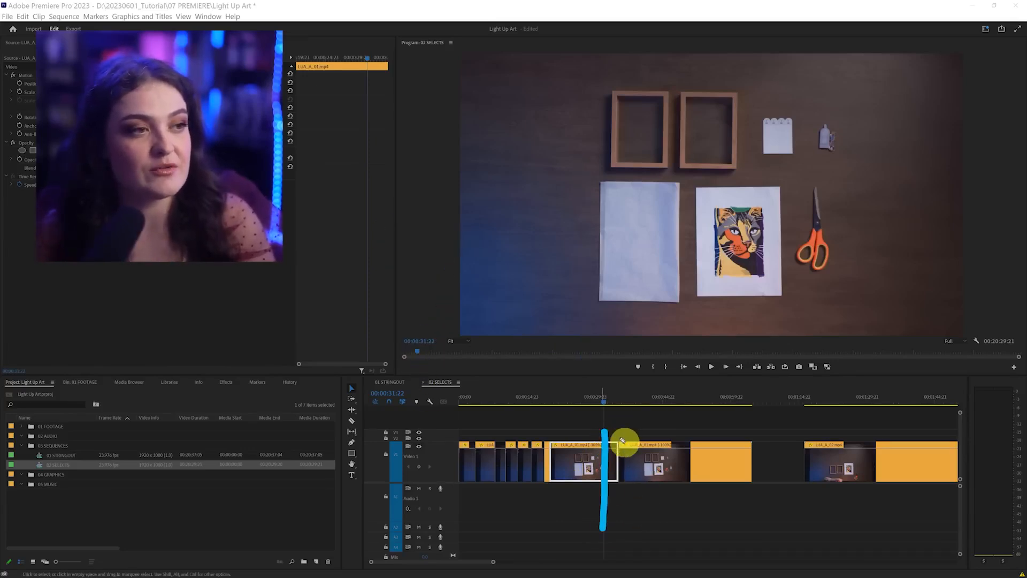
left_click_drag(620, 432, 622, 517)
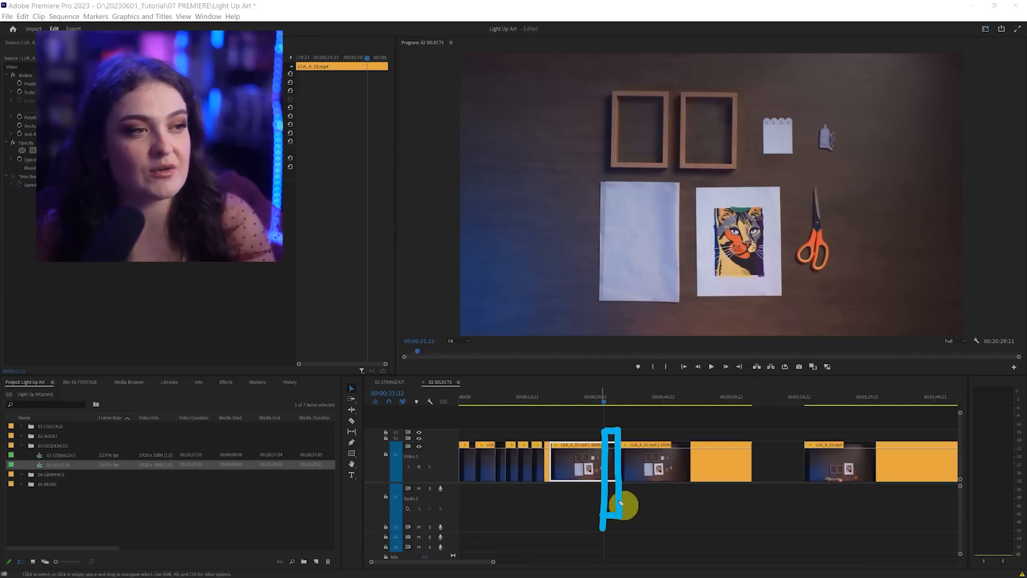
key("Escape")
Step: Ripple trim the segment's tail from 00:00:31:22, remove the leftover footage before the gap, and scrub through the assembly from the start
left_click(610, 467)
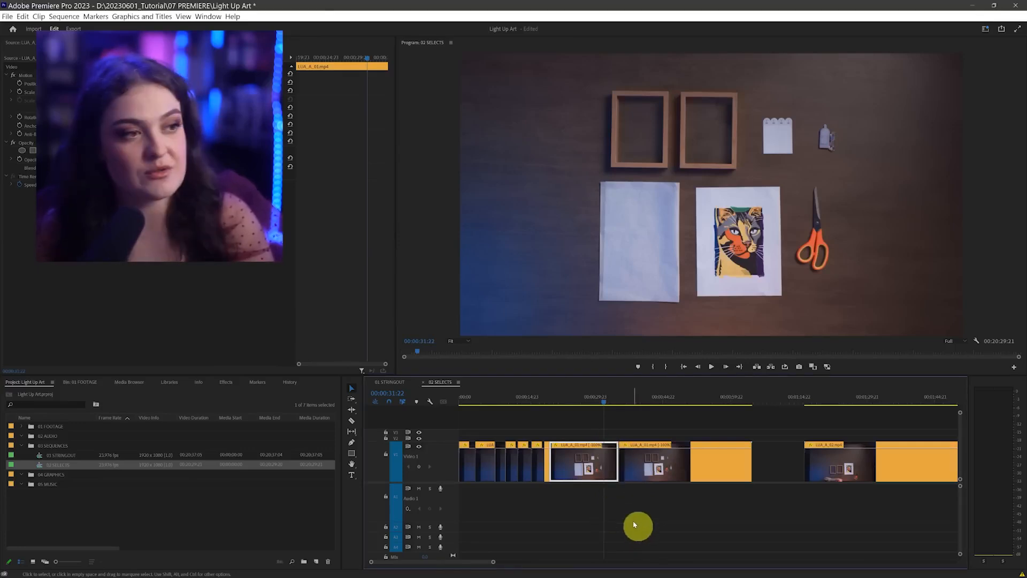
key("w")
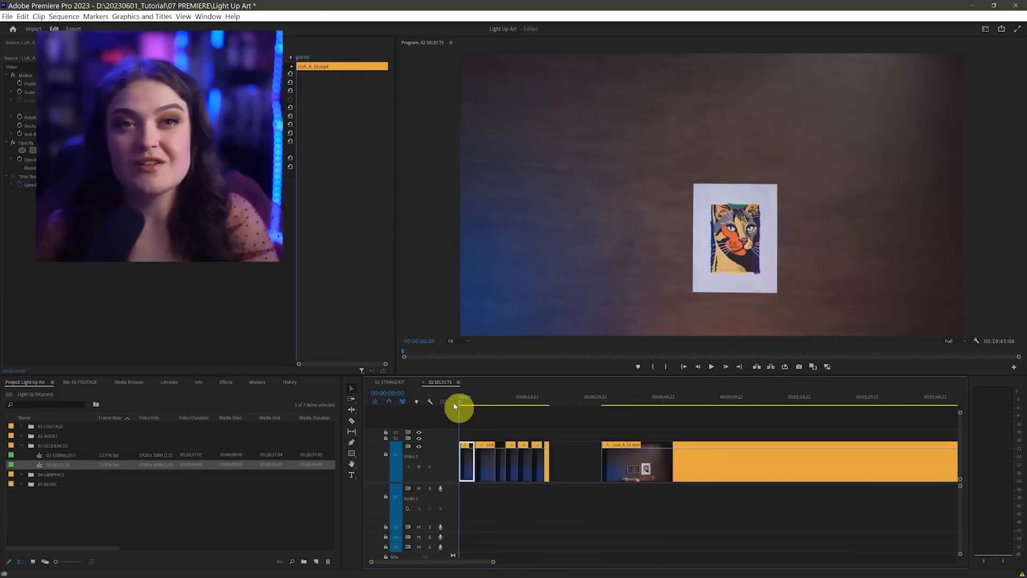
left_click_drag(457, 403, 550, 403)
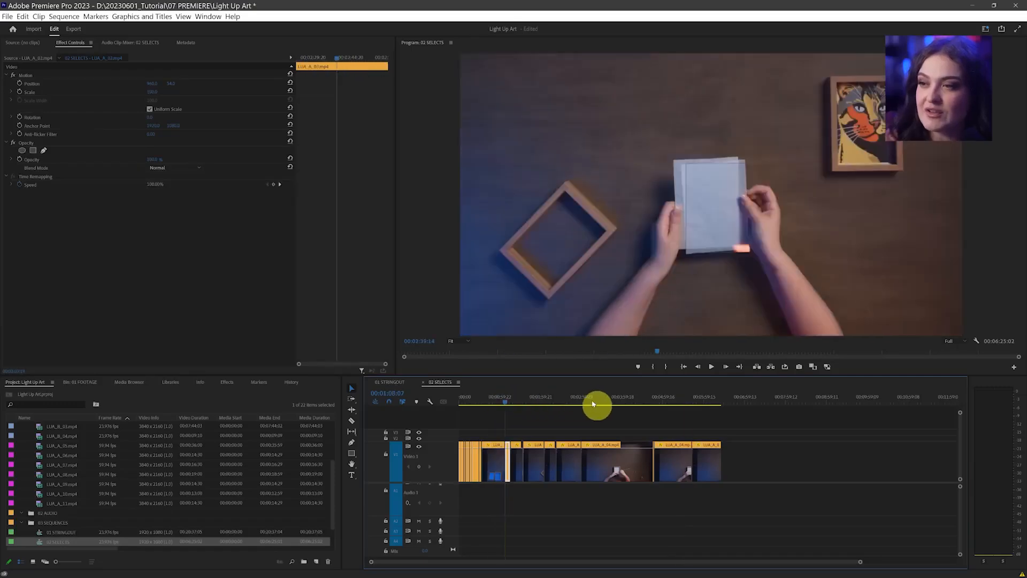
Step: Select the long LUA_A_04.mp4 clip on the video track and show its frame at 00:04:25:13
left_click(638, 403)
left_click(625, 467)
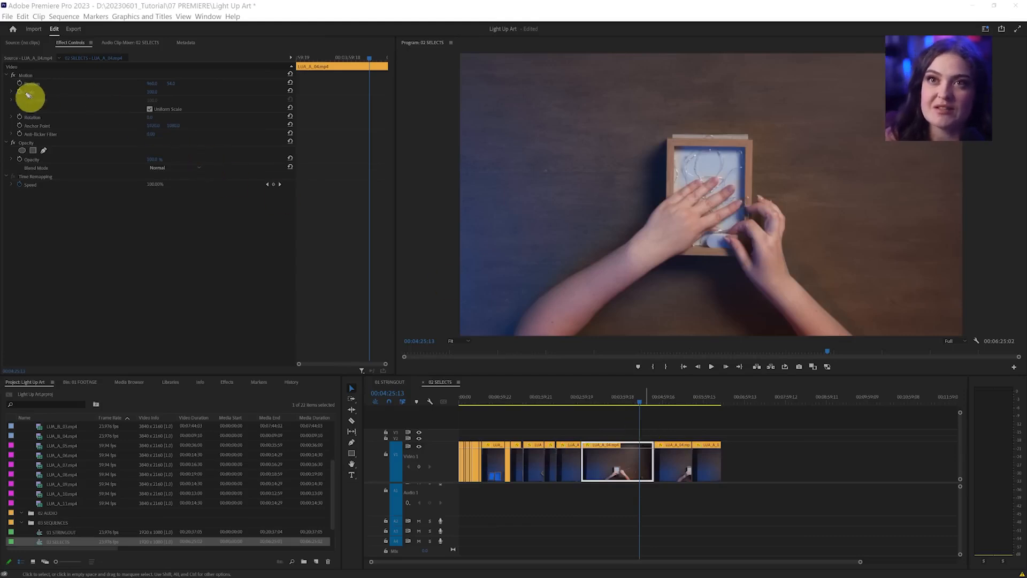
mouse_move(11, 93)
left_mouse_down()
mouse_move(174, 107)
mouse_move(167, 87)
mouse_move(30, 88)
left_mouse_up()
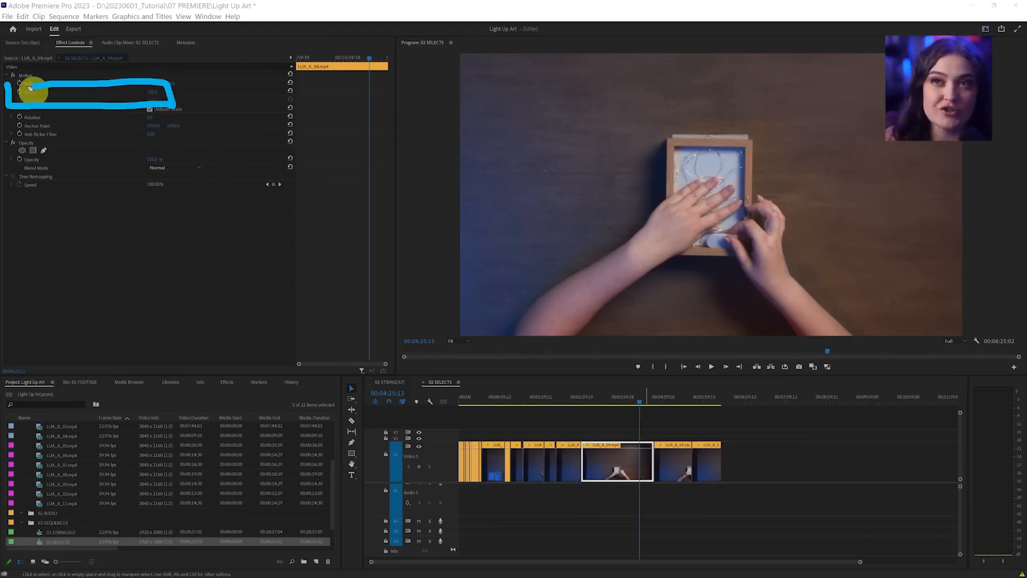
mouse_move(153, 92)
left_mouse_down()
mouse_move(172, 95)
mouse_move(111, 96)
mouse_move(621, 78)
mouse_move(148, 105)
left_mouse_up()
mouse_move(630, 121)
left_mouse_down()
mouse_move(701, 142)
mouse_move(676, 144)
left_mouse_up()
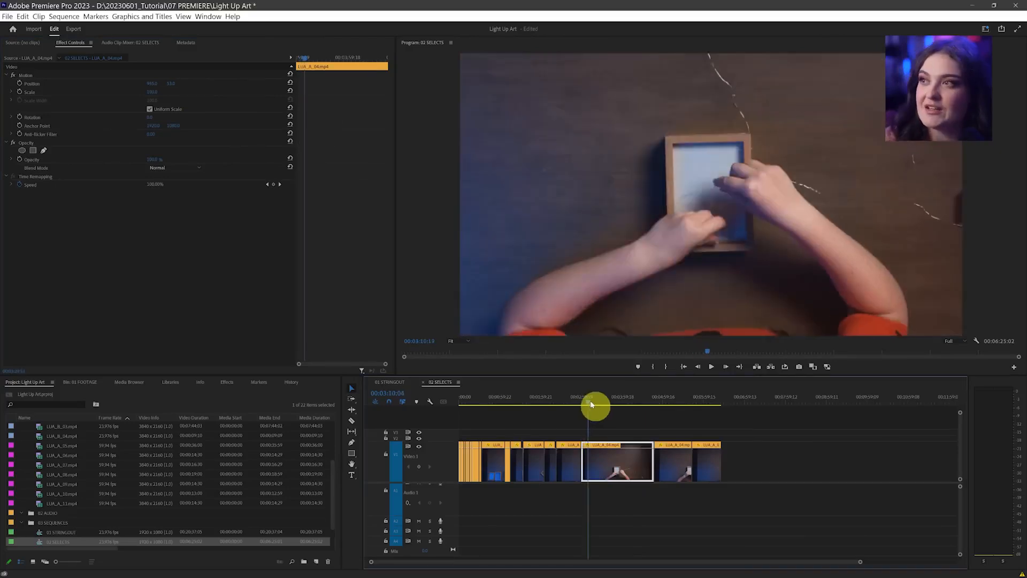
Step: Scrub through the long LUA_A_04.mp4 clip to 00:04:27:08 and compare it with the opening clip at 00:00:05:07
left_click_drag(592, 406, 644, 405)
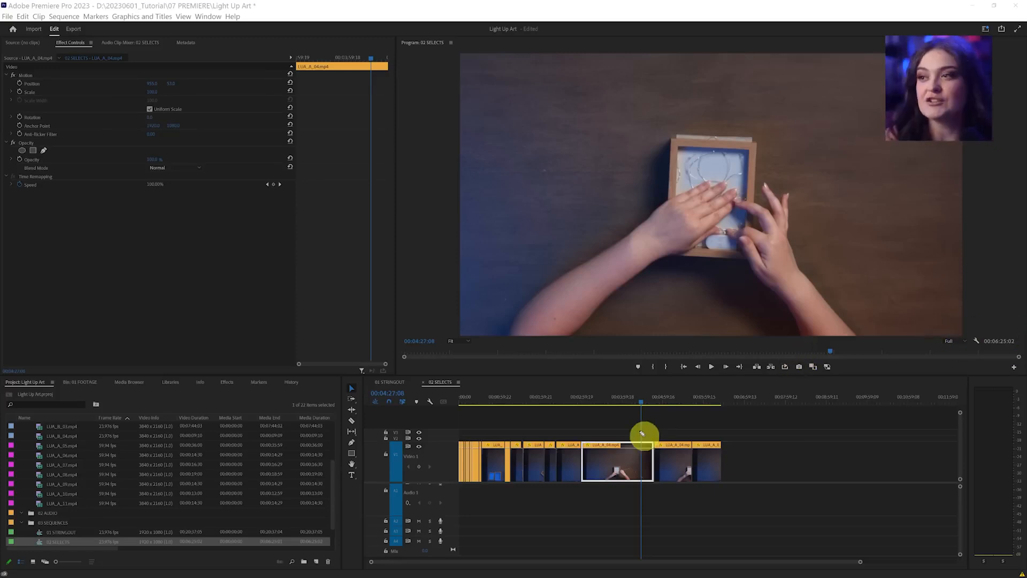
mouse_move(579, 437)
left_mouse_down()
mouse_move(641, 504)
mouse_move(667, 429)
mouse_move(626, 434)
left_mouse_up()
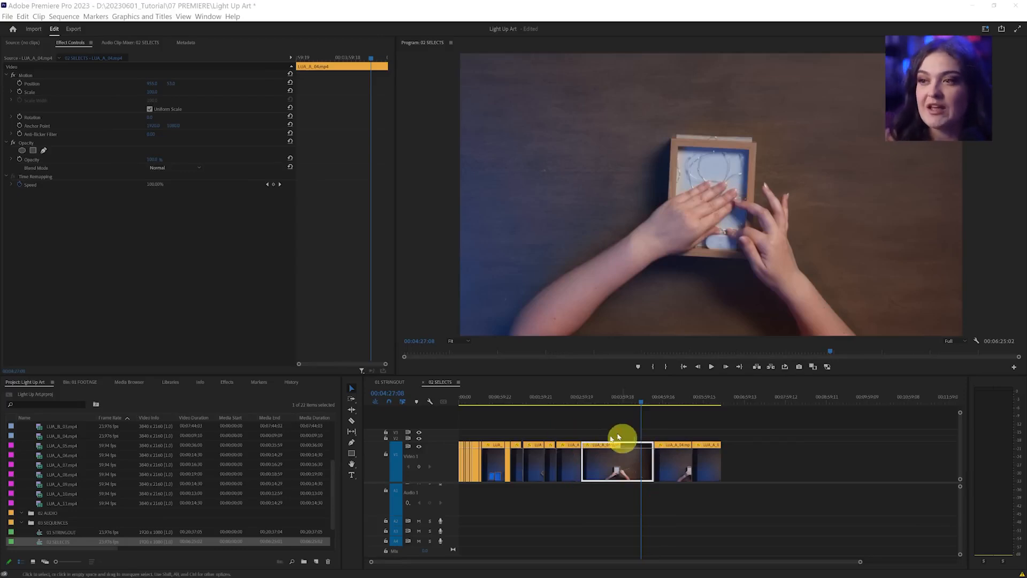
left_click(464, 404)
left_click(463, 458)
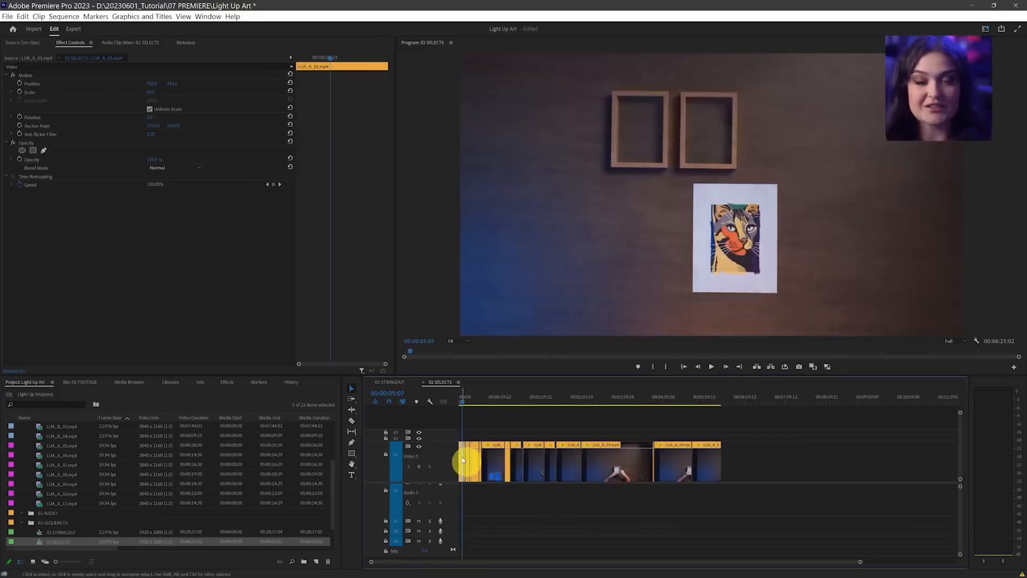
Step: Set the speed of the long LUA_A_04.mp4 clip to 200%, without rippling the trailing clips
left_click(617, 412)
left_click(629, 464)
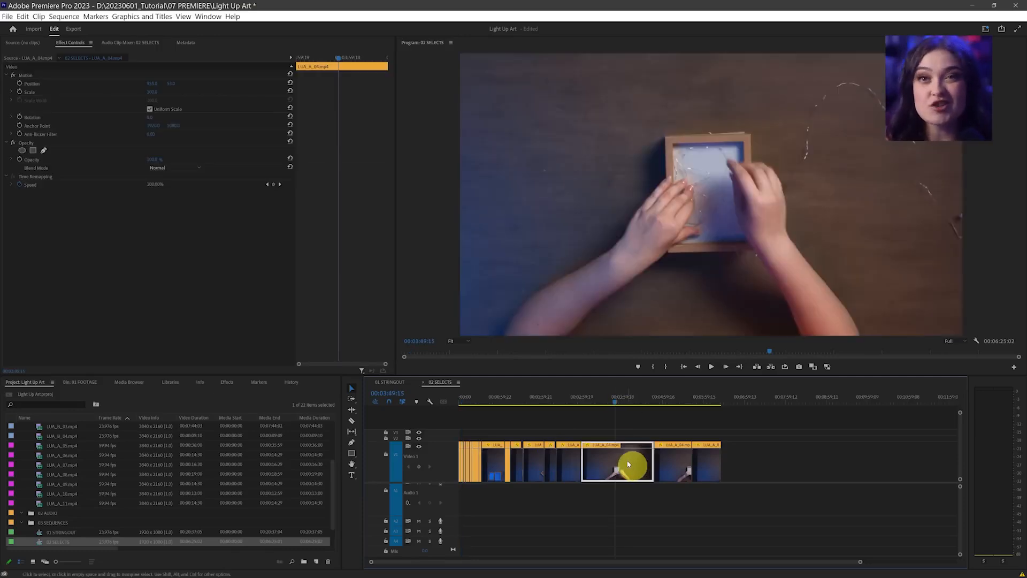
right_click(628, 465)
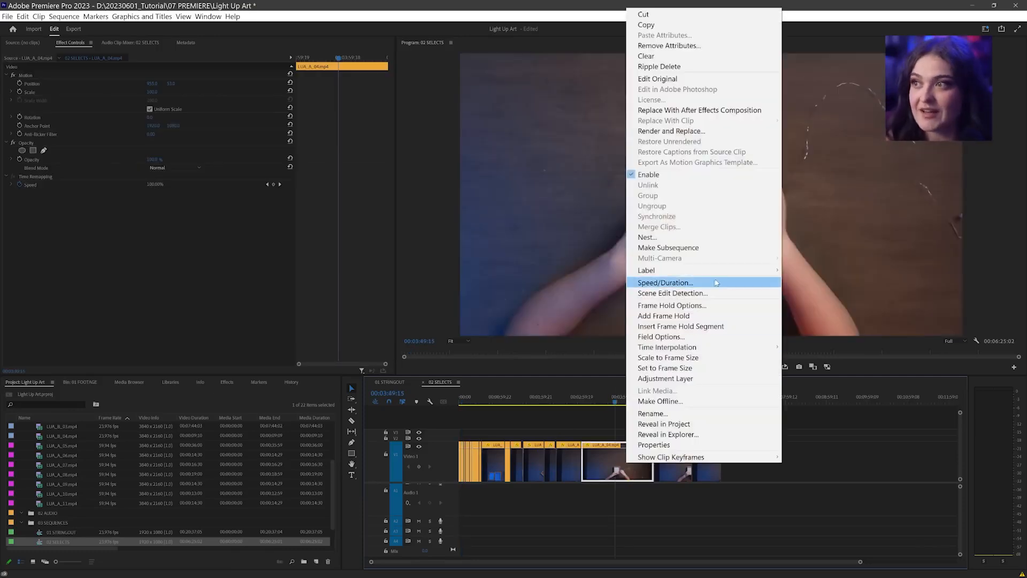
left_click(665, 282)
double_click(498, 257)
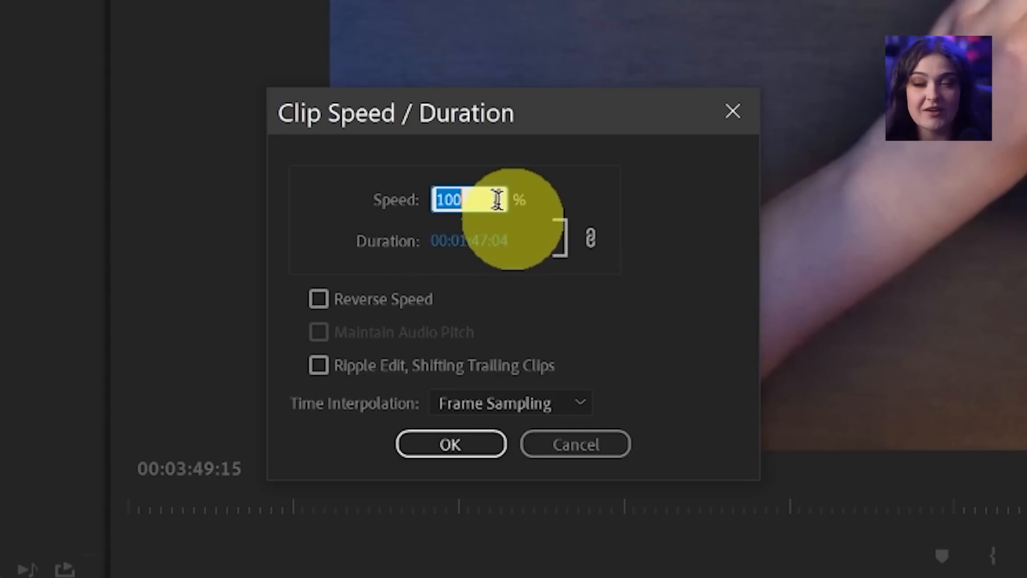
type("20")
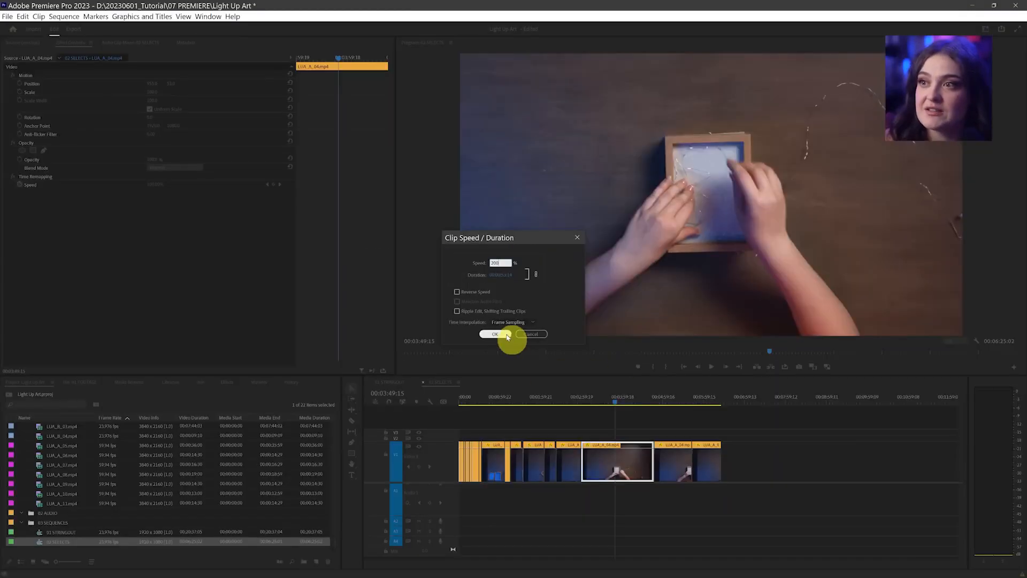
left_click(450, 444)
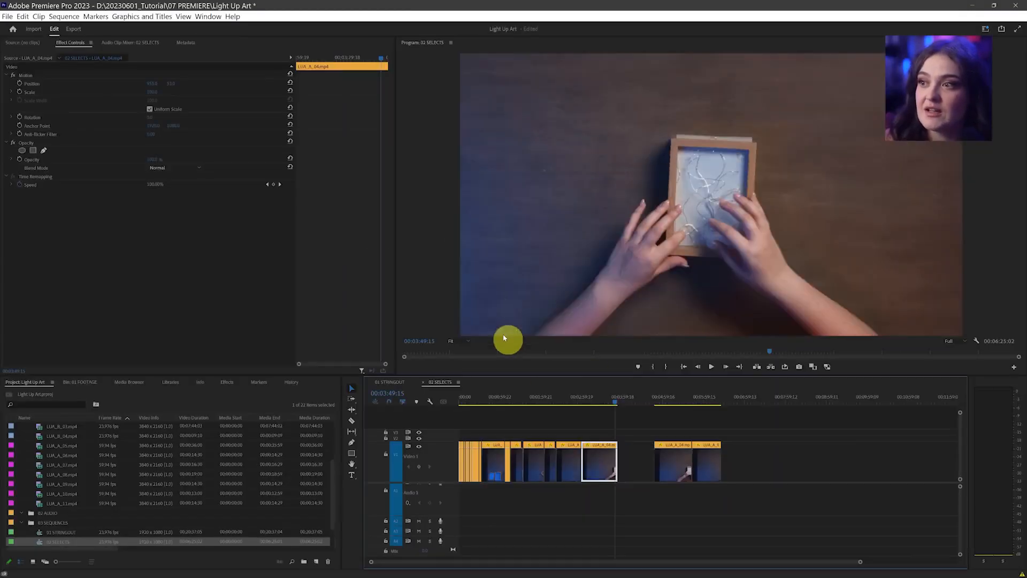
Step: Ripple delete the empty gap between the sped-up clip and the clips that follow it
left_click(638, 471)
mouse_move(657, 436)
left_mouse_down()
mouse_move(602, 491)
mouse_move(669, 434)
left_mouse_up()
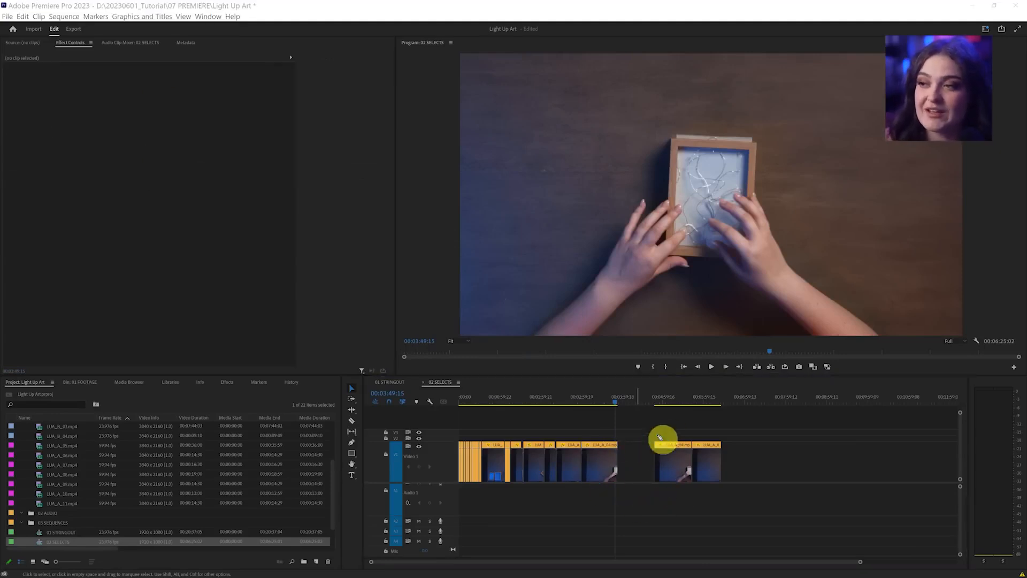
right_click(638, 457)
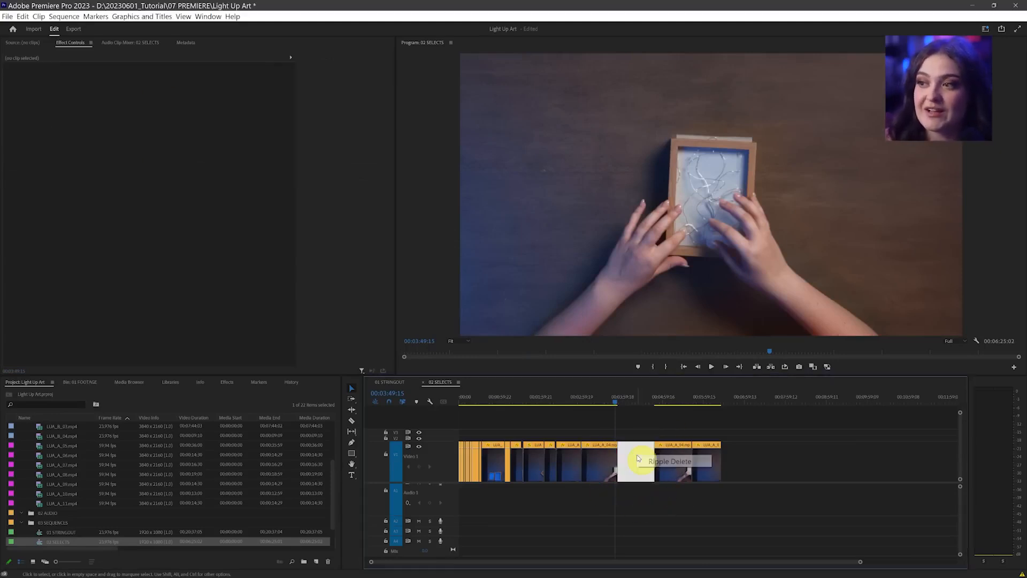
left_click(671, 462)
Step: Play the sped-up LUA_A_04.mp4 clip from 00:03:06:01 to review its pace
left_click(588, 404)
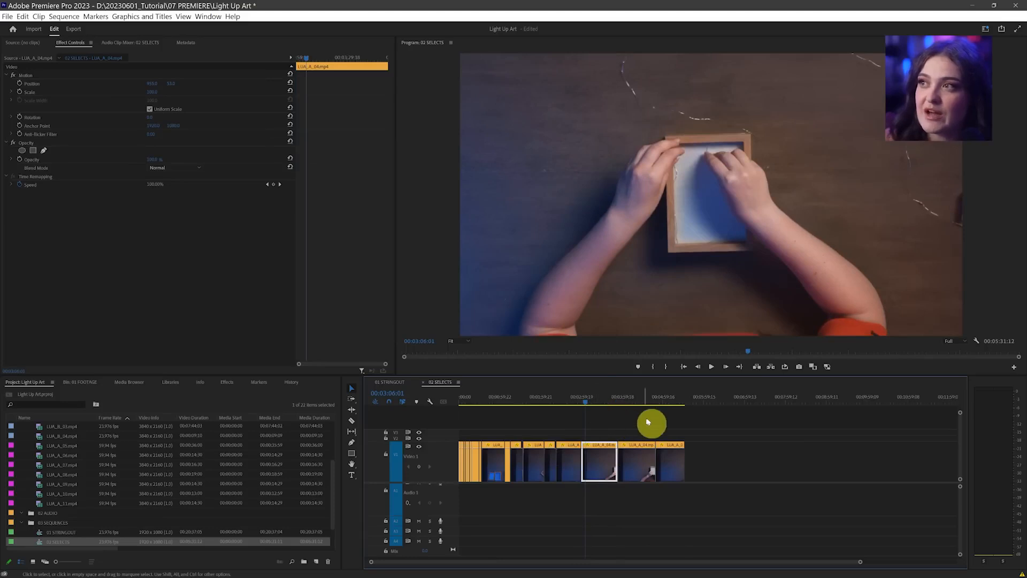
key("space")
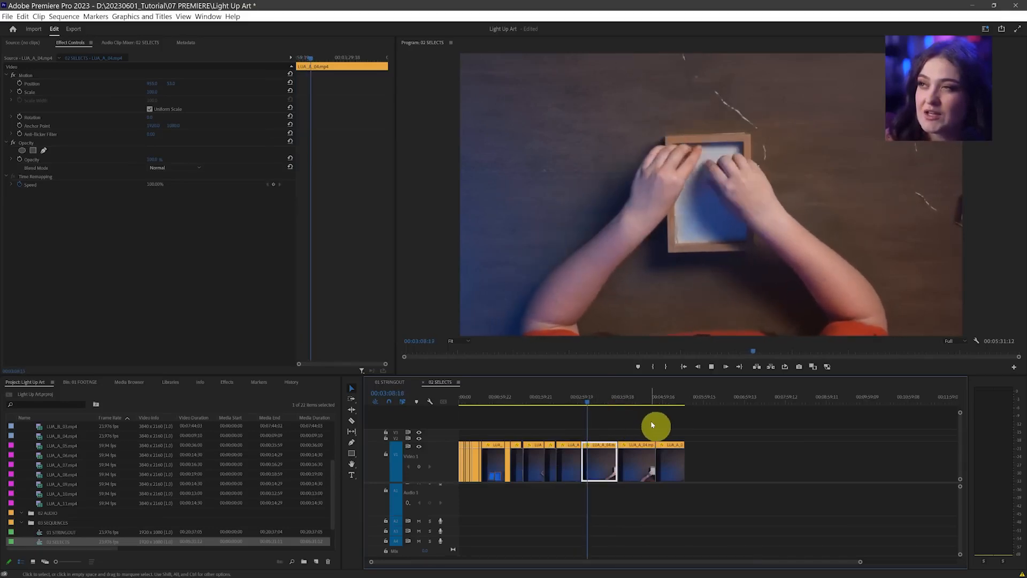
right_click(610, 461)
left_click(647, 282)
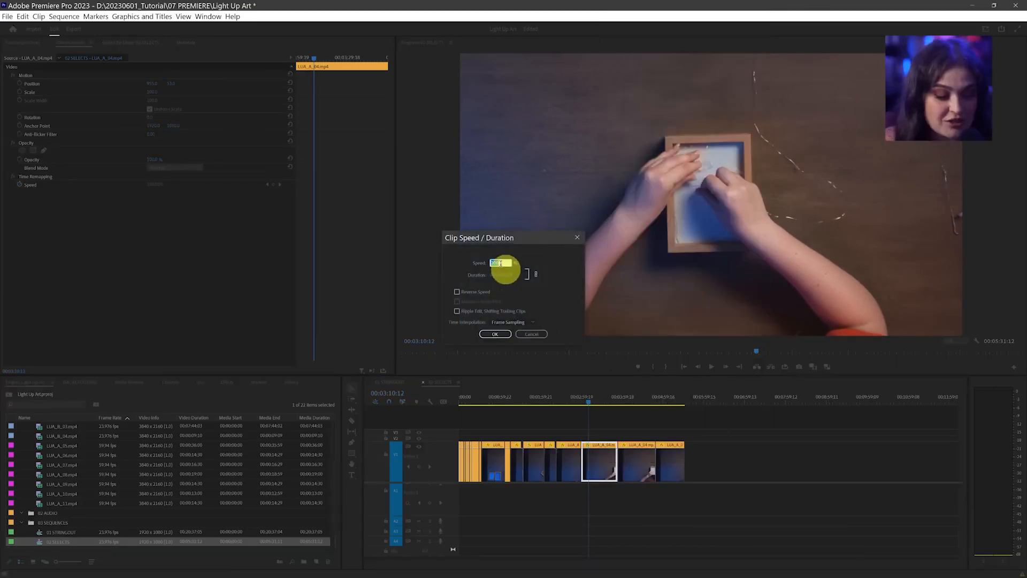
left_click(539, 334)
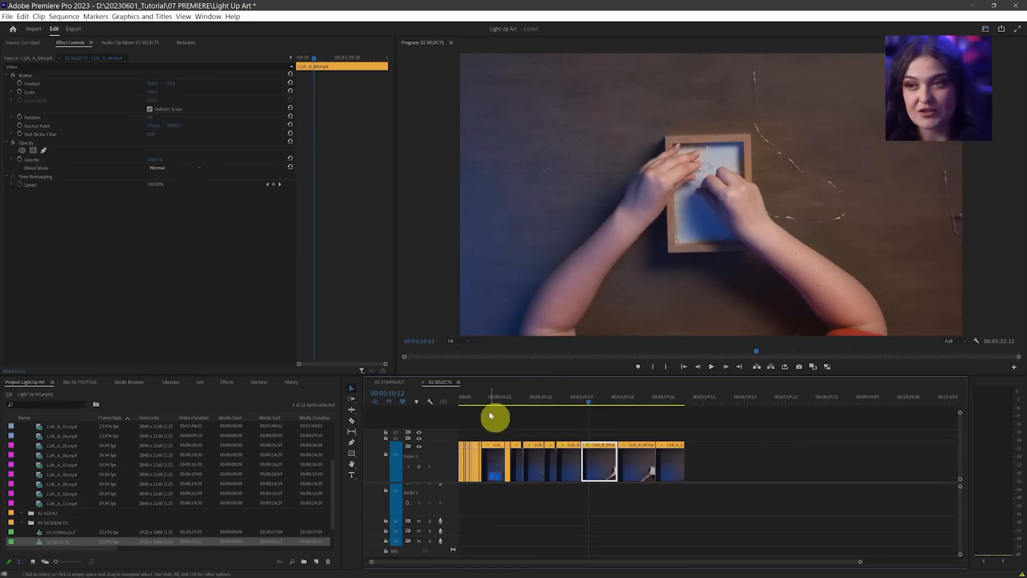
Step: Speed up the selected LUA_A_04.mp4 clip to 529.22% by pulling in its end with the Rate Stretch tool
mouse_move(361, 398)
left_mouse_down()
mouse_move(342, 421)
mouse_move(368, 406)
left_mouse_up()
left_click(351, 417)
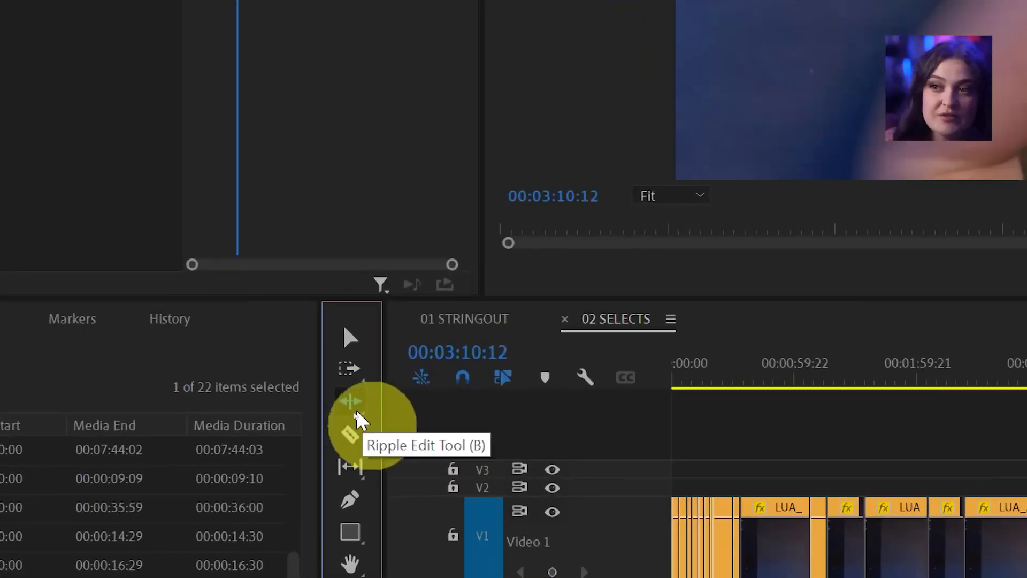
left_click_drag(364, 415, 531, 464)
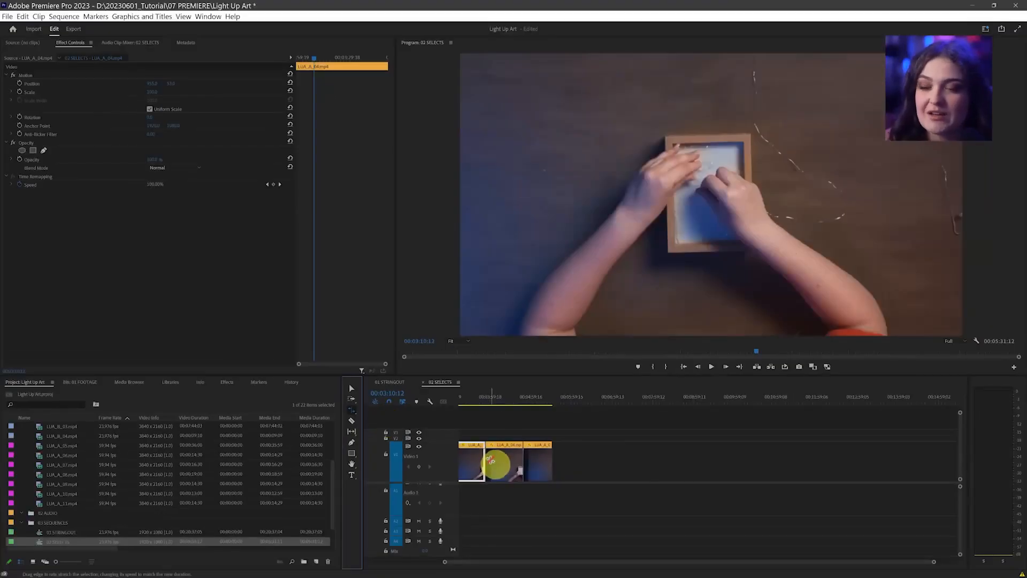
scroll(620, 496, "up", 3)
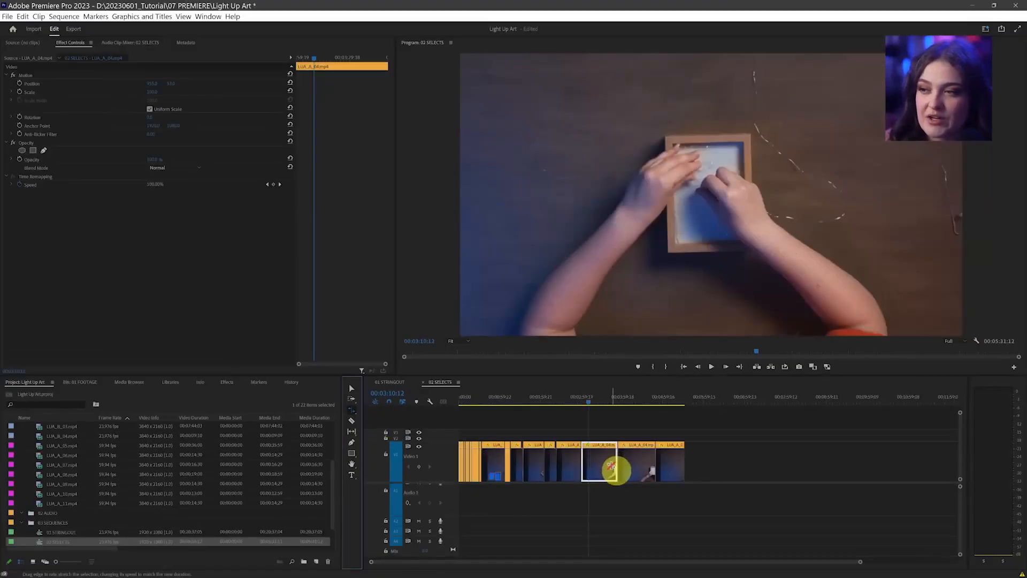
left_click_drag(859, 562, 770, 559)
left_click_drag(766, 460, 722, 460)
left_click_drag(697, 405, 709, 406)
Step: Play the rate-stretched LUA_A_04.mp4 clip from 00:03:01:02 to judge its pace
key("=")
key("=")
key("=")
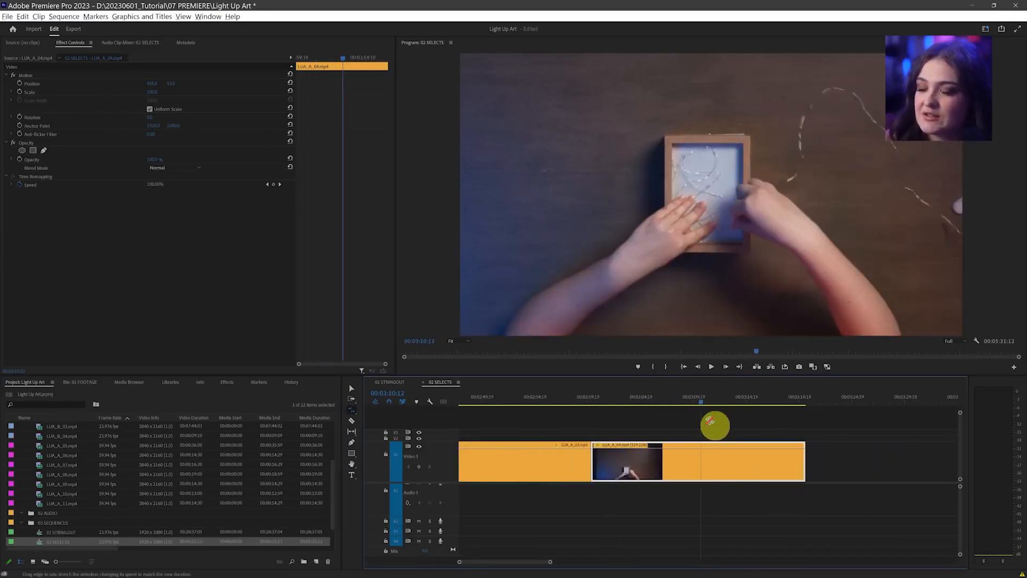
left_click(603, 399)
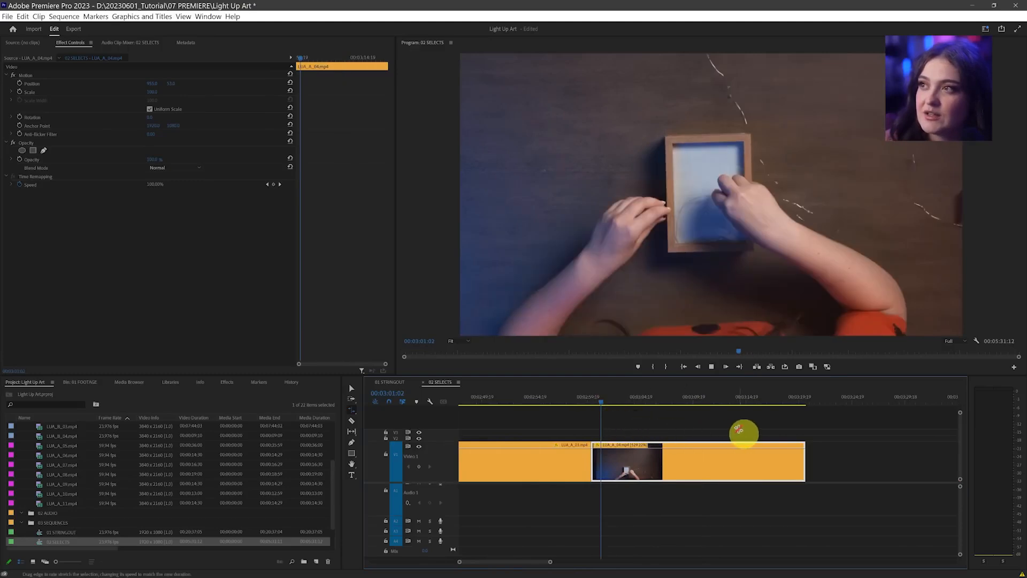
key("space")
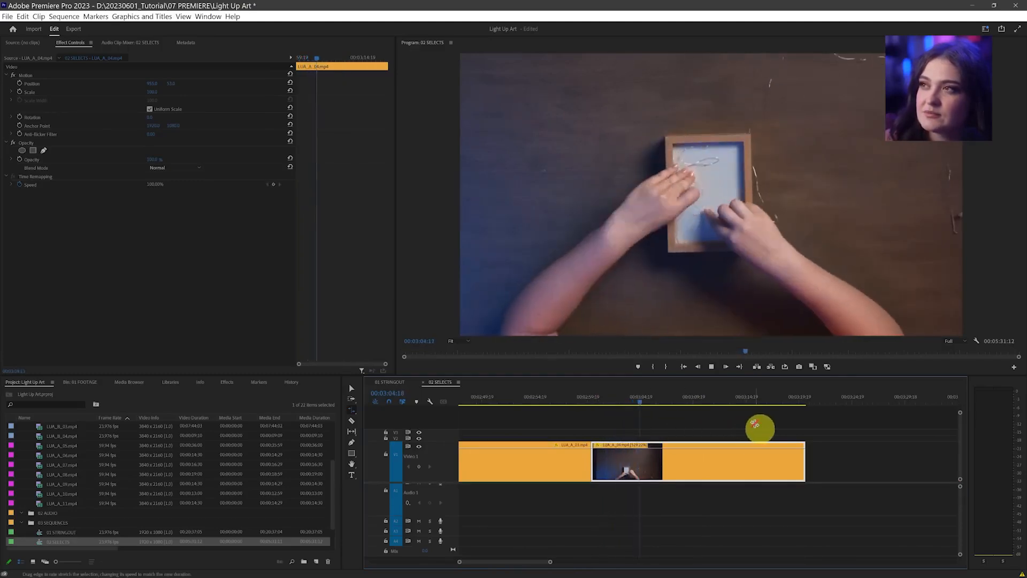
key("space")
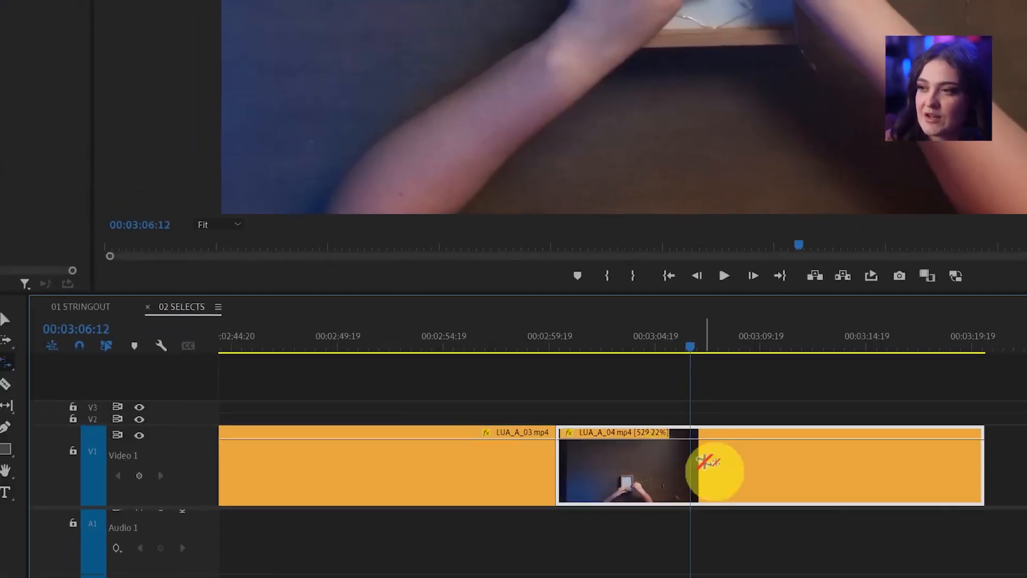
Step: Rate-stretch the LUA_A_04.mp4 clip further so it ends at 00:03:07:04, and play it from 00:03:01:02
left_click_drag(951, 470, 721, 469)
left_click(549, 349)
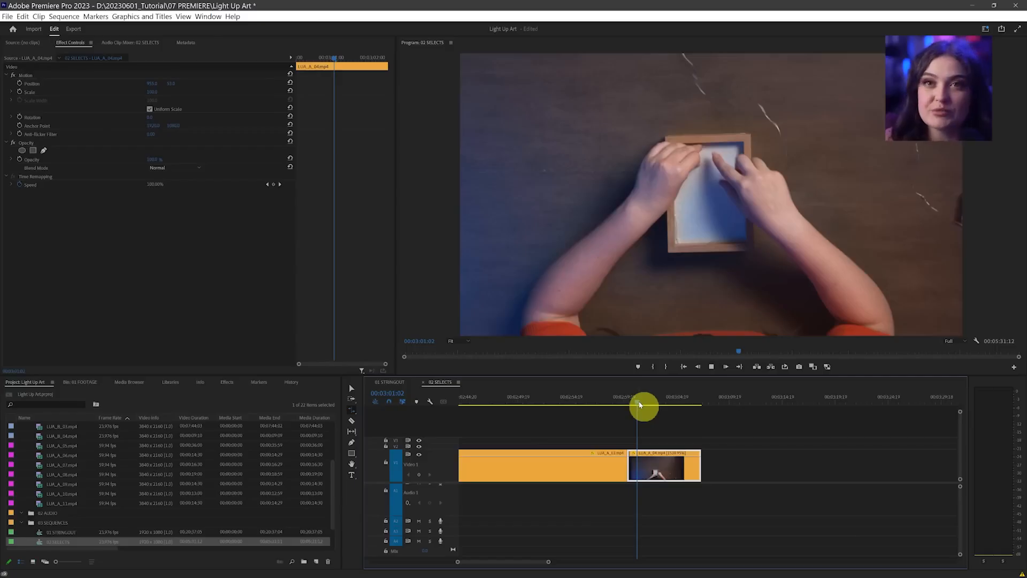
key("space")
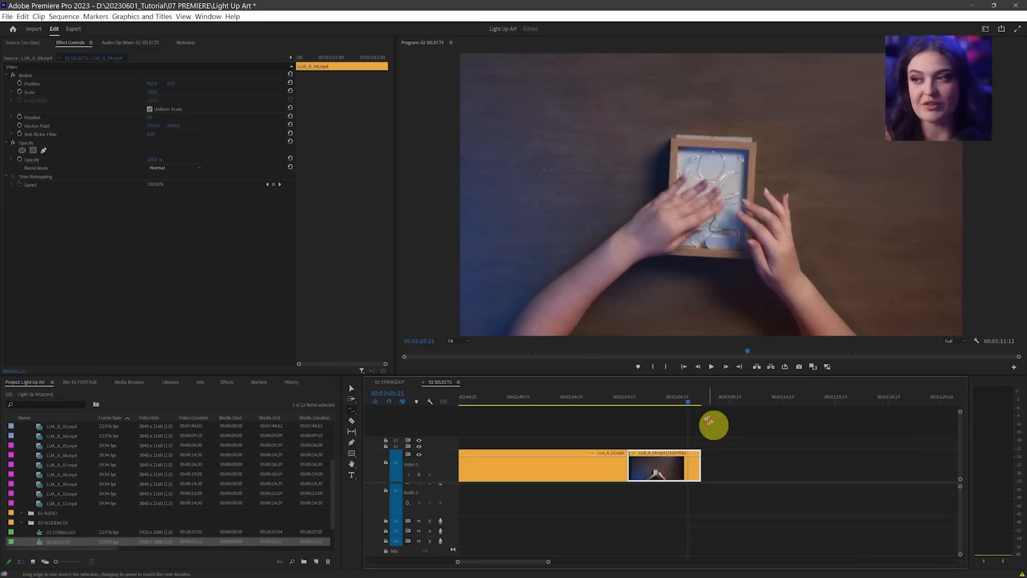
left_click(353, 389)
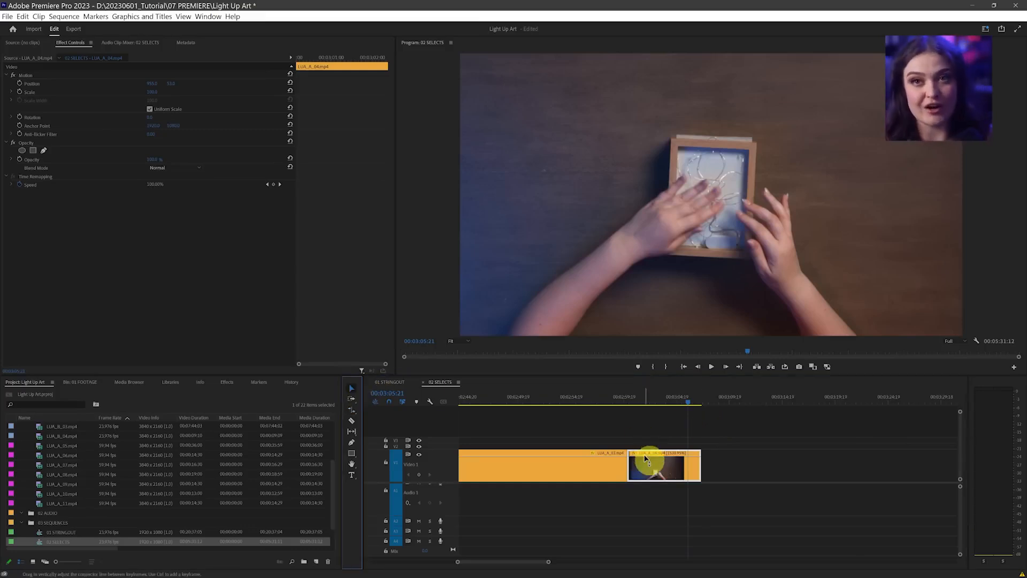
key("ctrl+shift+3")
mouse_move(621, 398)
left_mouse_down()
mouse_move(697, 424)
mouse_move(706, 391)
mouse_move(622, 389)
mouse_move(620, 403)
mouse_move(636, 416)
mouse_move(705, 418)
mouse_move(706, 394)
mouse_move(588, 395)
left_mouse_up()
left_click_drag(785, 432, 818, 428)
left_click_drag(710, 405, 851, 407)
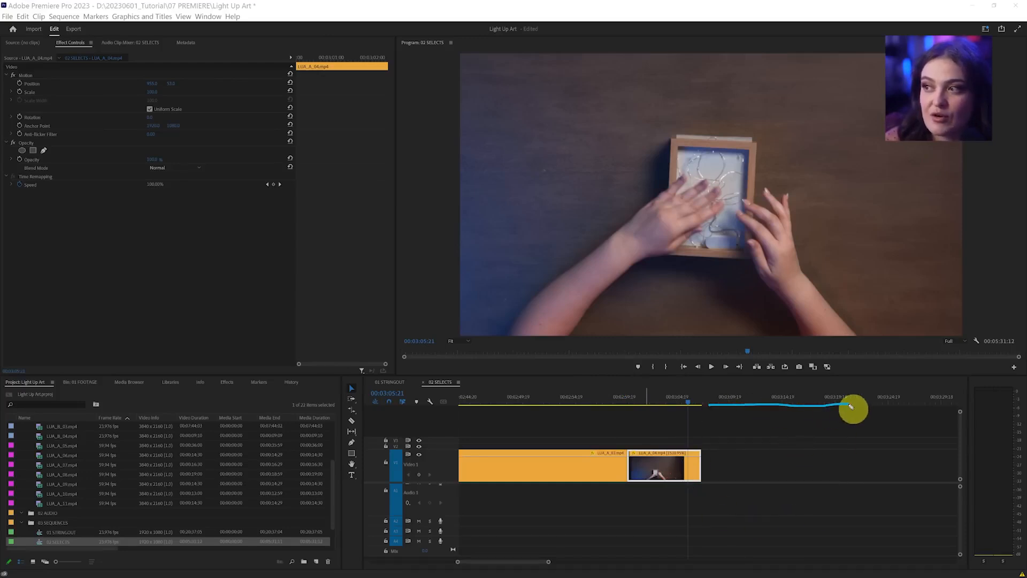
mouse_move(622, 396)
left_mouse_down()
mouse_move(731, 414)
mouse_move(618, 390)
left_mouse_up()
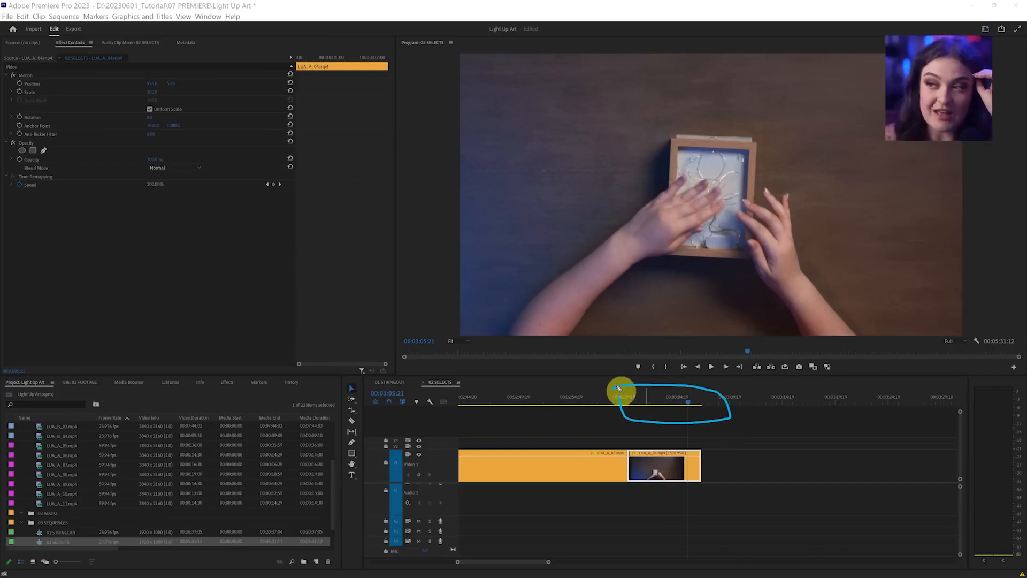
left_click_drag(617, 388, 620, 416)
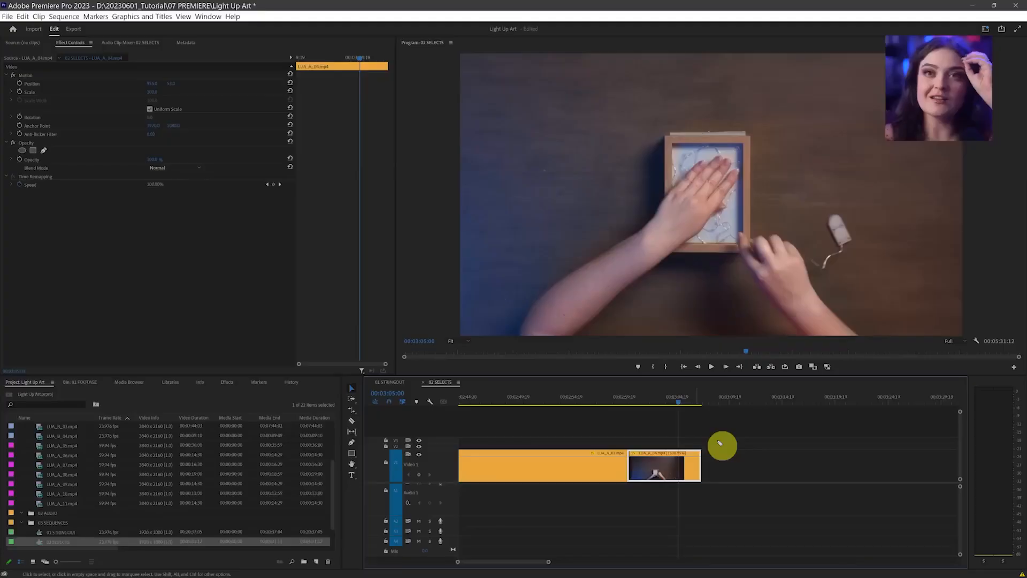
mouse_move(704, 442)
left_mouse_down()
mouse_move(675, 427)
mouse_move(618, 468)
mouse_move(734, 481)
mouse_move(726, 434)
left_mouse_up()
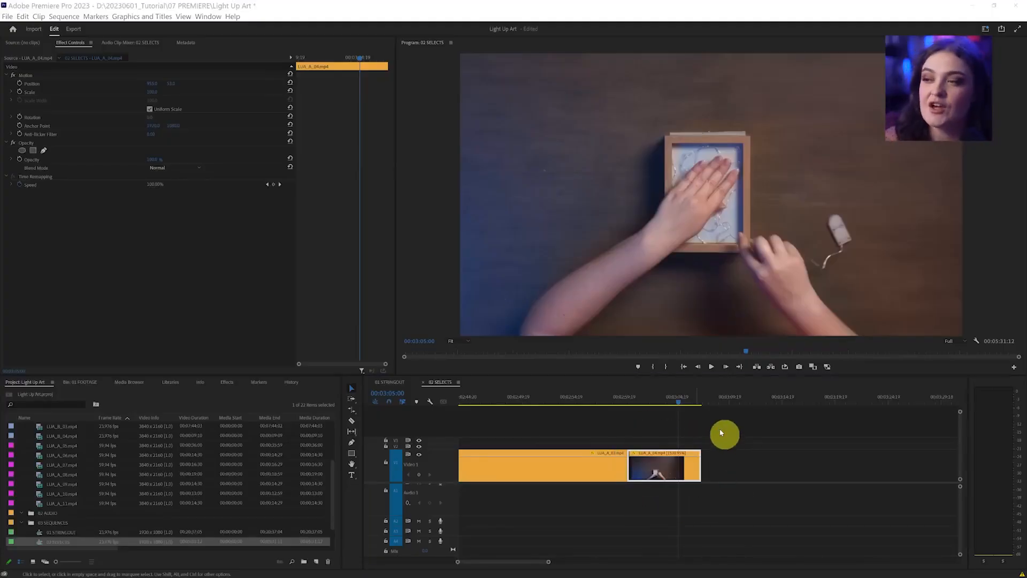
left_click(64, 17)
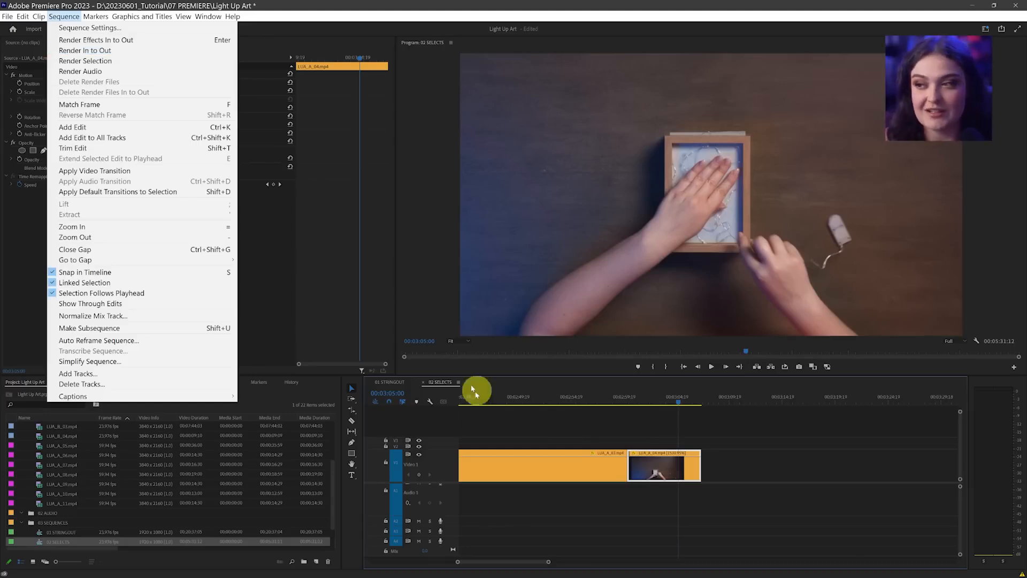
left_click(626, 415)
mouse_move(640, 399)
left_mouse_down()
mouse_move(579, 398)
mouse_move(646, 406)
mouse_move(569, 406)
mouse_move(637, 412)
left_mouse_up()
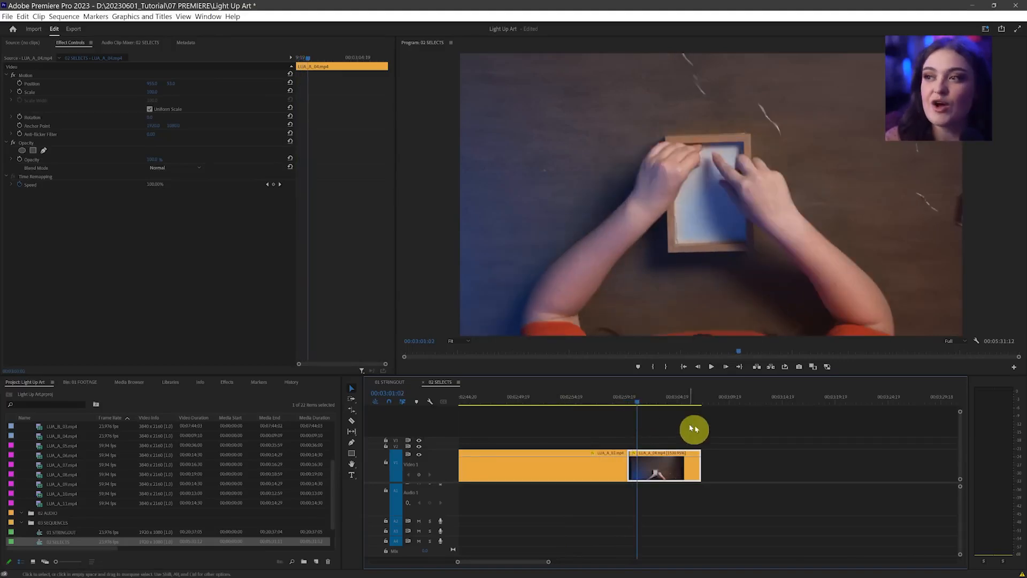
mouse_move(696, 427)
left_mouse_down()
mouse_move(681, 362)
mouse_move(700, 335)
left_mouse_up()
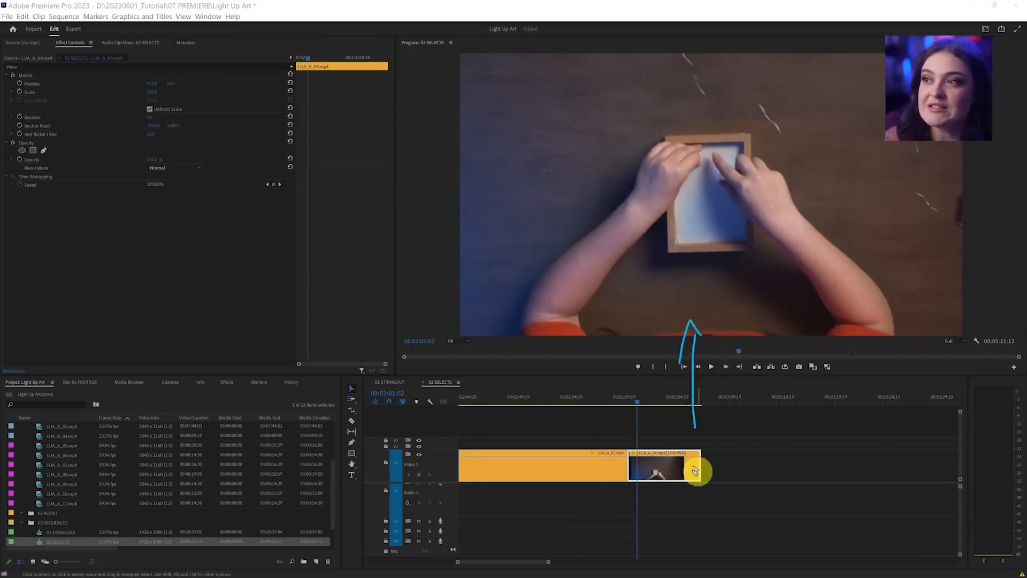
left_click_drag(678, 490, 717, 486)
key("Escape")
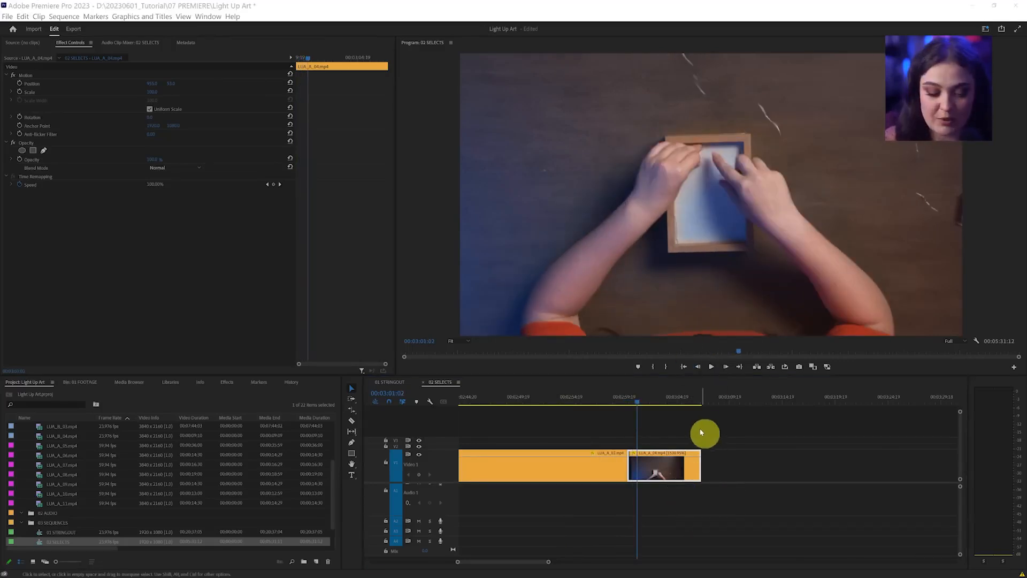
Step: Mark the In point at the sped-up clip's start, 00:03:00:04, and the Out point at its end, 00:03:07:04
key("Up")
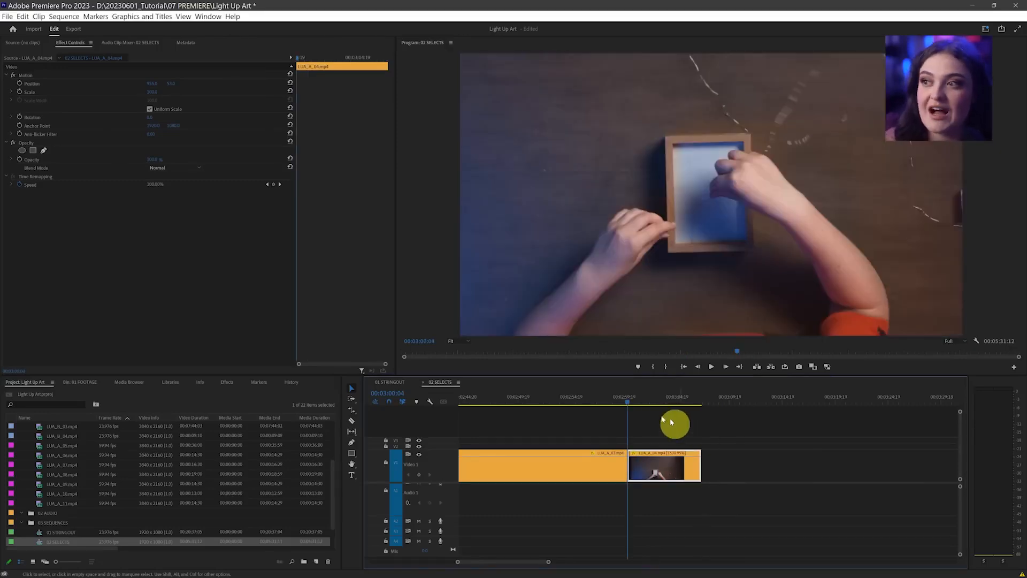
mouse_move(504, 280)
left_mouse_down()
mouse_move(608, 253)
mouse_move(594, 320)
mouse_move(634, 316)
left_mouse_up()
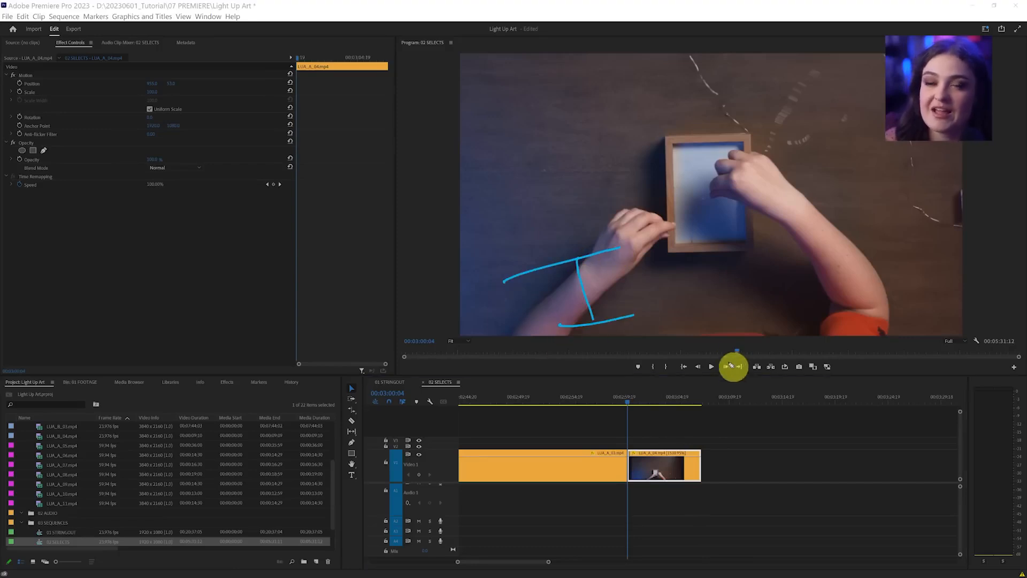
left_click(688, 437)
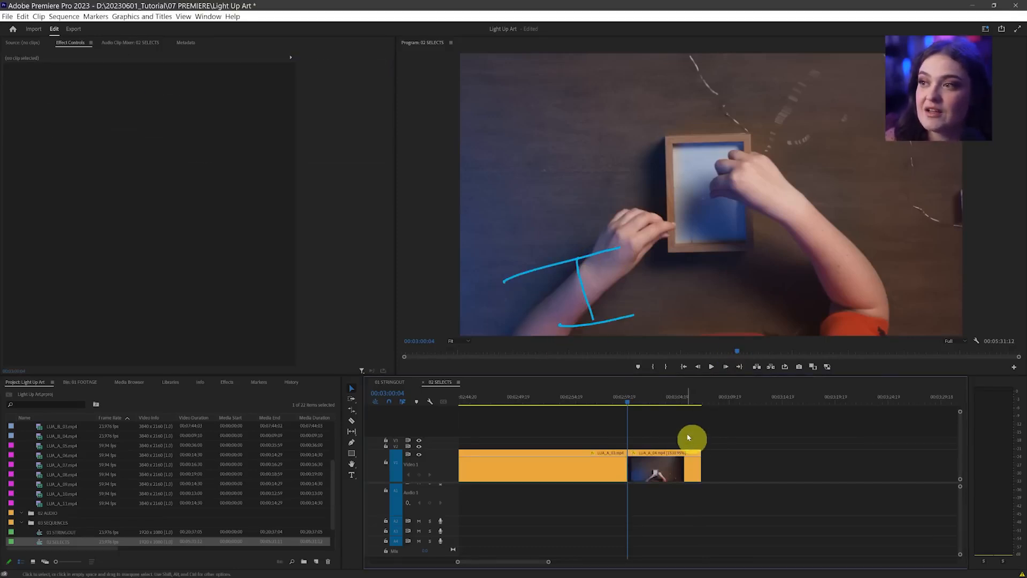
mouse_move(735, 393)
left_mouse_down()
mouse_move(691, 381)
mouse_move(635, 487)
mouse_move(798, 427)
mouse_move(654, 368)
mouse_move(652, 404)
mouse_move(627, 434)
mouse_move(626, 521)
left_mouse_up()
key("Escape")
key("Escape")
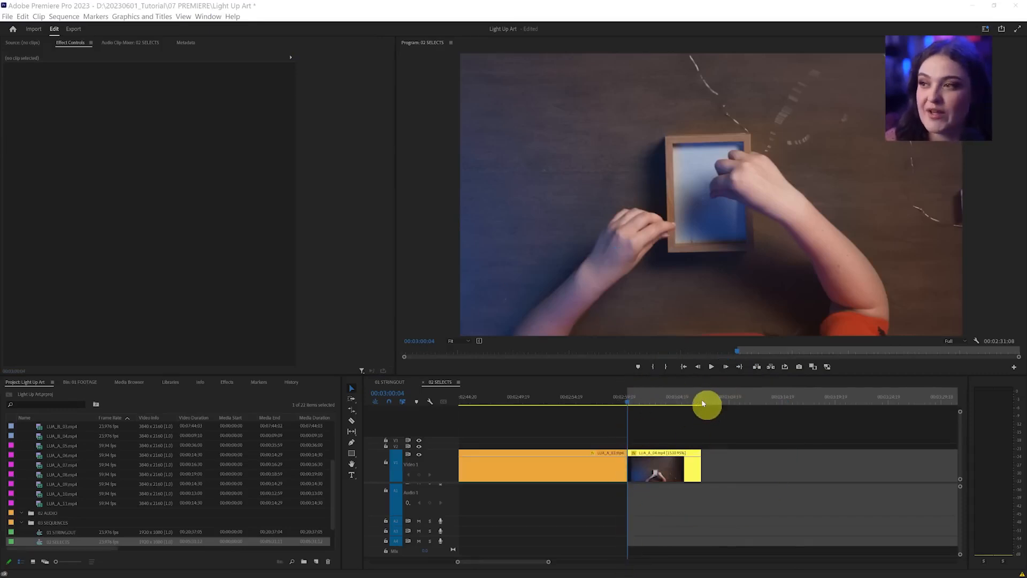
left_click(707, 427)
key("Down")
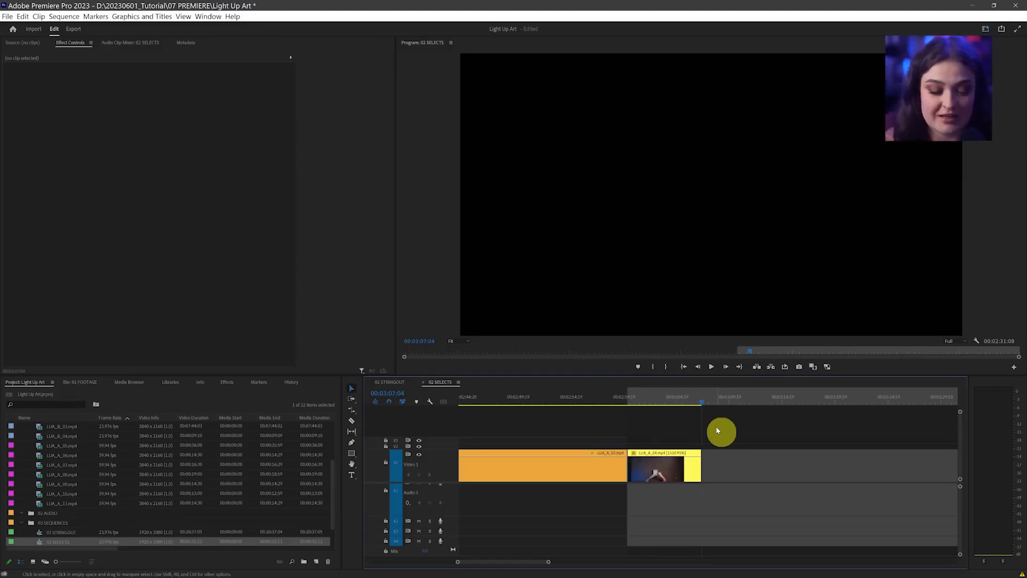
key("x")
mouse_move(690, 227)
left_mouse_down()
mouse_move(628, 279)
mouse_move(666, 202)
left_mouse_up()
key("Escape")
mouse_move(615, 377)
left_mouse_down()
mouse_move(738, 401)
mouse_move(658, 378)
left_mouse_up()
key("Escape")
Step: Render the preview of the marked range from In to Out
left_click(72, 17)
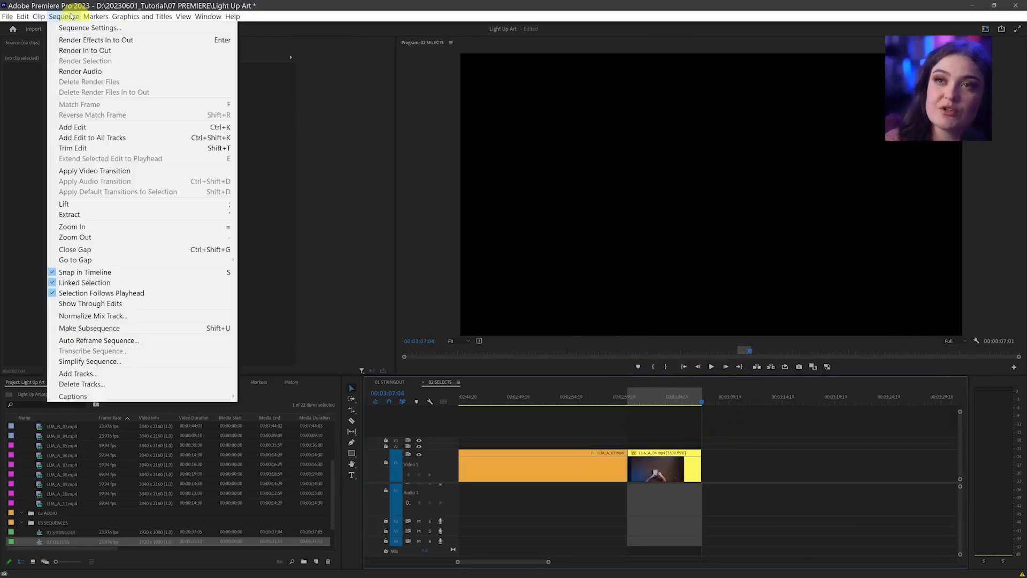
left_click(109, 49)
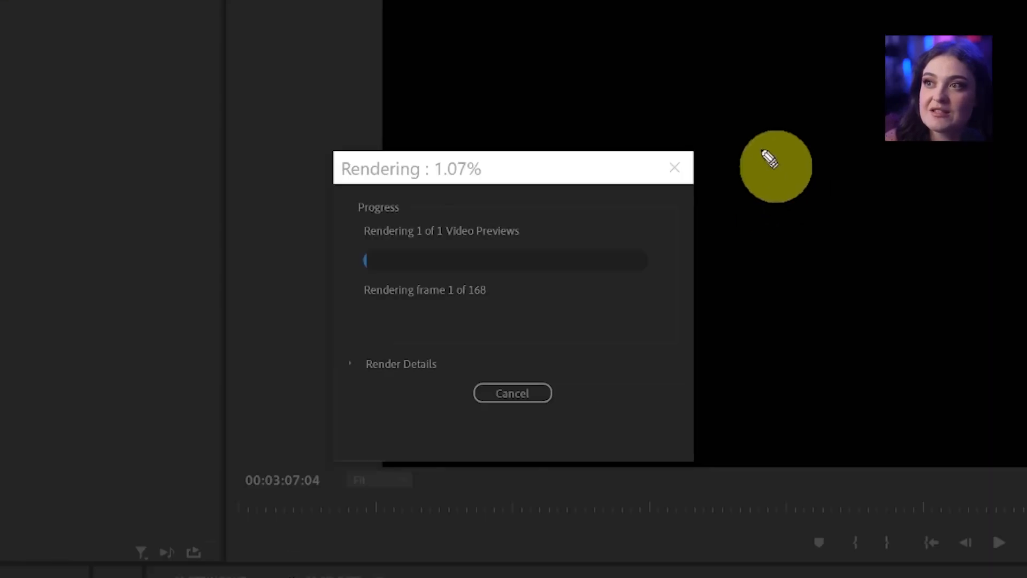
mouse_move(617, 211)
left_mouse_down()
mouse_move(449, 353)
mouse_move(577, 195)
mouse_move(582, 203)
left_mouse_up()
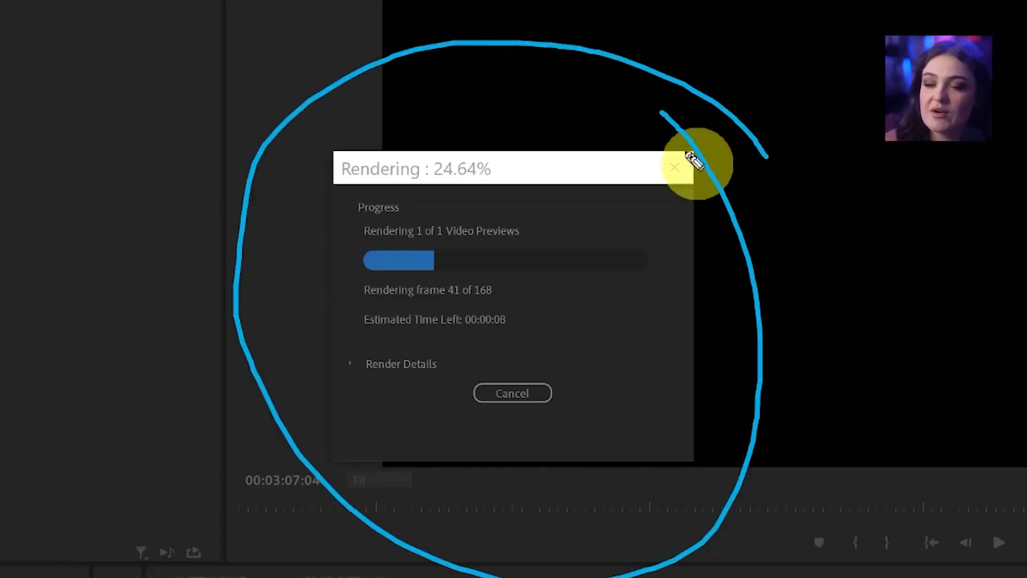
mouse_move(380, 331)
left_mouse_down()
mouse_move(534, 330)
mouse_move(504, 300)
mouse_move(349, 311)
mouse_move(370, 332)
mouse_move(392, 330)
left_mouse_up()
key("Escape")
mouse_move(414, 274)
left_mouse_down()
mouse_move(417, 303)
mouse_move(515, 301)
mouse_move(486, 276)
mouse_move(391, 278)
left_mouse_up()
key("Escape")
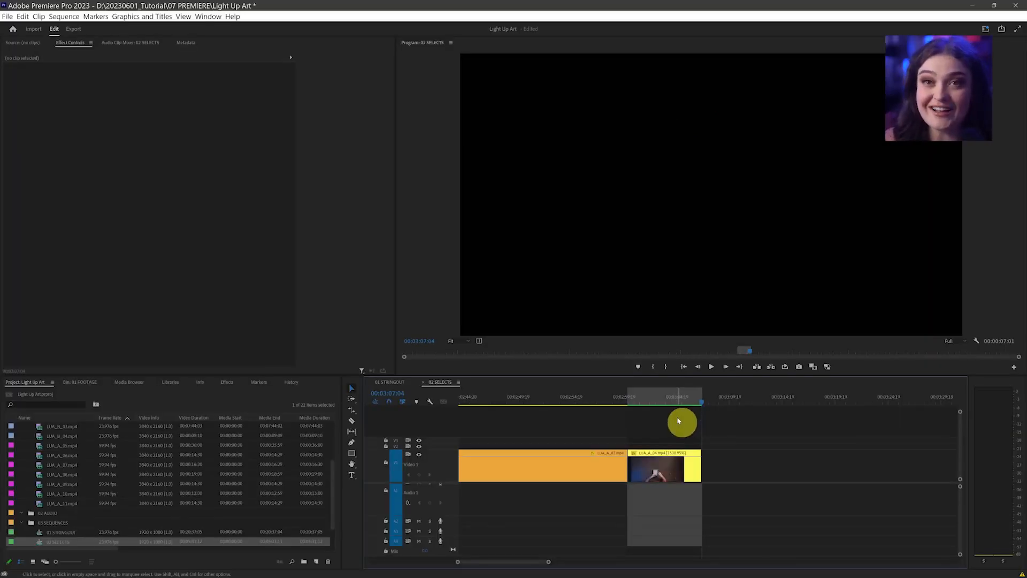
Step: Play the rendered LUA_A_04.mp4 clip from 00:03:00:04 to check that playback is smooth
mouse_move(698, 402)
left_mouse_down()
mouse_move(608, 402)
mouse_move(734, 419)
mouse_move(701, 387)
left_mouse_up()
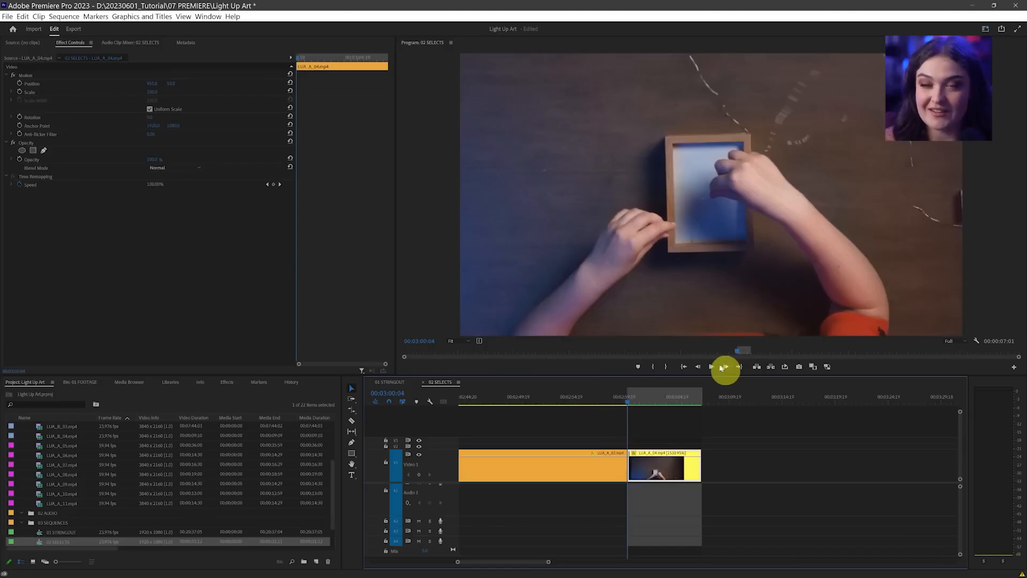
left_click(712, 367)
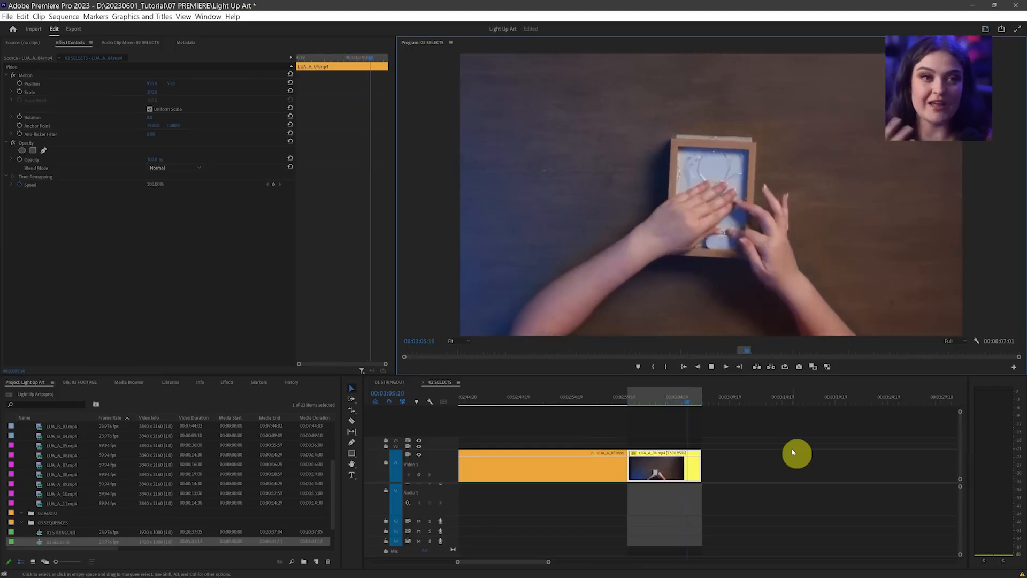
left_click_drag(682, 385, 706, 382)
Step: Clear the sequence's In and Out points and ripple delete the empty gap after the sped-up LUA_A_04.mp4 clip
right_click(670, 398)
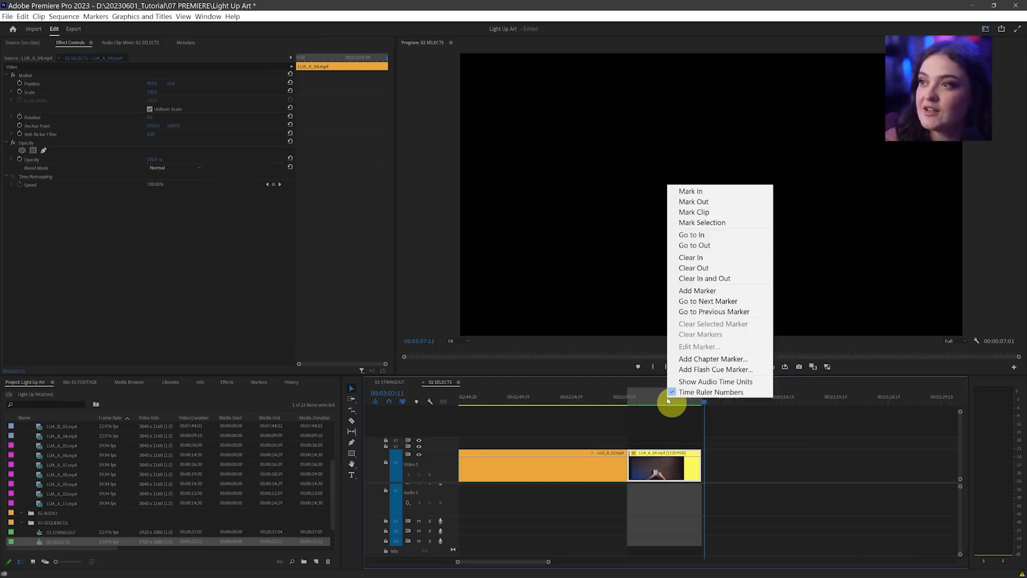
left_click(754, 289)
right_click(736, 455)
left_click(735, 479)
left_click_drag(550, 562, 702, 561)
left_click(727, 486)
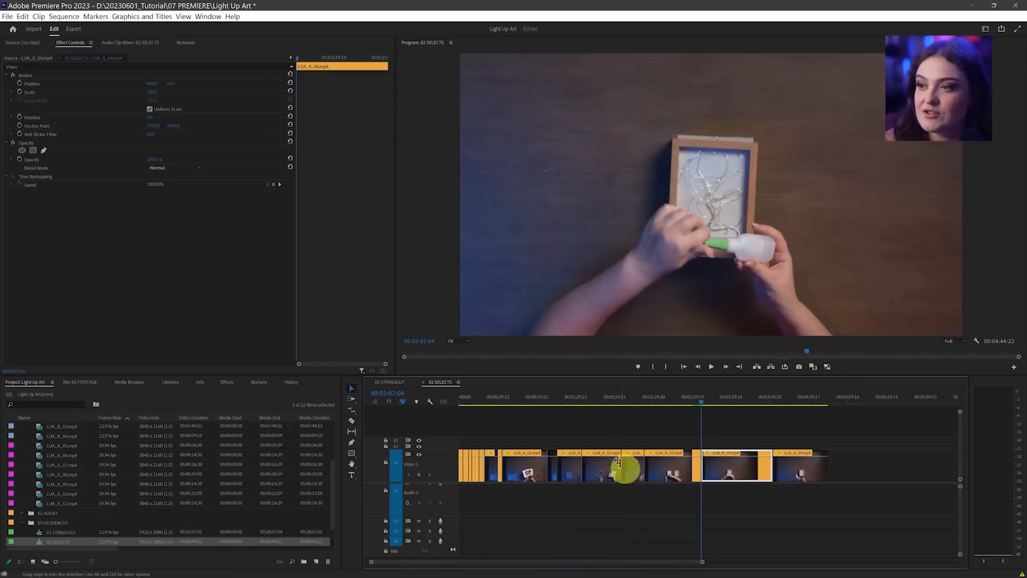
Step: Play the long LUA_A_02.mp4 clip around 00:00:48 to check its pace
left_click(529, 404)
mouse_move(530, 405)
left_mouse_down()
mouse_move(539, 406)
mouse_move(519, 409)
left_mouse_up()
key("space")
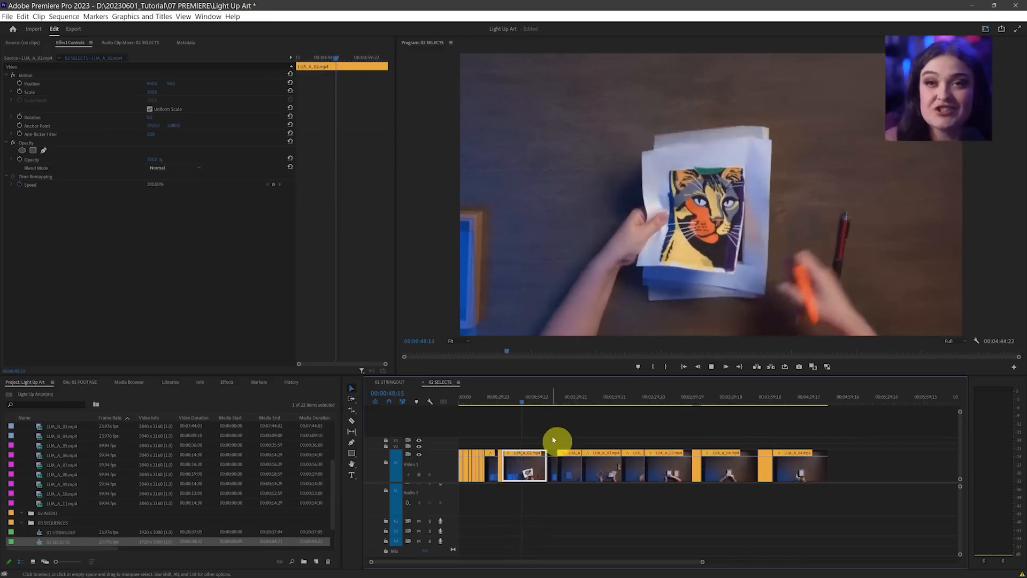
key("space")
Step: Rate-stretch the five long process clips, from LUA_A_02.mp4 to the last LUA_A_04.mp4, to about a quarter of their length each
left_click_drag(549, 465, 512, 465)
left_click_drag(618, 473, 573, 463)
left_click_drag(689, 466, 654, 466)
left_click(763, 469)
mouse_move(770, 468)
left_mouse_down()
mouse_move(725, 474)
mouse_move(817, 468)
mouse_move(784, 469)
left_mouse_up()
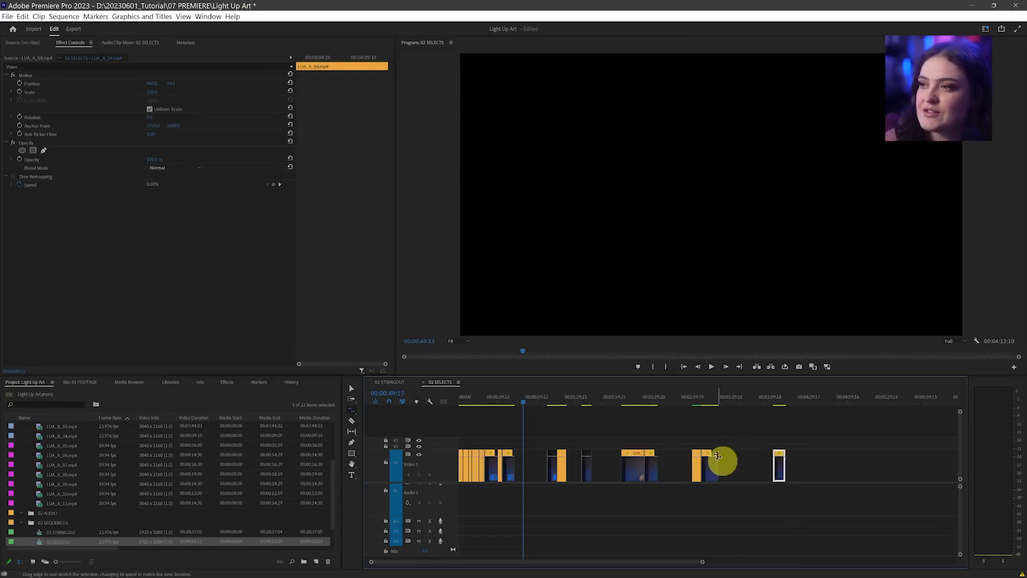
key("v")
Step: Try to select the empty gaps between the sped-up clips all together
left_click_drag(812, 429, 452, 508)
left_click(643, 507)
left_click(533, 466)
left_click(573, 467)
left_click(613, 470)
left_click(675, 469)
left_click(741, 470)
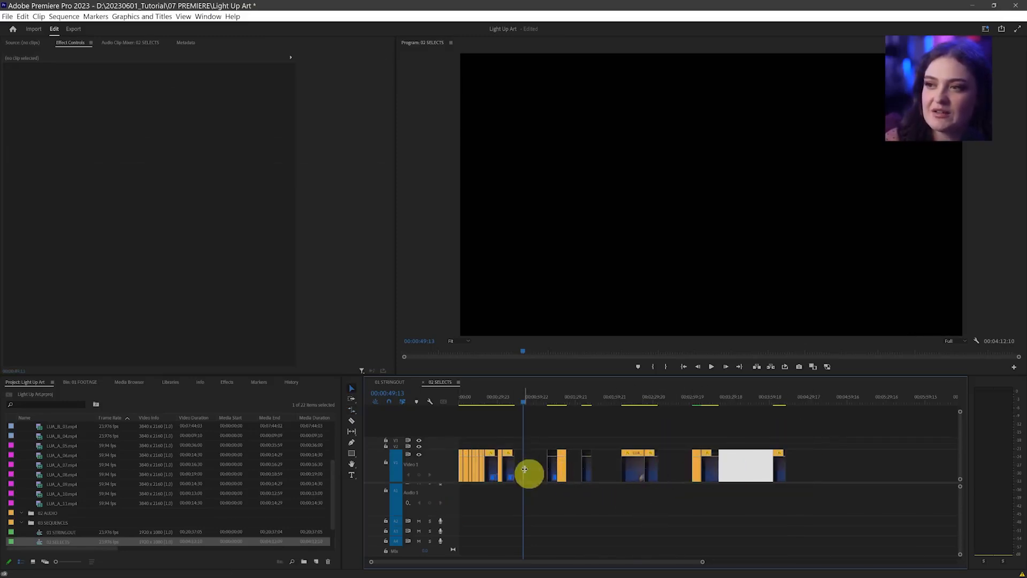
Step: Ripple delete the empty gaps between the clips one at a time, starting with the first gap
left_click(527, 468)
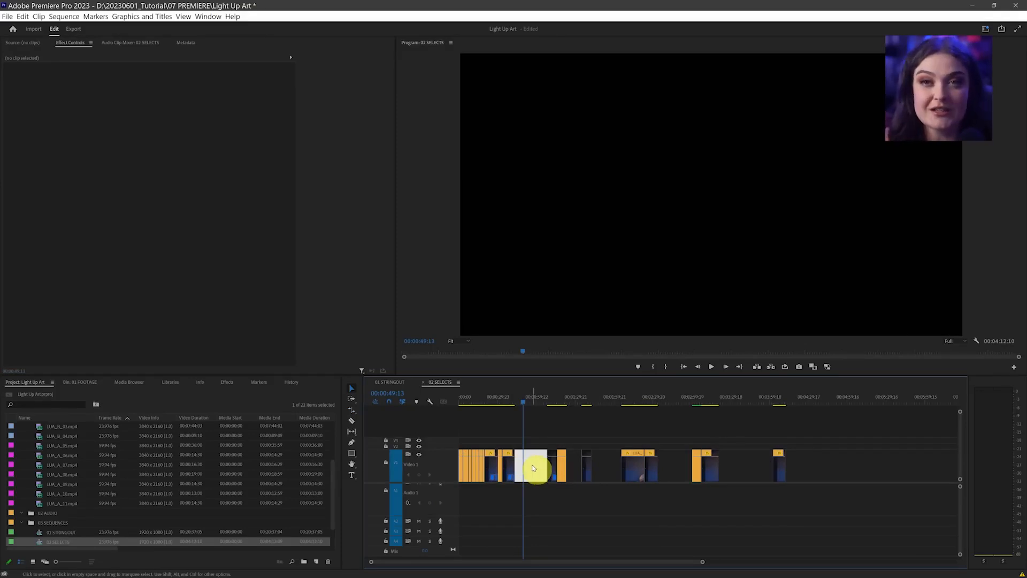
right_click(530, 465)
left_click(567, 467)
right_click(551, 466)
left_click(556, 466)
right_click(572, 471)
left_click(585, 468)
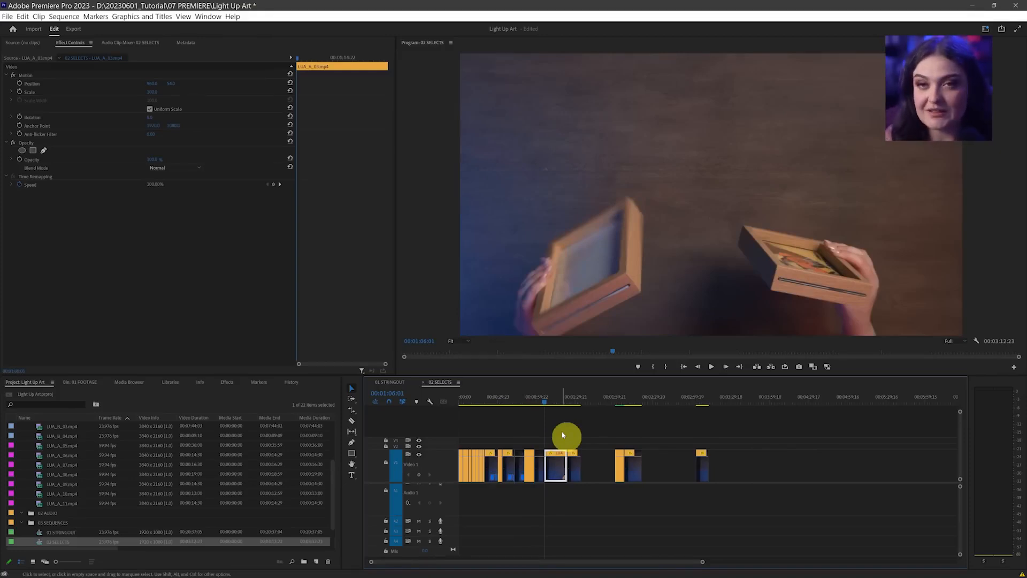
Step: Undo the individual gap deletions and leave nothing selected in the timeline
key("ctrl+z")
key("ctrl+z")
key("ctrl+z")
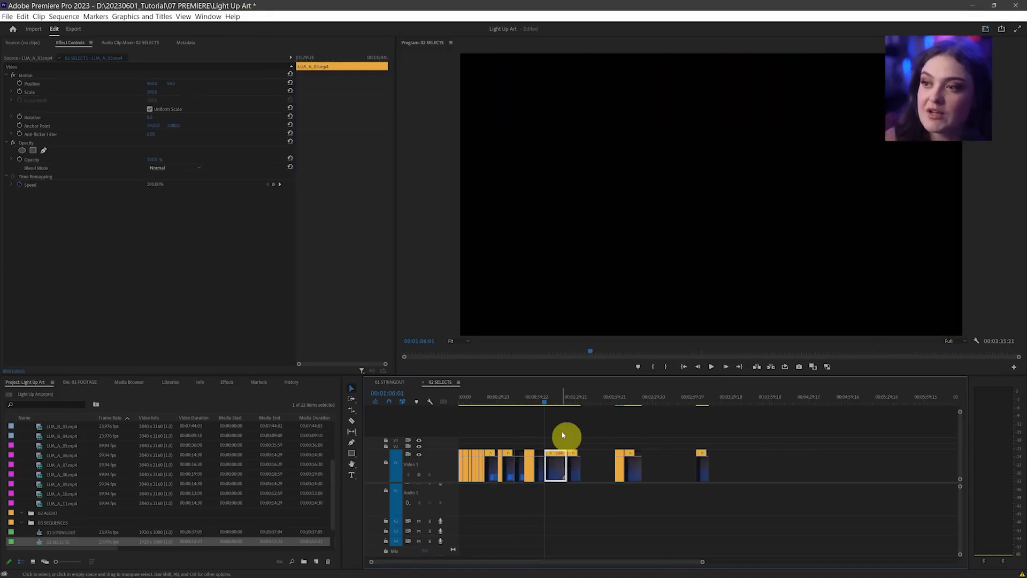
left_click(646, 438)
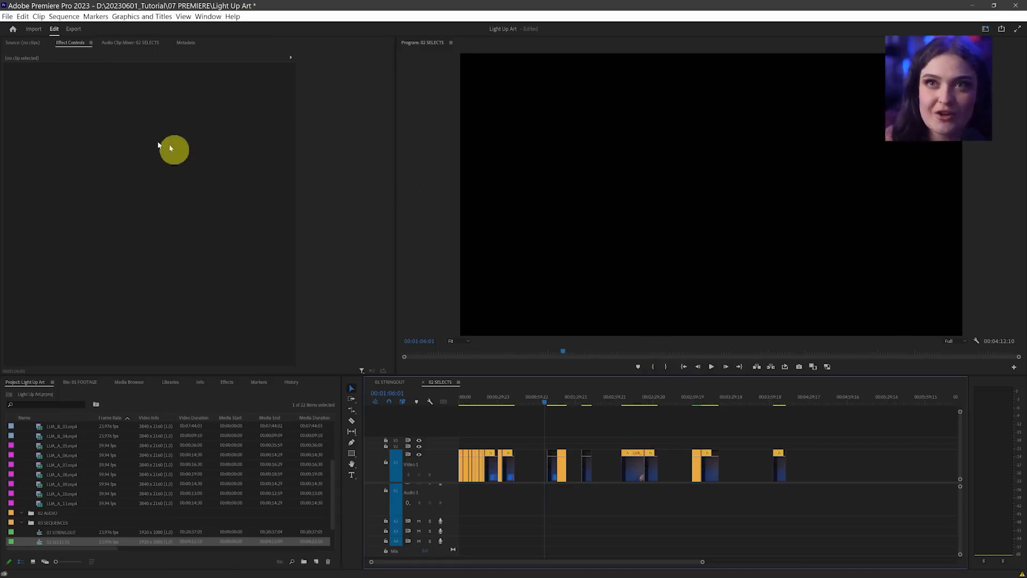
Step: Open the keyboard shortcut settings and search the commands for "close ga"
left_click(24, 17)
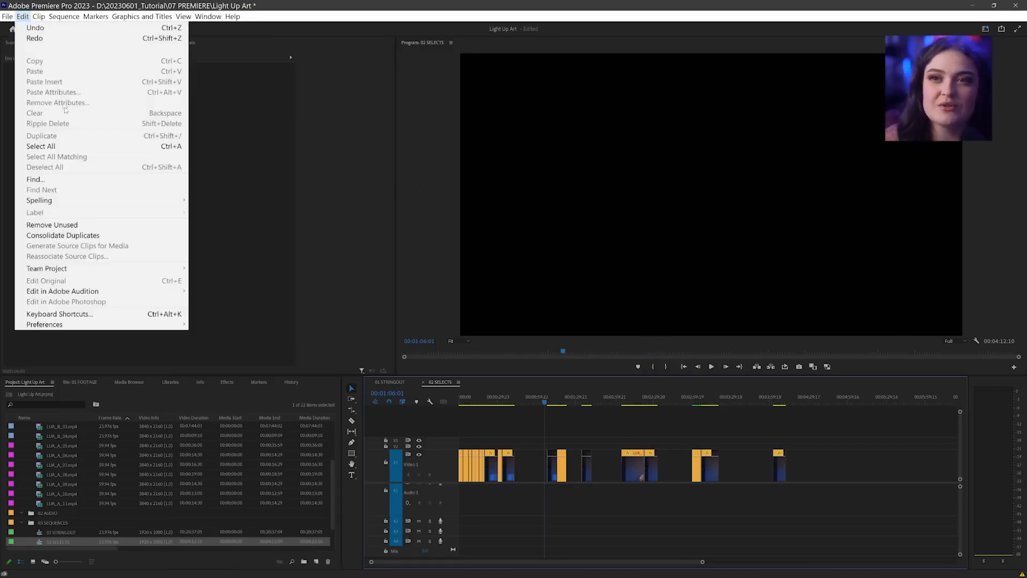
left_click(119, 314)
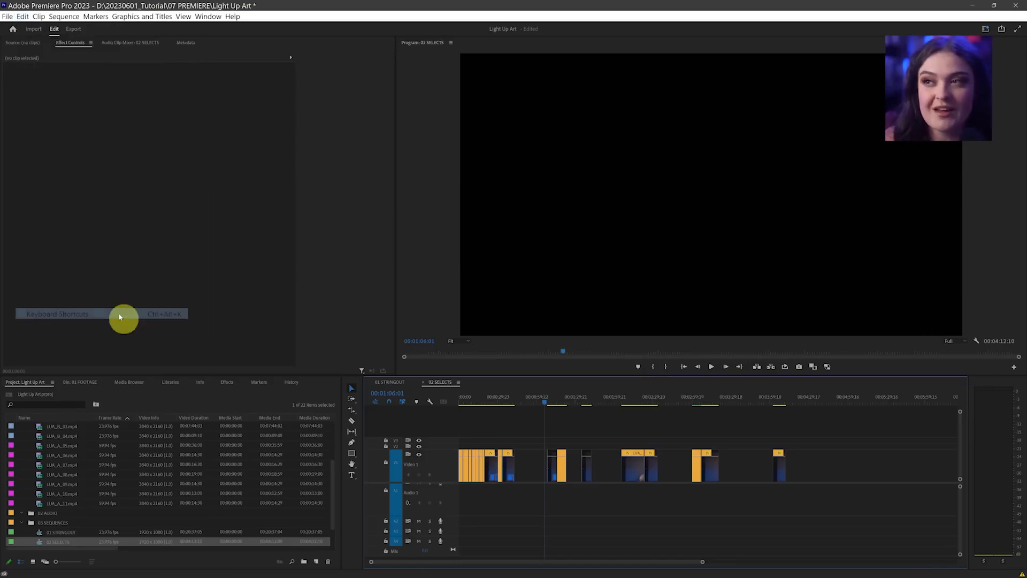
mouse_move(193, 111)
left_mouse_down()
mouse_move(186, 444)
mouse_move(829, 498)
mouse_move(509, 107)
mouse_move(144, 119)
mouse_move(217, 143)
left_mouse_up()
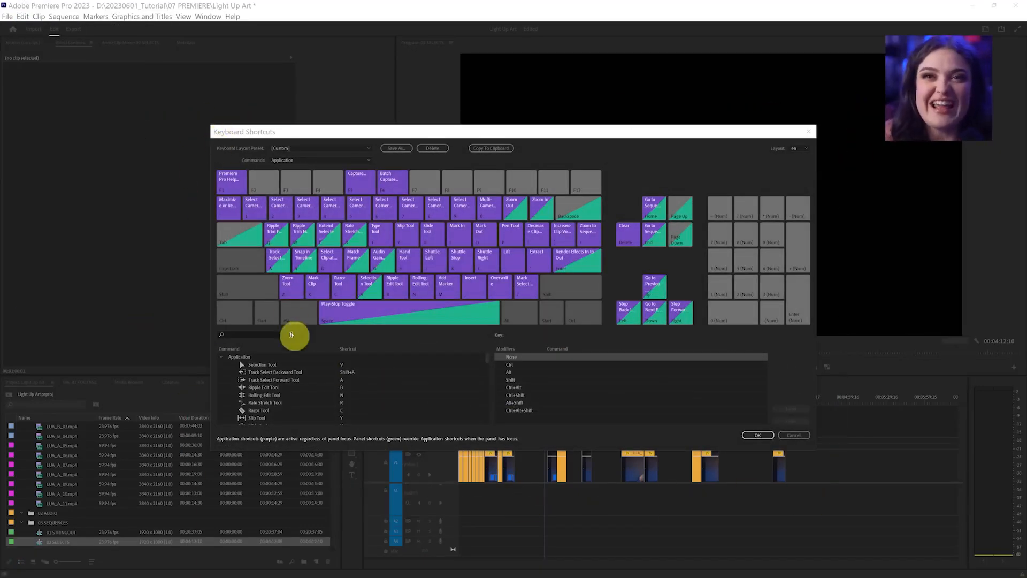
left_click(267, 334)
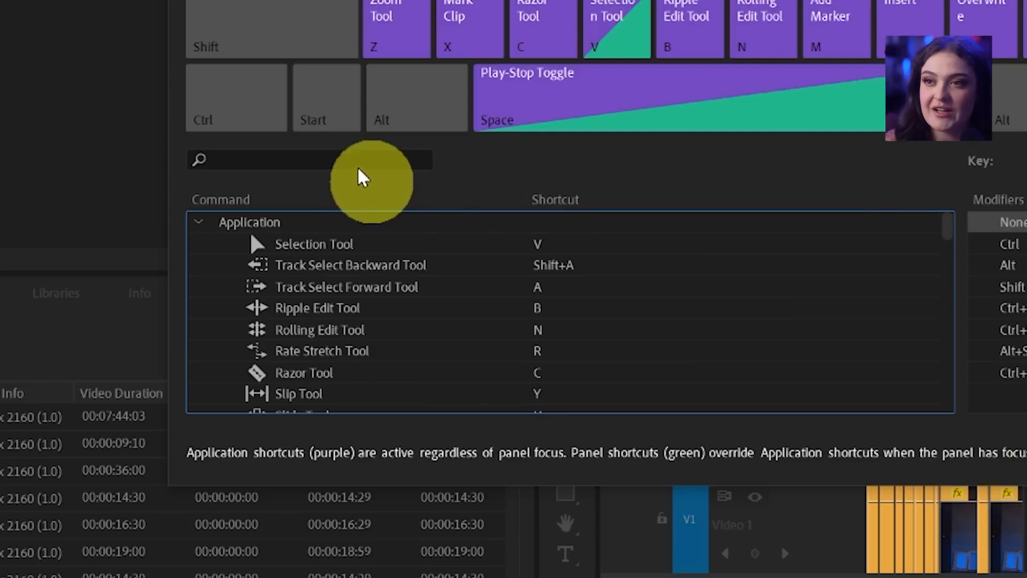
left_click(337, 162)
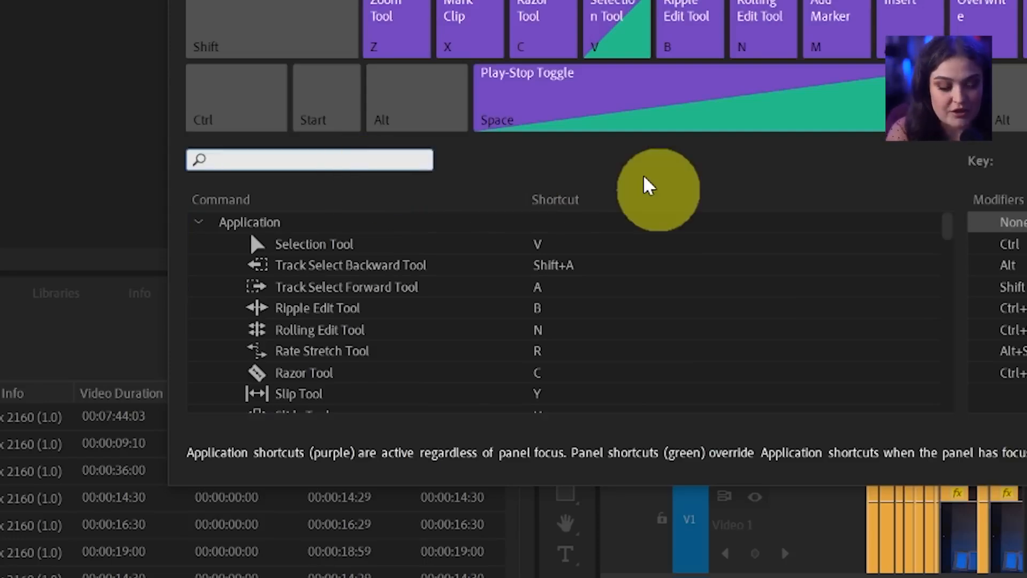
type("close ga")
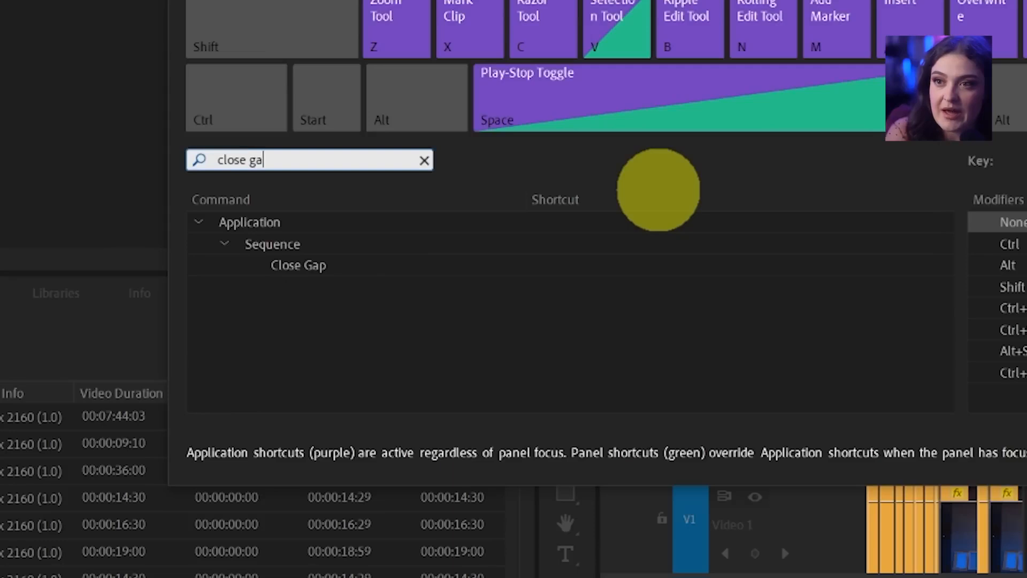
Step: Assign the shortcut Ctrl+Alt+G to the Close Gap command and save the shortcut settings
mouse_move(345, 248)
left_mouse_down()
mouse_move(271, 252)
mouse_move(358, 274)
mouse_move(349, 256)
left_mouse_up()
mouse_move(588, 250)
left_mouse_down()
mouse_move(492, 255)
mouse_move(603, 268)
left_mouse_up()
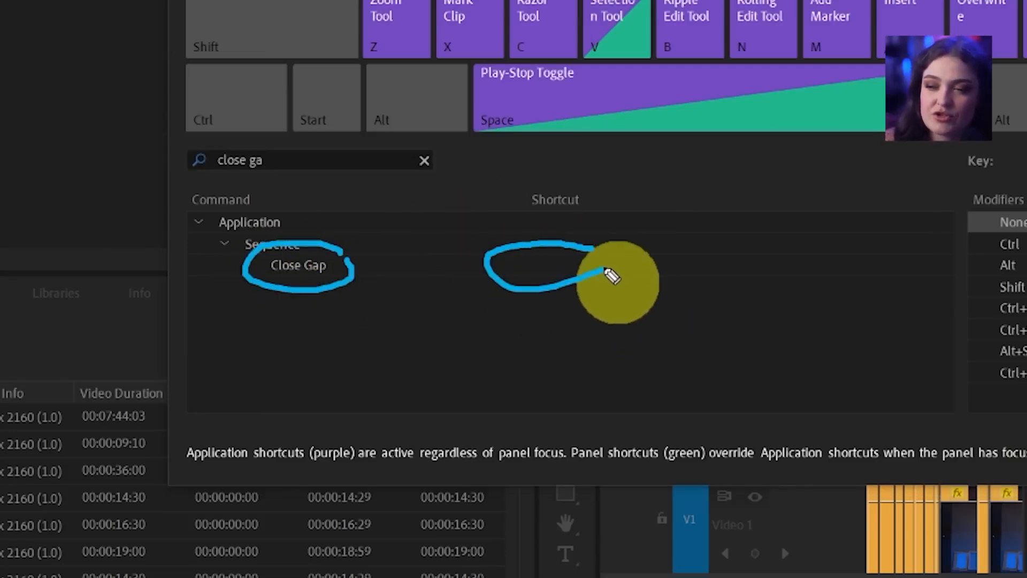
key("e")
left_click(553, 276)
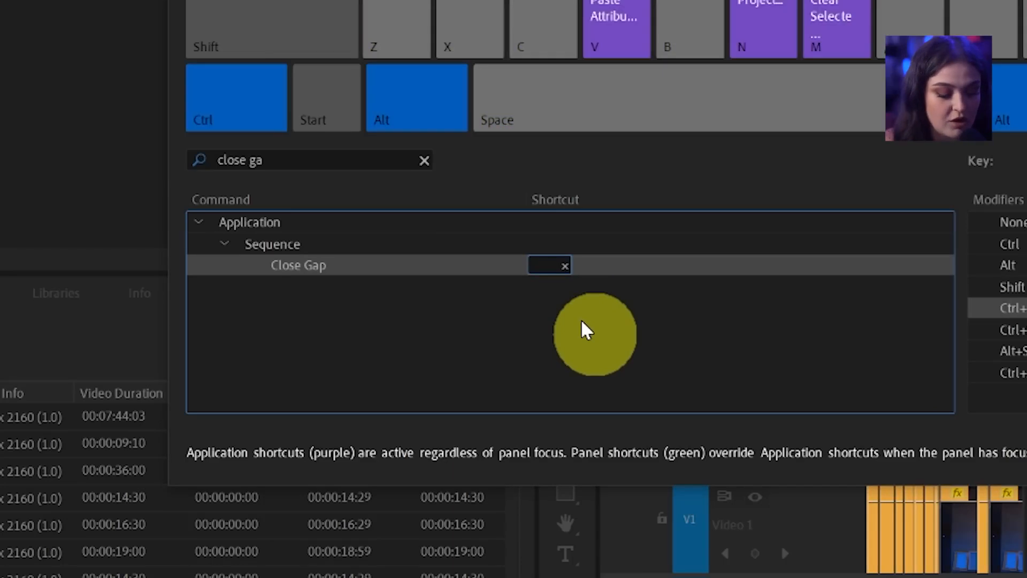
key("ctrl+alt+g")
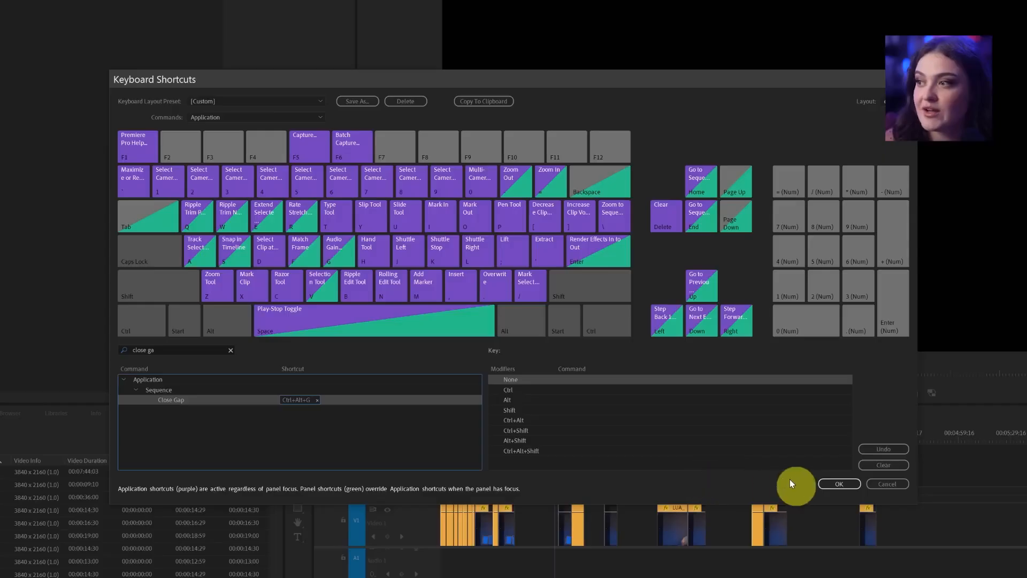
left_click(829, 483)
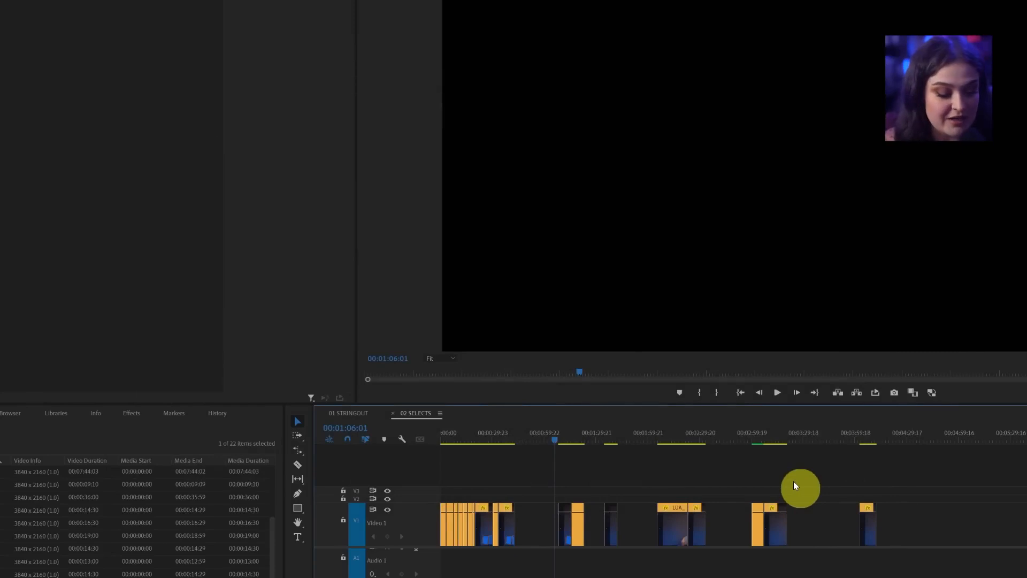
Step: Close all gaps in the 02 SELECTS sequence at once and fit the whole sequence in the timeline
key("ctrl+alt+g")
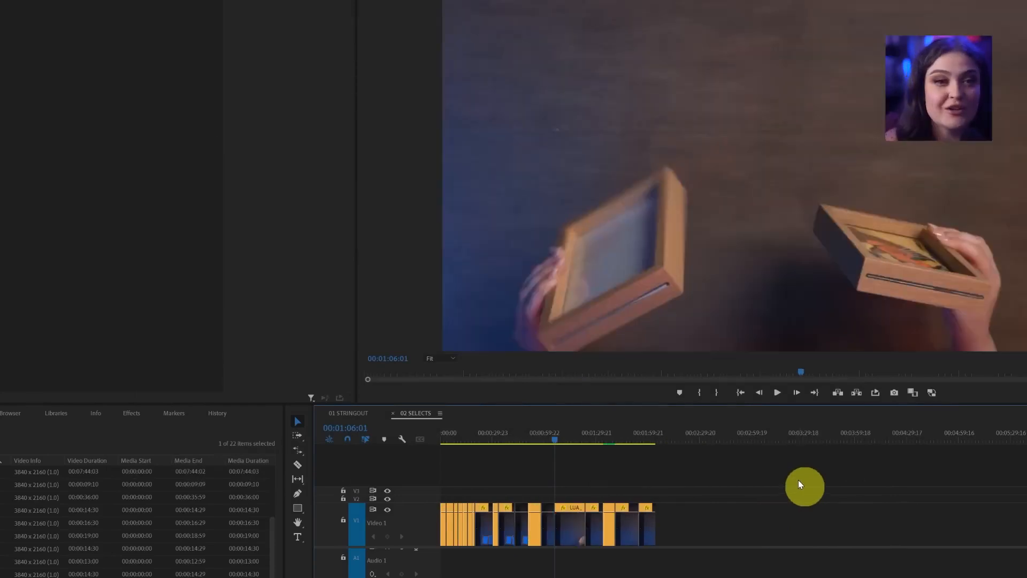
key("backslash")
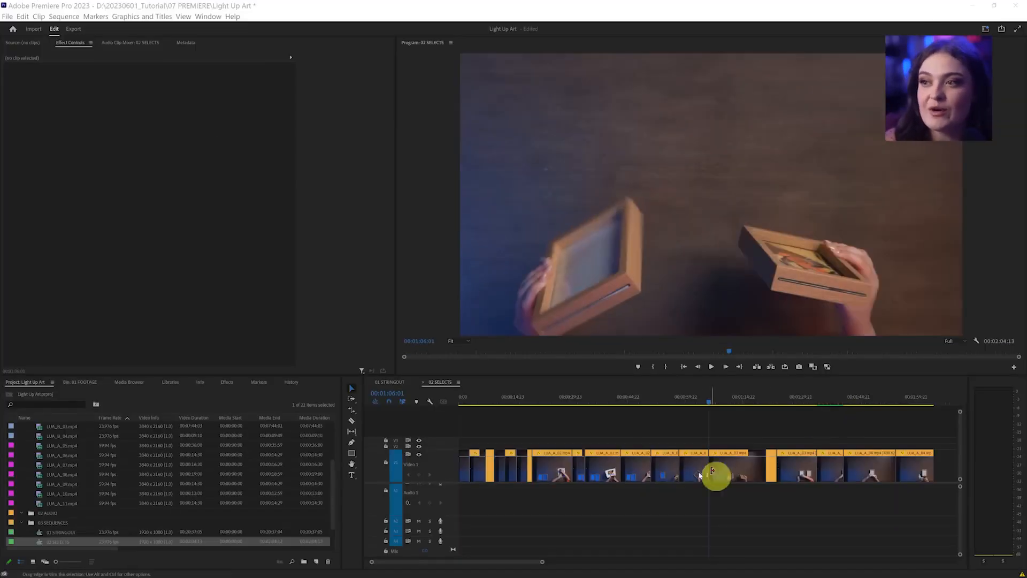
left_click_drag(944, 444, 828, 430)
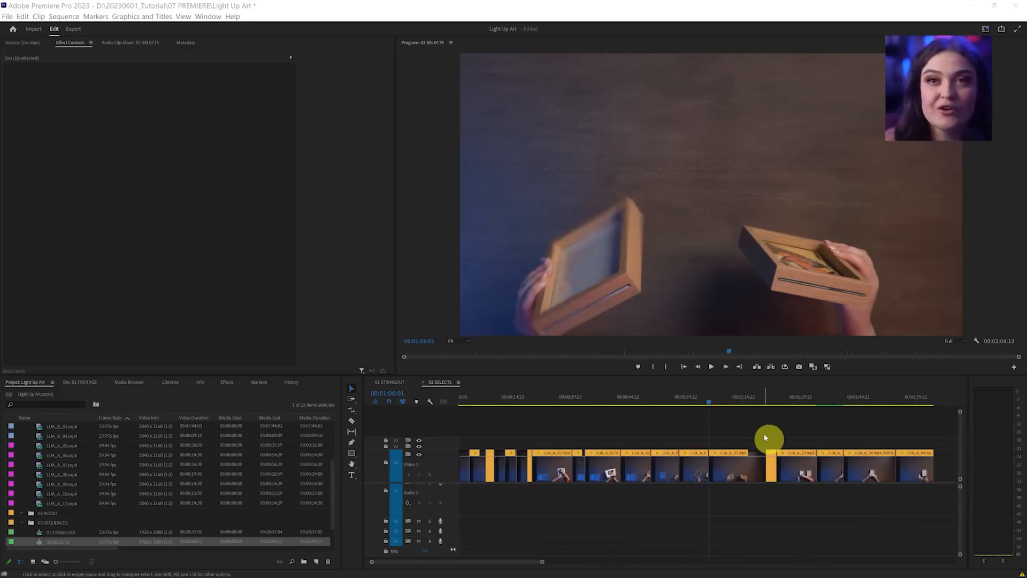
Step: Mark the full 02 SELECTS sequence with In and Out points, from its first frame to 00:02:04:12
left_click_drag(556, 401, 437, 401)
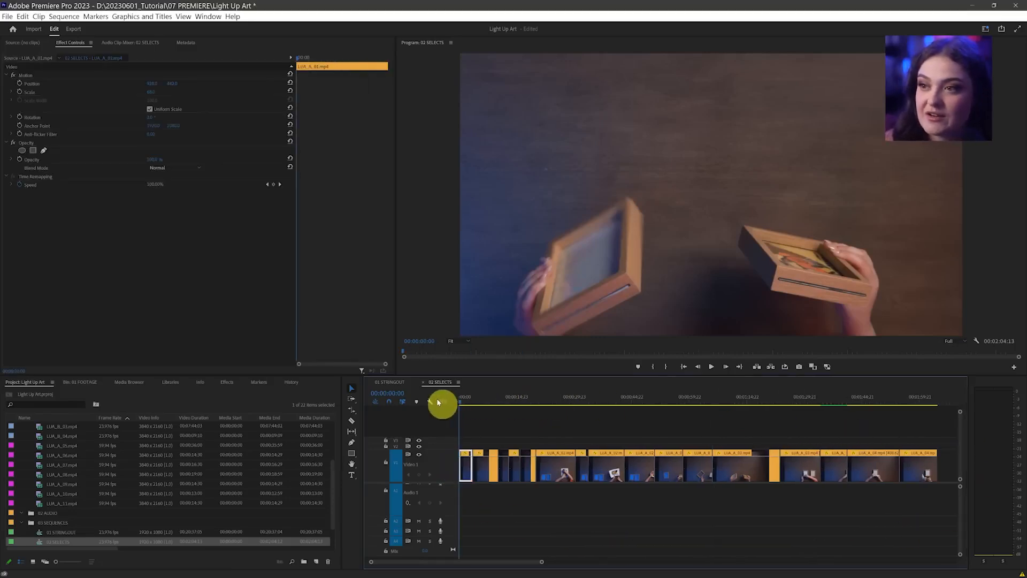
left_click(537, 417)
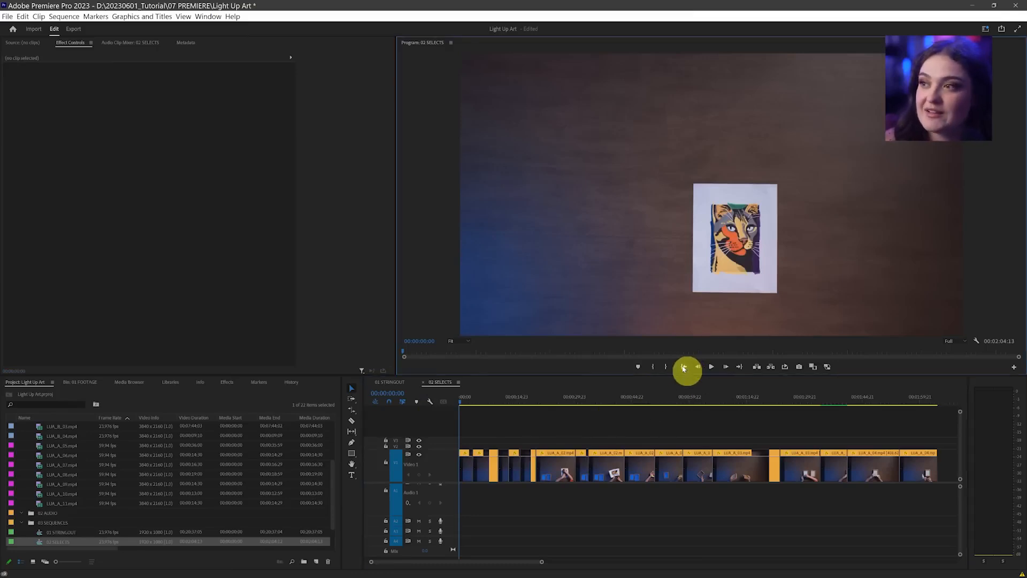
left_click(740, 367)
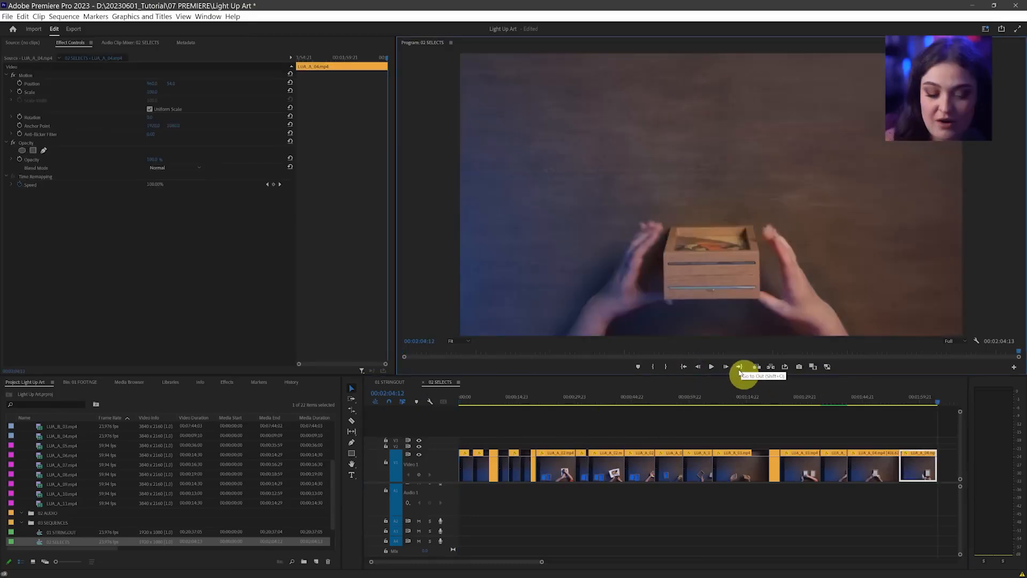
key("o")
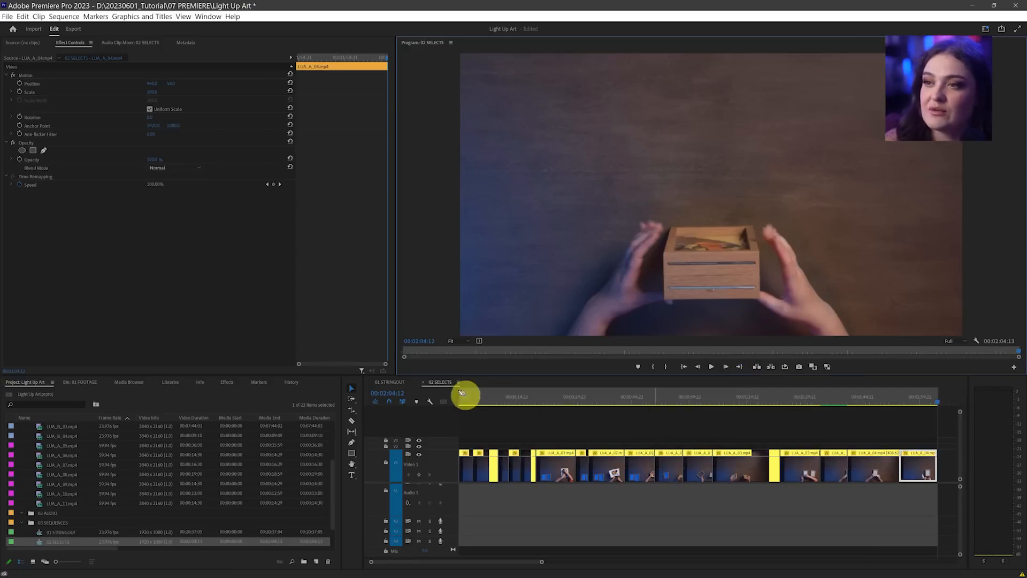
left_click_drag(454, 382, 455, 449)
left_click_drag(939, 383, 937, 431)
key("Escape")
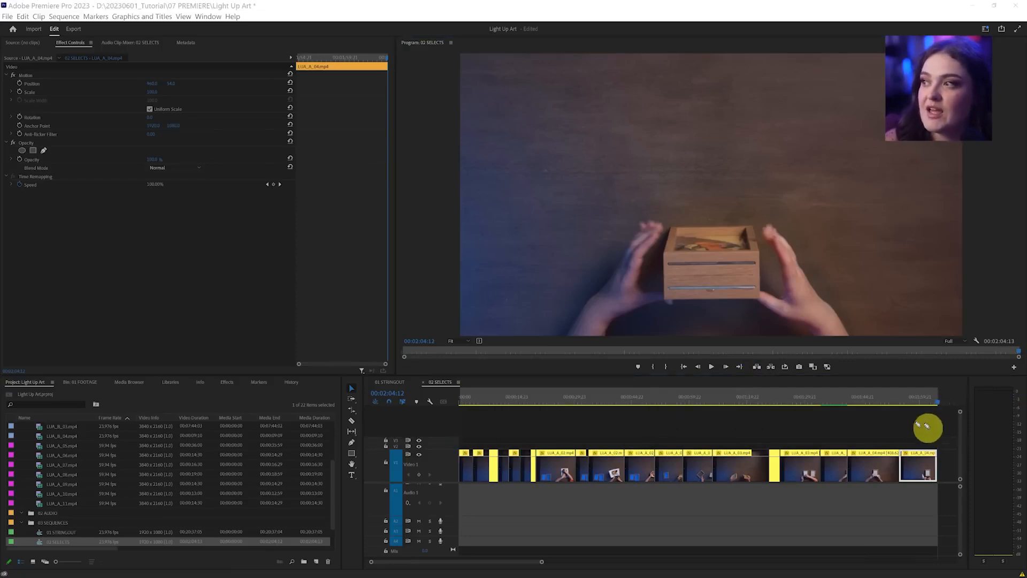
Step: Clear the sequence's In and Out points and render the whole sequence with Render In to Out
left_click(64, 16)
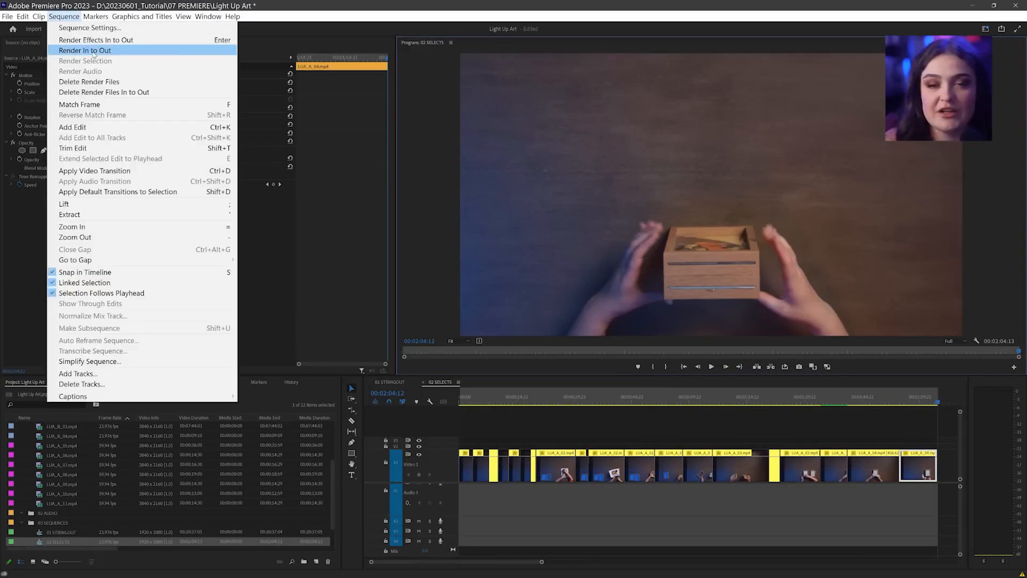
right_click(517, 400)
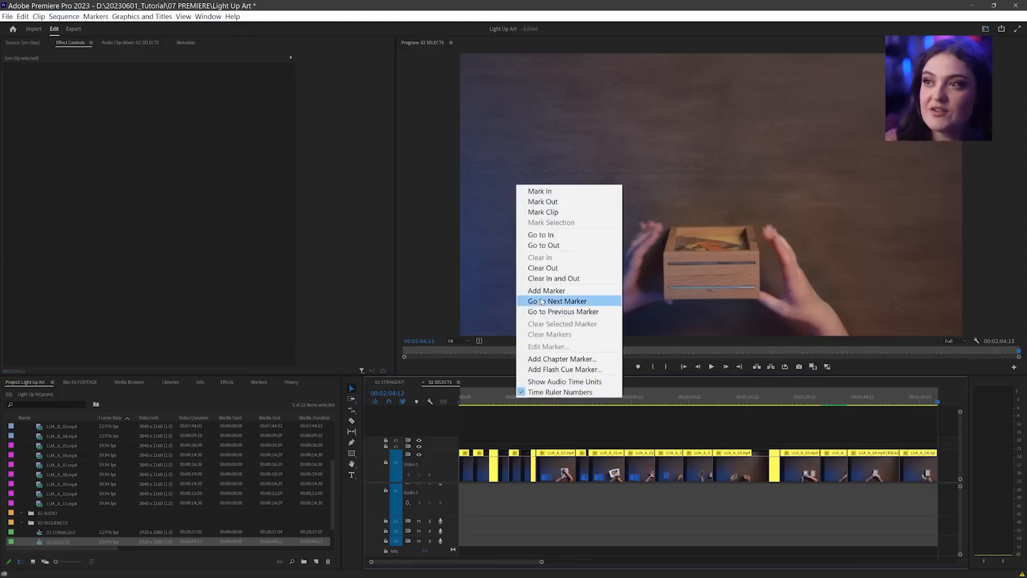
left_click(556, 279)
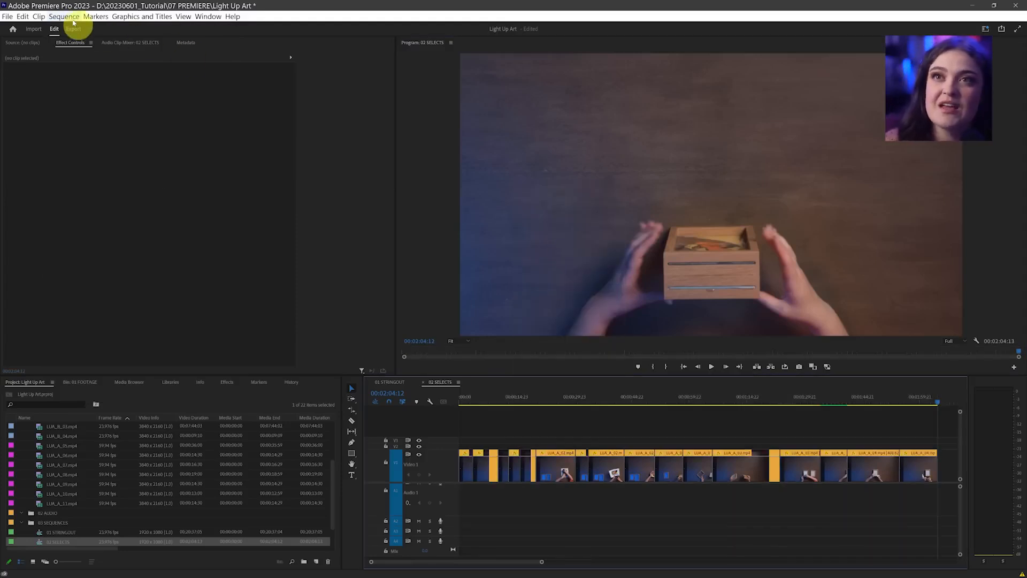
left_click(69, 17)
left_click(101, 52)
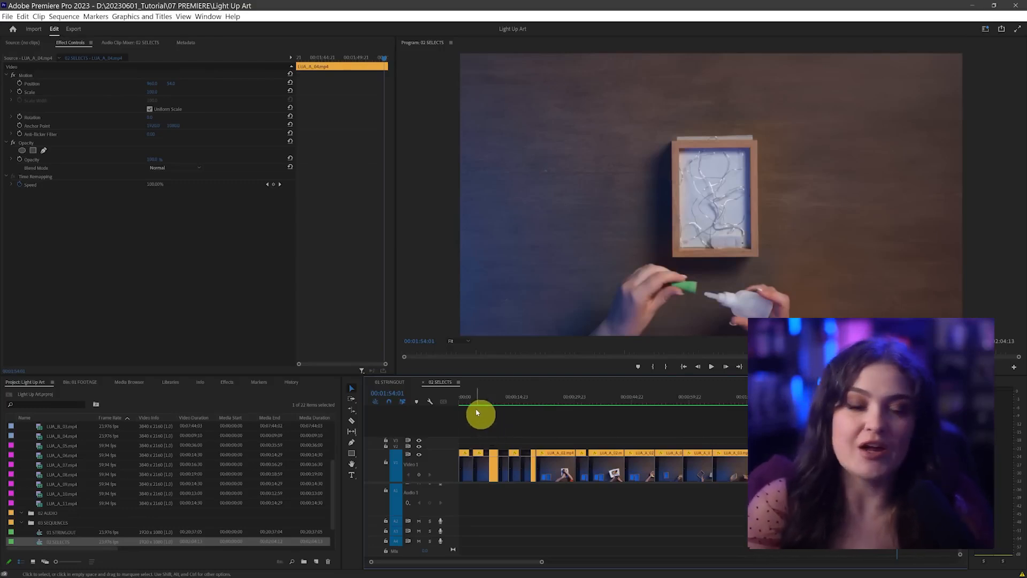
Step: Locate the 02 SELECTS sequence in the 03 SEQUENCES bin and duplicate it
right_click(441, 383)
left_click(510, 338)
scroll(108, 499, "down", 1)
left_click_drag(18, 515, 69, 513)
right_click(61, 523)
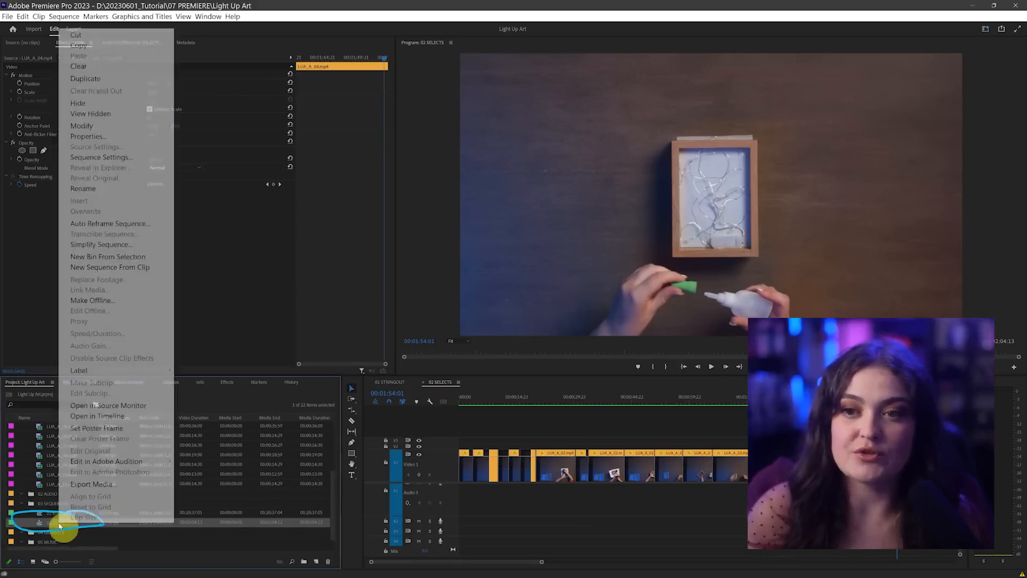
left_click(105, 78)
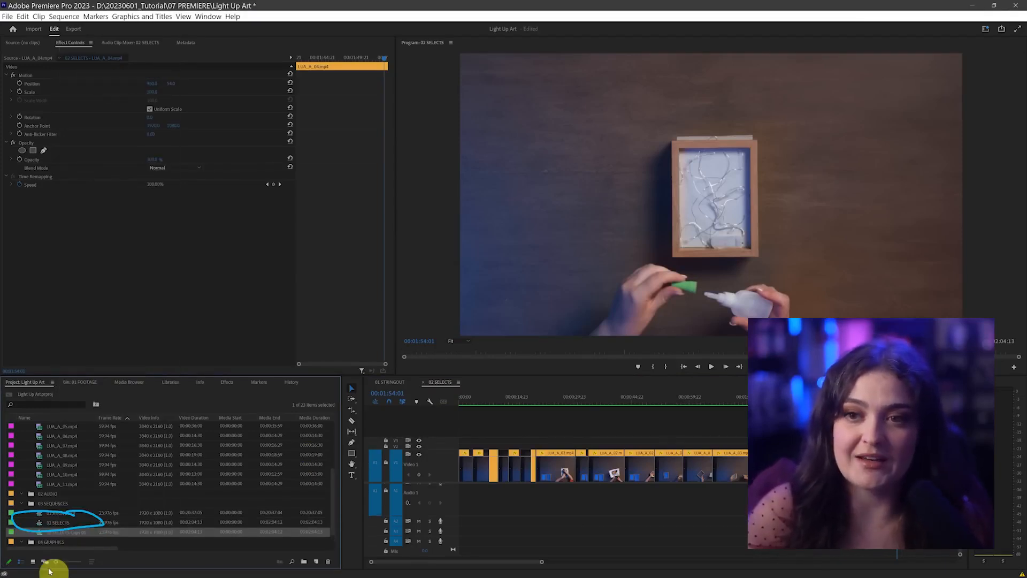
Step: Rename the duplicated sequence 03 FIRST CUT and open it in the timeline
type("03")
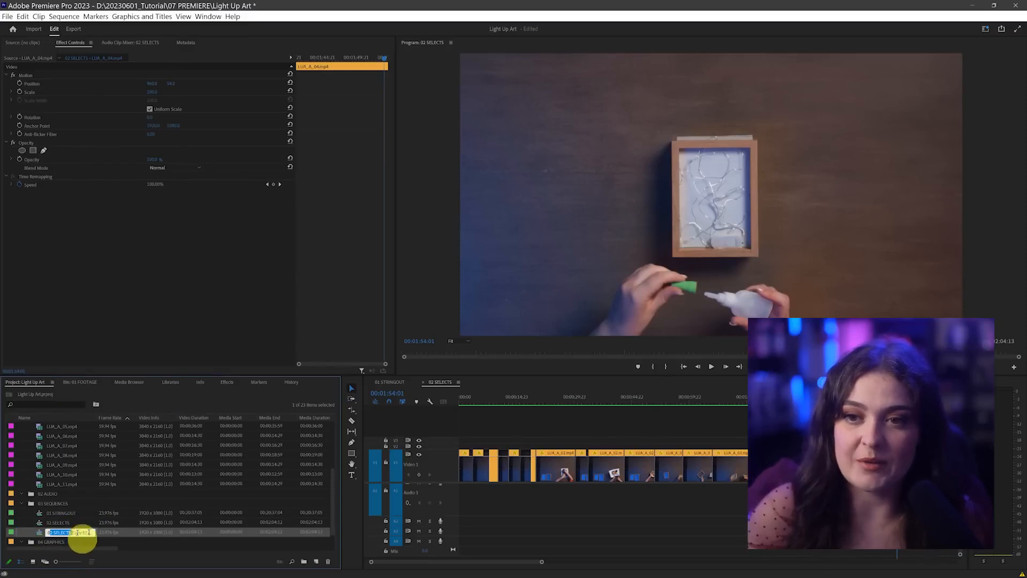
type(" FIRST CUT")
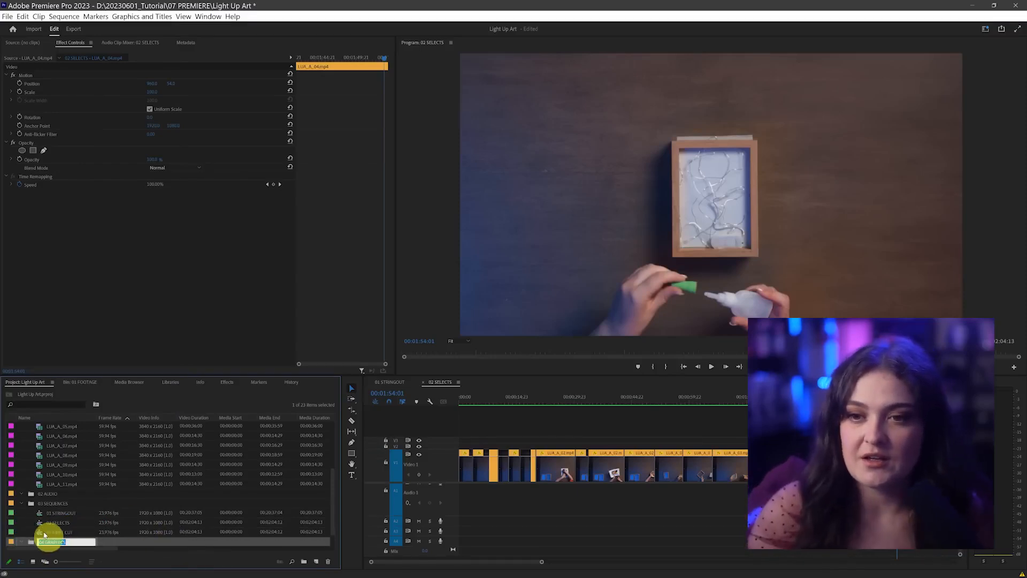
key("Return")
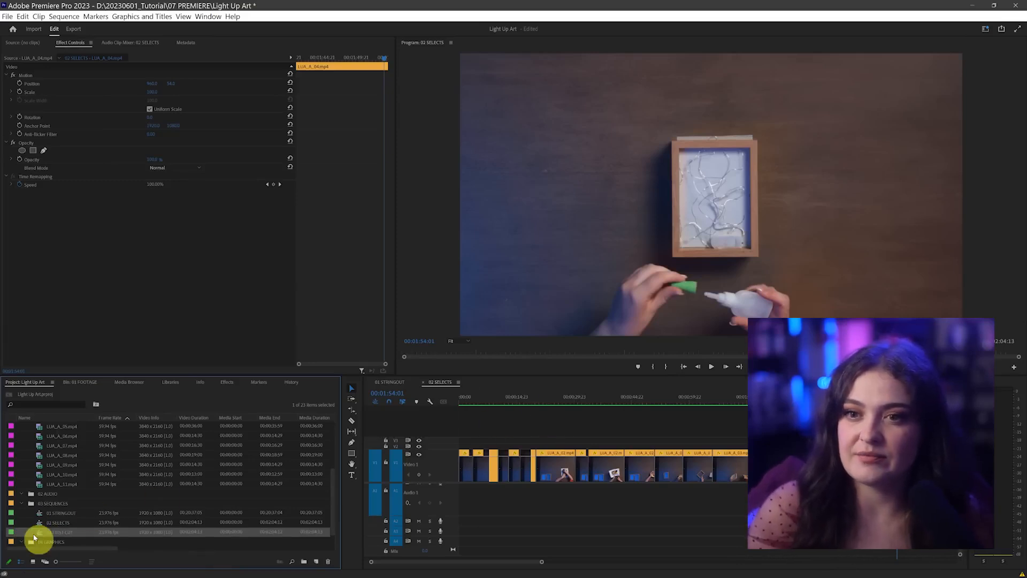
double_click(41, 535)
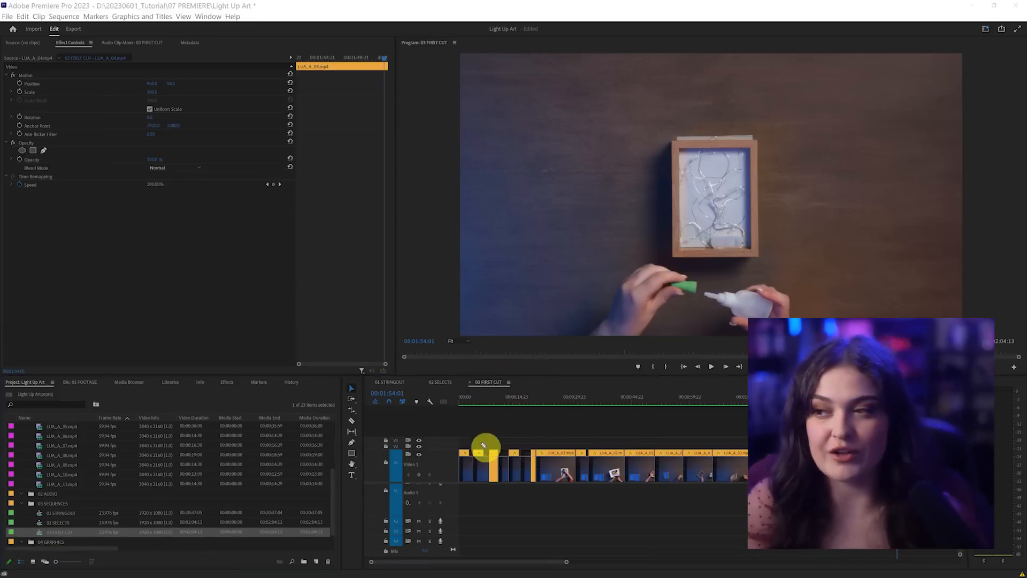
Step: Scrub through the wooden-frame assembly shot in 03 FIRST CUT, ending at 00:00:51:23
left_click(661, 405)
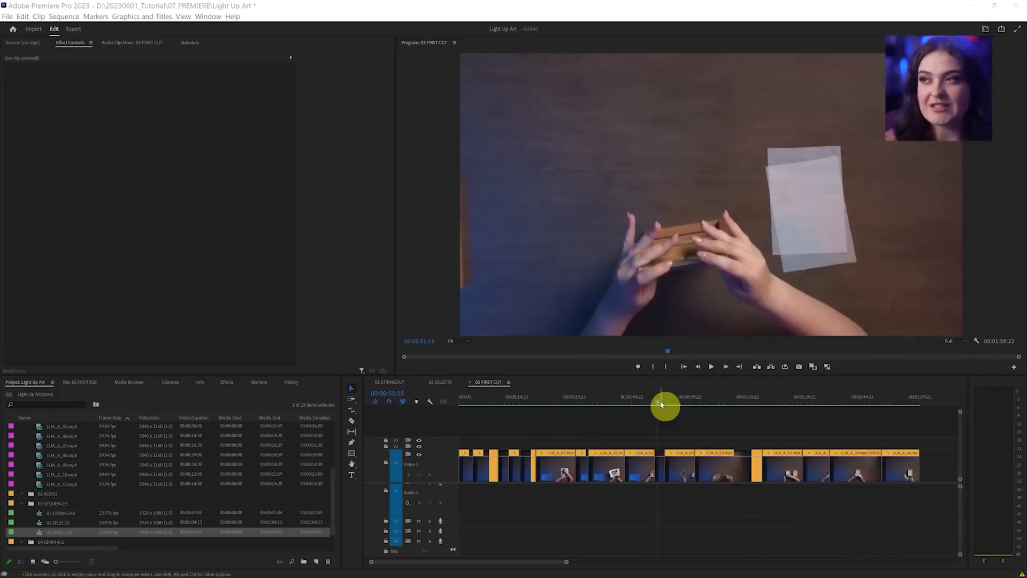
left_click_drag(660, 405, 662, 405)
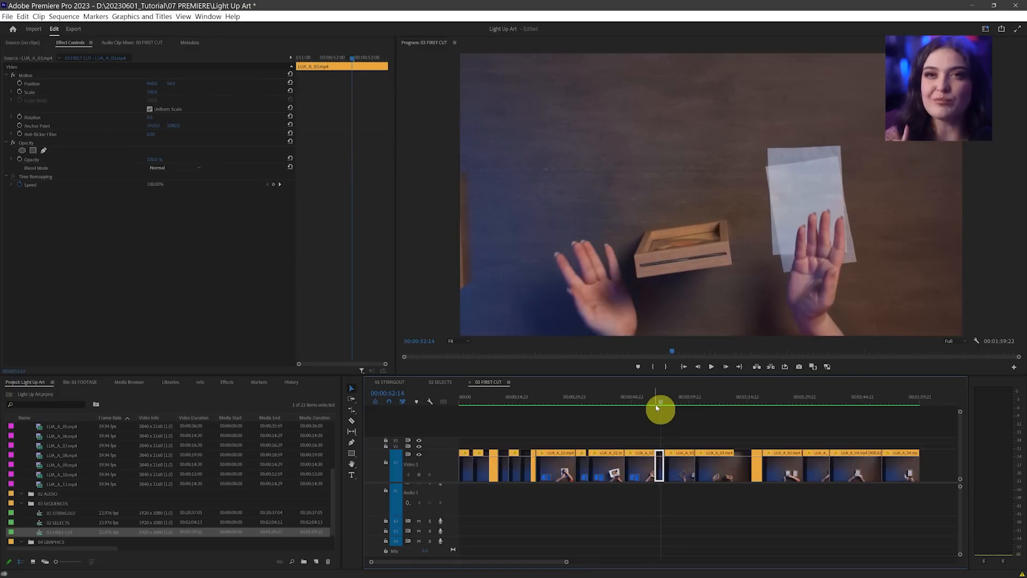
left_click_drag(657, 408, 660, 408)
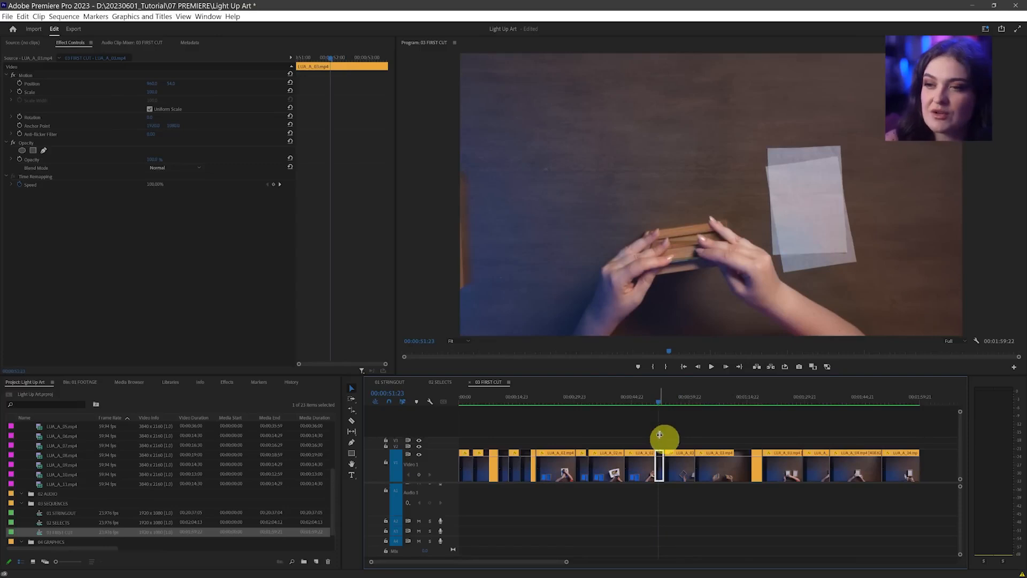
Step: Open the 01 FOOTAGE bin, show its clips as thumbnails, and load LUA_B_01.mp4 in the Source Monitor
scroll(62, 471, "up", 3)
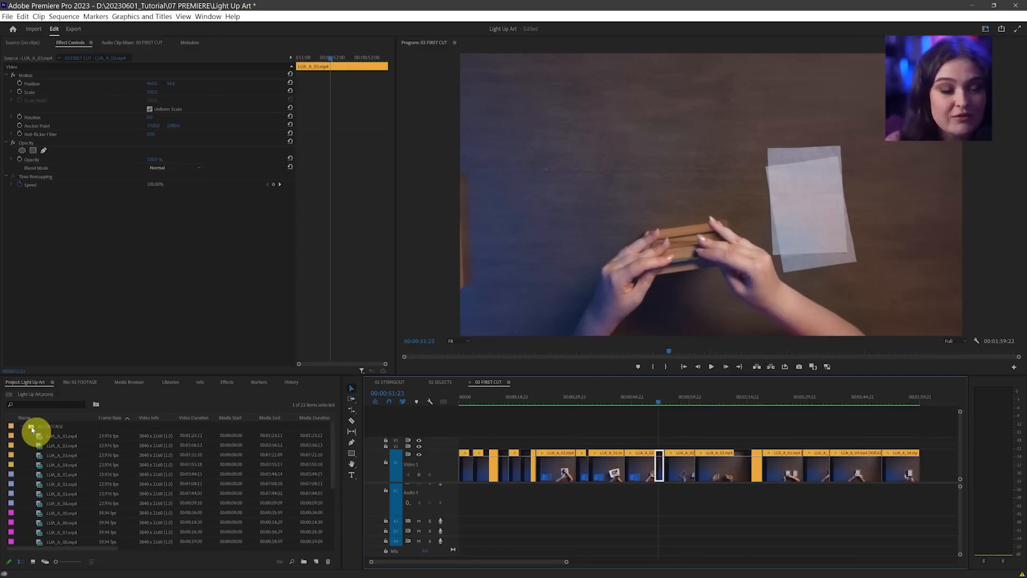
double_click(32, 428)
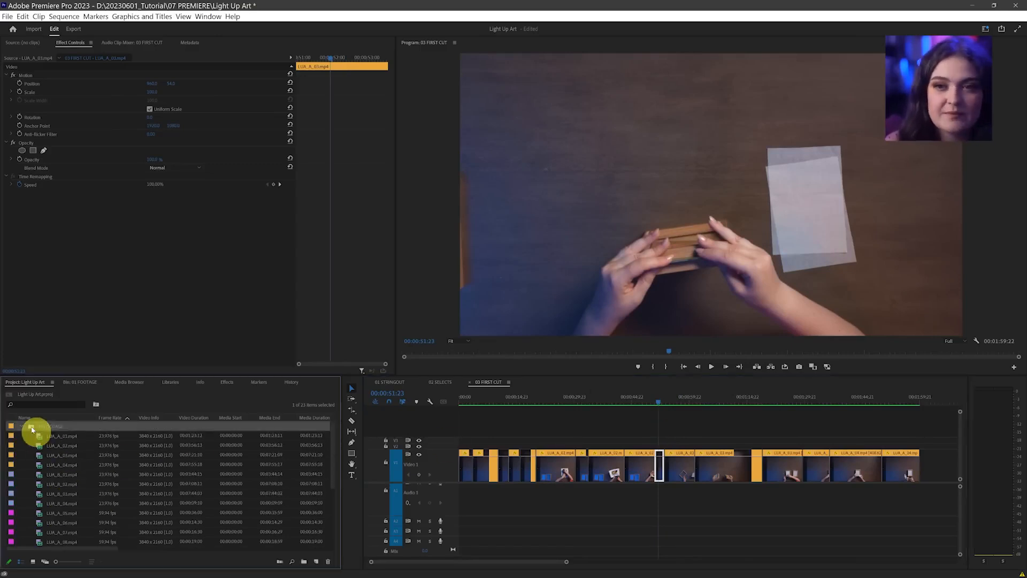
left_click(33, 561)
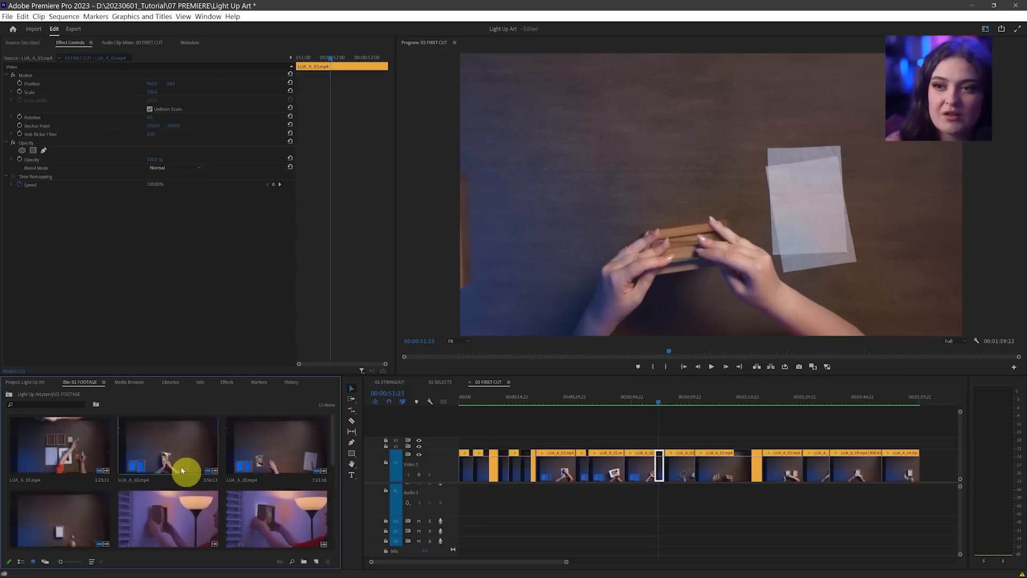
scroll(181, 471, "down", 4)
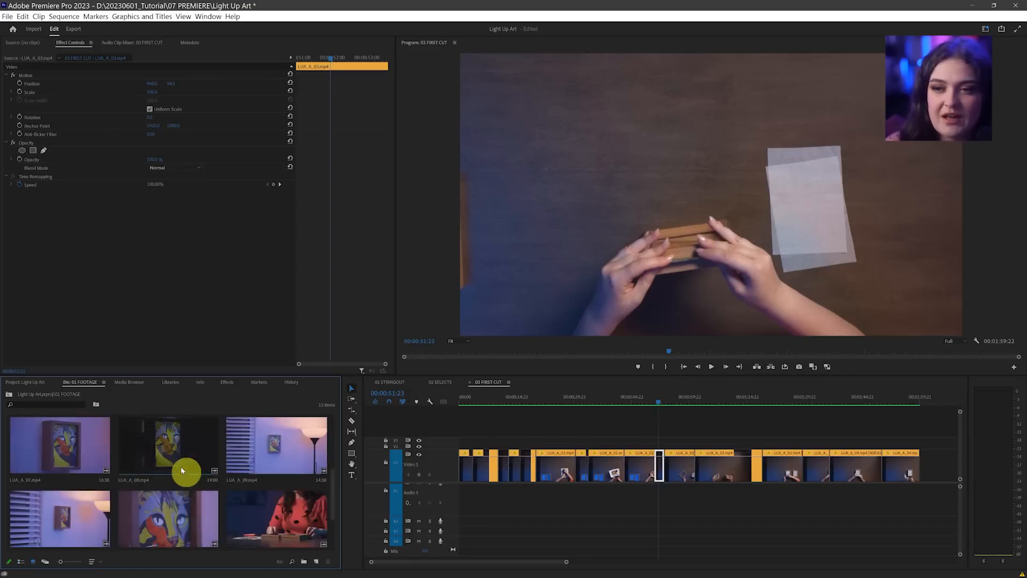
scroll(182, 471, "down", 2)
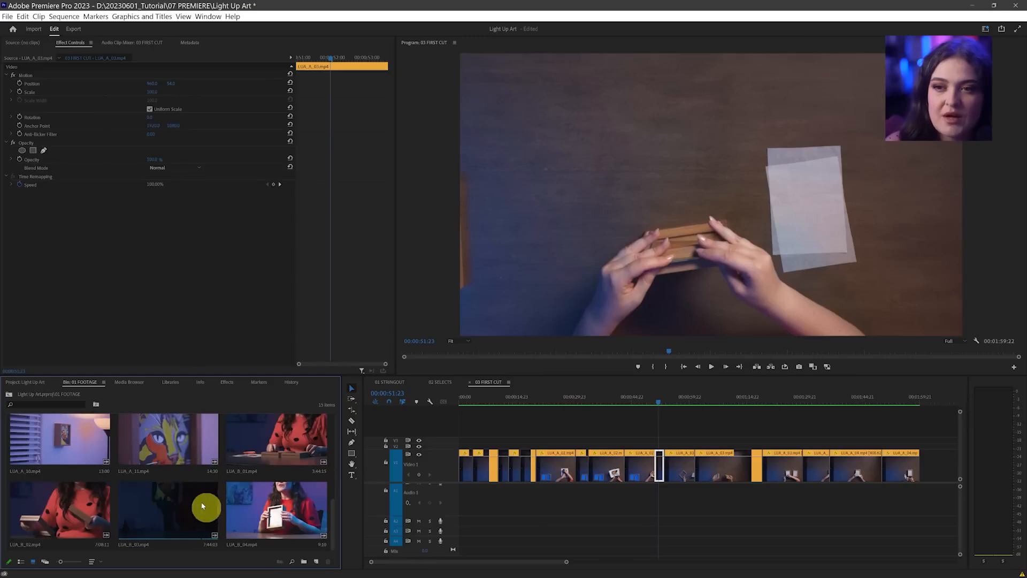
double_click(275, 443)
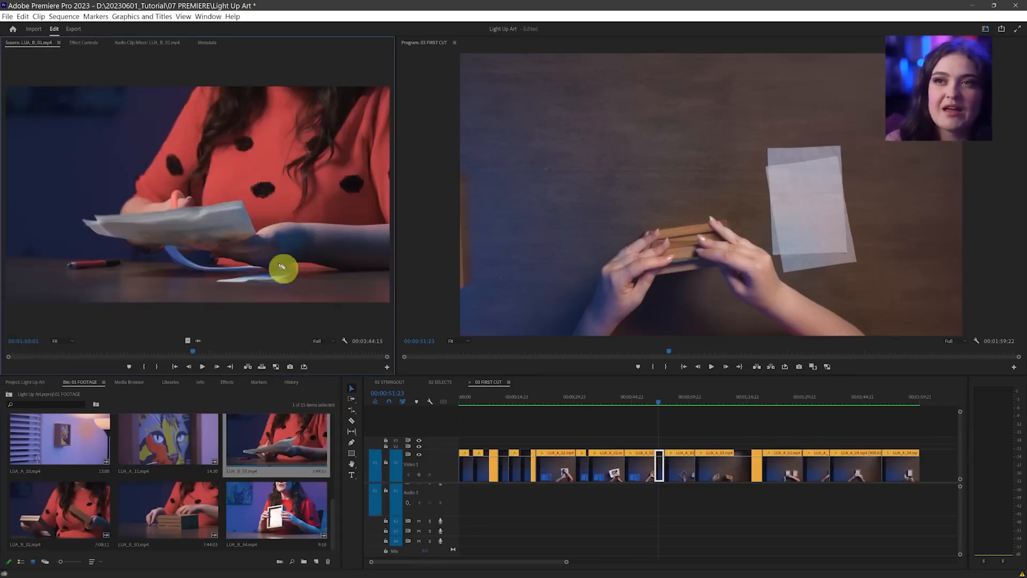
left_click_drag(282, 185, 394, 169)
left_click_drag(363, 135, 361, 236)
key("Escape")
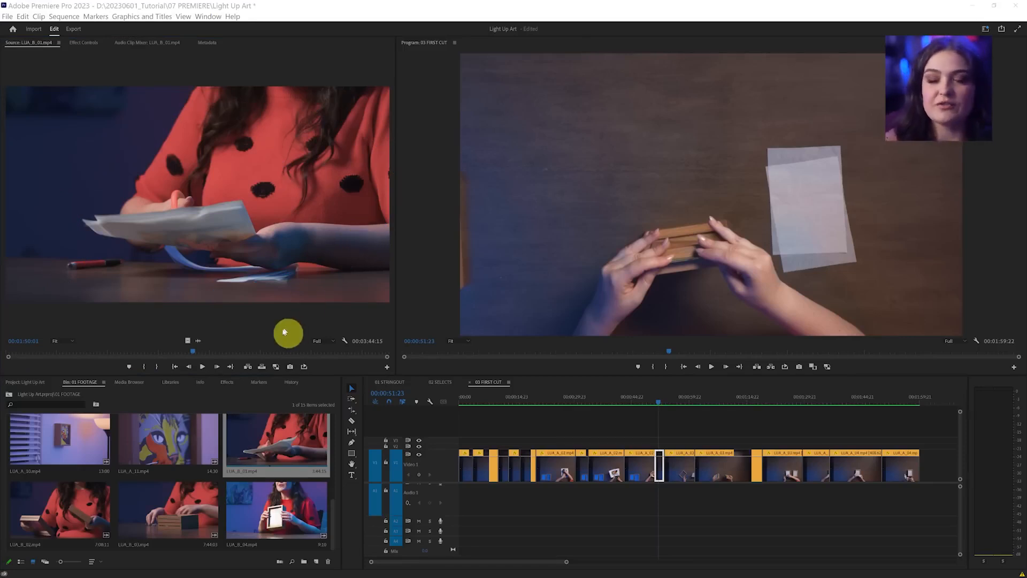
left_click_drag(754, 216, 612, 212)
left_click_drag(572, 277, 641, 213)
key("Escape")
Step: Load LUA_B_02.mp4 in the Source Monitor and cue it to 00:02:47:04, where the picture is held above the frame
left_click(292, 352)
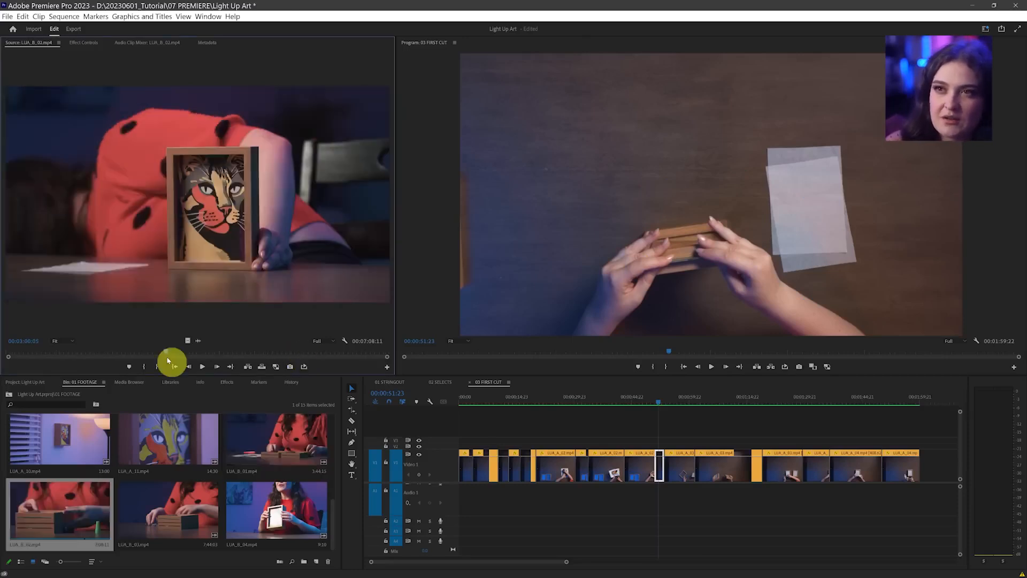
left_click_drag(165, 357, 155, 359)
left_click(666, 450)
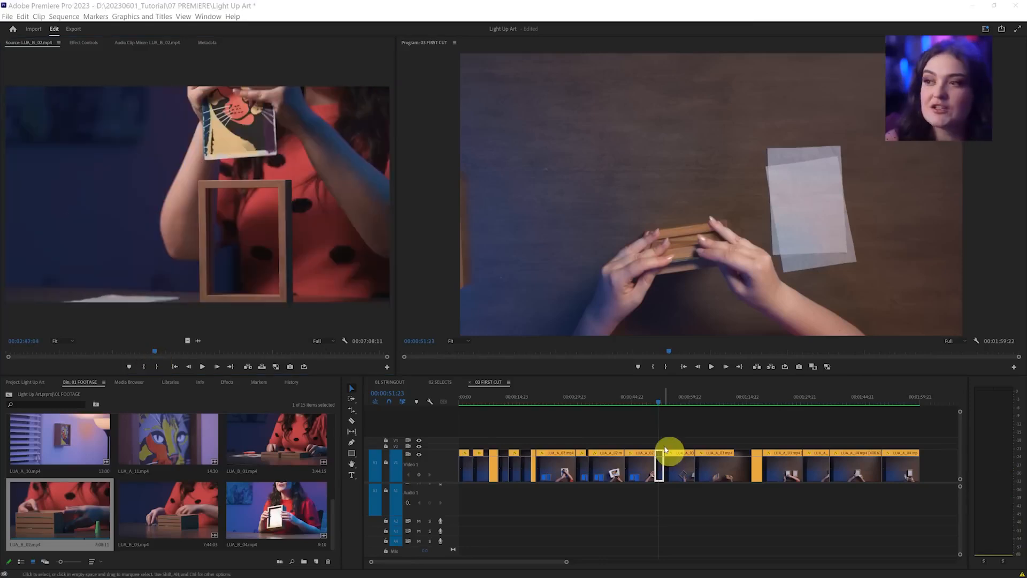
mouse_move(305, 102)
left_mouse_down()
mouse_move(420, 121)
mouse_move(318, 59)
left_mouse_up()
key("Escape")
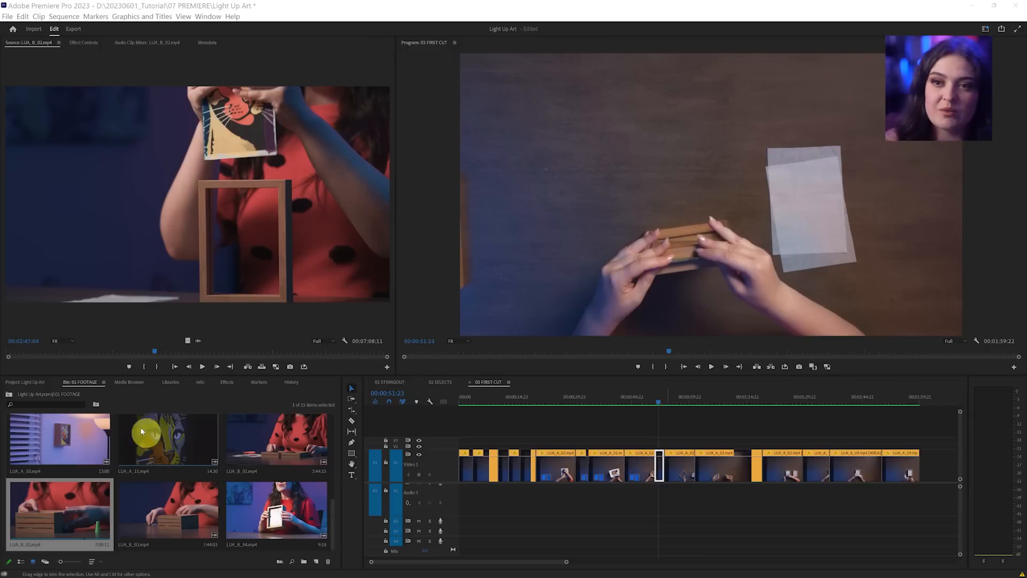
Step: Place the whole unmarked LUA_B_02.mp4 clip on Video 1 at the playhead and undo the placement
left_click_drag(107, 474, 124, 473)
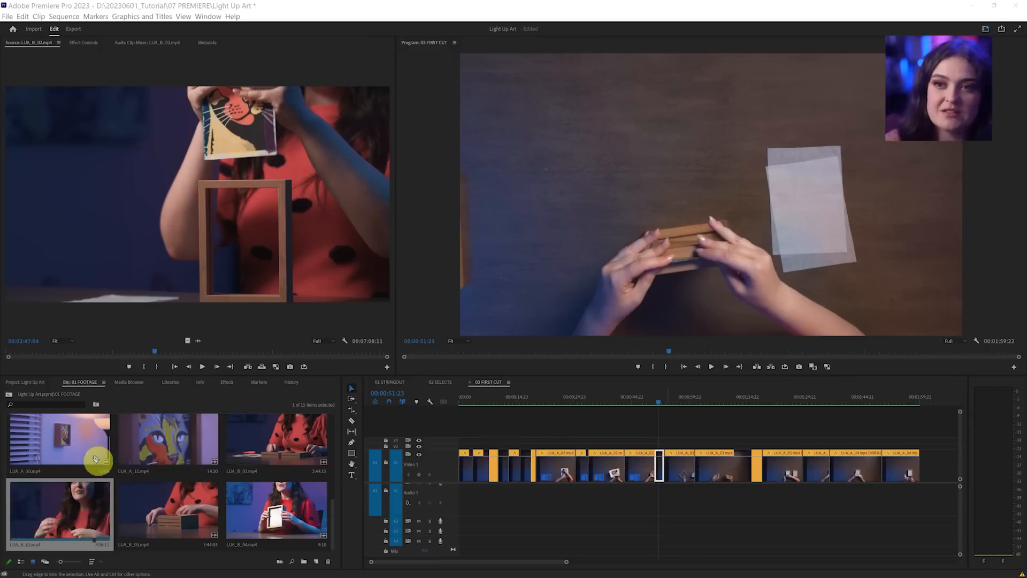
left_click_drag(64, 516, 661, 463)
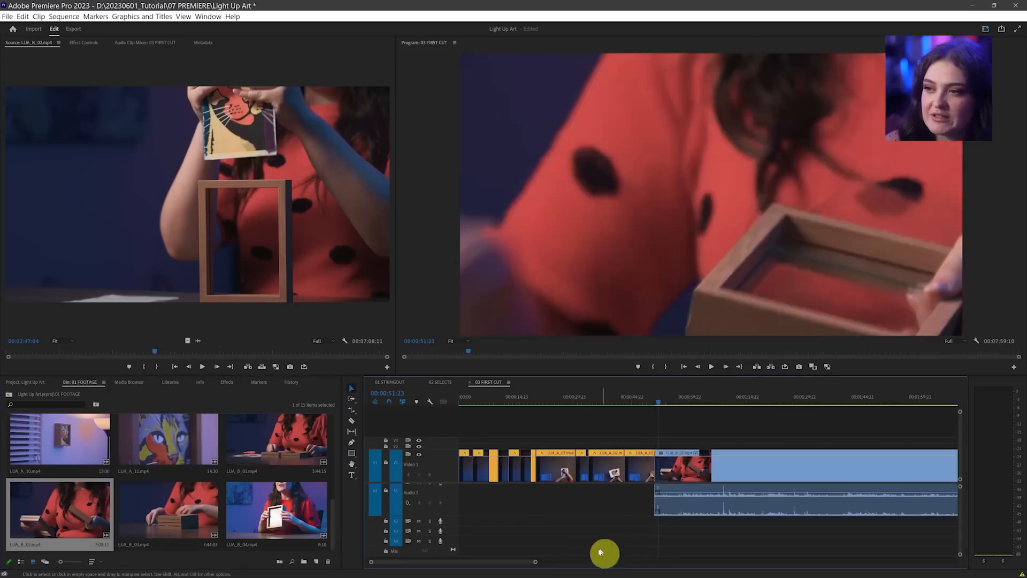
left_click_drag(541, 562, 812, 545)
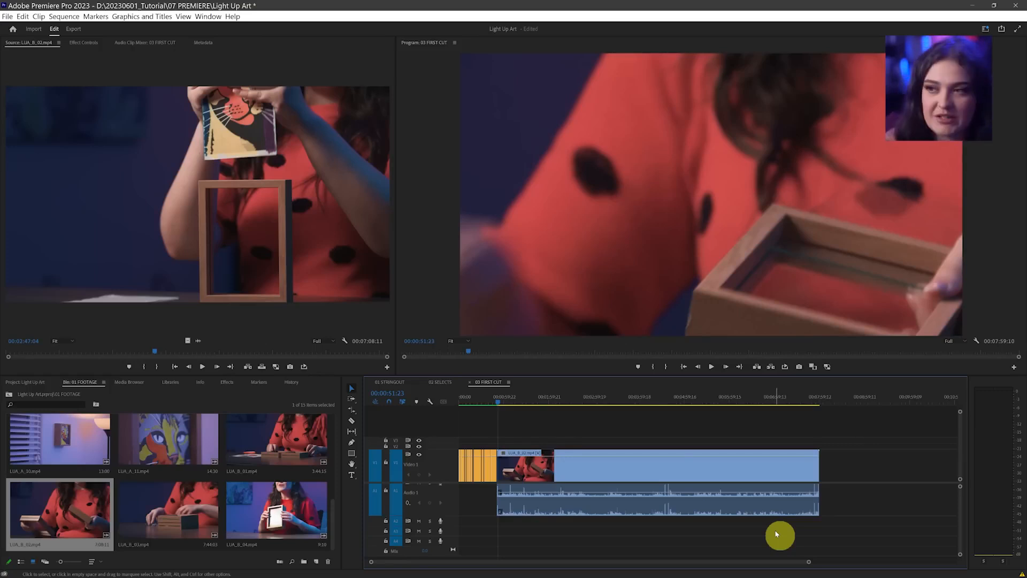
key("ctrl+z")
Step: Move the sequence playhead to the edit point at 00:00:50:23, where the frame-assembly shot starts
left_click_drag(811, 559, 644, 570)
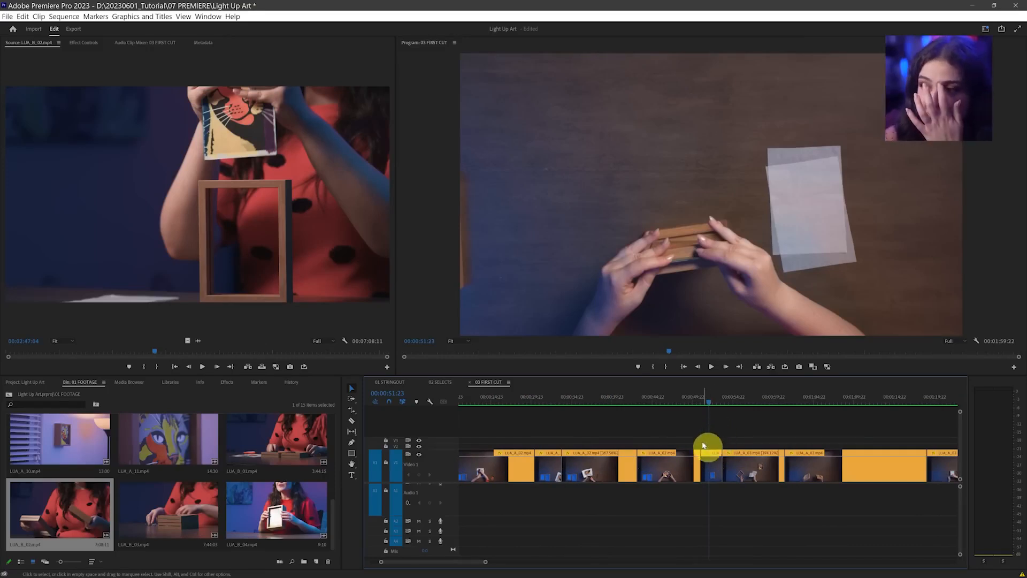
left_click_drag(701, 428, 700, 508)
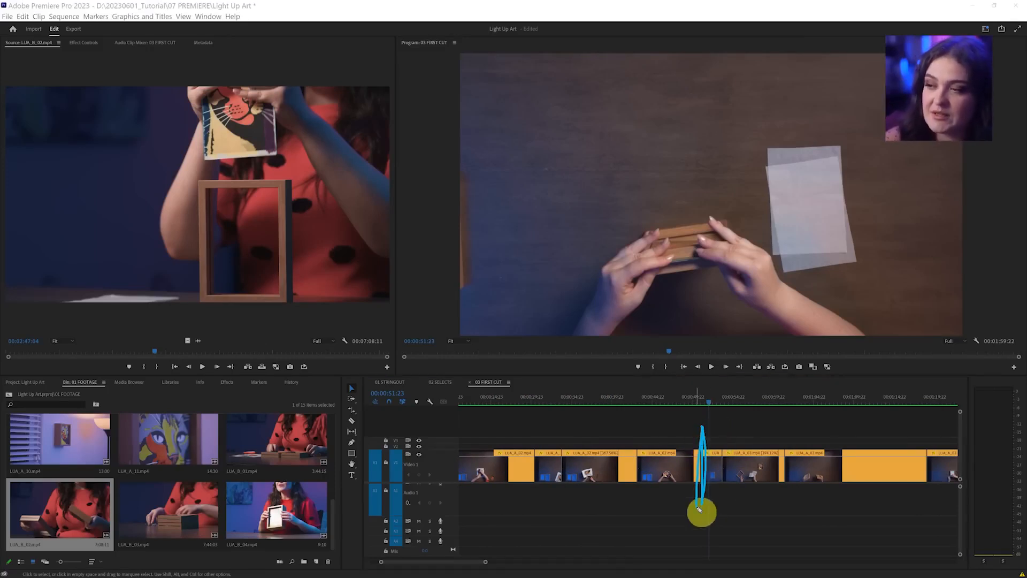
left_click(713, 401)
left_click(701, 404)
mouse_move(700, 405)
left_mouse_down()
mouse_move(712, 406)
mouse_move(704, 410)
left_mouse_up()
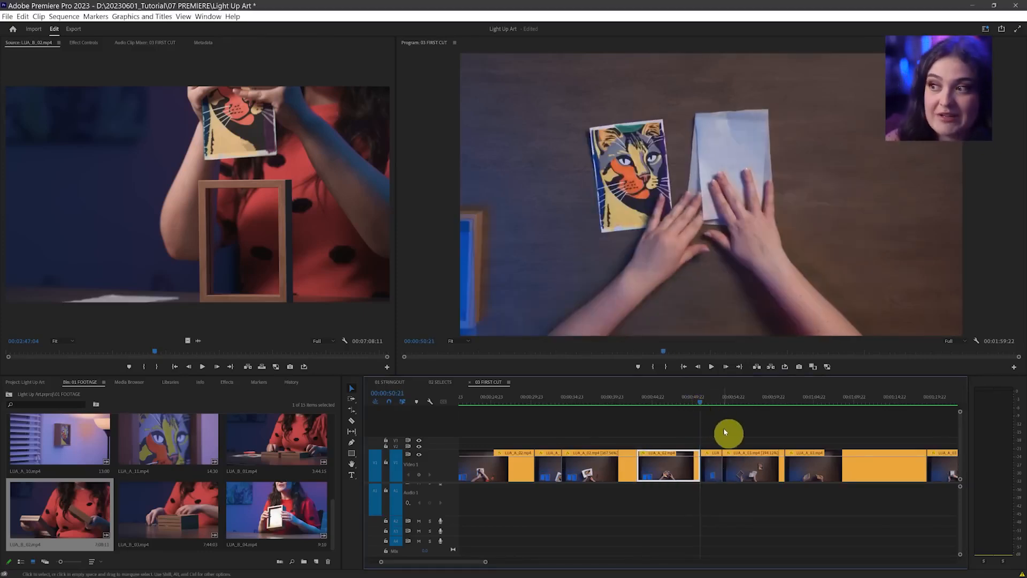
key("Down")
key("Up")
key("Up")
key("Up")
key("Down")
key("Down")
key("Down")
key("Down")
key("Up")
key("Down")
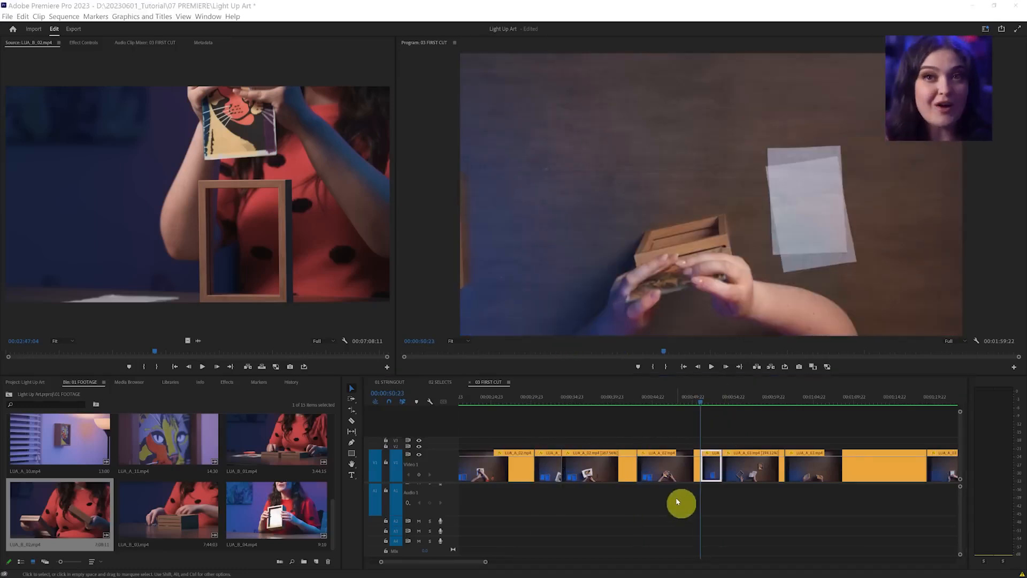
left_click(268, 229)
mouse_move(317, 174)
left_mouse_down()
mouse_move(163, 121)
mouse_move(281, 148)
left_mouse_up()
mouse_move(274, 238)
left_mouse_down()
mouse_move(535, 236)
mouse_move(677, 373)
mouse_move(689, 438)
mouse_move(708, 428)
left_mouse_up()
key("Escape")
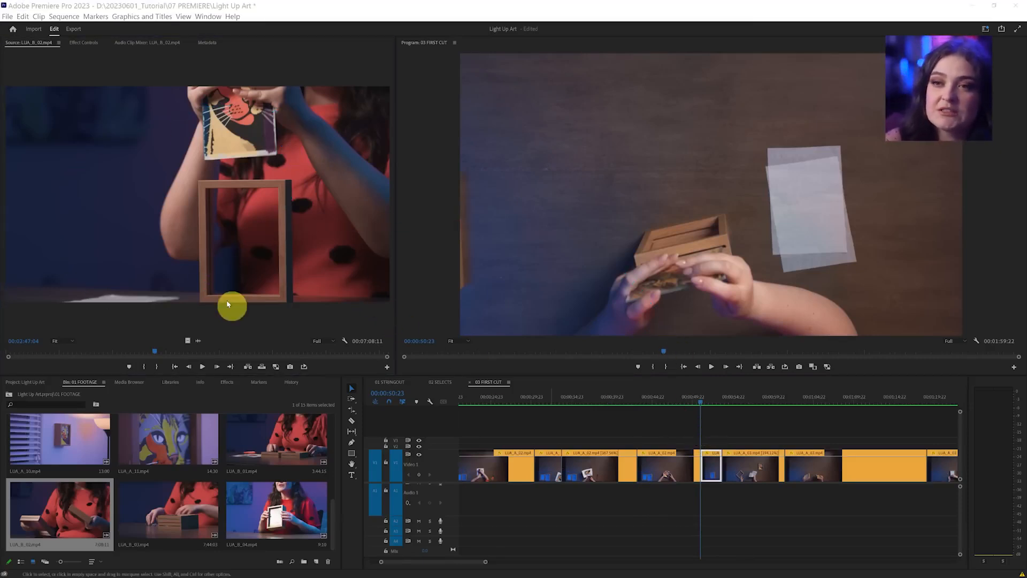
Step: Mark LUA_B_02.mp4 with an In point at 00:02:47:04 and an Out point at 00:02:51:05 in the Source Monitor
left_click(165, 287)
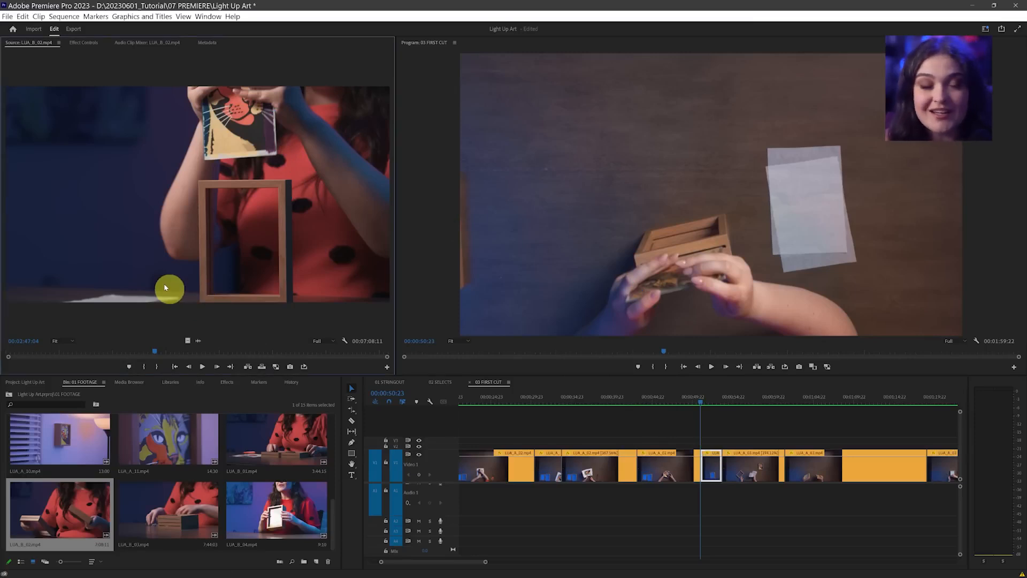
key("i")
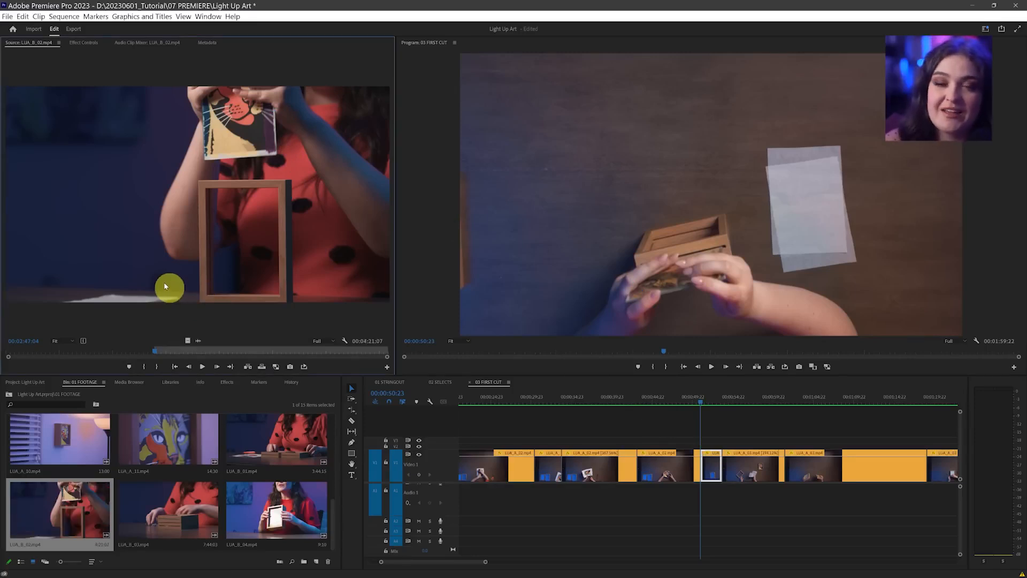
mouse_move(155, 344)
left_mouse_down()
mouse_move(156, 363)
mouse_move(151, 347)
left_mouse_up()
left_click(157, 355)
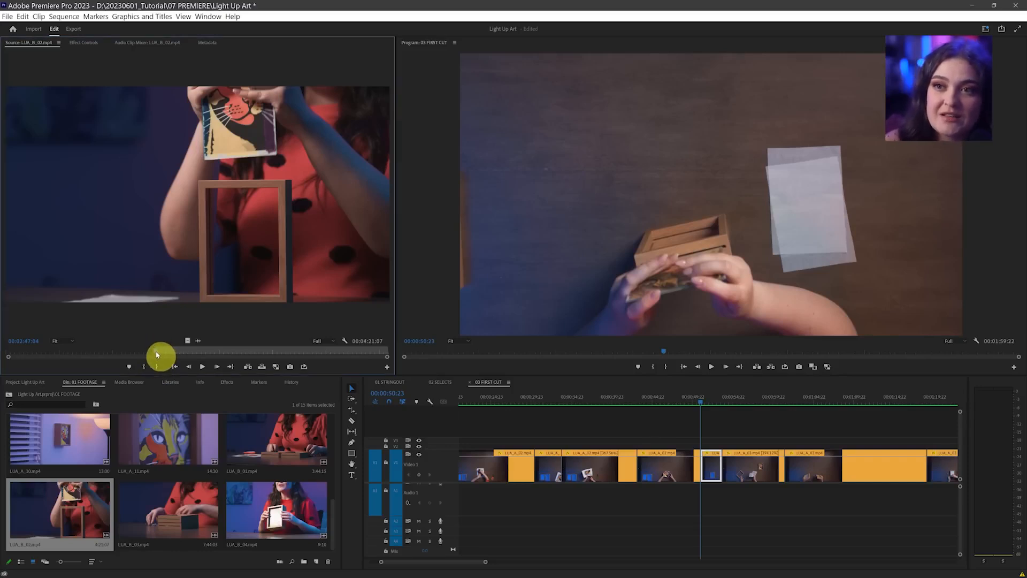
left_click_drag(157, 355, 159, 354)
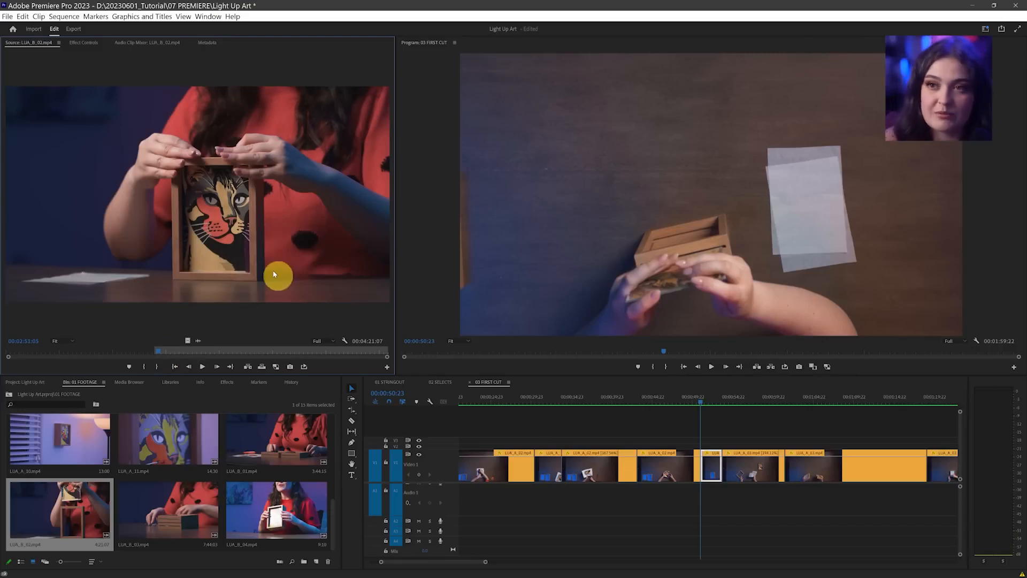
key("o")
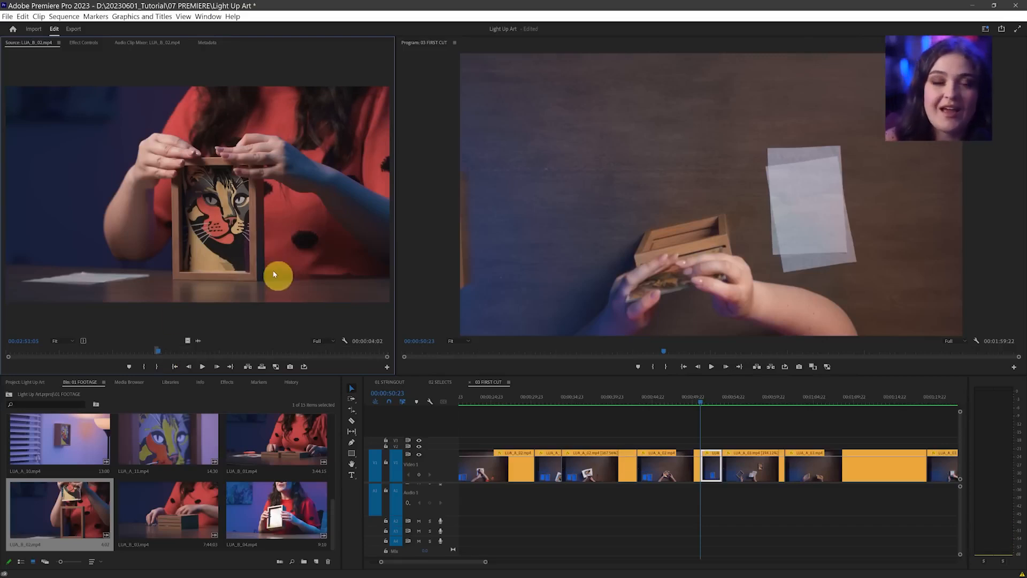
Step: Place the marked LUA_B_02.mp4 segment on video track 2 at 00:00:50:23 and enlarge that track's height
left_click_drag(51, 508, 702, 447)
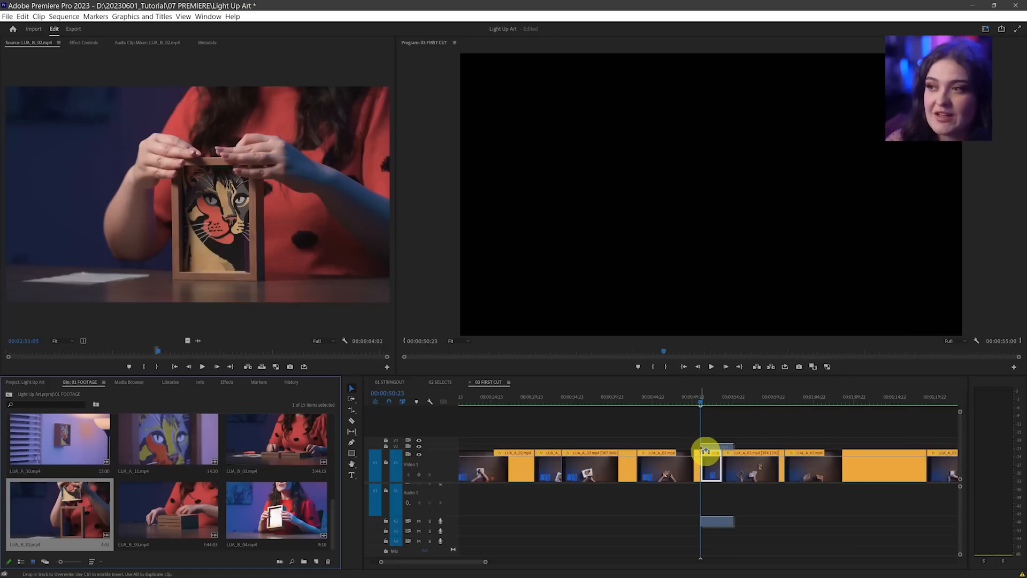
left_click_drag(701, 447, 701, 447)
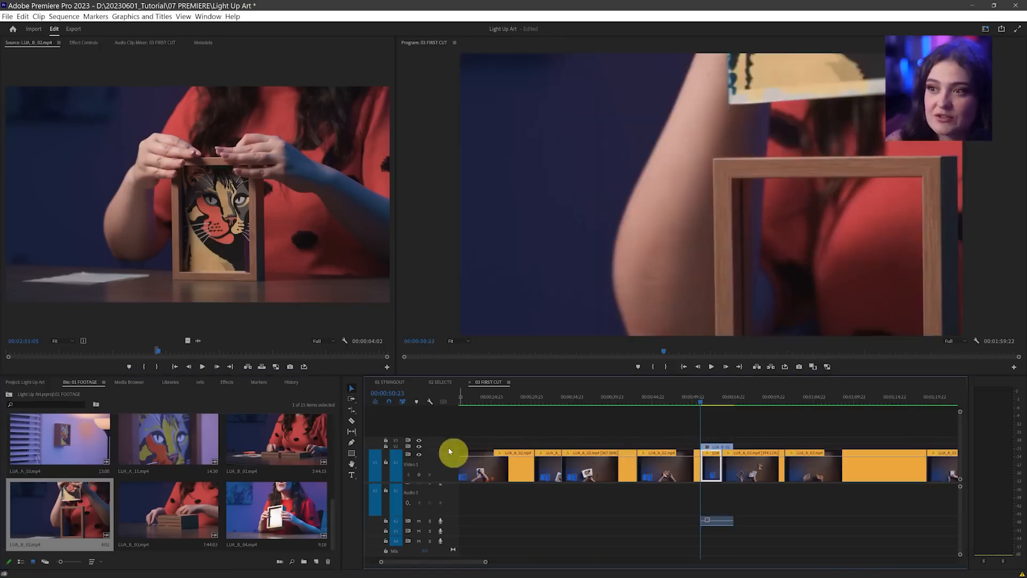
left_click_drag(432, 443, 433, 432)
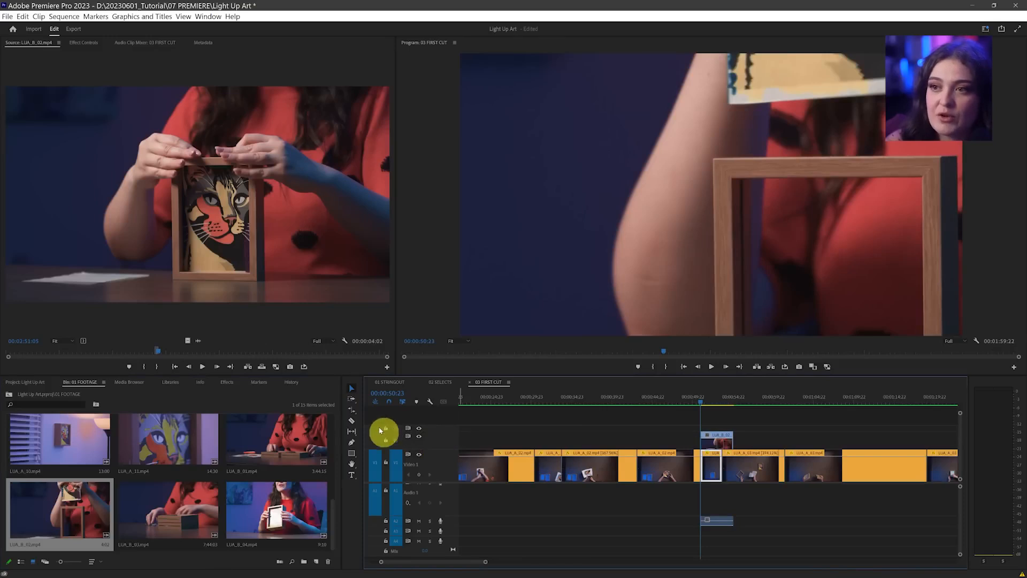
Step: Apply Set to Frame Size to the LUA_B_02.mp4 clip on video track 2
mouse_move(708, 403)
left_mouse_down()
mouse_move(728, 404)
mouse_move(702, 408)
mouse_move(711, 406)
left_mouse_up()
right_click(716, 442)
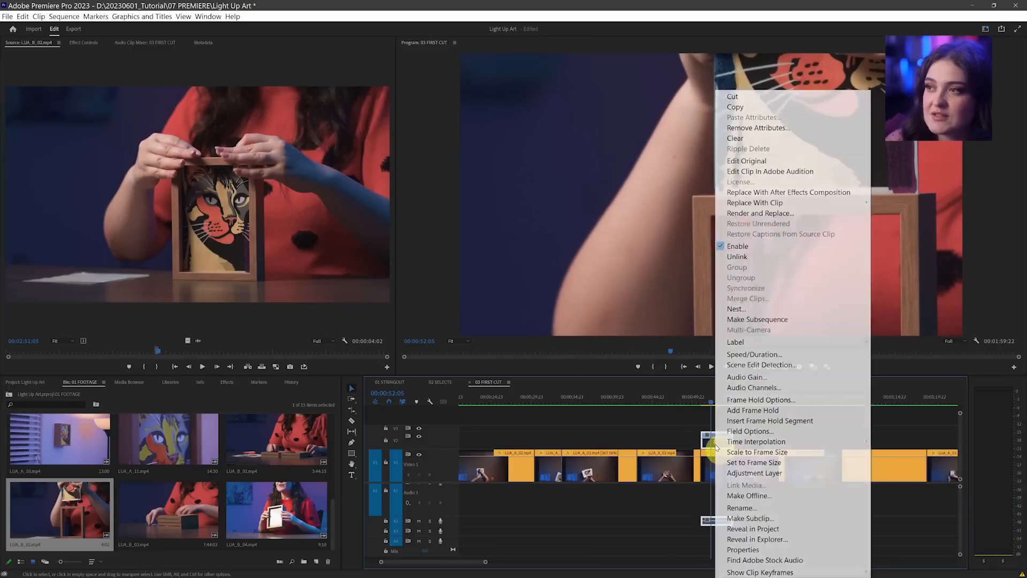
left_click(759, 464)
left_click(717, 431)
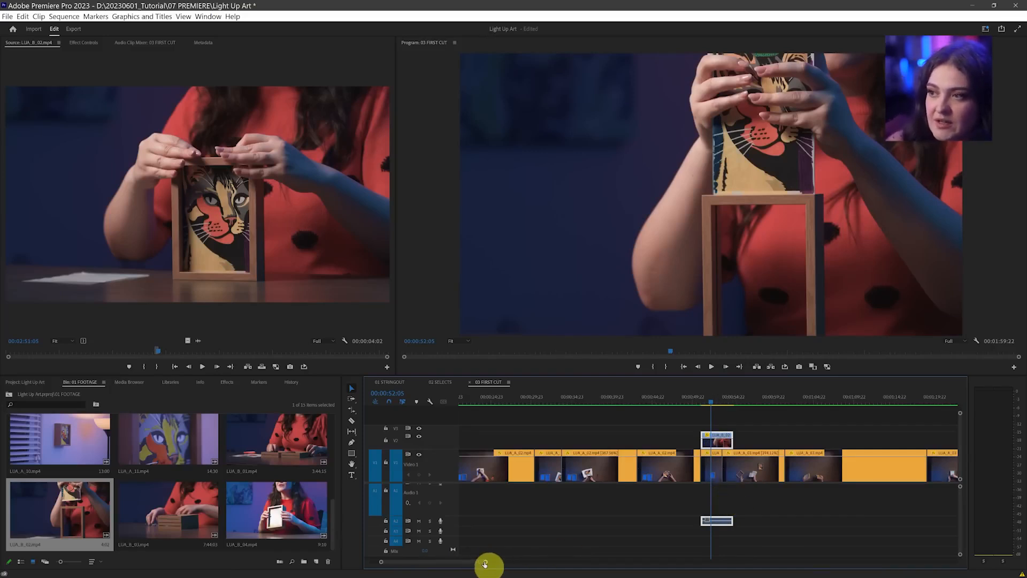
Step: Insert the LUA_B_02.mp4 clip between the Video 1 clips with its audio on Audio 1, and undo those moves
left_click_drag(485, 561, 565, 561)
left_click_drag(883, 463, 615, 464)
left_click_drag(612, 519, 614, 499)
key("ctrl+z")
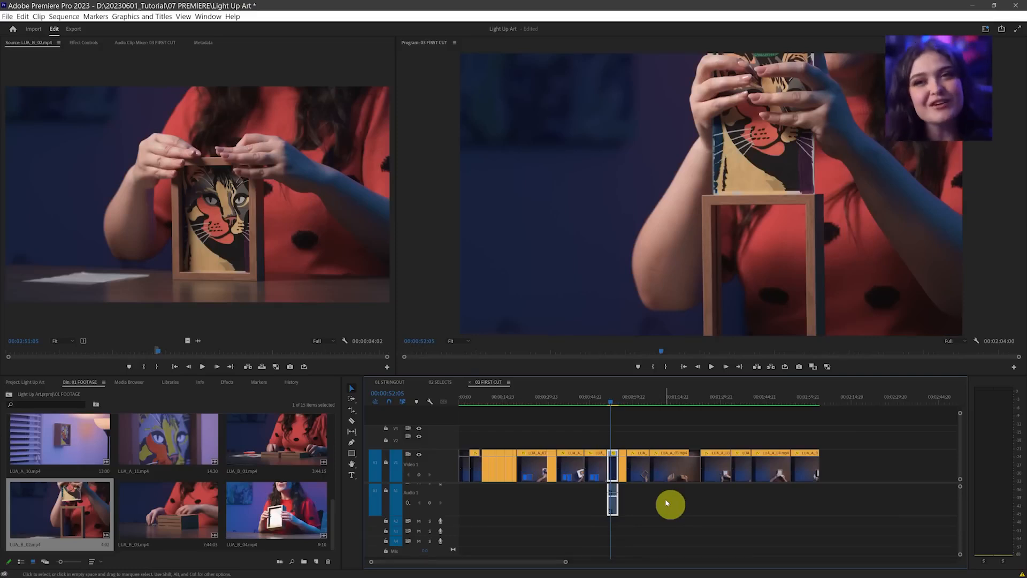
key("ctrl+z")
key("ctrl+z")
key("ctrl+z")
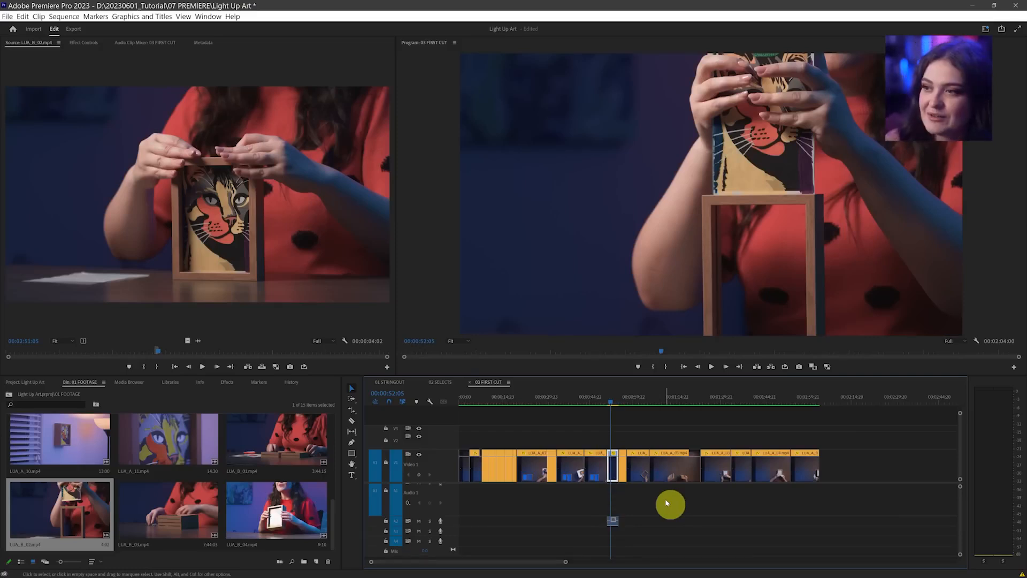
left_click_drag(568, 564, 504, 565)
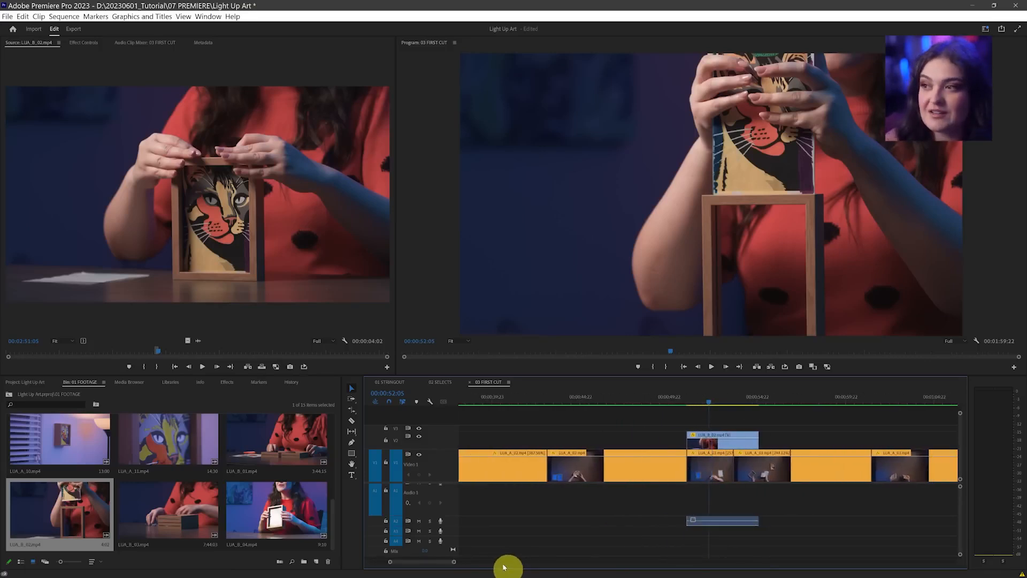
scroll(722, 491, "down", 10)
scroll(719, 491, "up", 5)
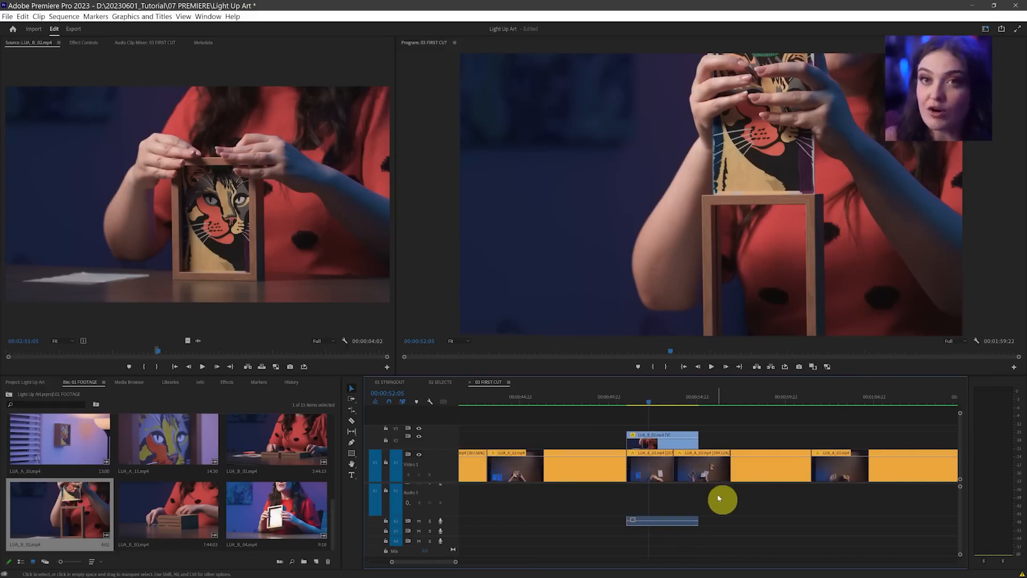
Step: Select the Video 1 clips following the one at the playhead, through the end of the sequence, with the Track Select Forward tool
left_click(352, 400)
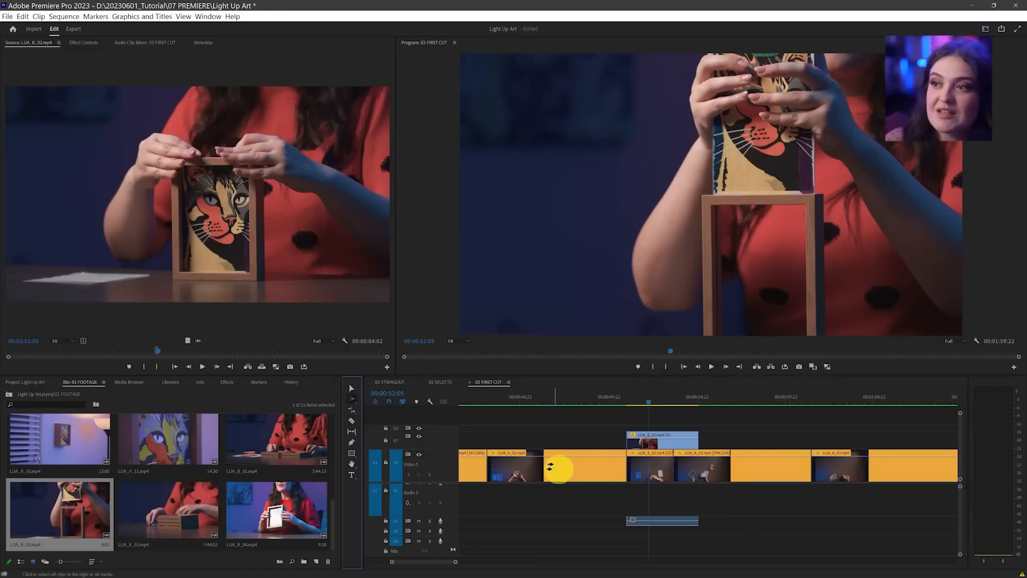
left_click(832, 465)
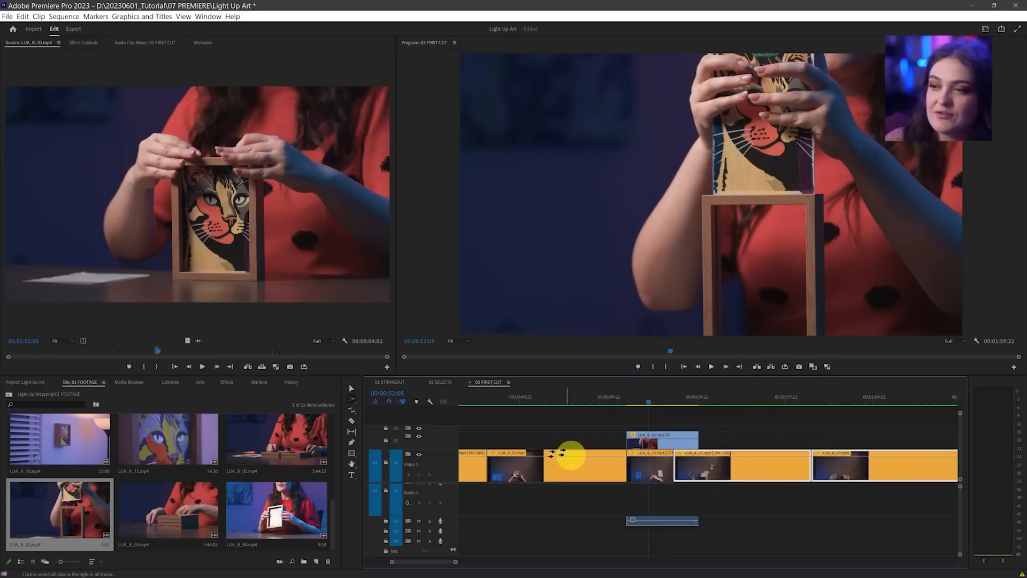
left_click(795, 468)
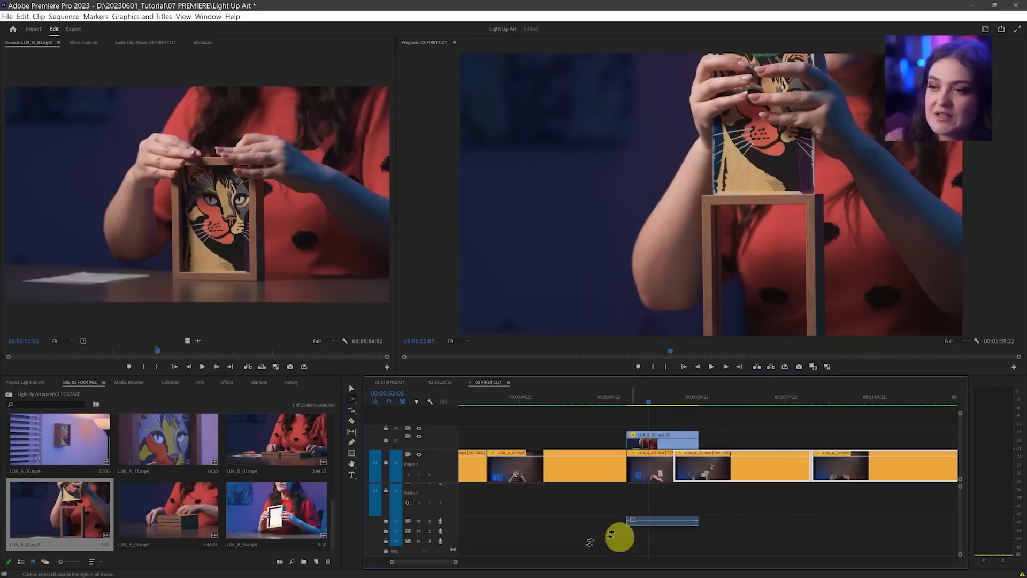
key("backslash")
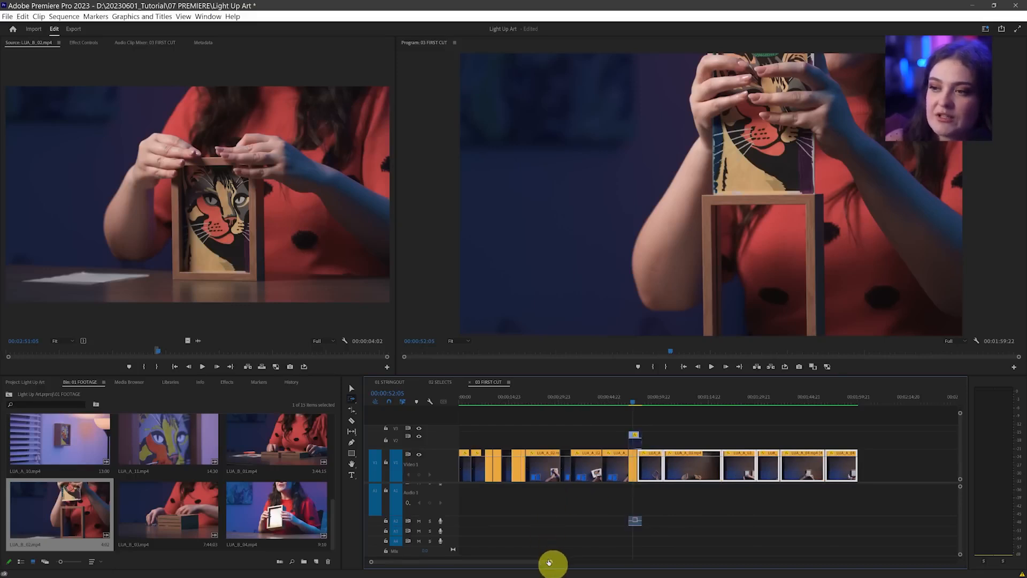
key("backslash")
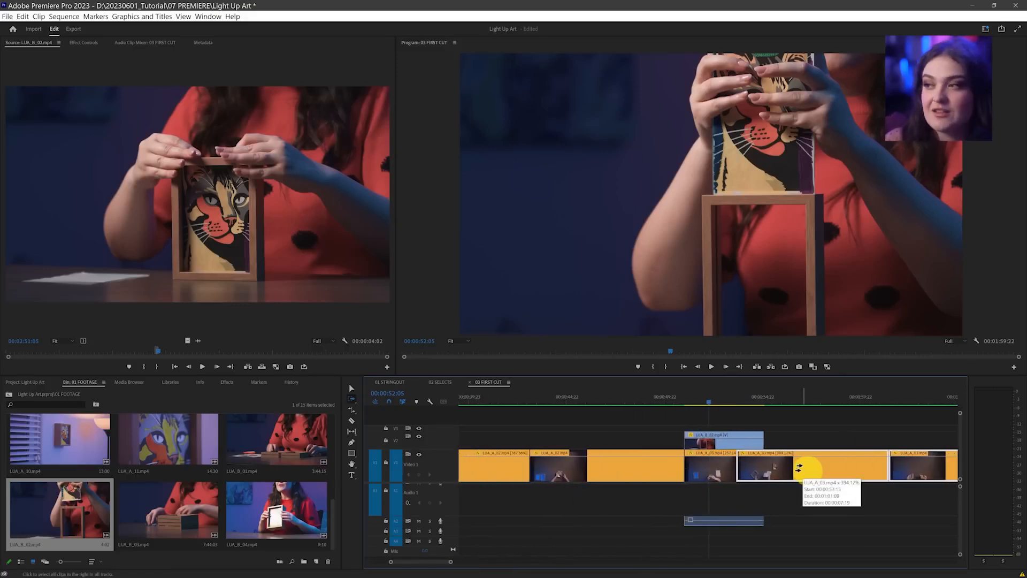
Step: Shift the Video 1 clips from 00:00:50:23 onward later, move LUA_B_02.mp4 into the gap with its audio on Audio 1, and undo those moves
key("v")
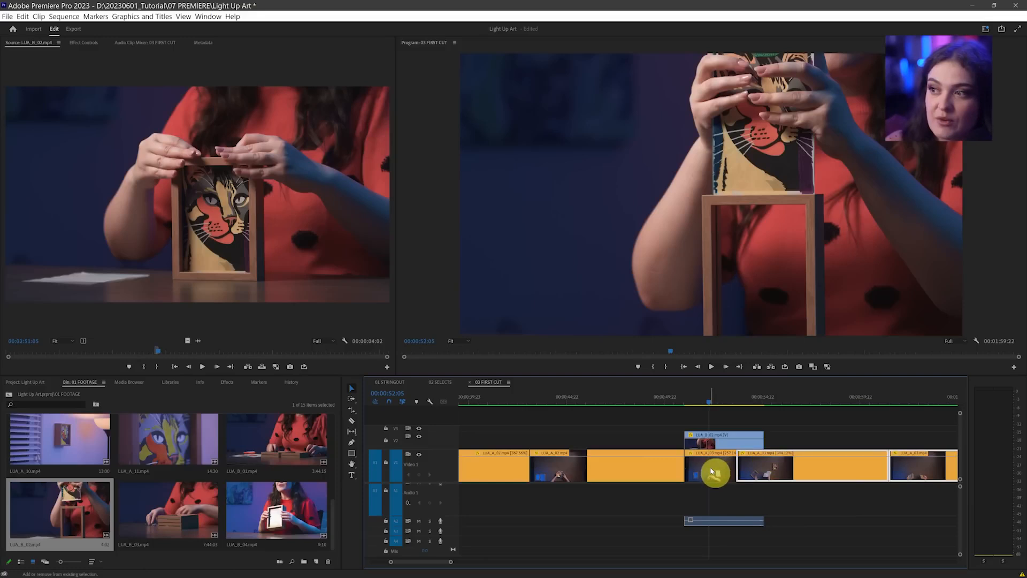
left_click_drag(717, 470, 796, 471)
left_click_drag(755, 444, 745, 476)
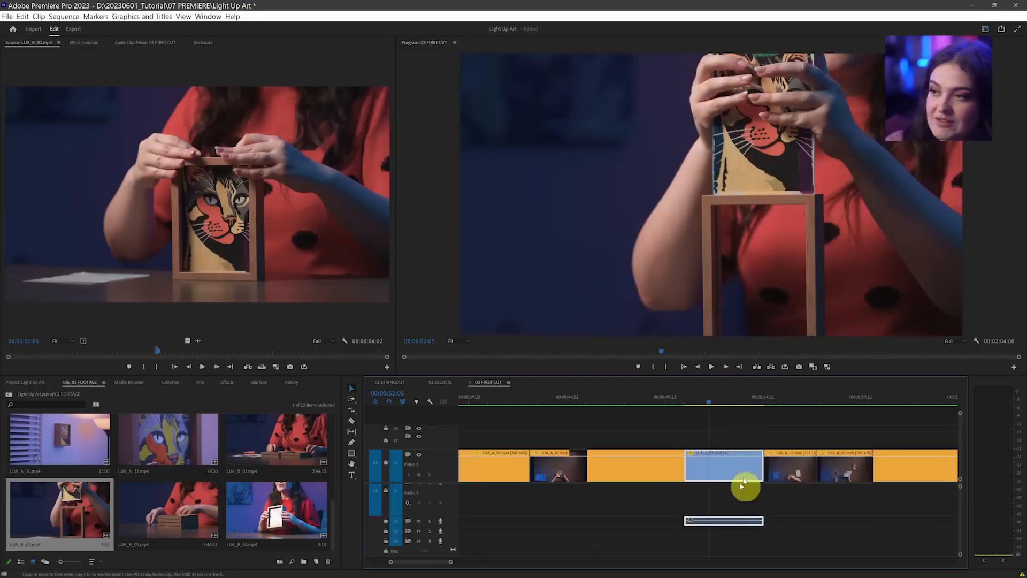
left_click_drag(732, 512, 733, 498)
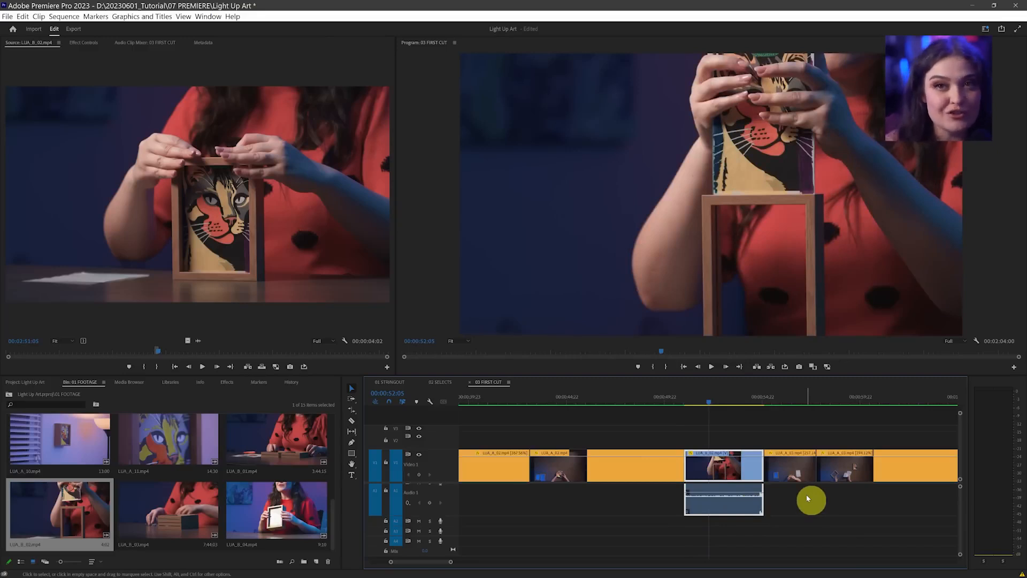
key("ctrl+z")
key("ctrl+z")
key("ctrl+z")
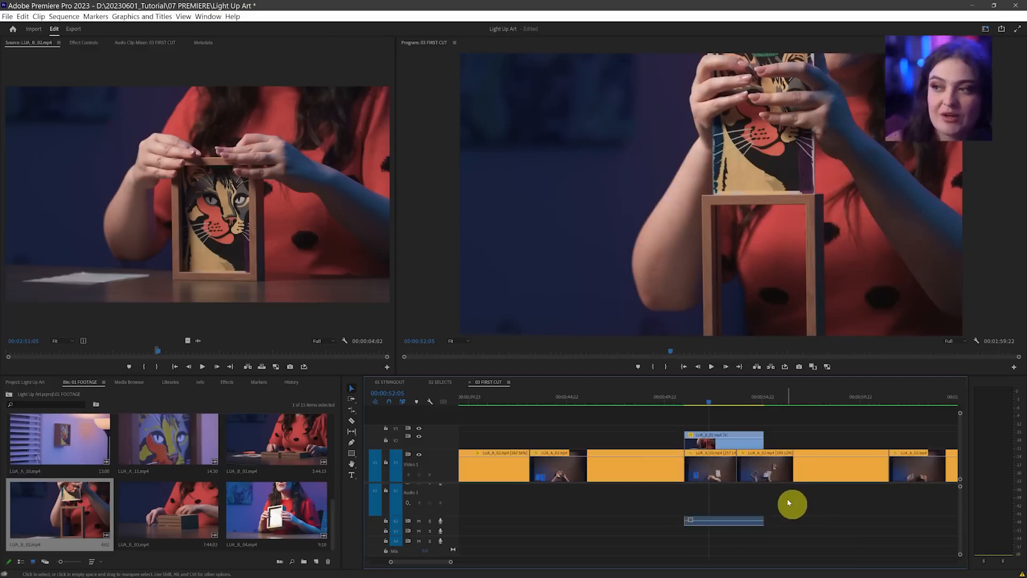
Step: Undo the placement of LUA_B_02.mp4 on video track 2 and move the playhead back to the edit point at 00:00:50:23
key("ctrl+z")
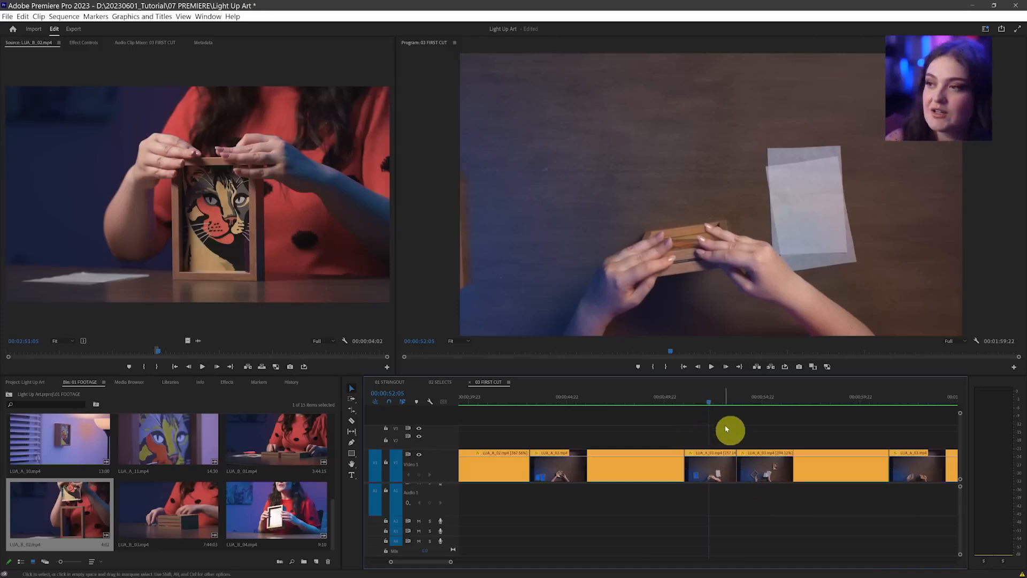
key("Up")
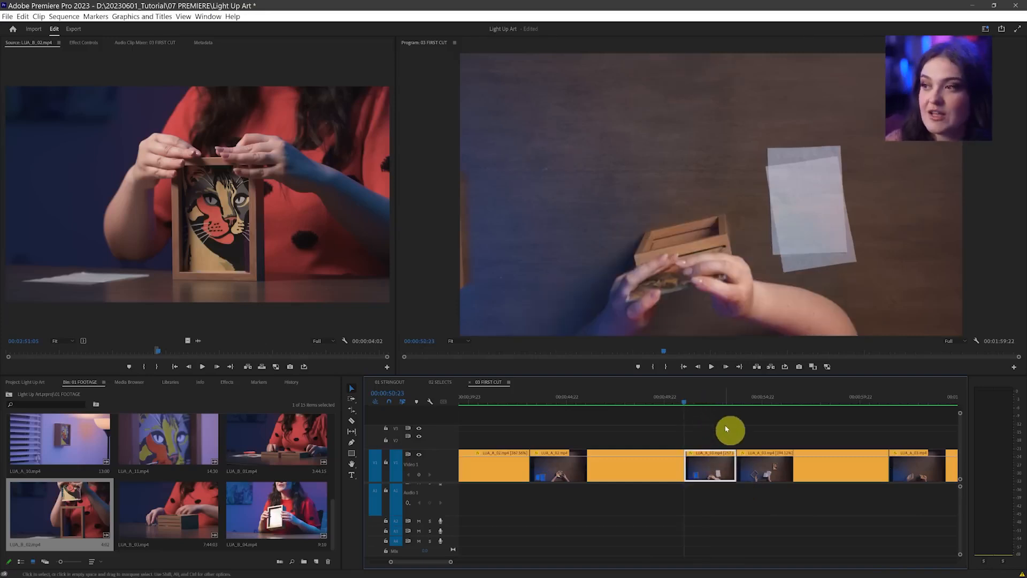
left_click_drag(685, 428, 679, 496)
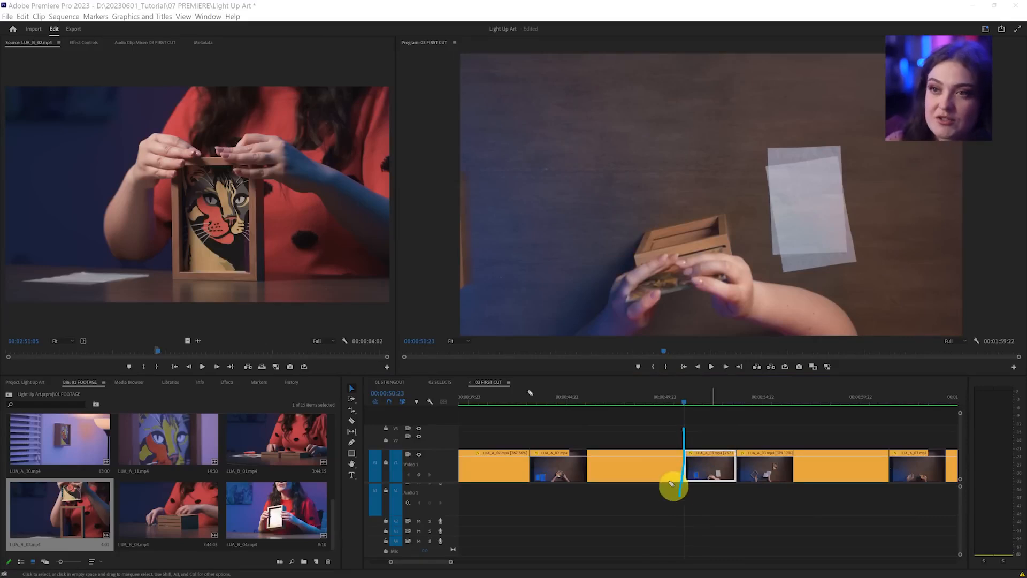
mouse_move(271, 233)
left_mouse_down()
mouse_move(291, 222)
mouse_move(577, 239)
mouse_move(671, 437)
mouse_move(650, 431)
mouse_move(678, 420)
left_mouse_up()
key("Escape")
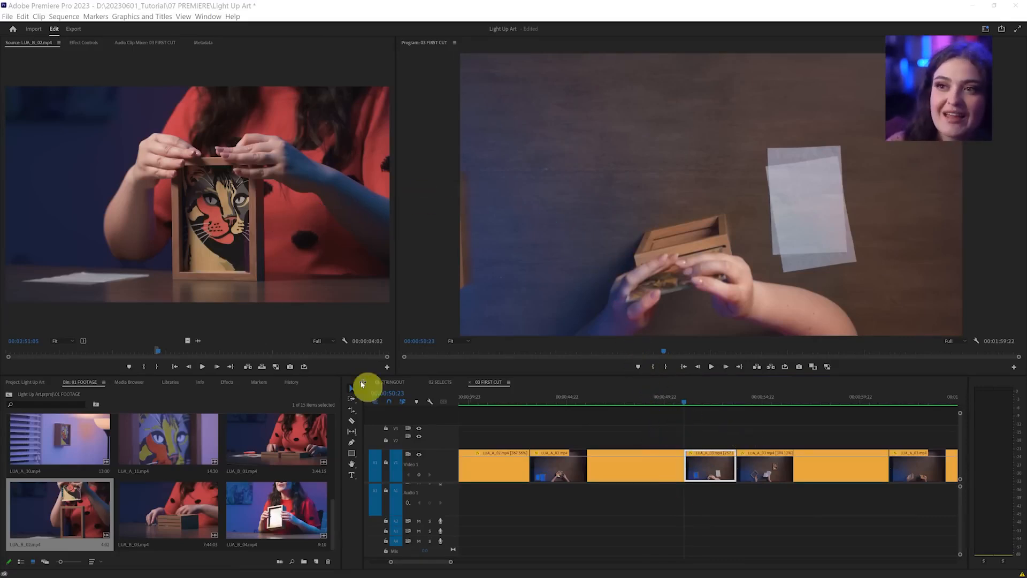
Step: Insert the marked LUA_B_02.mp4 segment at 00:00:50:23 on Video 1 and Audio 1 twice, undoing the edit each time
left_click(249, 368)
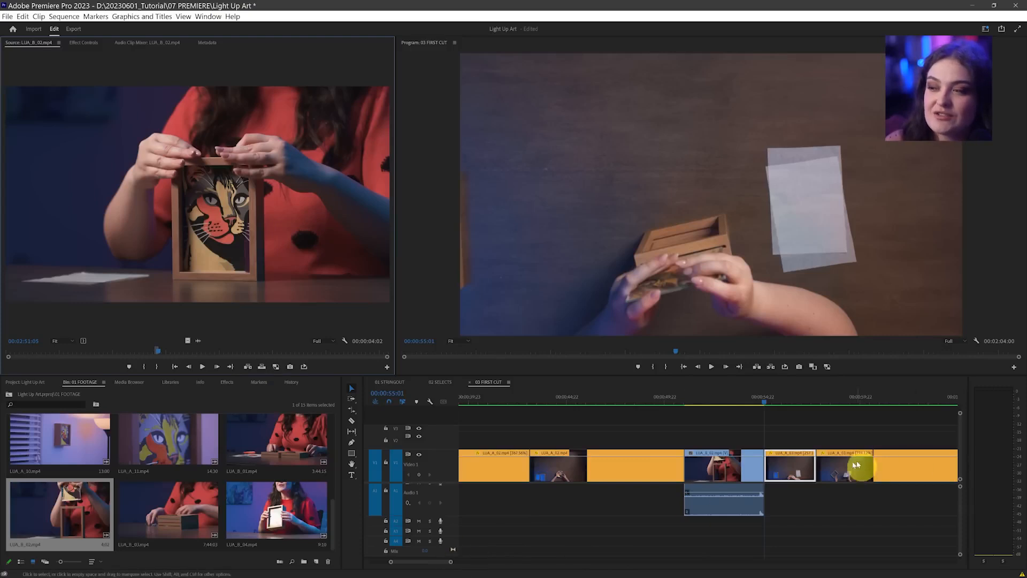
left_click_drag(450, 564, 563, 562)
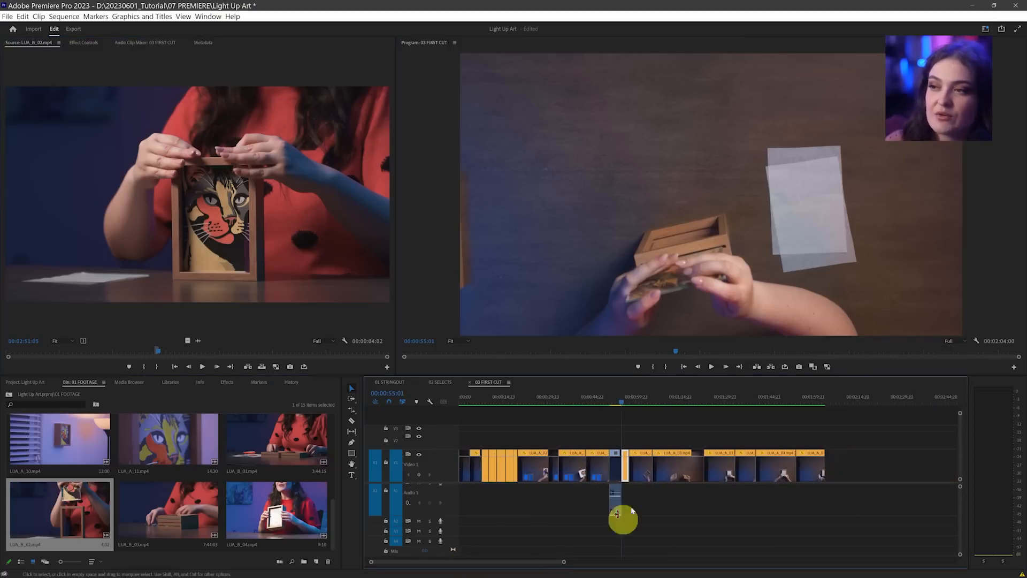
left_click_drag(623, 431, 834, 434)
mouse_move(757, 415)
left_mouse_down()
mouse_move(832, 434)
mouse_move(818, 456)
left_mouse_up()
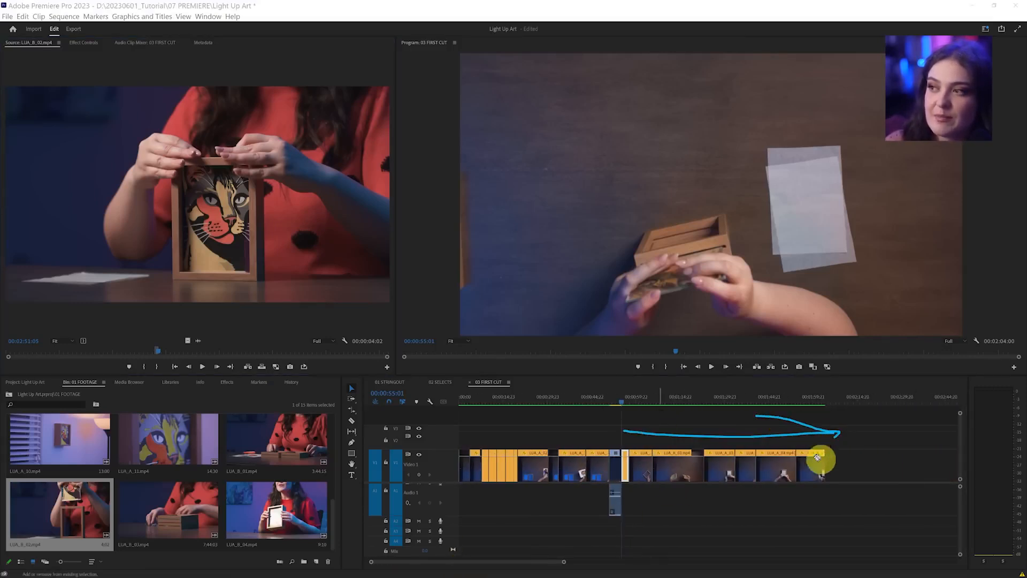
left_click(695, 432)
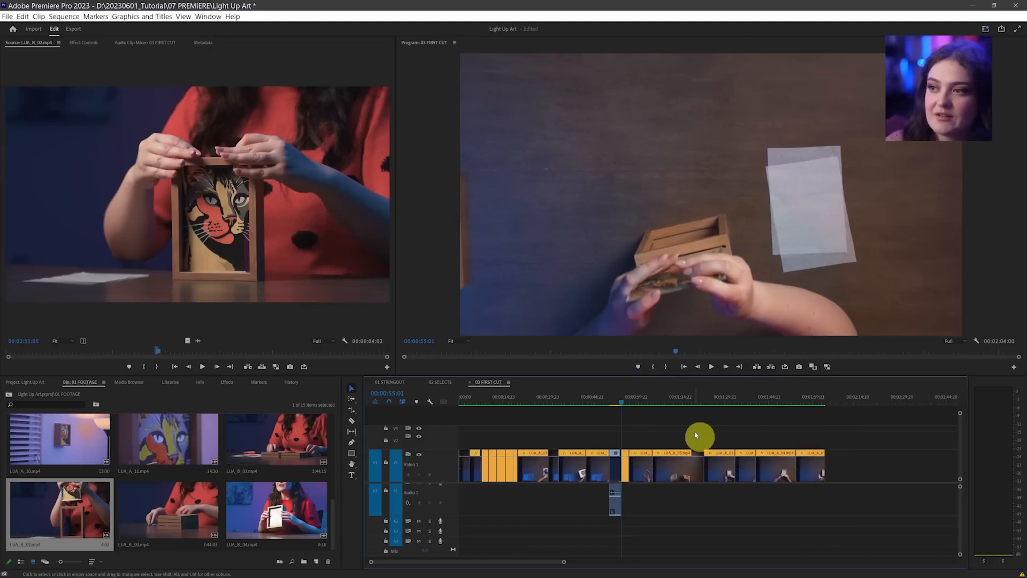
key("ctrl+z")
left_click(249, 368)
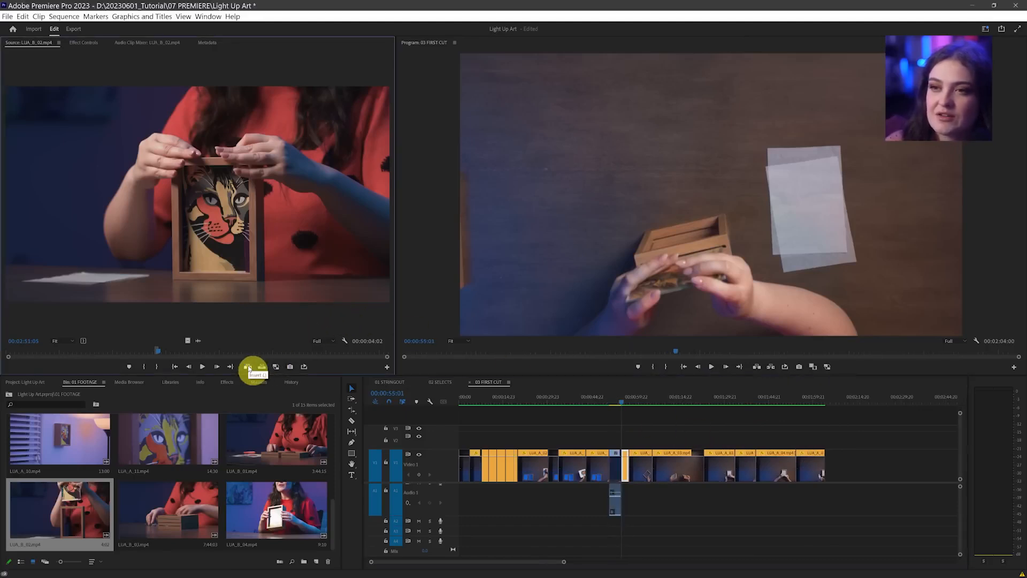
key("ctrl+z")
Step: Overwrite the Video 1 footage at 00:00:50:23 with the marked LUA_B_02.mp4 segment, and undo the overwrite
mouse_move(500, 295)
left_mouse_down()
mouse_move(469, 311)
mouse_move(489, 337)
mouse_move(508, 305)
left_mouse_up()
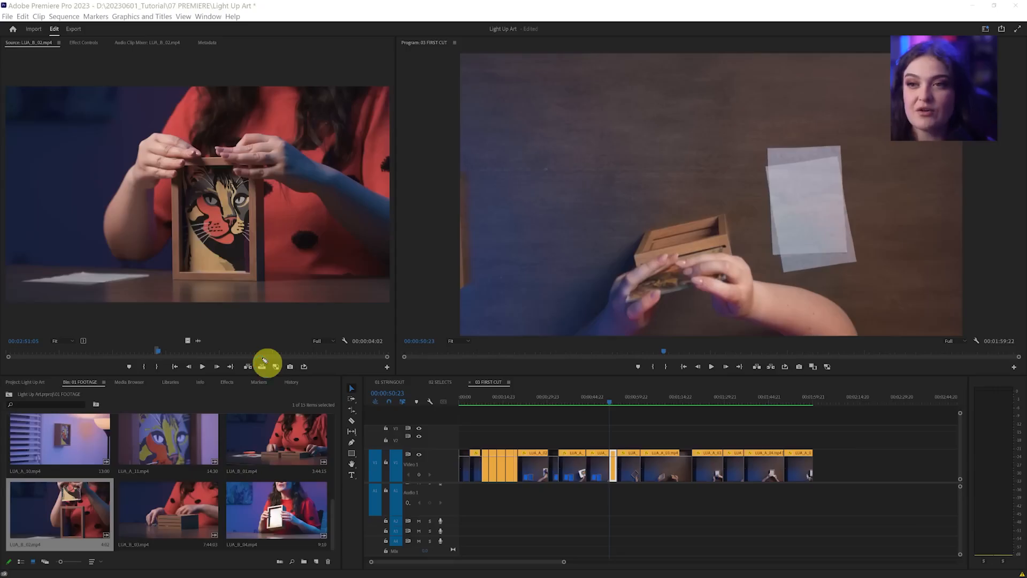
scroll(606, 471, "up", 3)
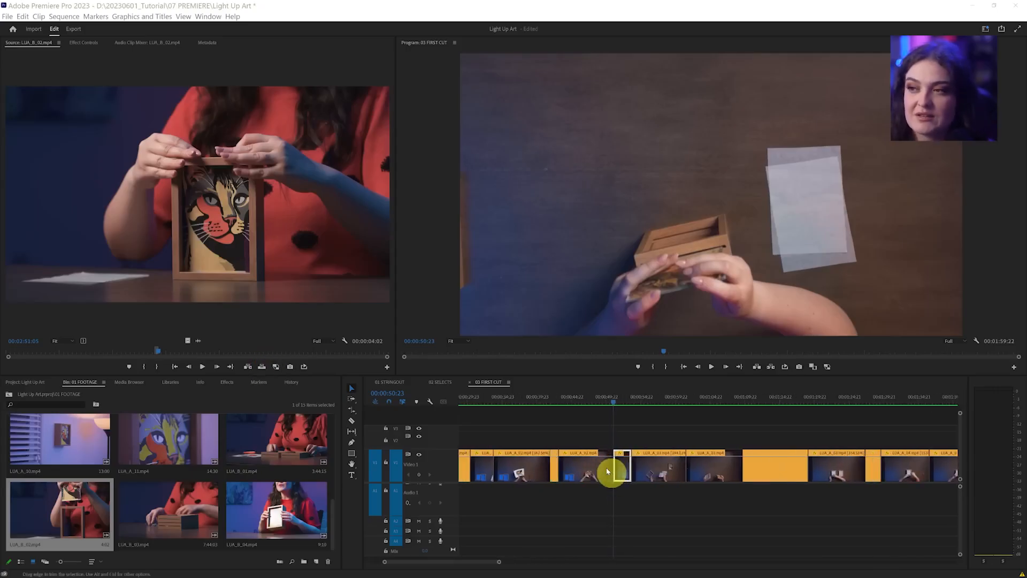
left_click(262, 368)
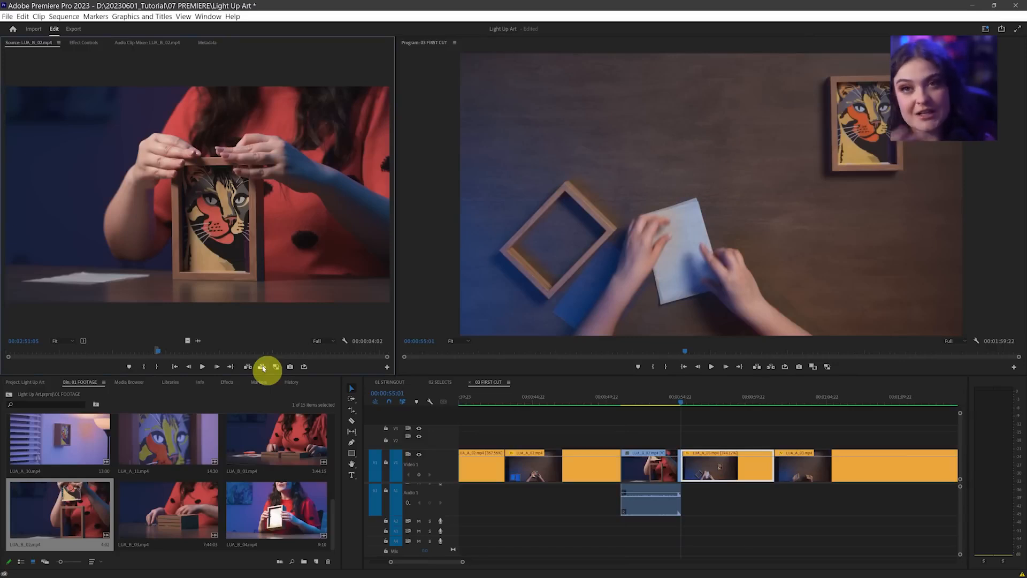
key("ctrl+z")
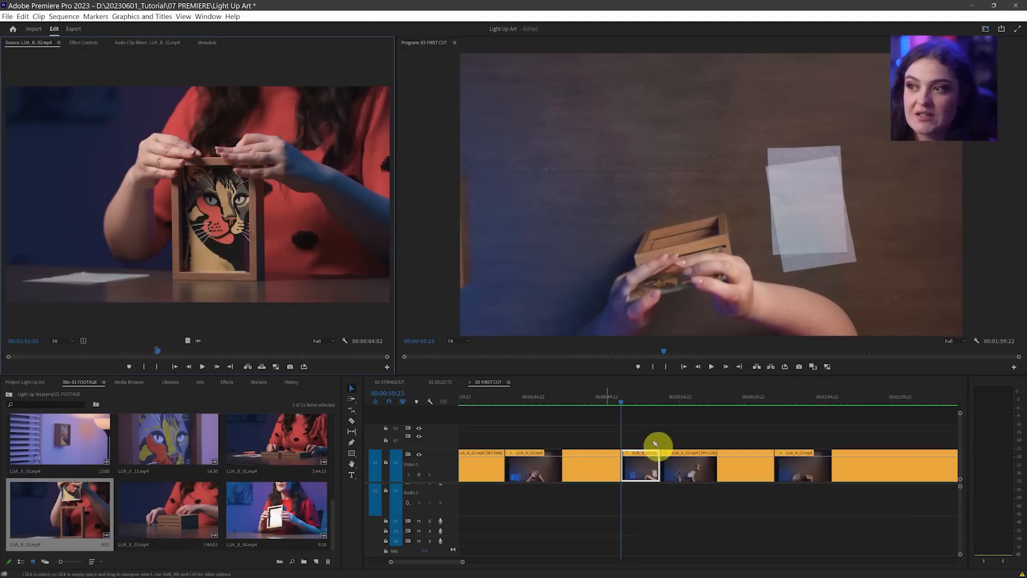
Step: Place LUA_B_02.mp4 from the 01 FOOTAGE bin on video track 2 at 00:00:50:23, and undo the placement
mouse_move(168, 341)
left_mouse_down()
mouse_move(144, 355)
mouse_move(175, 341)
mouse_move(174, 352)
left_mouse_up()
mouse_move(619, 428)
left_mouse_down()
mouse_move(622, 457)
mouse_move(715, 453)
mouse_move(713, 428)
mouse_move(619, 426)
left_mouse_up()
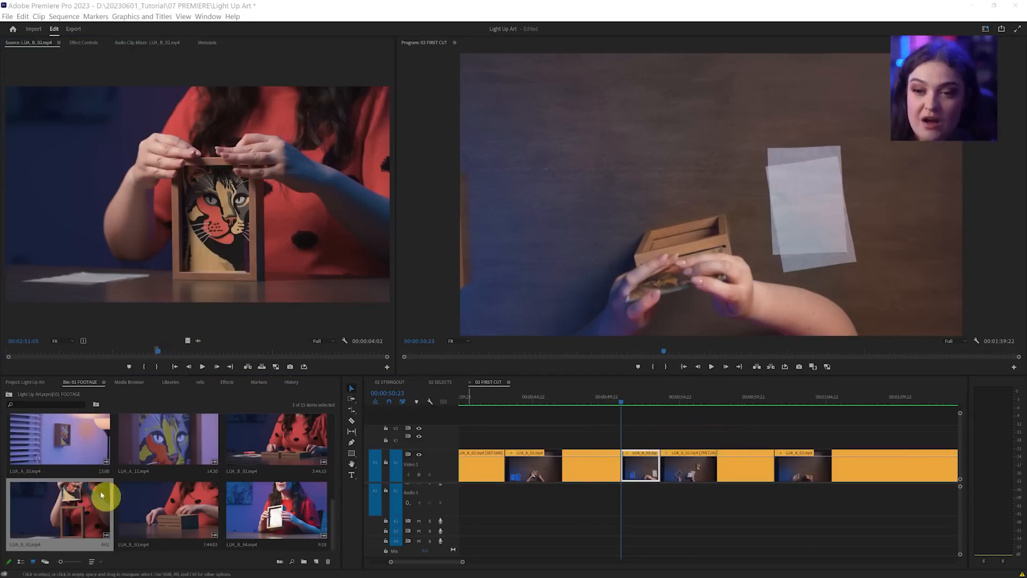
left_click_drag(85, 505, 624, 441)
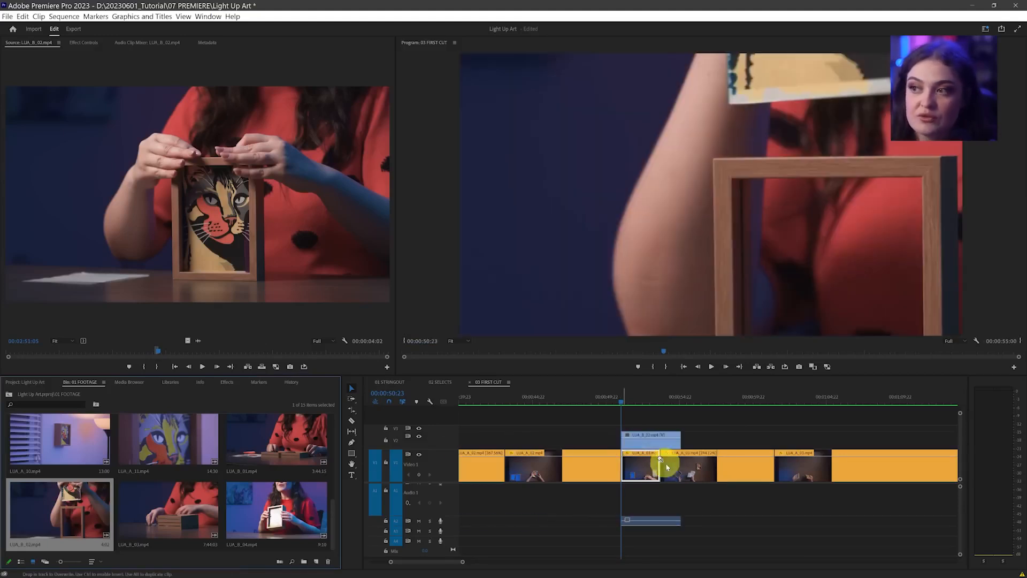
key("ctrl+z")
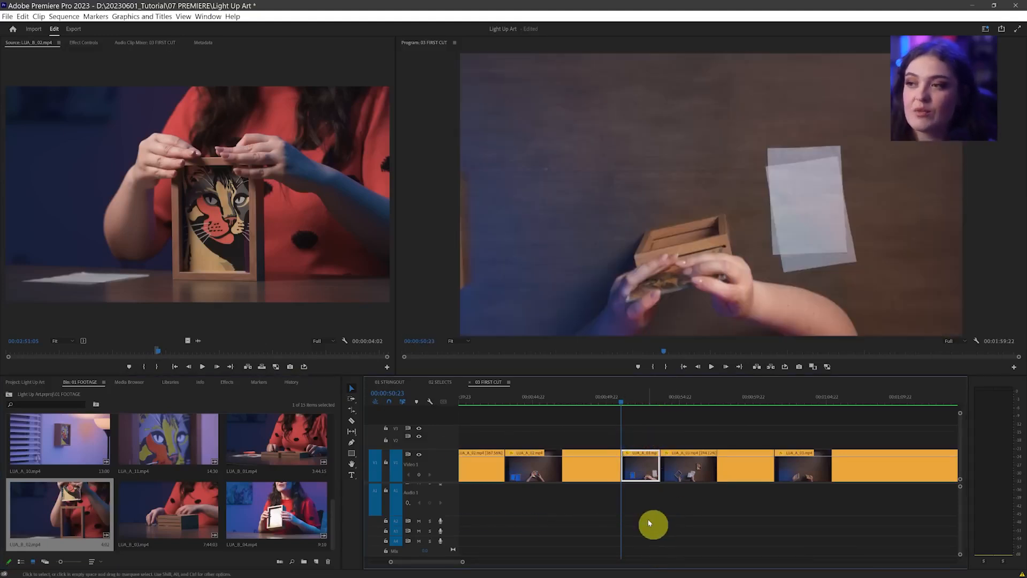
Step: Try to place only the video of the marked LUA_B_02.mp4 segment on video track 2 at 00:00:50:23
mouse_move(189, 333)
left_mouse_down()
mouse_move(178, 333)
mouse_move(190, 352)
mouse_move(194, 332)
left_mouse_up()
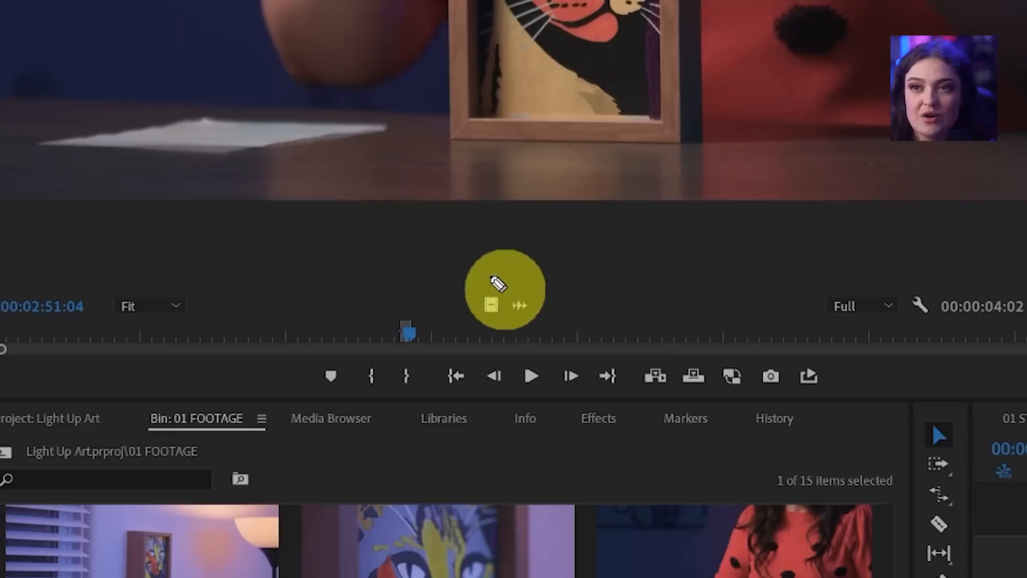
left_click_drag(190, 331, 182, 347)
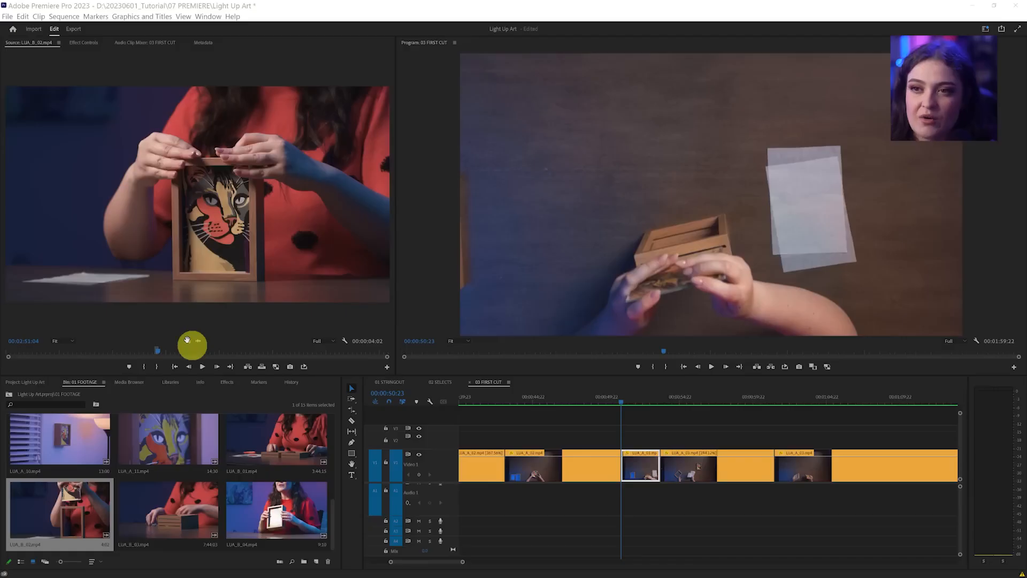
left_click_drag(187, 340, 629, 443)
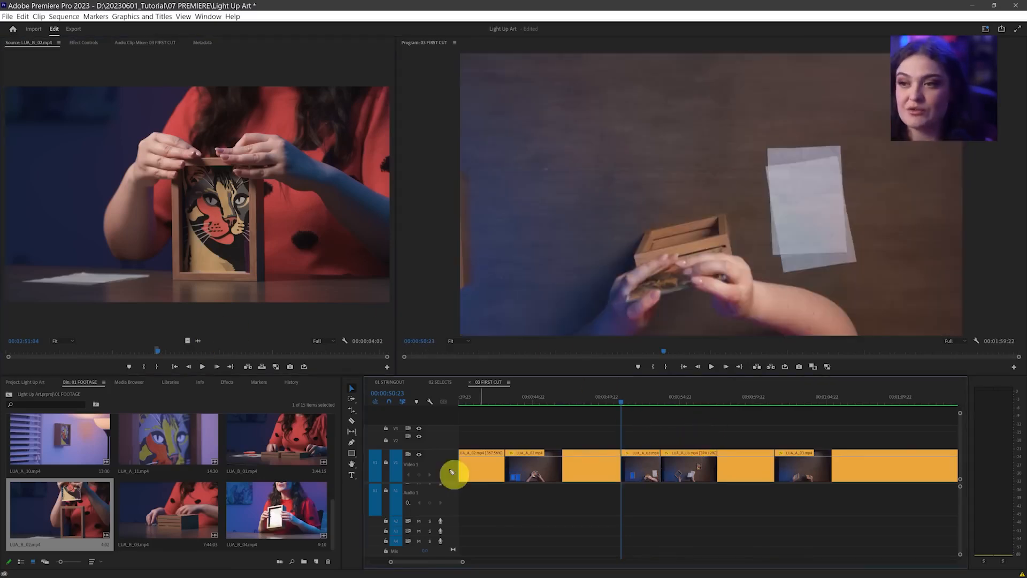
mouse_move(691, 447)
left_mouse_down()
mouse_move(645, 442)
mouse_move(396, 497)
mouse_move(681, 440)
left_mouse_up()
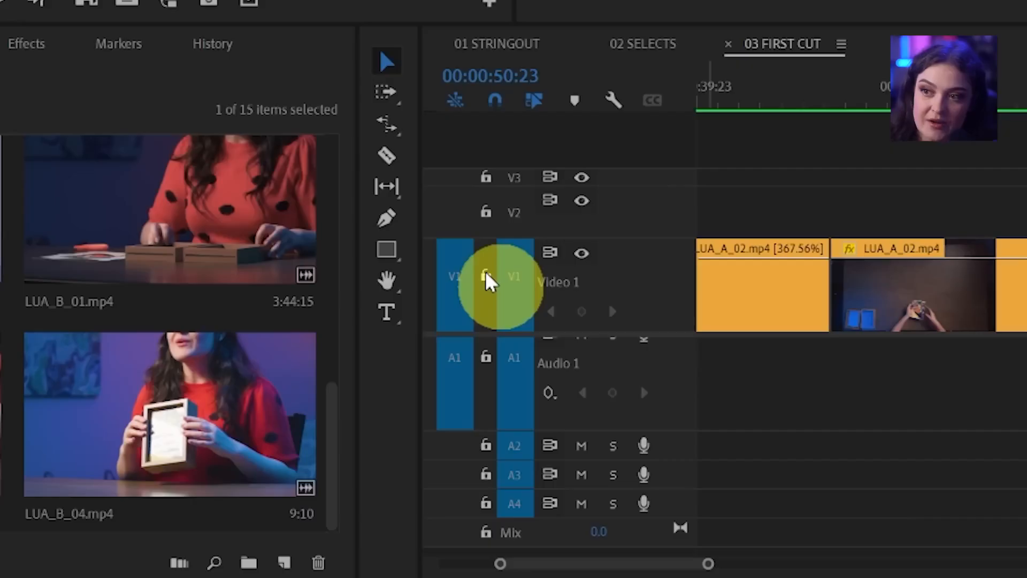
Step: Lock Video 1, try inserting the marked LUA_B_02.mp4 segment, and patch the source video to track V2
left_click(385, 462)
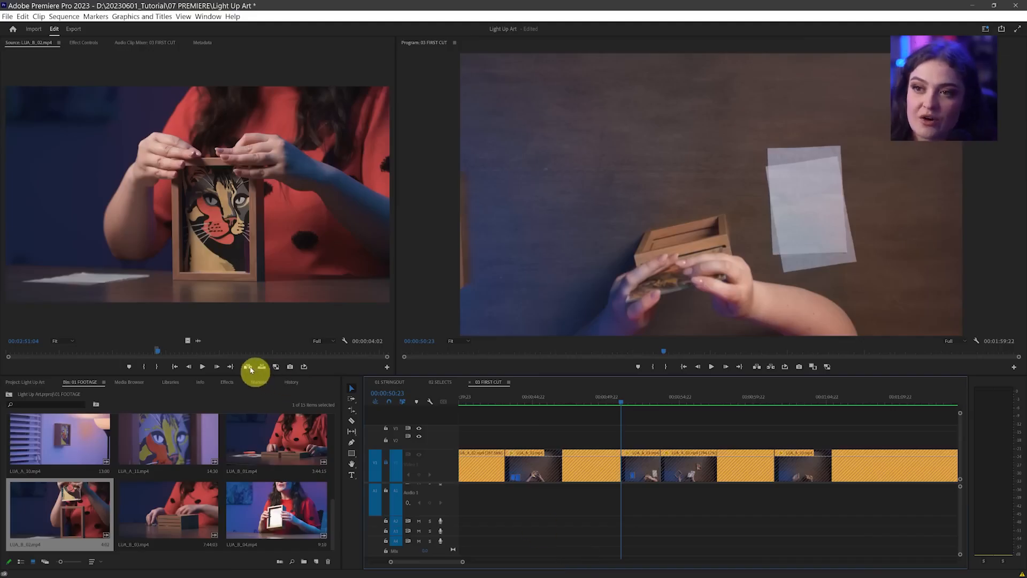
left_click(248, 367)
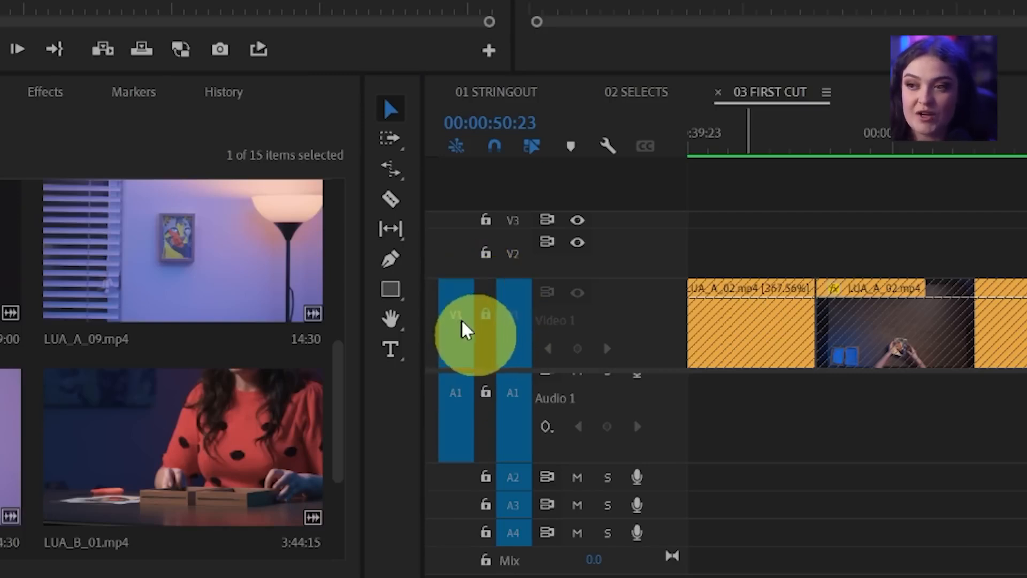
left_click_drag(464, 297, 461, 268)
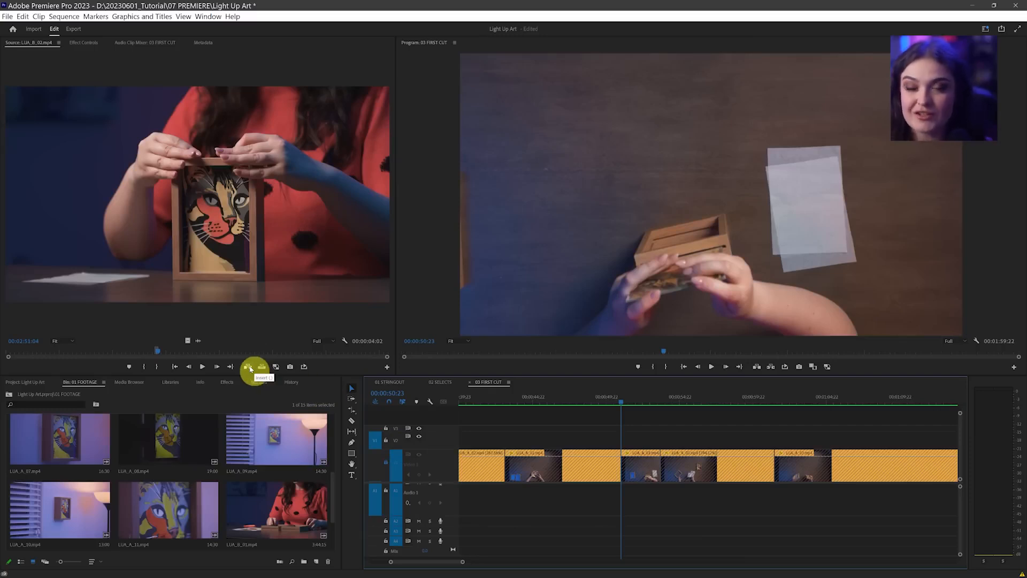
Step: Insert the LUA_B_02.mp4 segment on video track 2 with Video 1 locked and again with it unlocked, undoing each insert
left_click(250, 368)
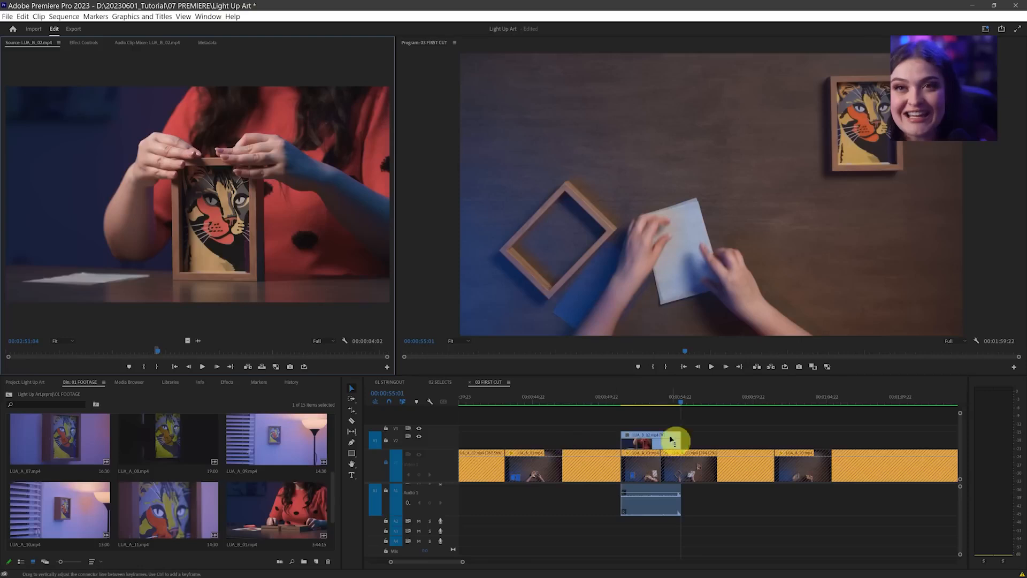
key("ctrl+z")
left_click(384, 465)
left_click(247, 368)
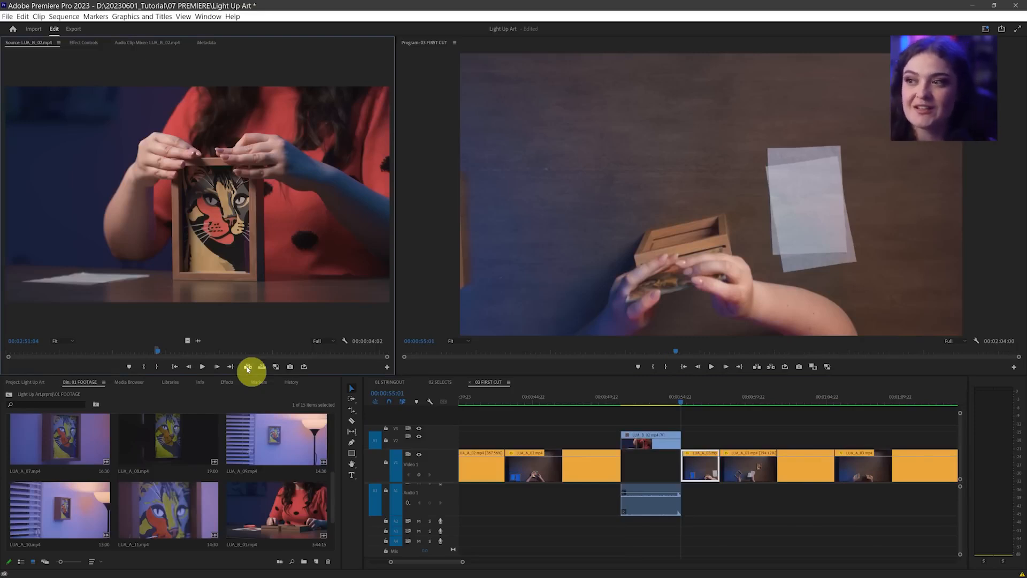
key("ctrl+z")
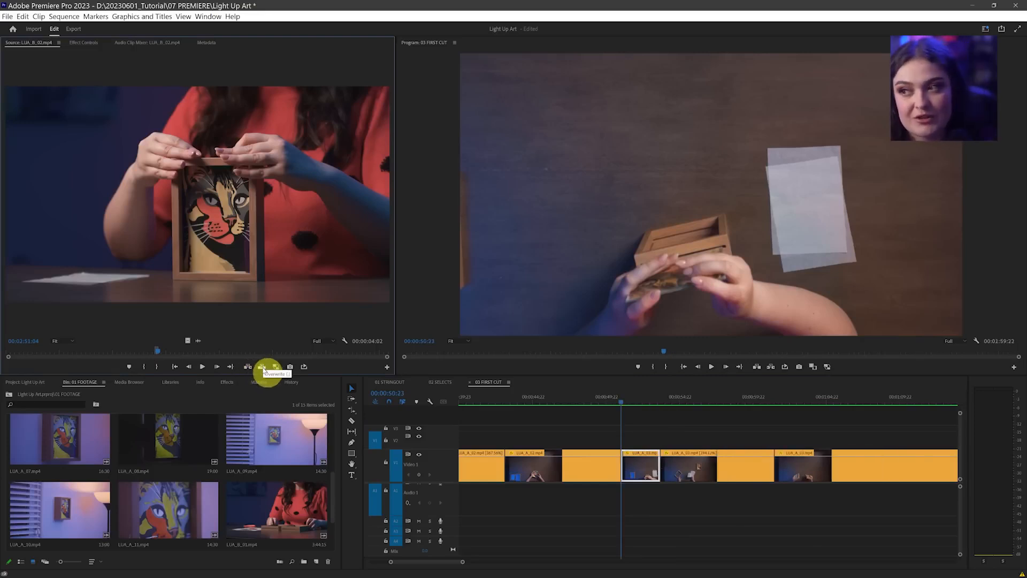
Step: Overwrite the marked LUA_B_02.mp4 segment onto video track 2 at 00:00:50:23 and delete only its audio
left_click(262, 368)
left_click(643, 513, "alt")
key("Delete")
left_click(653, 447)
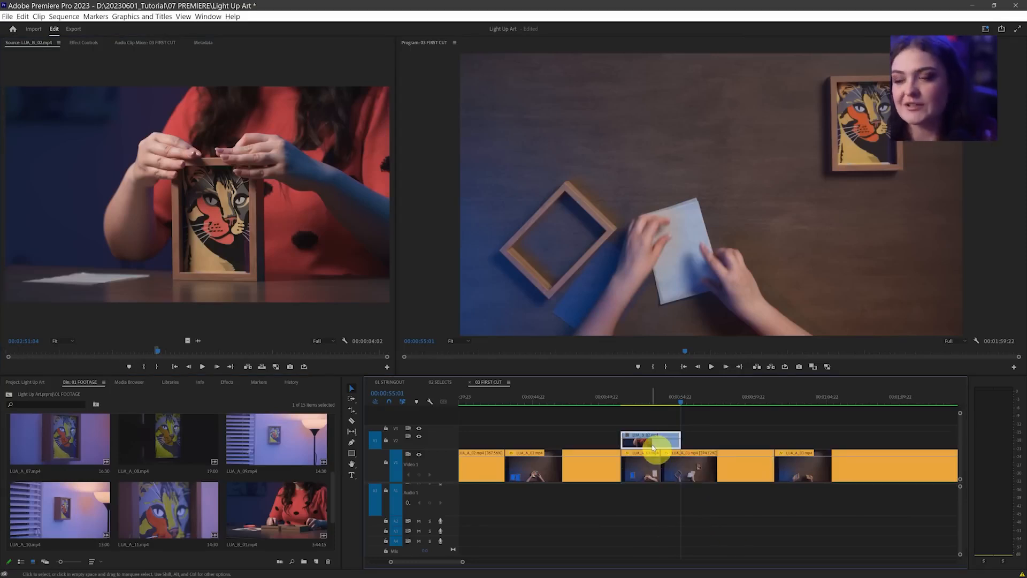
left_click_drag(633, 444, 634, 448)
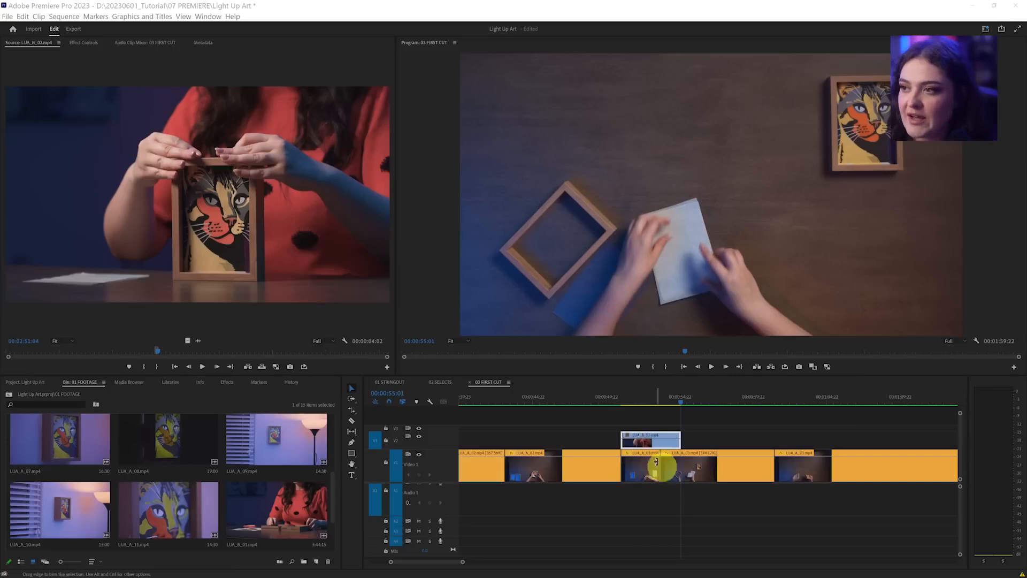
Step: Try to open a gap on Video 1 by shifting its following clips and moving the LUA_B_02.mp4 clip down into it
left_click(699, 500)
key("a")
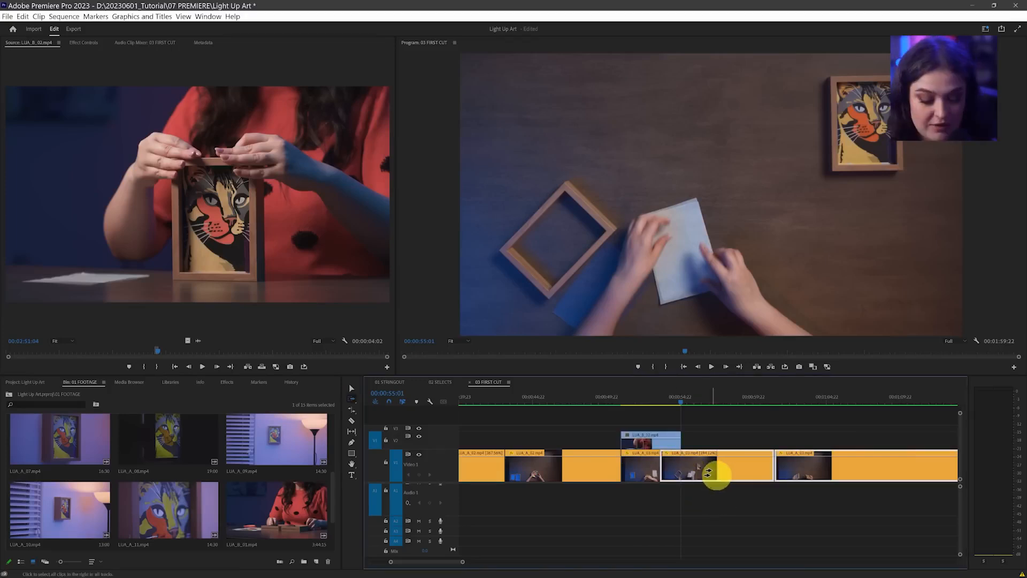
left_click(643, 472, "shift")
left_click_drag(694, 472, 743, 479)
mouse_move(653, 444)
left_mouse_down()
mouse_move(655, 461)
mouse_move(655, 443)
left_mouse_up()
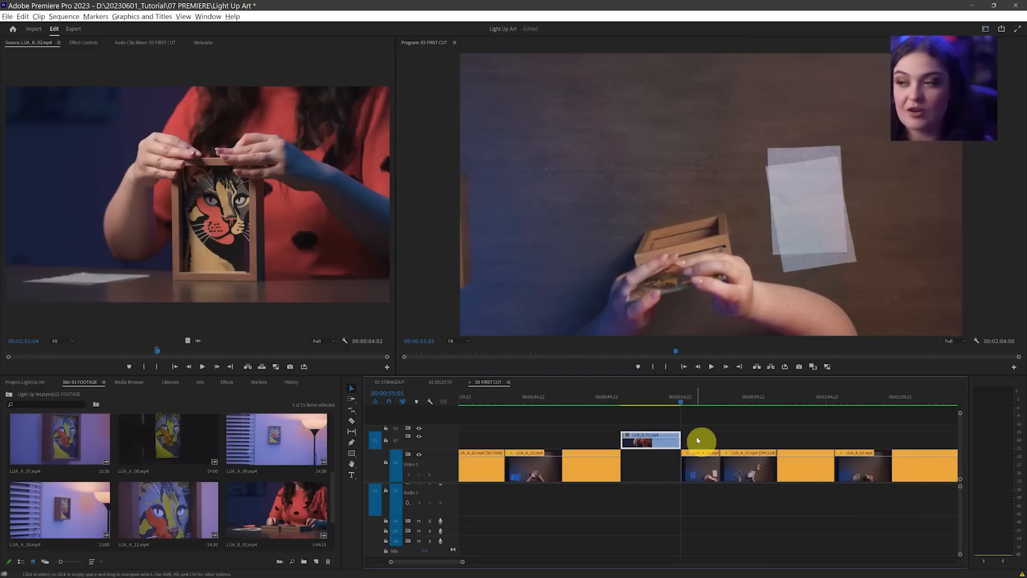
key("alt+Down")
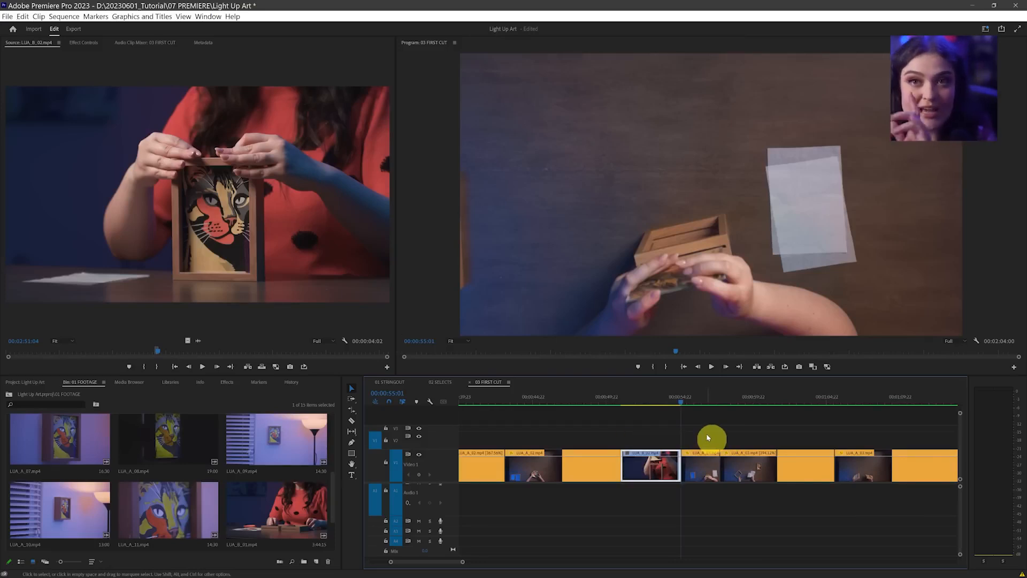
left_click_drag(672, 456, 672, 442)
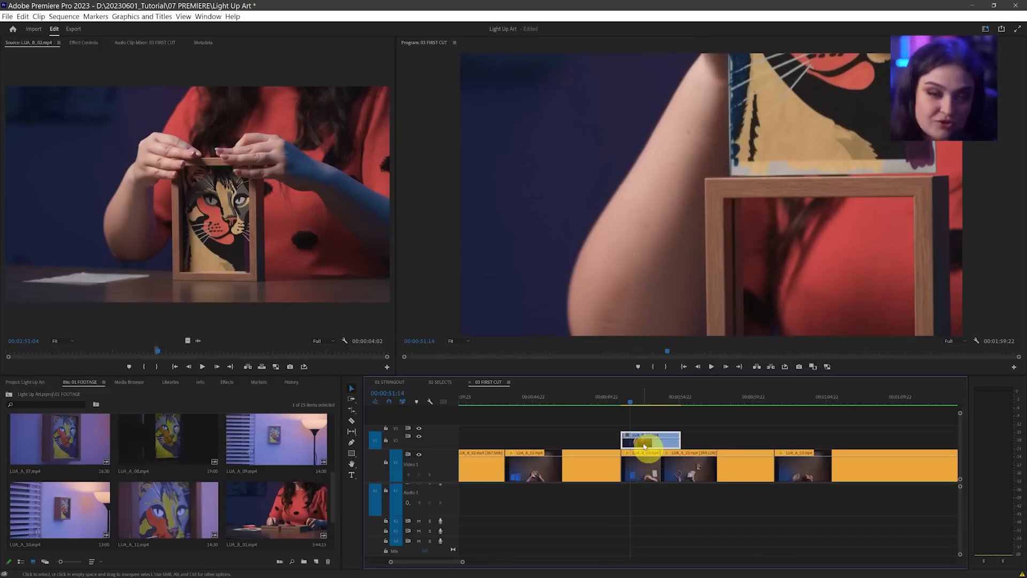
Step: Insert the Video 2 LUA_B_02.mp4 clip into Video 1 at its current time and apply Set to Frame Size to it
left_click_drag(646, 445, 647, 468)
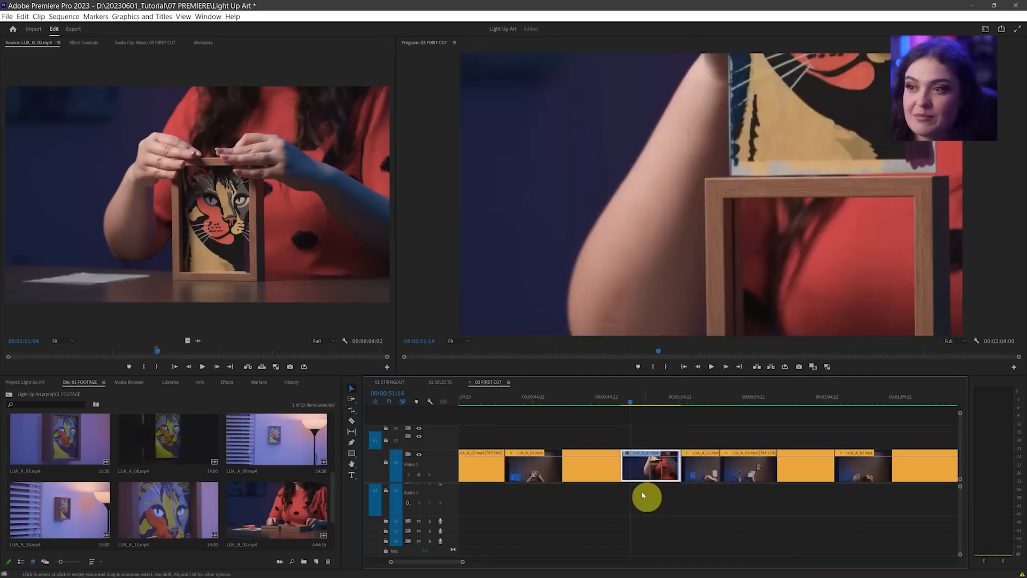
mouse_move(654, 410)
left_mouse_down()
mouse_move(649, 404)
mouse_move(677, 406)
mouse_move(649, 419)
left_mouse_up()
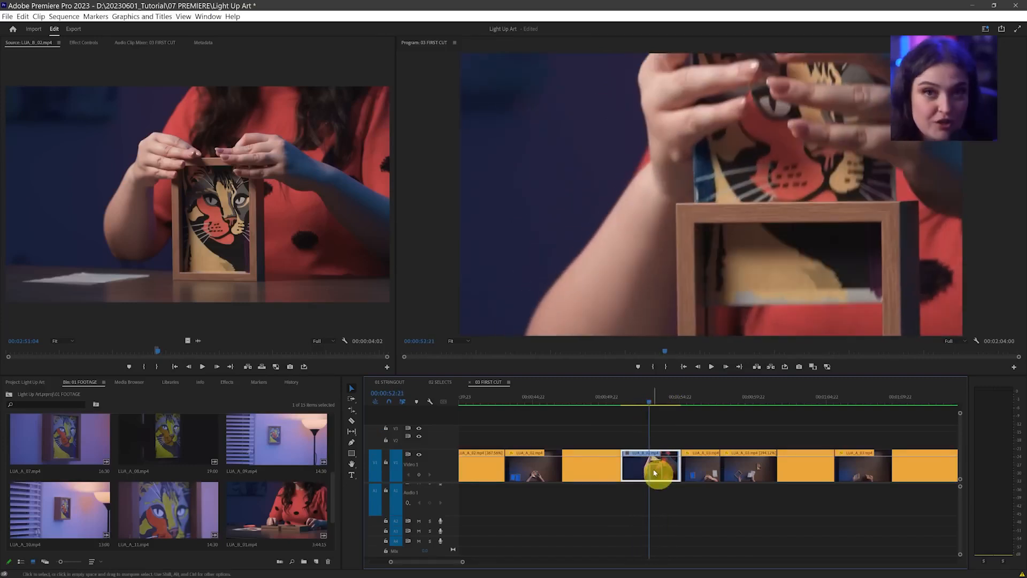
right_click(655, 471)
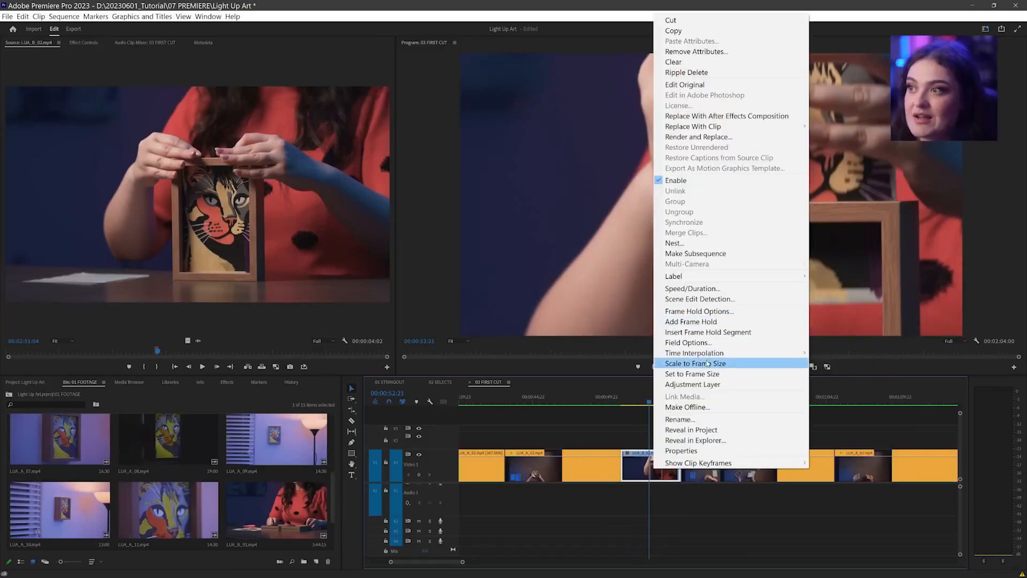
left_click(692, 374)
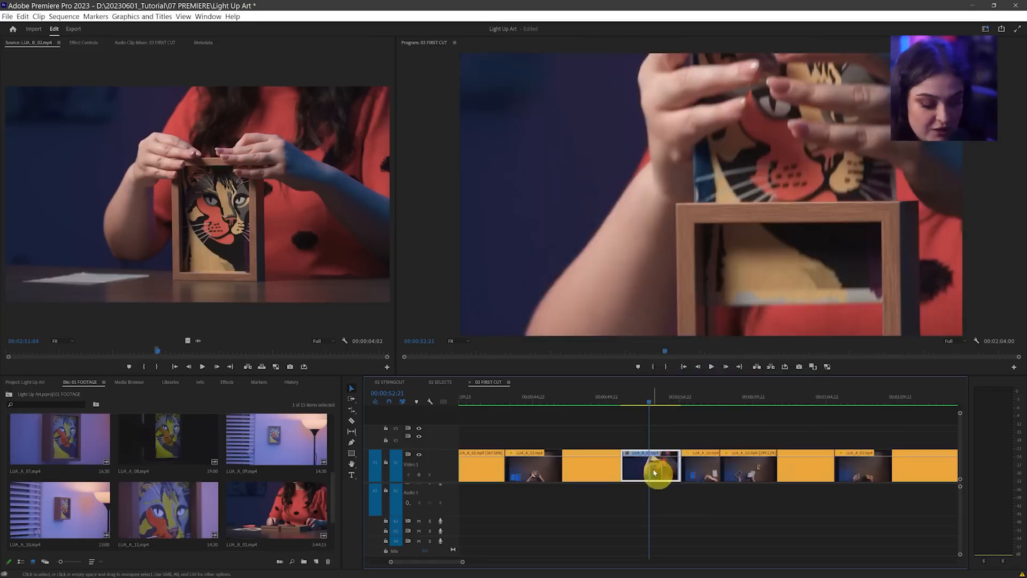
key("ctrl+shift+z")
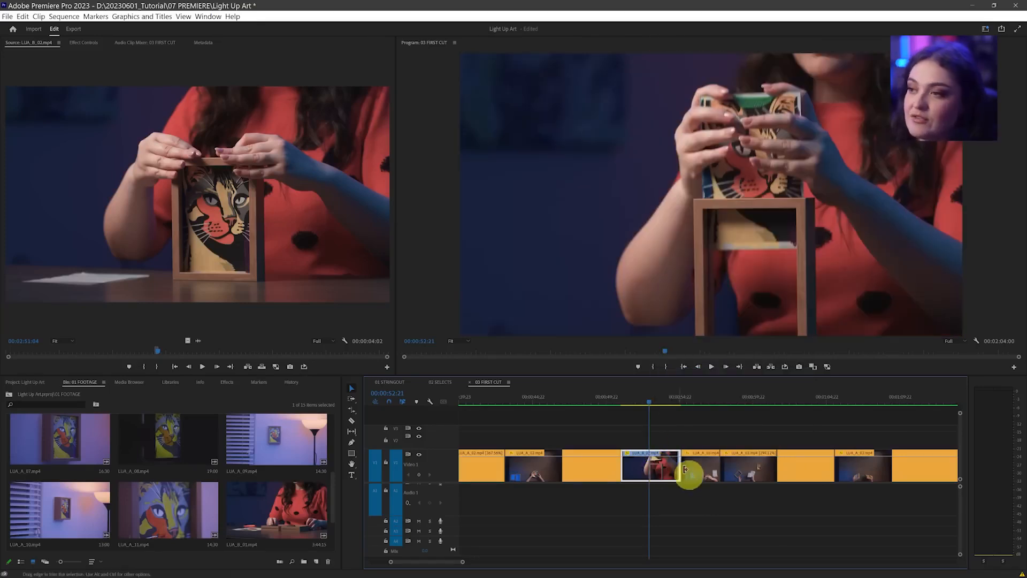
Step: Ripple delete the short LUA_A_03.mp4 clip directly after the inserted LUA_B_02.mp4 segment and review the cut
left_click(705, 401)
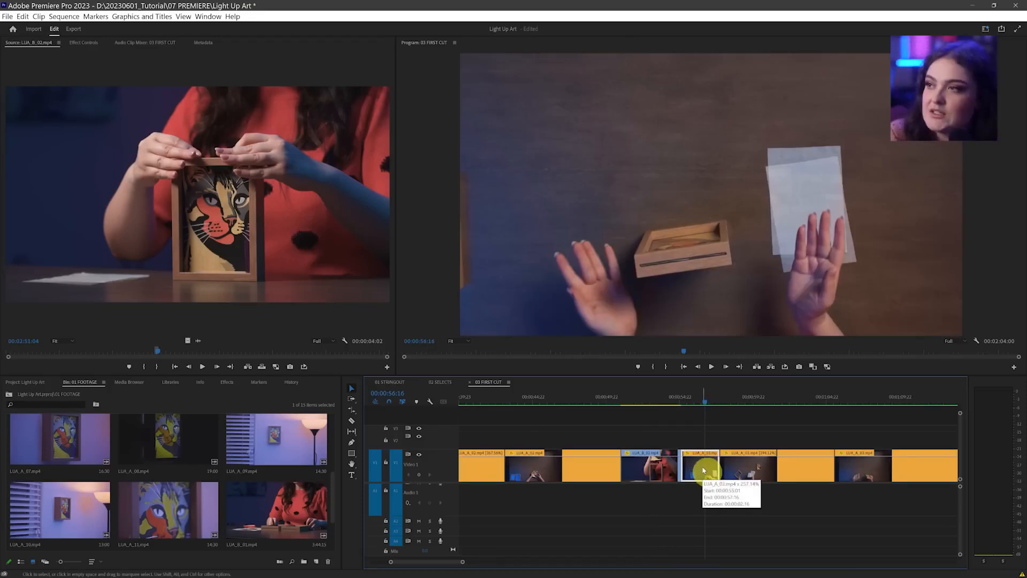
key("shift+Delete")
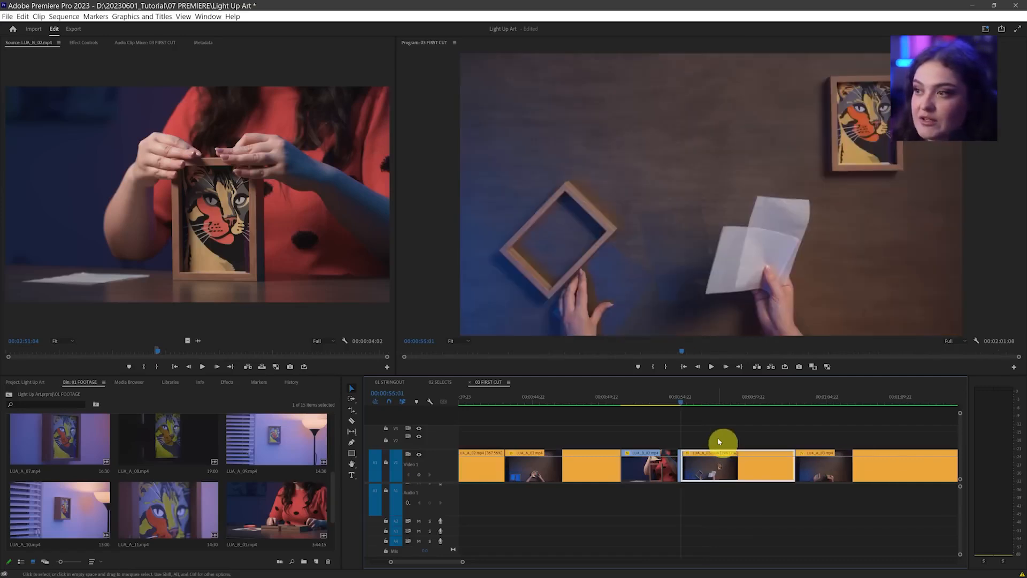
left_click(663, 403)
left_click_drag(667, 403, 607, 408)
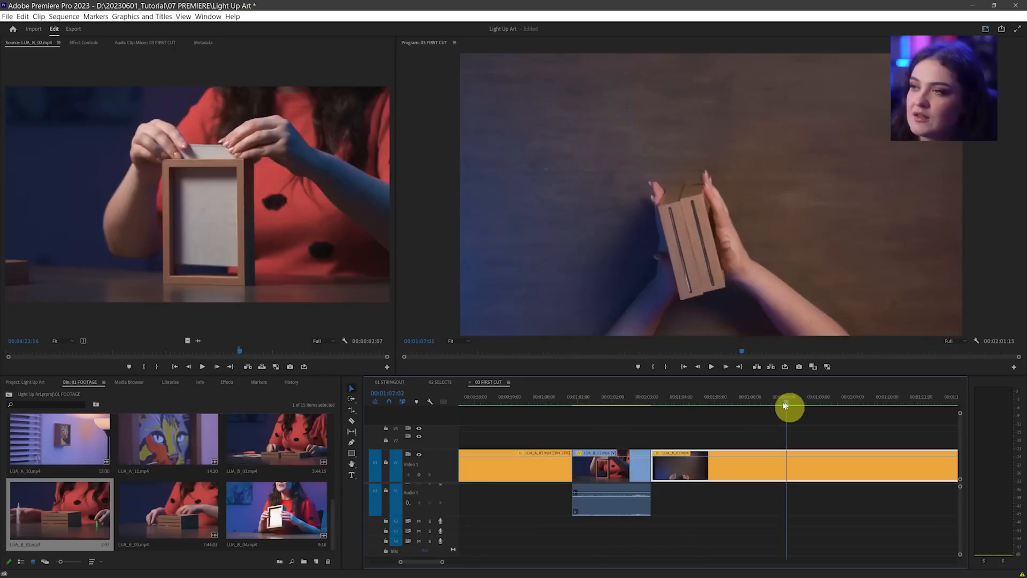
Step: Ripple trim the start of the overhead clip following the B-camera segment up to 00:01:06:14
left_click_drag(788, 406, 758, 407)
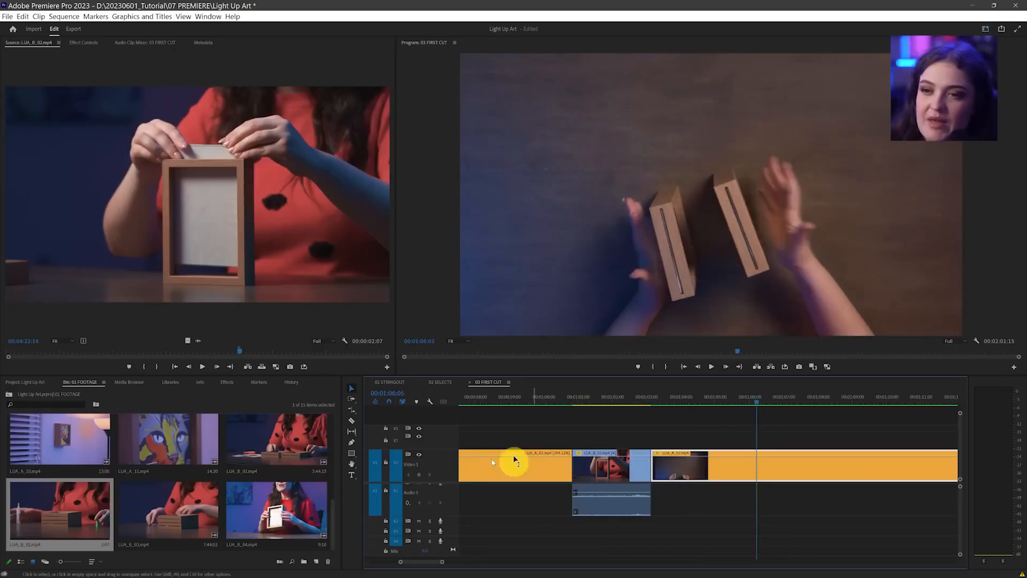
left_click(666, 402)
left_click_drag(667, 403, 771, 411)
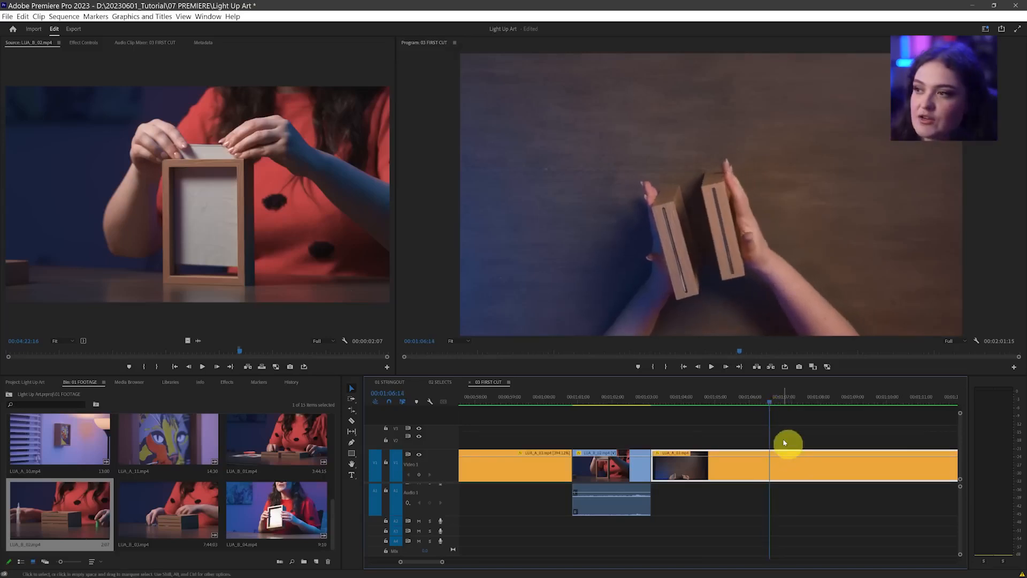
mouse_move(799, 415)
left_mouse_down()
mouse_move(751, 421)
mouse_move(838, 455)
left_mouse_up()
key("ctrl+z")
left_click_drag(769, 411, 767, 531)
left_click_drag(763, 435, 661, 436)
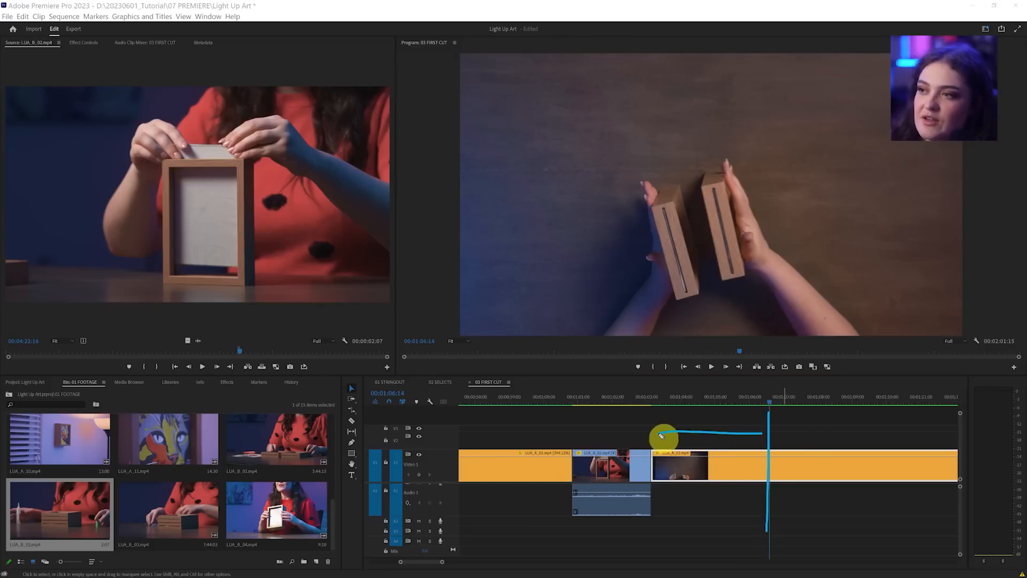
key("Delete")
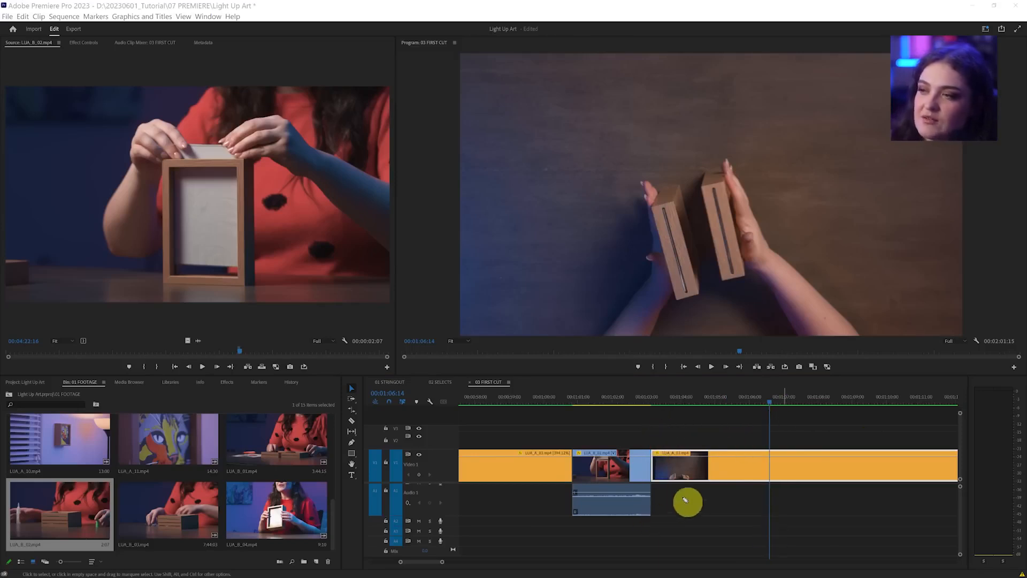
left_click(669, 475)
key("q")
Step: Mark a new 4-second segment of LUA_B_02.mp4 in the Source Monitor where the two frames are brought together
left_click(64, 506)
left_click(261, 346)
left_click_drag(242, 353, 245, 354)
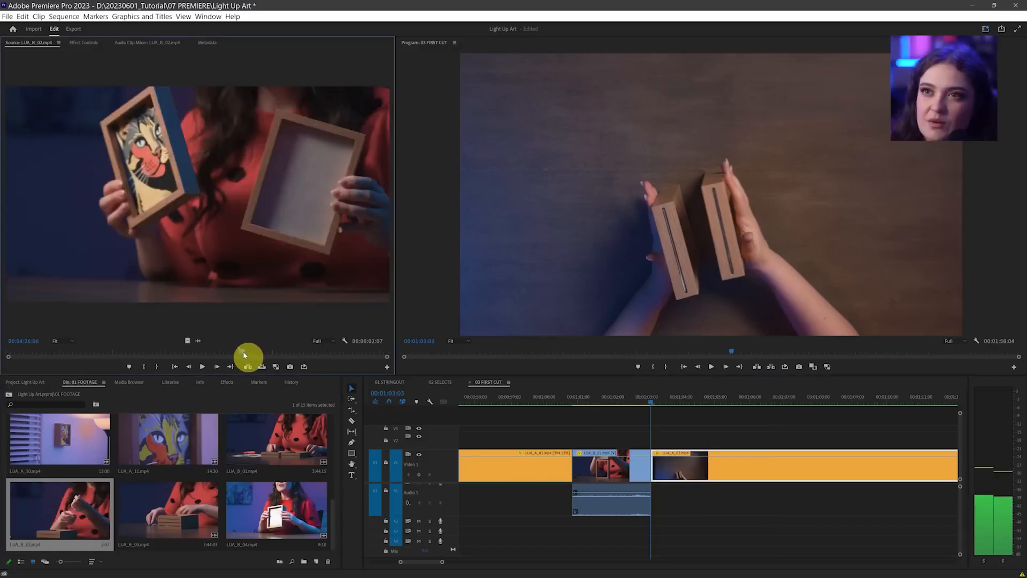
key("i")
left_click_drag(242, 352, 246, 351)
key("i")
key("space")
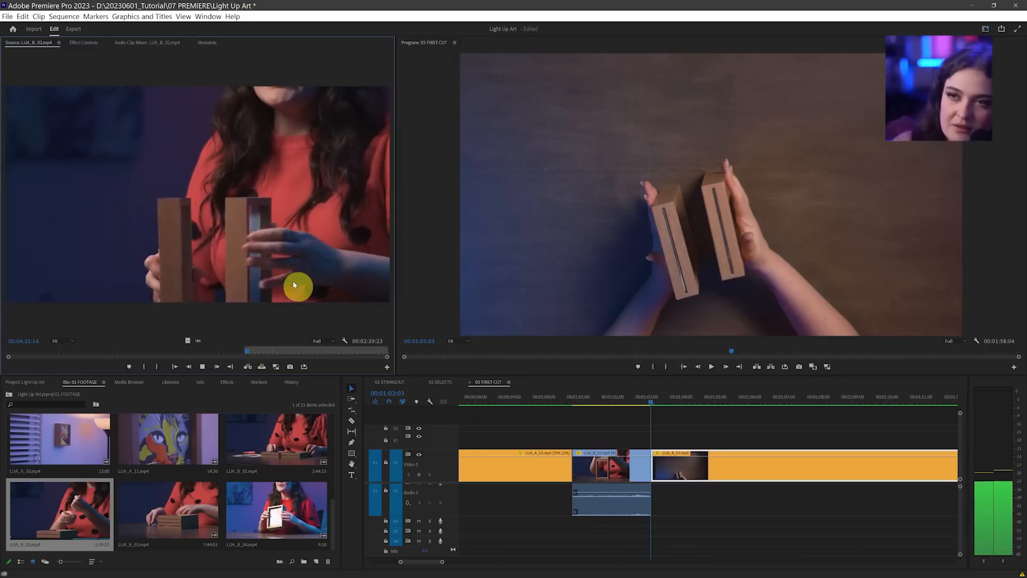
key("space")
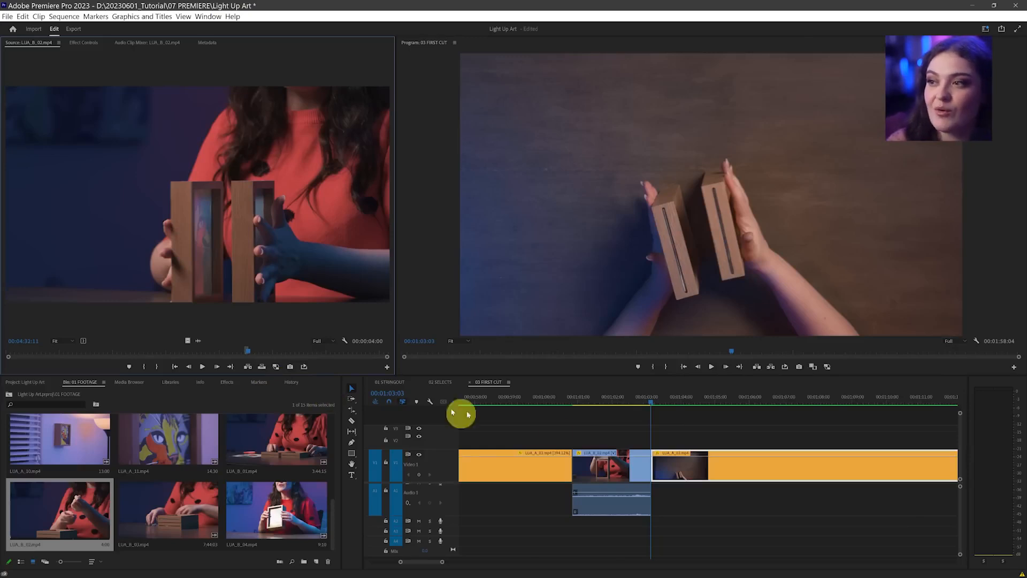
Step: Insert the marked 4-second LUA_B_02.mp4 segment at 00:01:03:03 in the sequence and review it
left_click(676, 433)
key("comma")
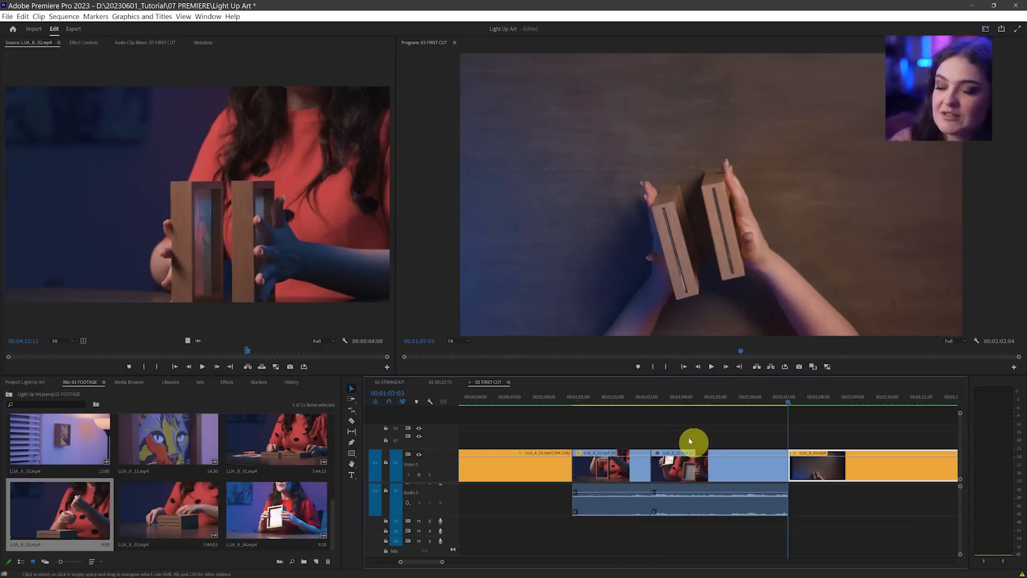
left_click_drag(653, 399, 749, 424)
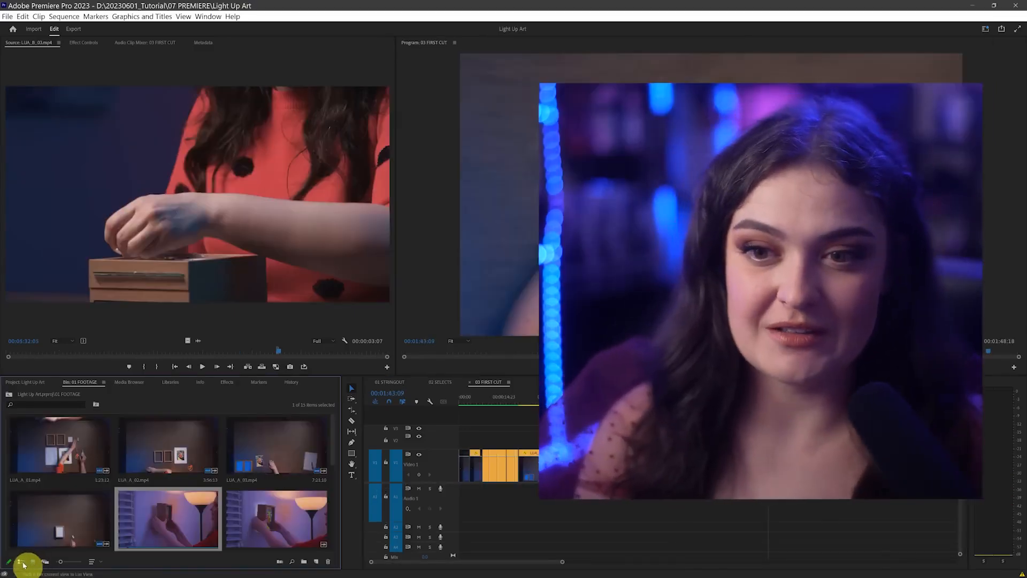
Step: Switch the 01 FOOTAGE bin to list view and examine the frame rates of the magenta-labelled LUA_A clips
left_click(22, 563)
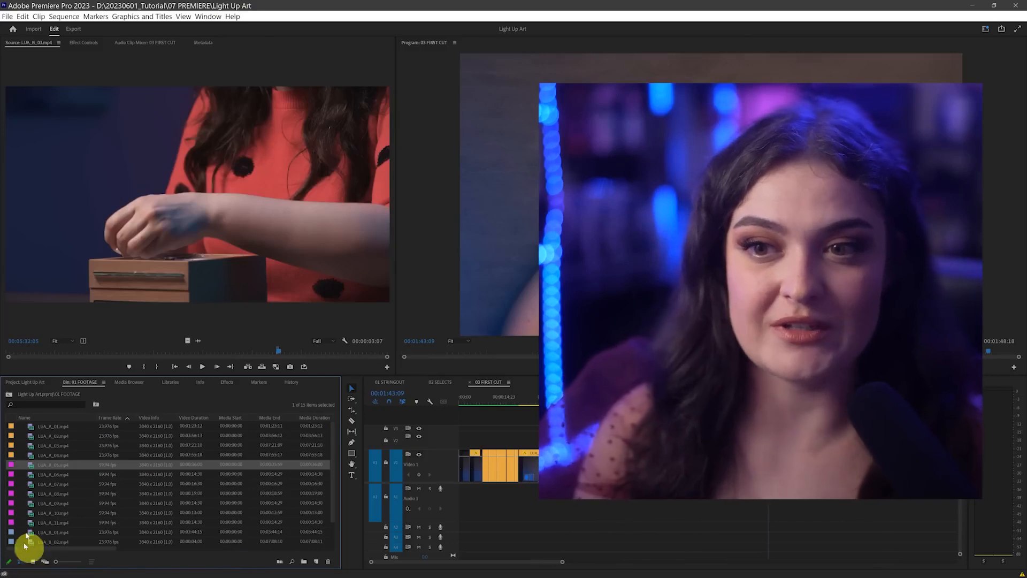
scroll(28, 508, "down", 3)
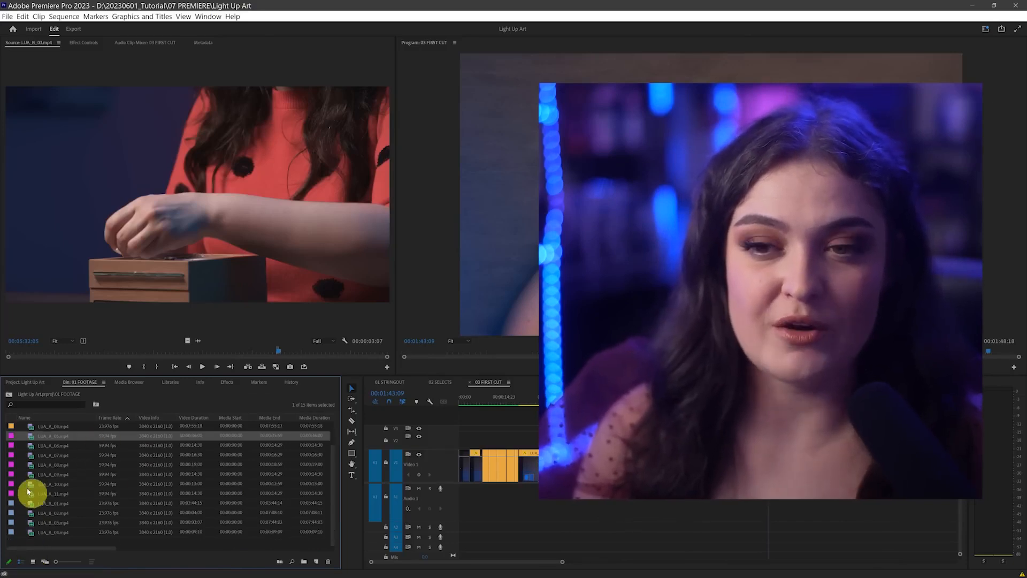
left_click(52, 475)
left_click(56, 446)
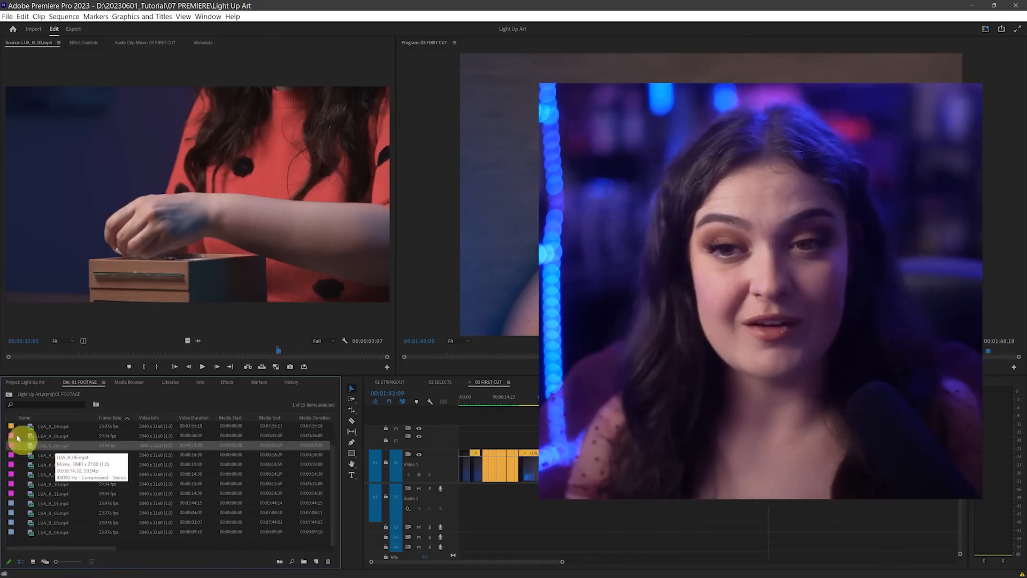
left_click(105, 438)
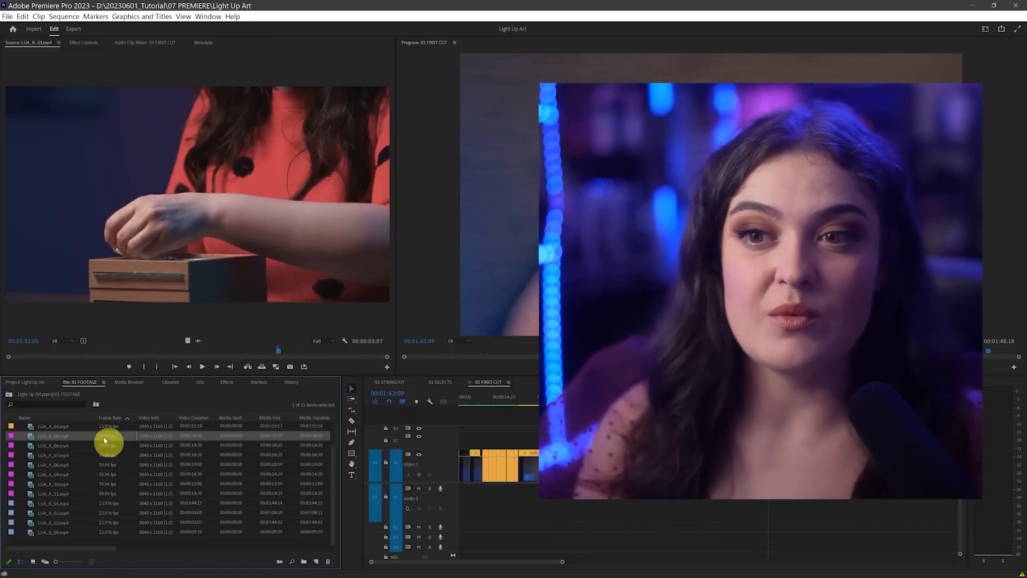
Step: Open LUA_A_06.mp4 in the Source Monitor and preview the shot of the frame being hung on the wall
left_click(12, 465)
left_click(203, 363)
left_click(18, 447)
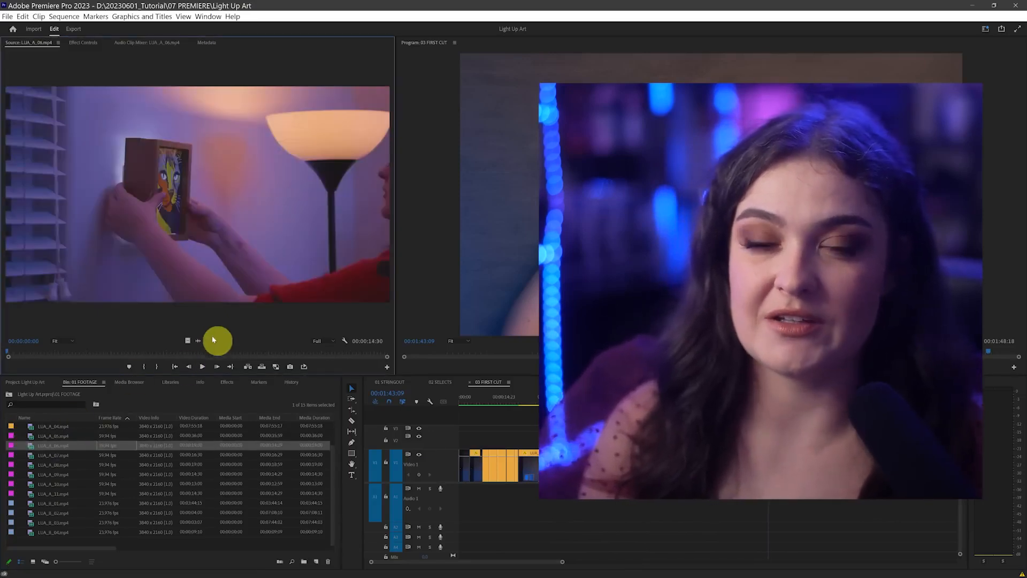
left_click_drag(32, 353, 188, 353)
left_click(204, 369)
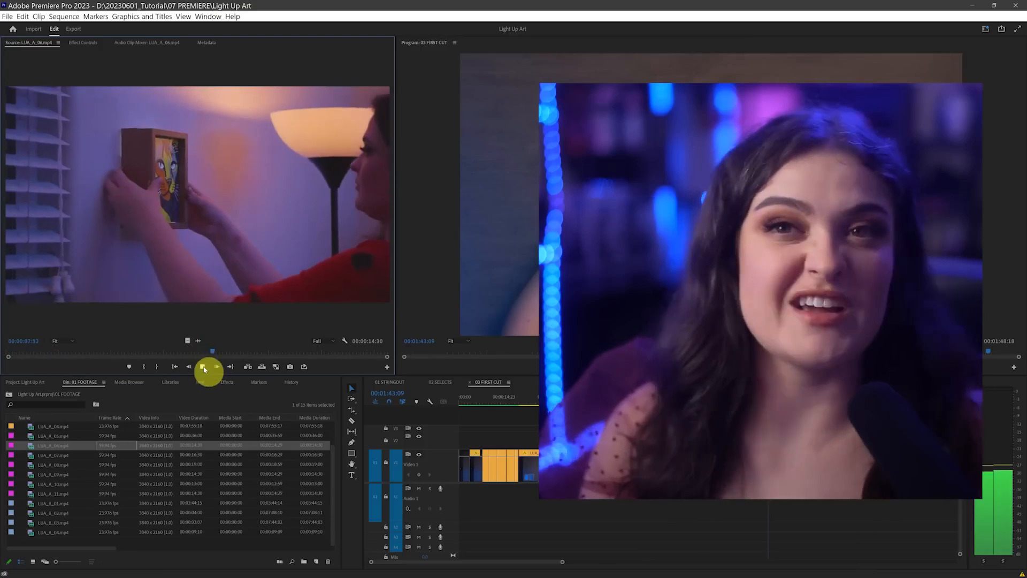
left_click(204, 369)
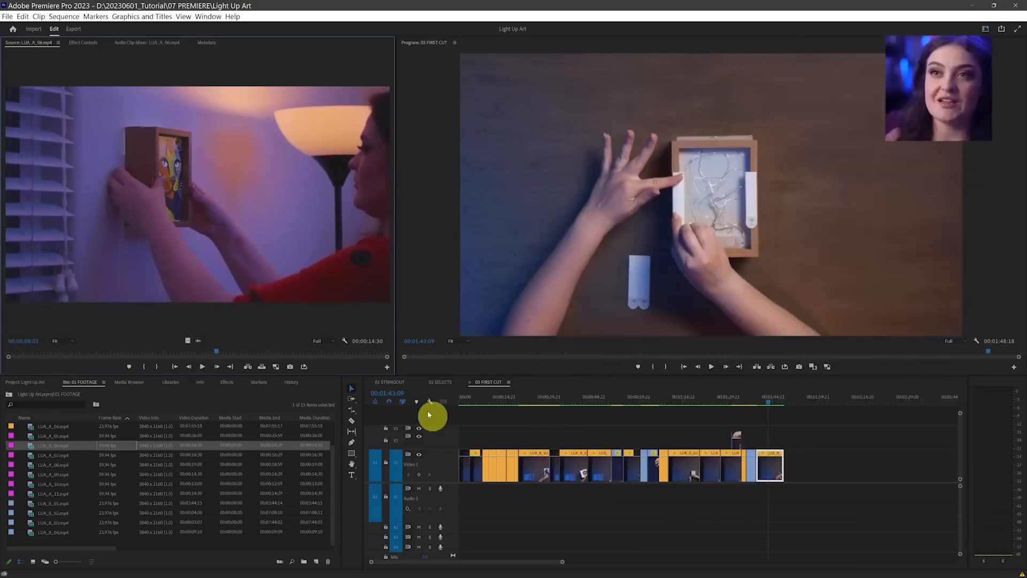
Step: Mark a 00:00:01:43 segment of LUA_A_06.mp4 and add it at the end of the sequence at 00:01:48:18
left_click(794, 404)
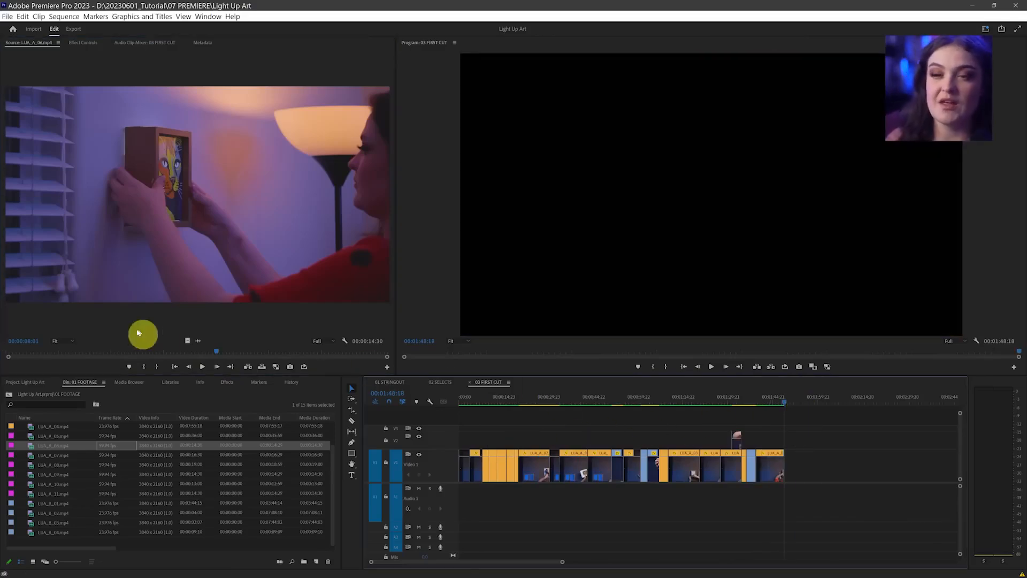
left_click_drag(155, 353, 144, 351)
key("i")
key("space")
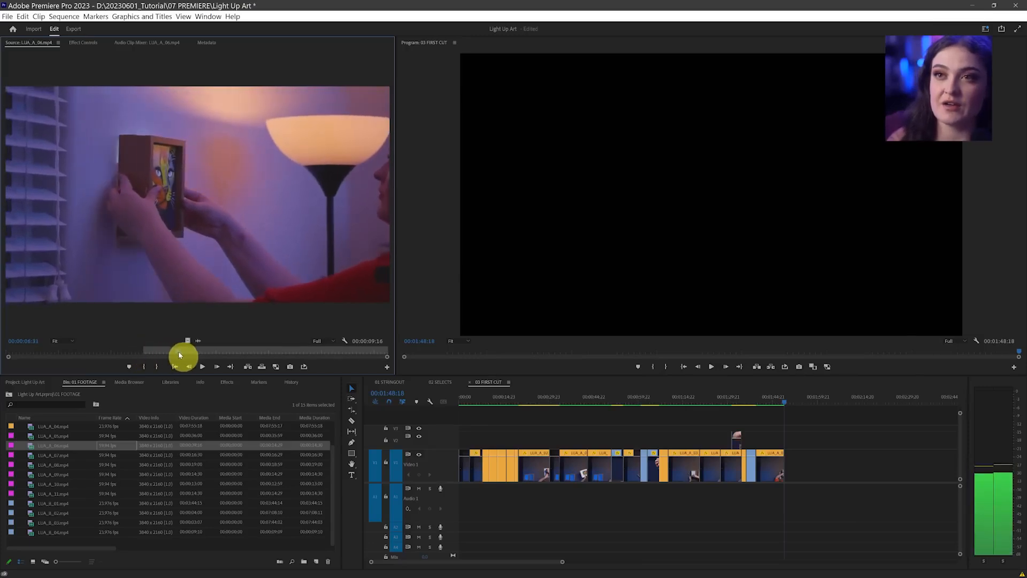
key("o")
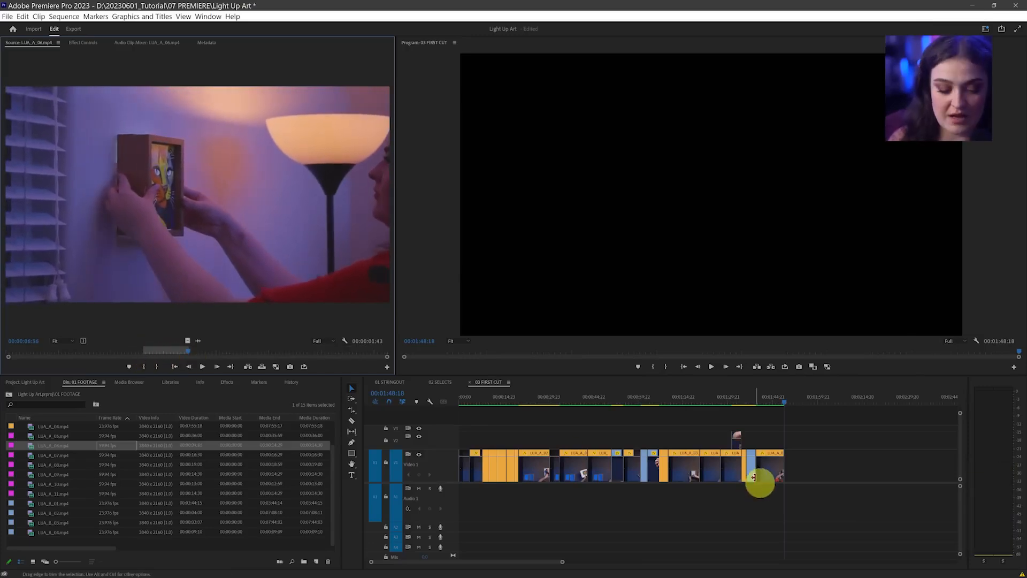
left_click(825, 475)
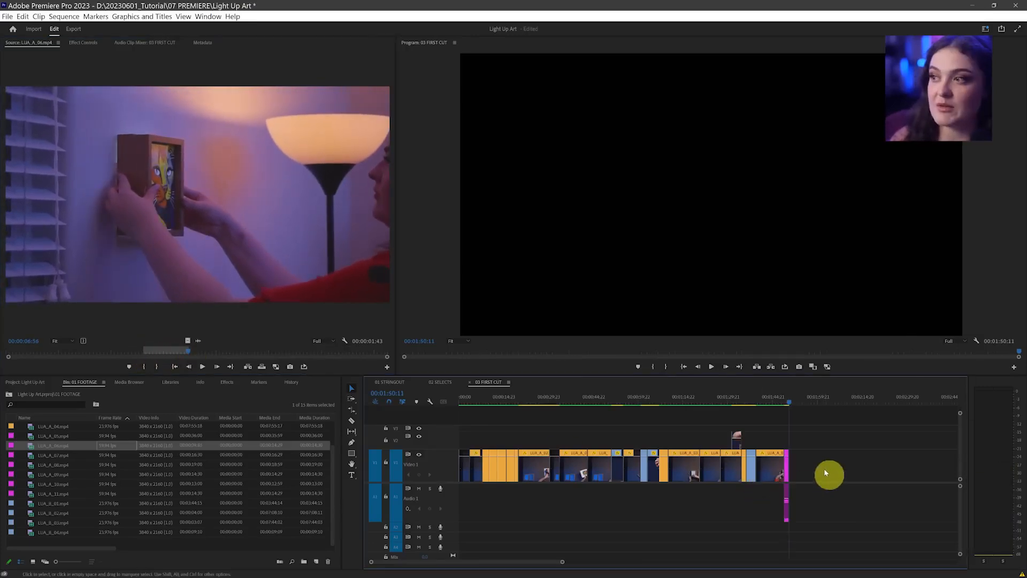
left_click(786, 401)
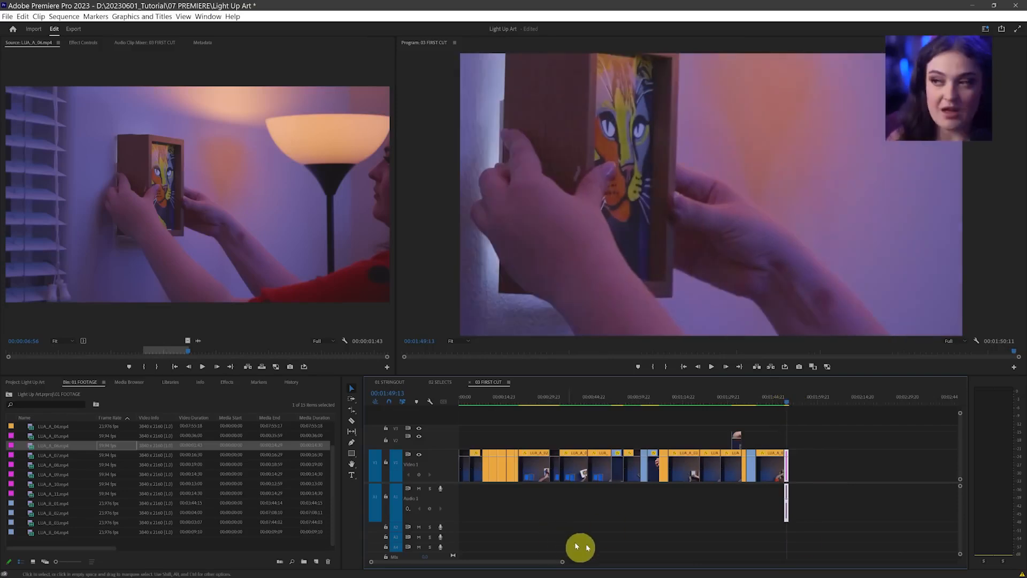
Step: Apply Set to Frame Size to the LUA_A_06.mp4 clip at the end of the sequence
right_click(786, 467)
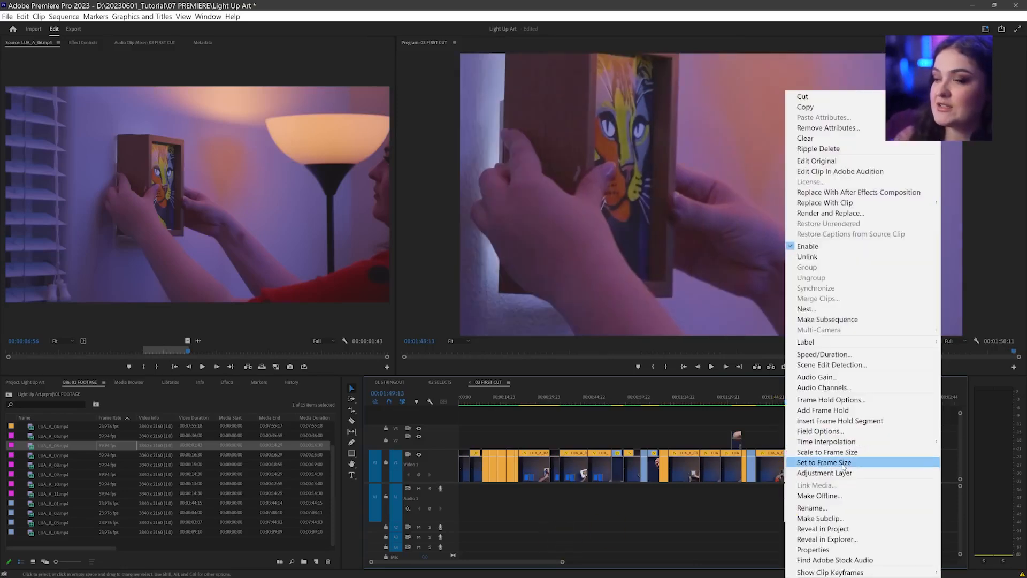
left_click(802, 456)
left_click_drag(562, 564, 469, 568)
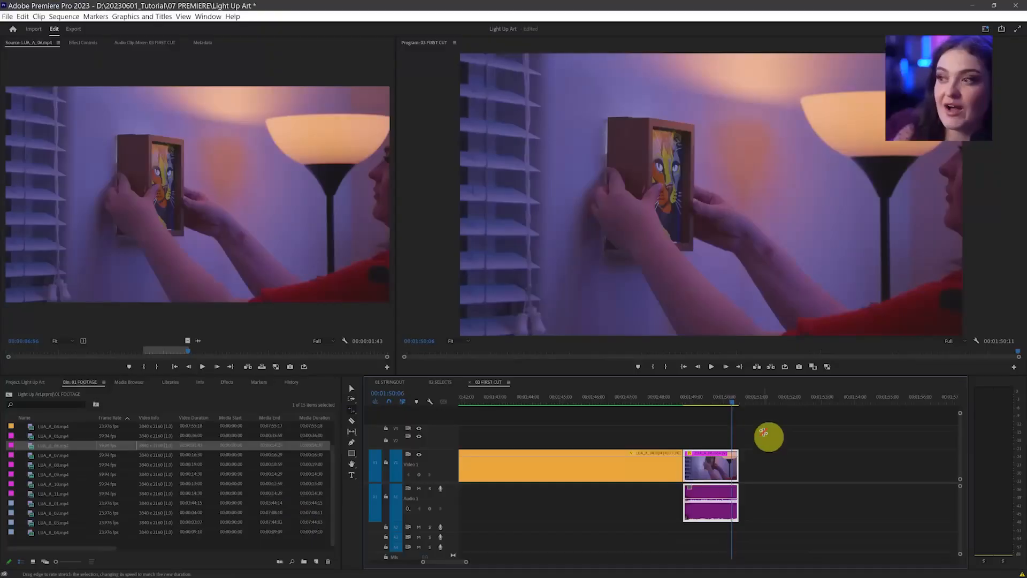
Step: Rate-stretch the LUA_A_06.mp4 clip so it ends at about 00:01:53:10 and play it back
mouse_move(733, 414)
left_mouse_down()
mouse_move(743, 455)
mouse_move(863, 467)
left_mouse_up()
left_click_drag(736, 470, 867, 469)
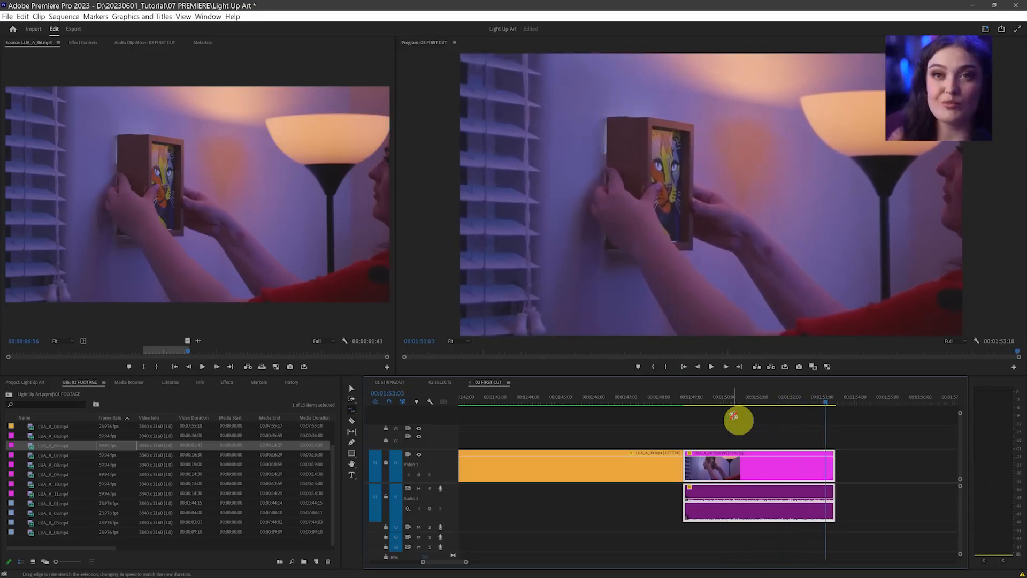
left_click(699, 401)
key("space")
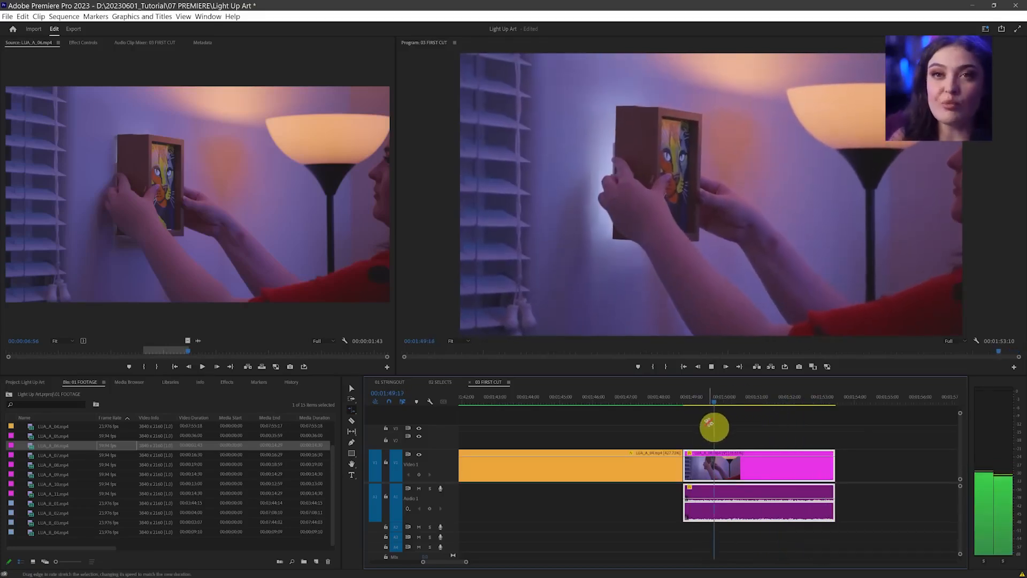
key("space")
Step: Slow LUA_A_06.mp4 further by stretching its end to about 00:01:56:17, and review the playback
left_click_drag(830, 469, 935, 467)
key("space")
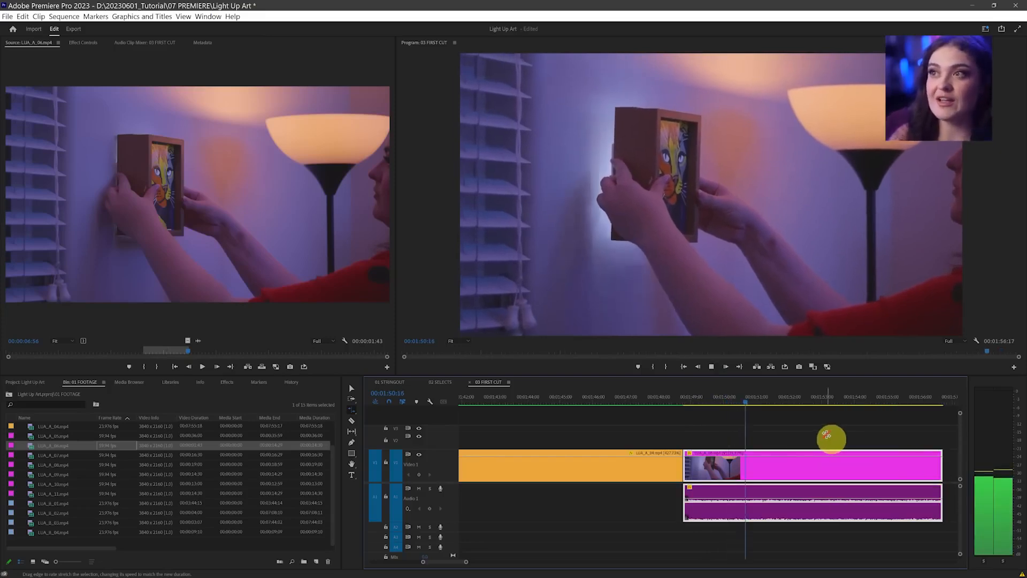
key("space")
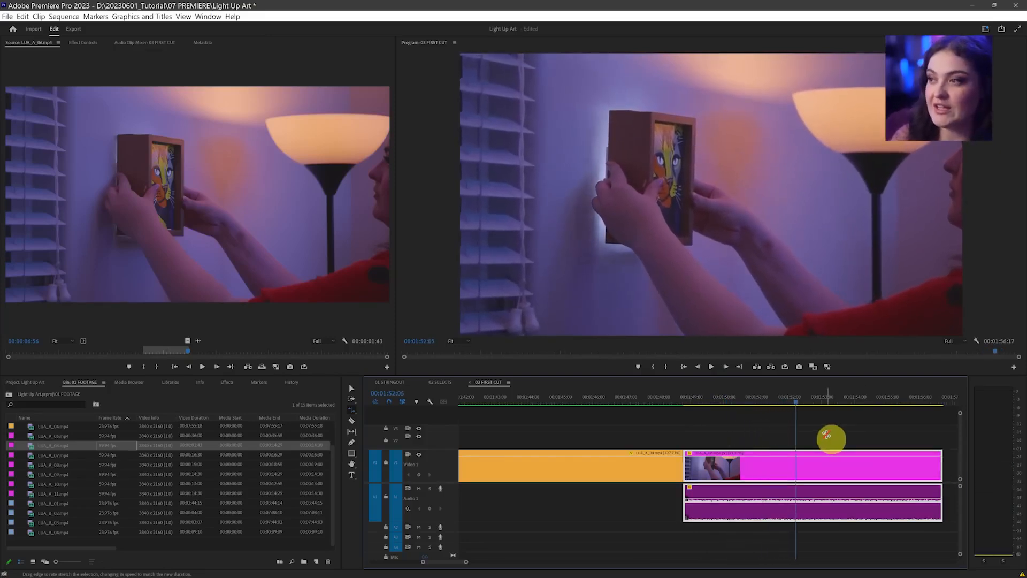
Step: Stretch the end of LUA_A_06.mp4 to about 00:02:01:06 and check its slowed motion in playback
scroll(791, 433, "right", 5)
left_click_drag(795, 471, 945, 473)
key("space")
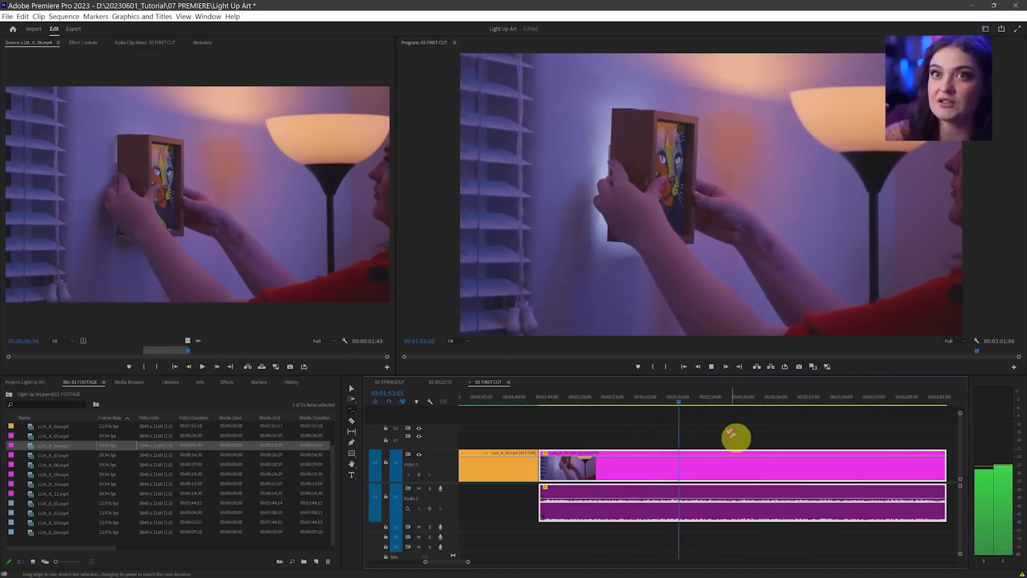
key("space")
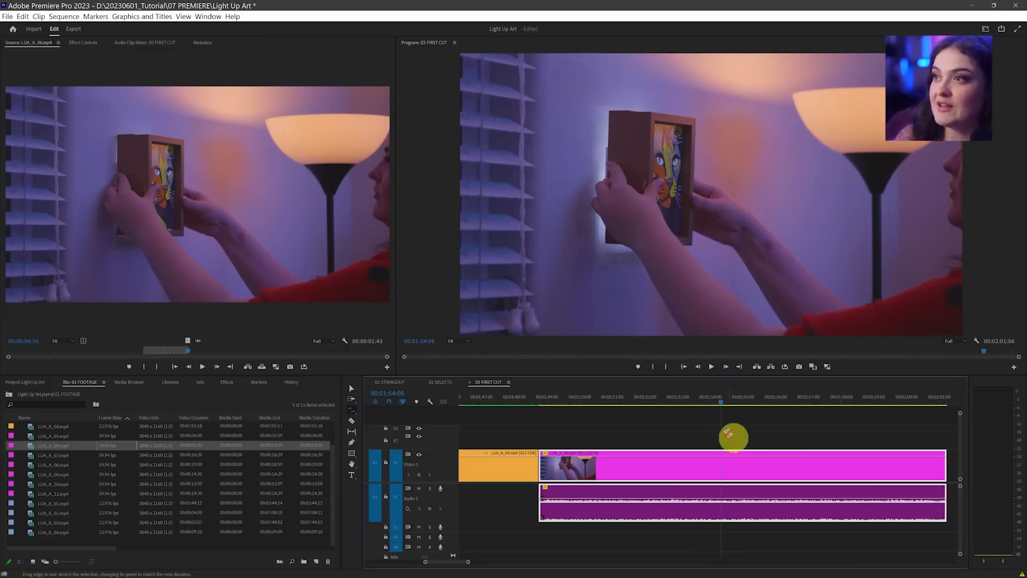
key("space")
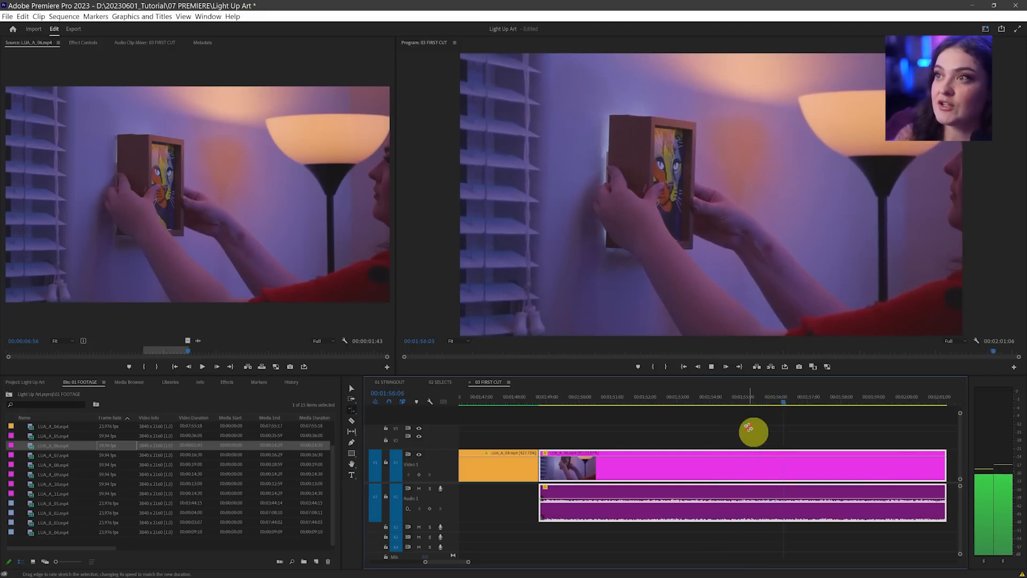
key("space")
Step: Replay the stretched LUA_A_06.mp4 clip from about 00:01:50:09, and delete it from the sequence
left_click(593, 402)
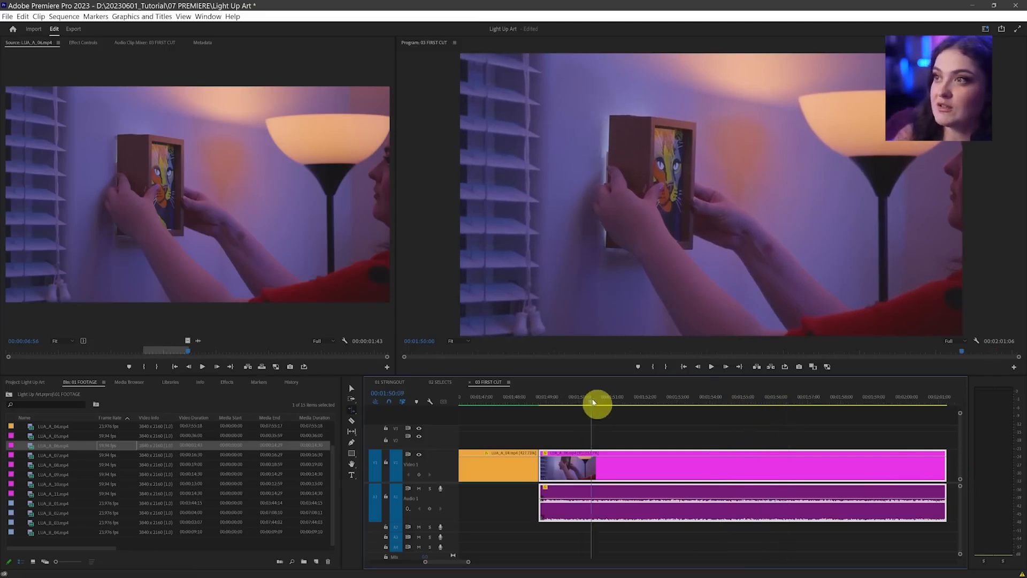
key("space")
key("space")
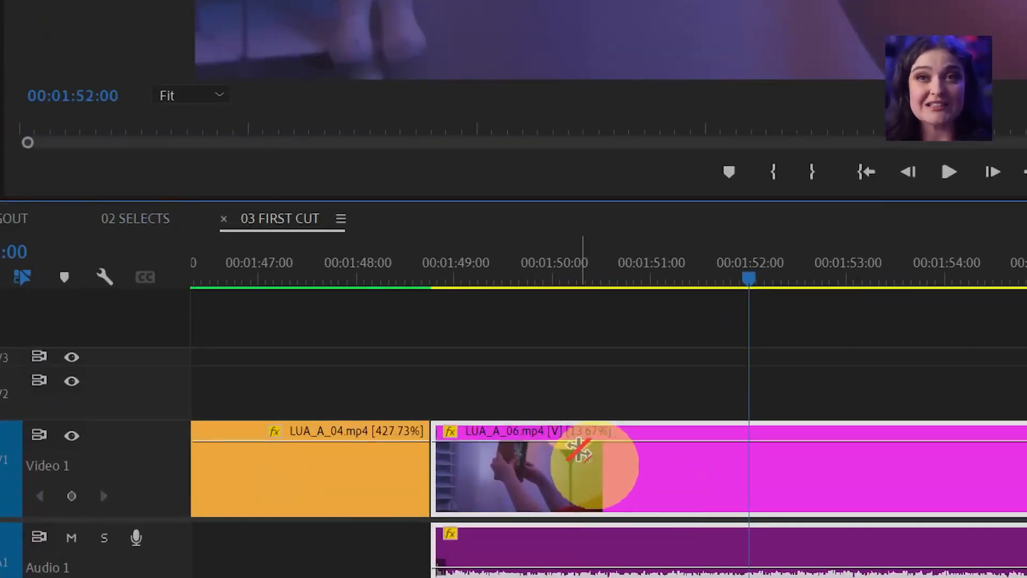
scroll(579, 458, "down", 5)
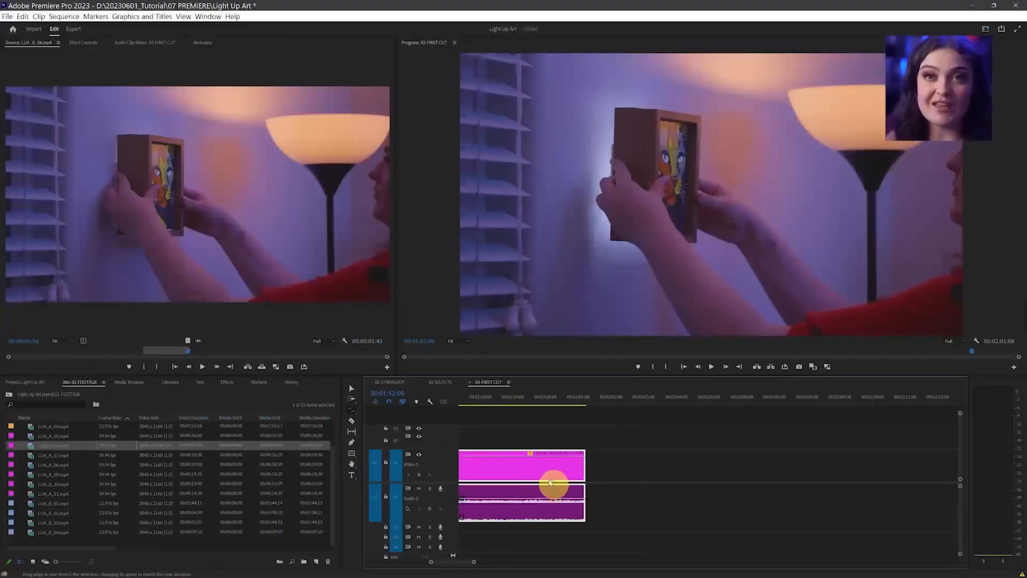
scroll(516, 486, "up", 4)
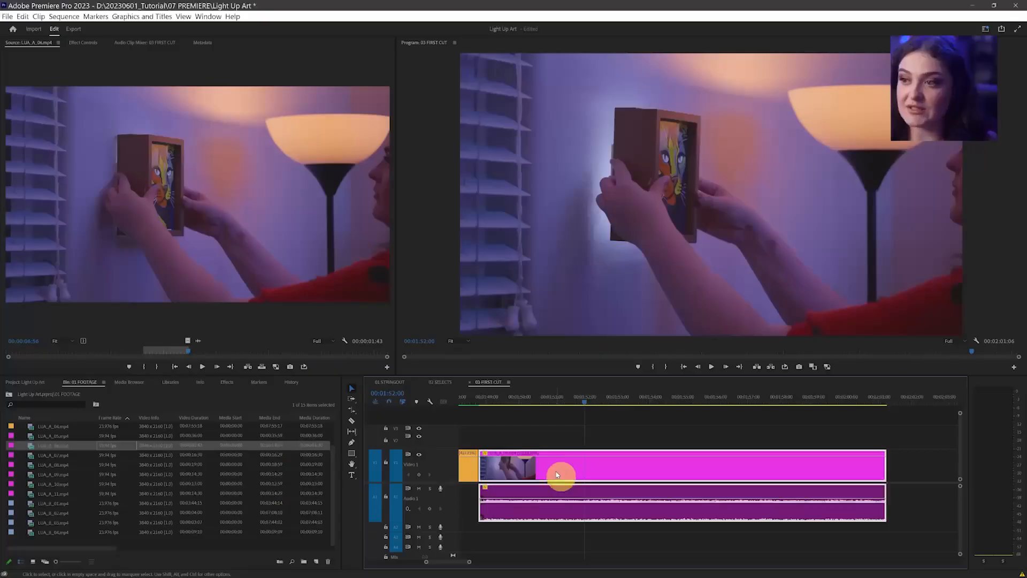
key("Delete")
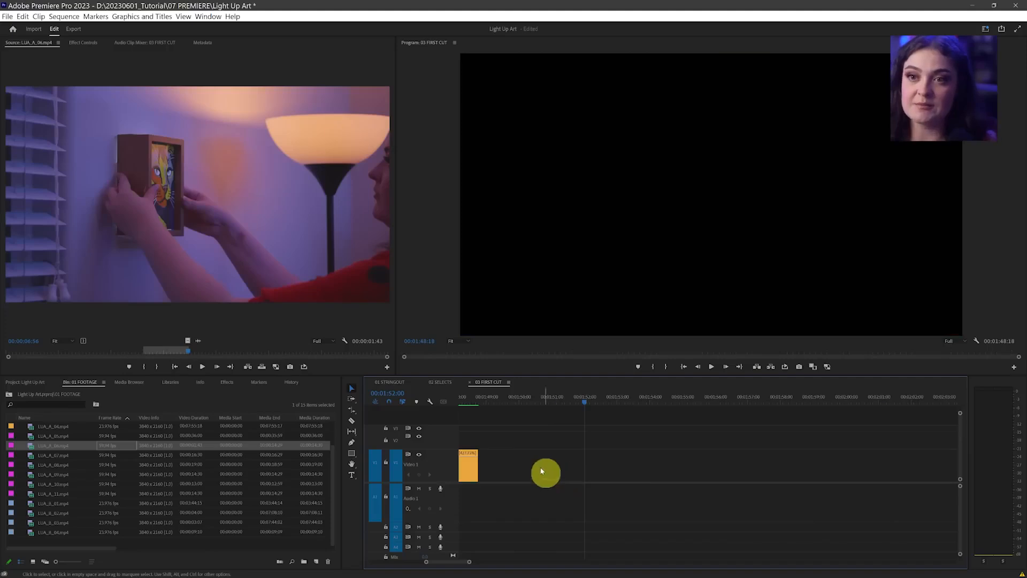
Step: Interpret the 59.94 fps clips LUA_A_05.mp4 through LUA_A_11.mp4 at an assumed frame rate of 23.976 fps
left_click(117, 436)
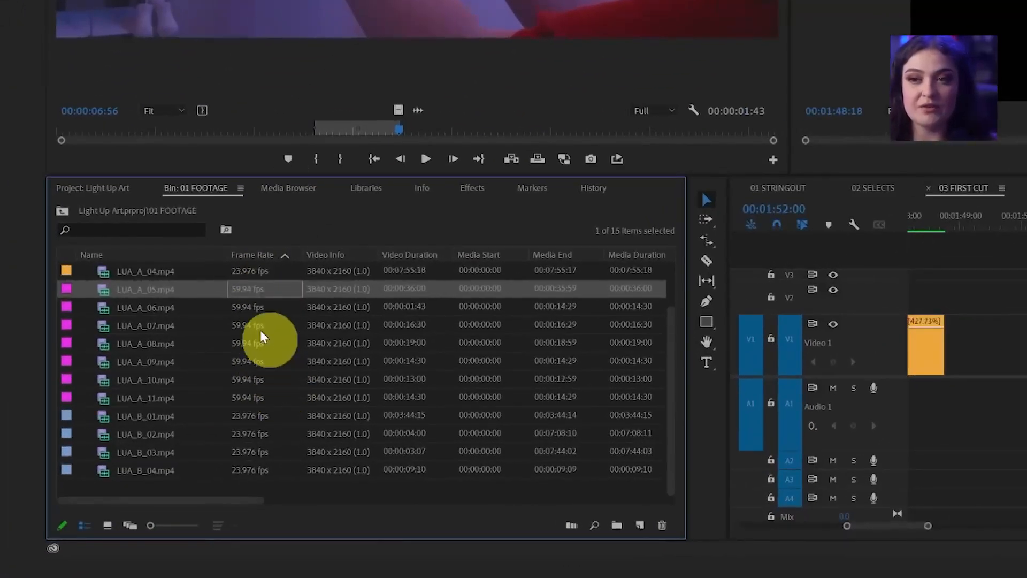
left_click(132, 396, "shift")
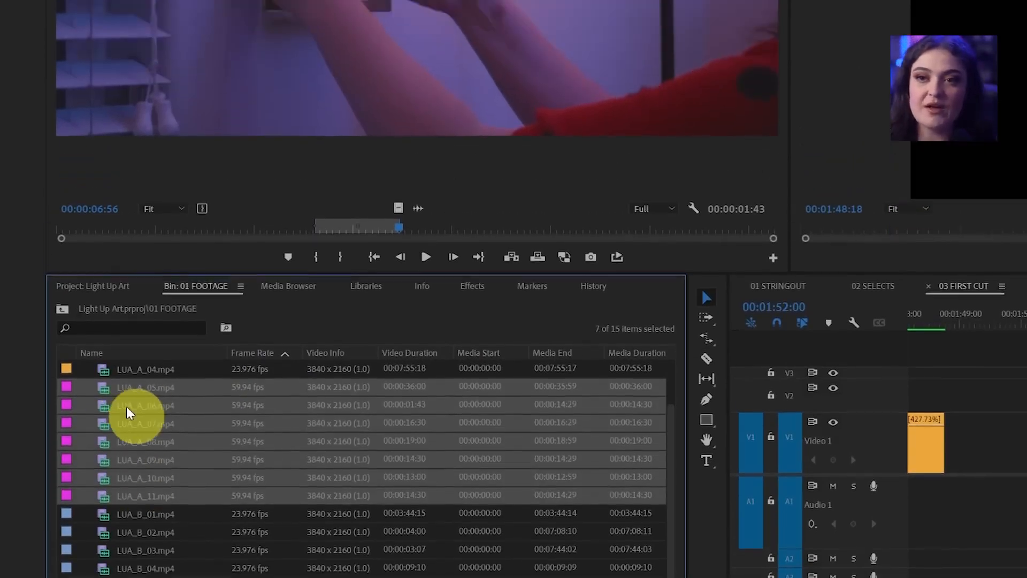
right_click(123, 315)
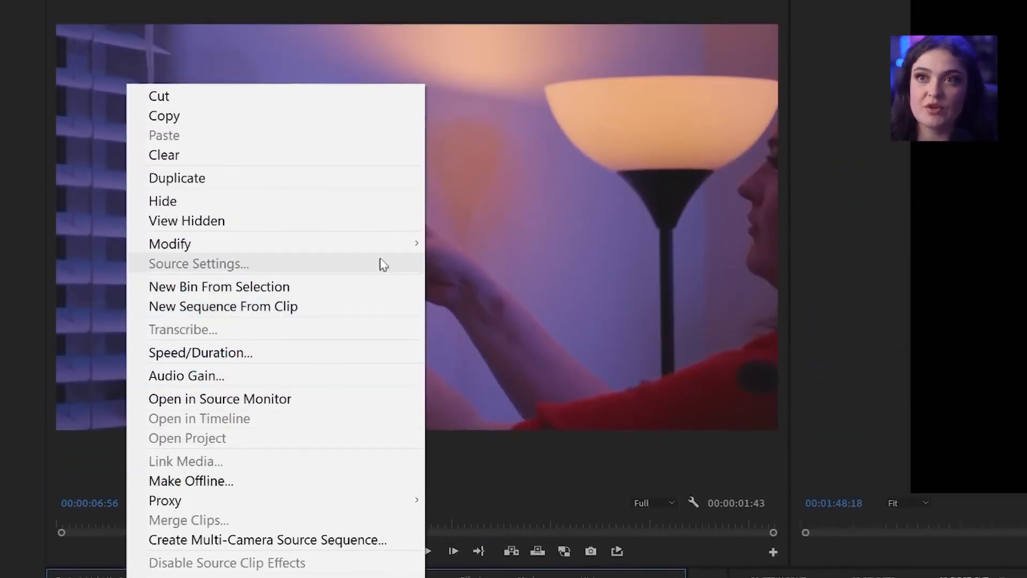
mouse_move(383, 154)
left_click(566, 269)
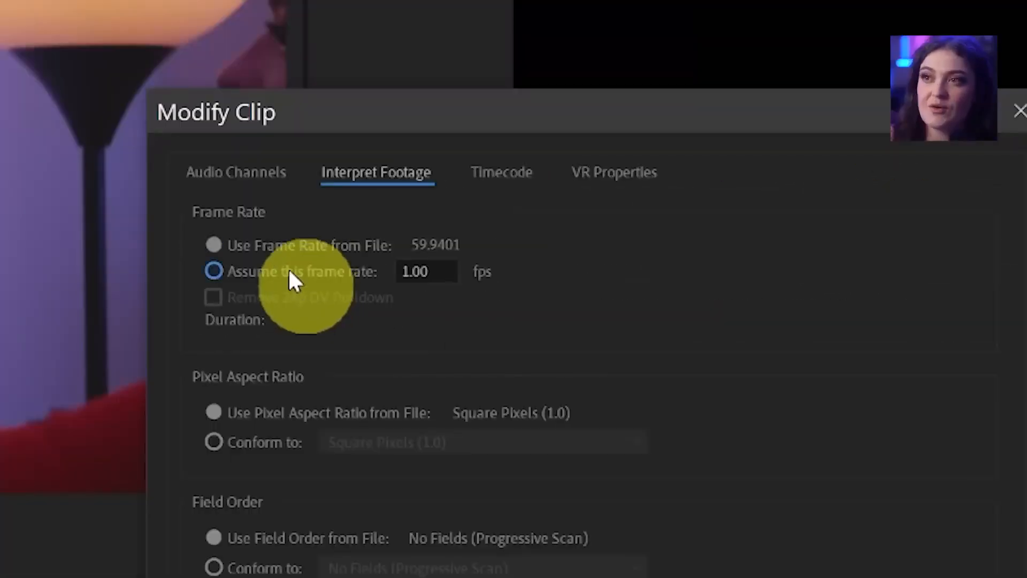
left_click(289, 271)
left_click(433, 271)
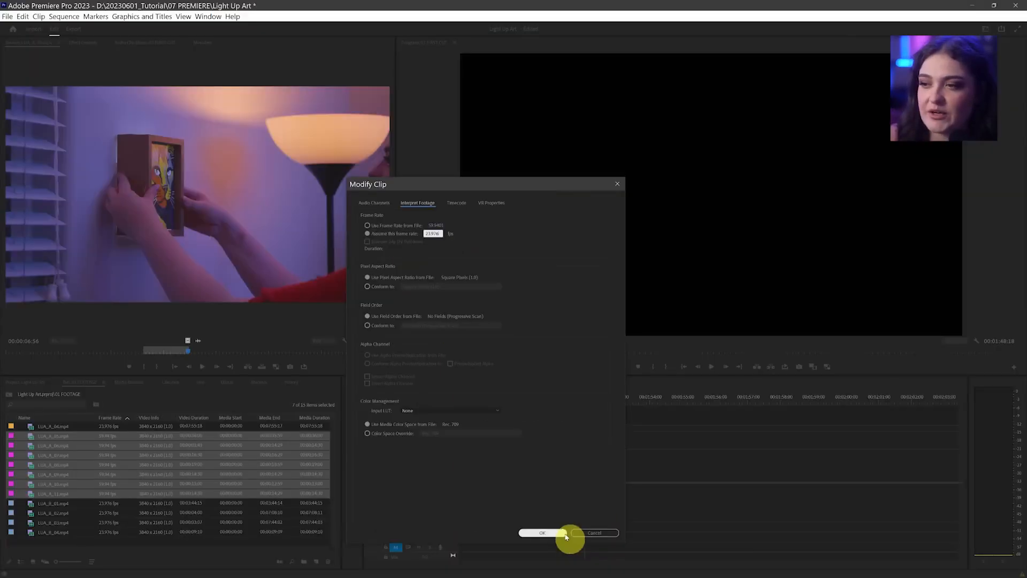
left_click(564, 535)
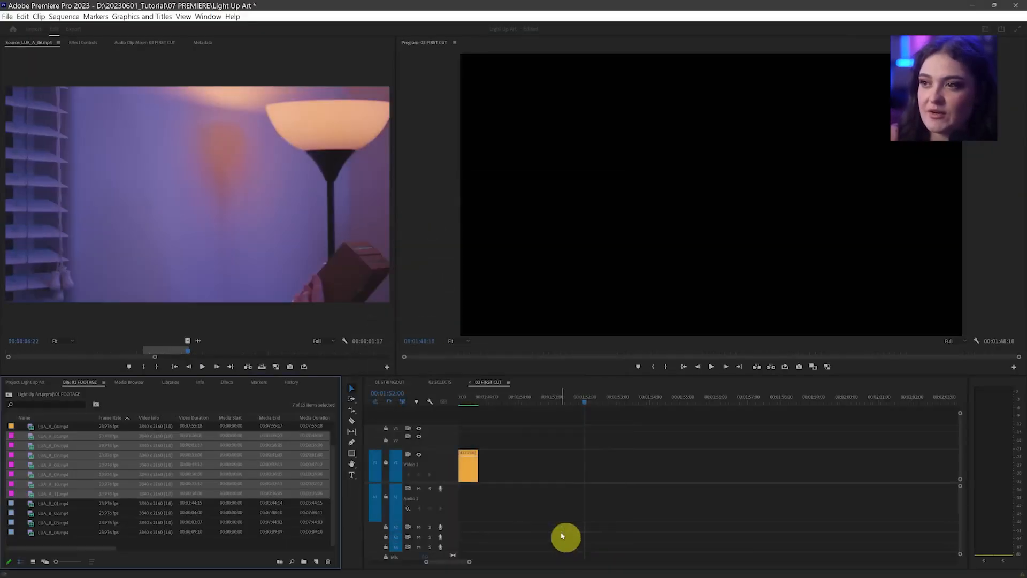
Step: Open LUA_A_05.mp4 in the Source Monitor and preview its motion at the reinterpreted frame rate
left_click(49, 427)
double_click(34, 435)
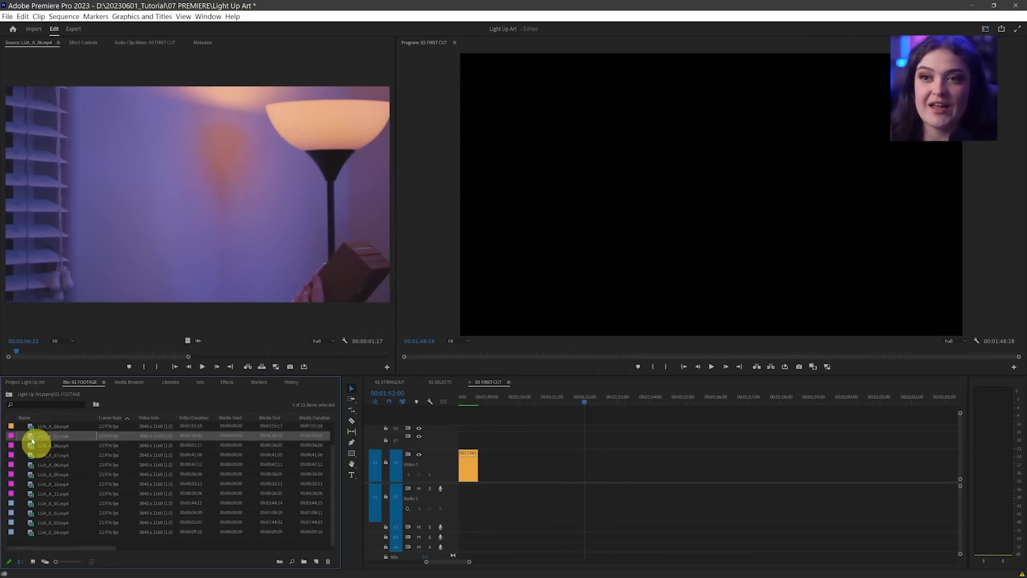
left_click(201, 366)
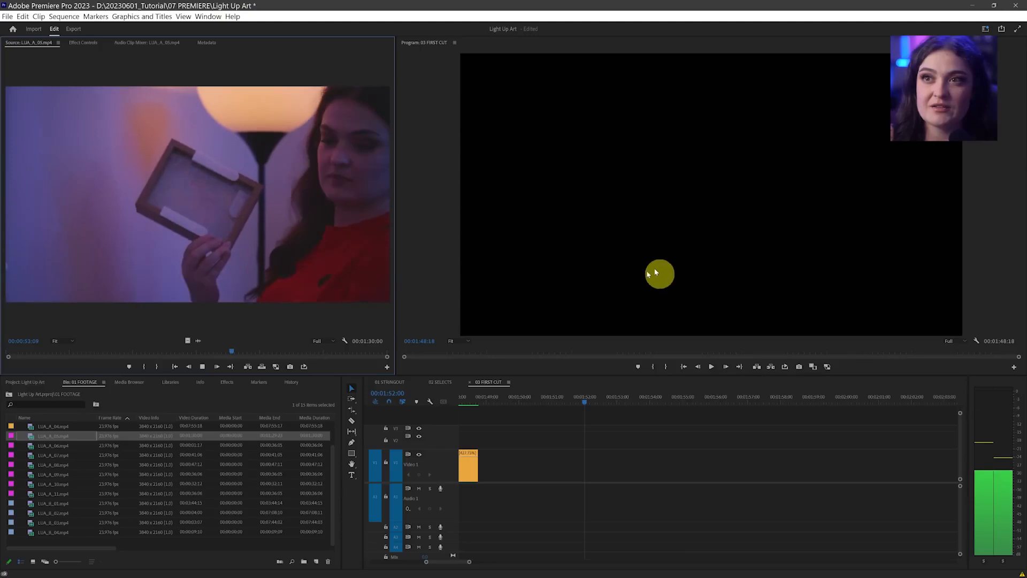
key("space")
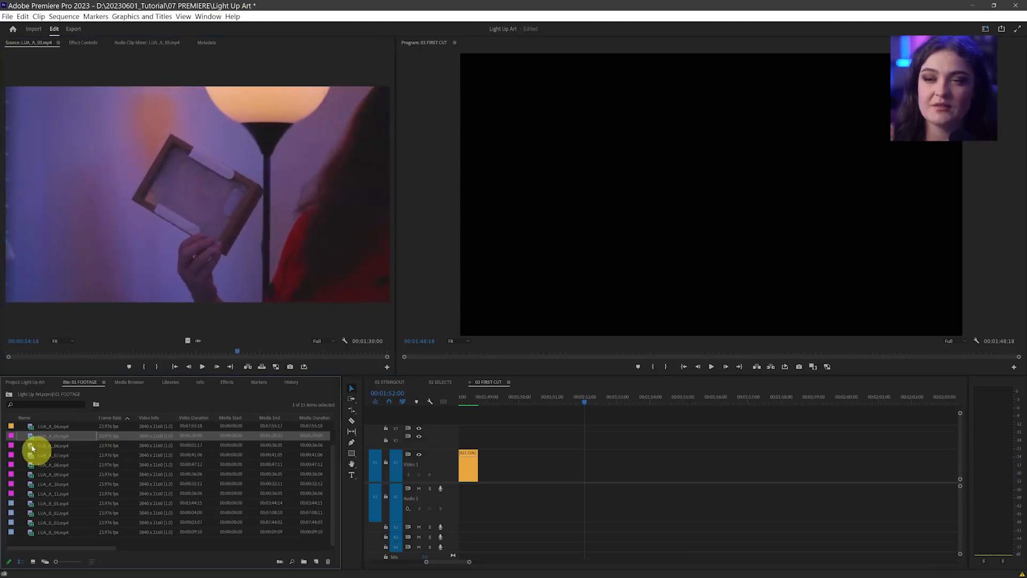
Step: Open LUA_A_06.mp4 in the Source Monitor and mark a 00:00:04:10 segment of the frame being hung on the wall
double_click(32, 448)
left_click_drag(155, 357, 568, 345)
left_click_drag(84, 353, 145, 352)
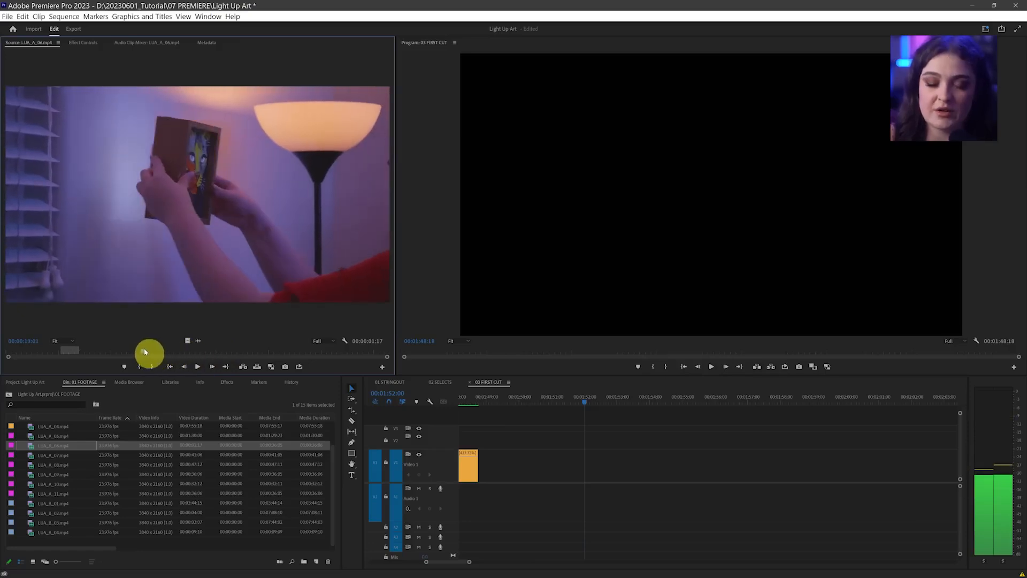
key("i")
key("space")
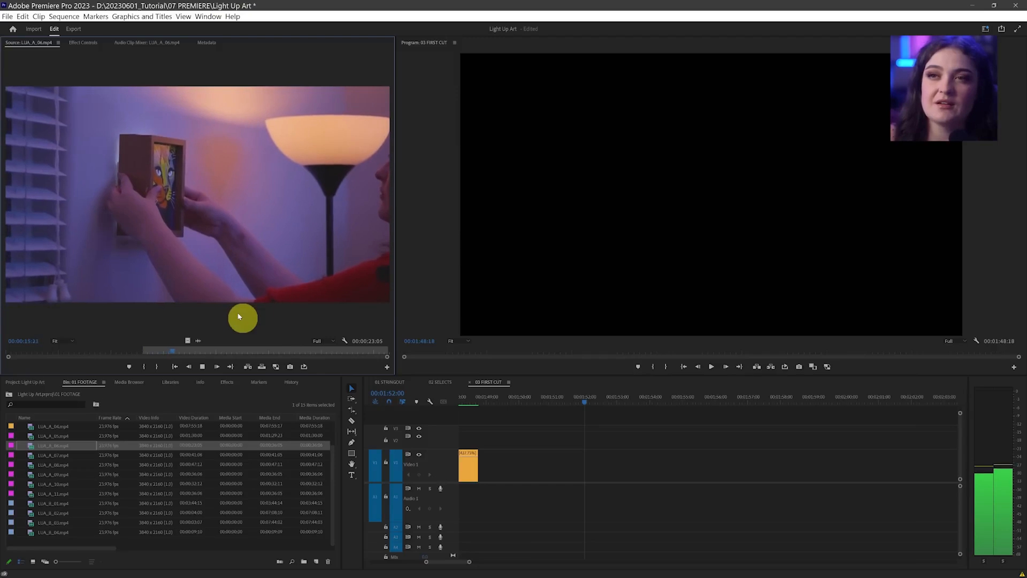
key("o")
key("space")
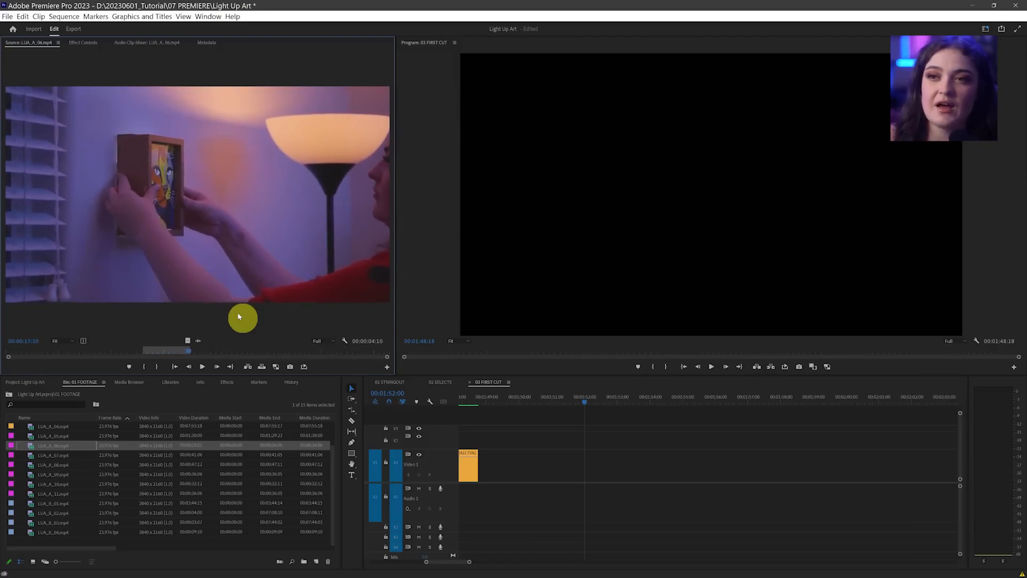
Step: Insert the marked LUA_A_06.mp4 segment at the end of the sequence at 00:01:48:18 and save the project
scroll(538, 513, "up", 5)
left_click(632, 405)
left_click(248, 367)
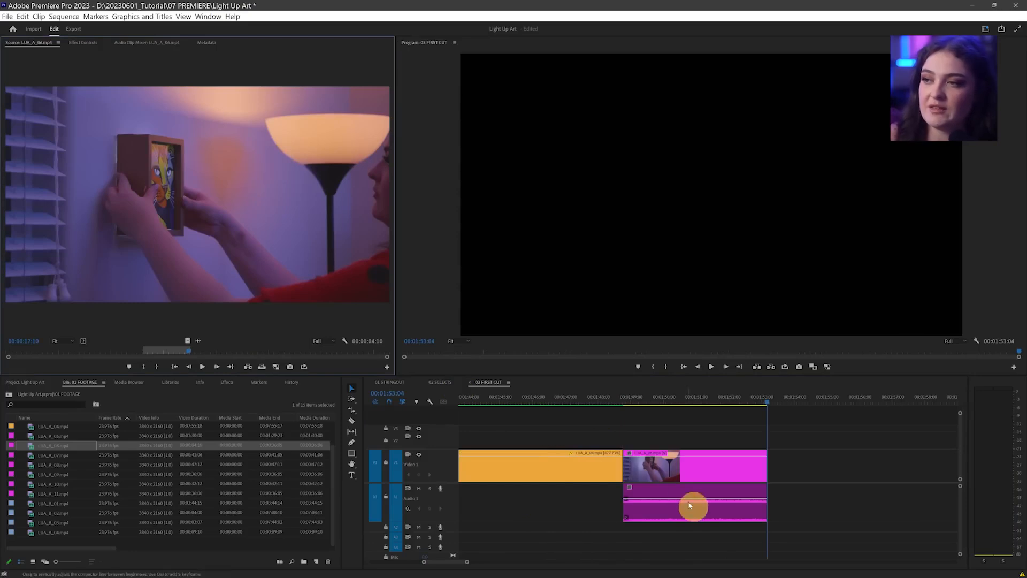
left_click(665, 402)
left_click_drag(468, 562, 442, 562)
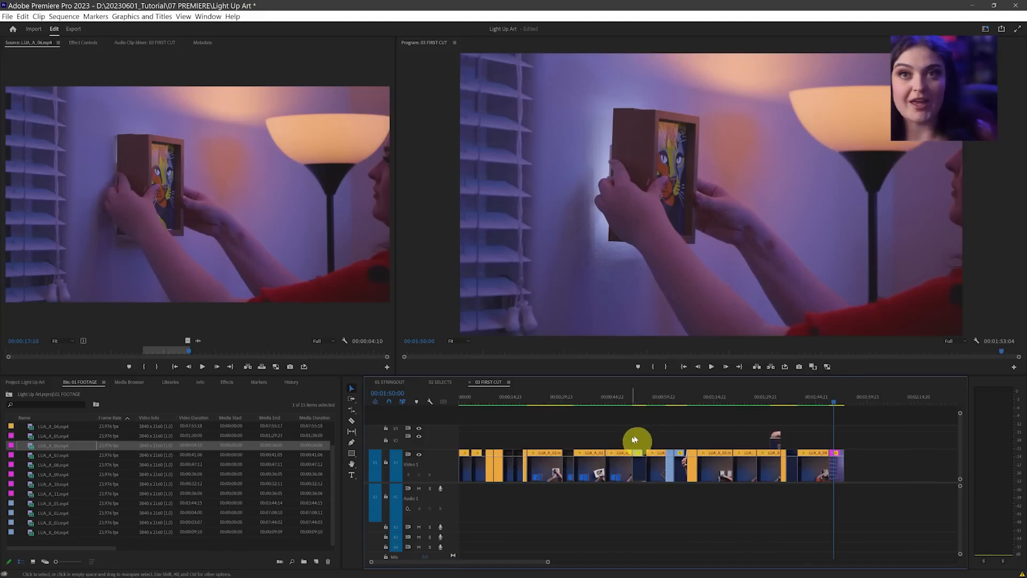
key("ctrl+s")
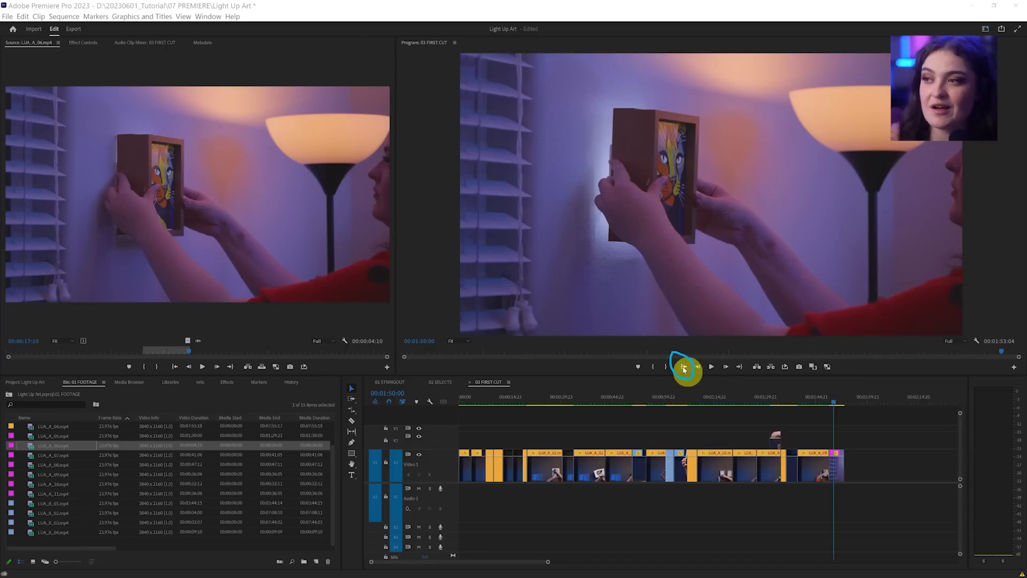
Step: Return the playhead to the start of the 03 FIRST CUT sequence
left_click(684, 367)
left_click_drag(652, 395, 436, 406)
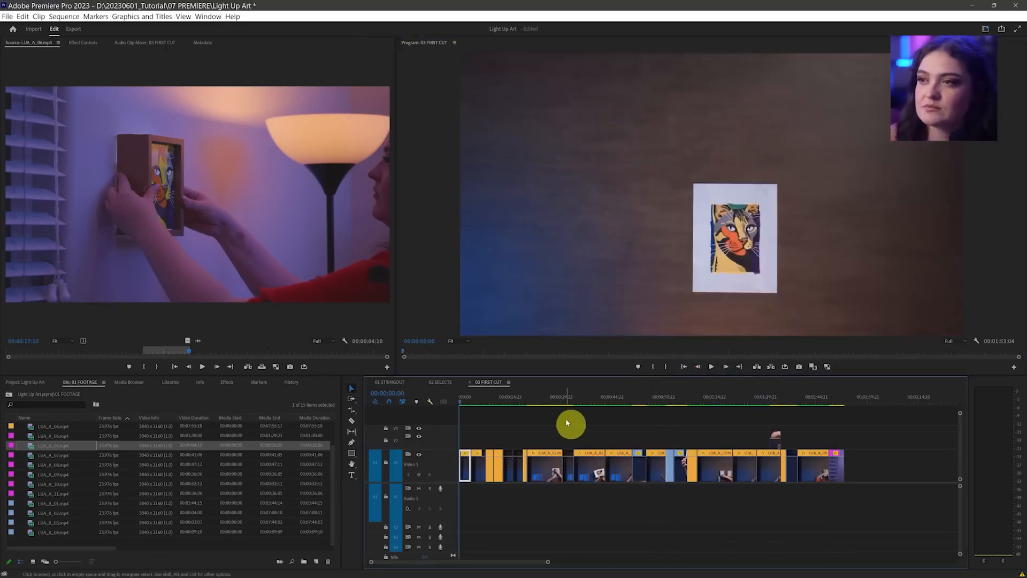
Step: Browse the footage as thumbnails and preview LUA_A_09.mp4 and LUA_A_08.mp4 for a possible opening shot
double_click(30, 475)
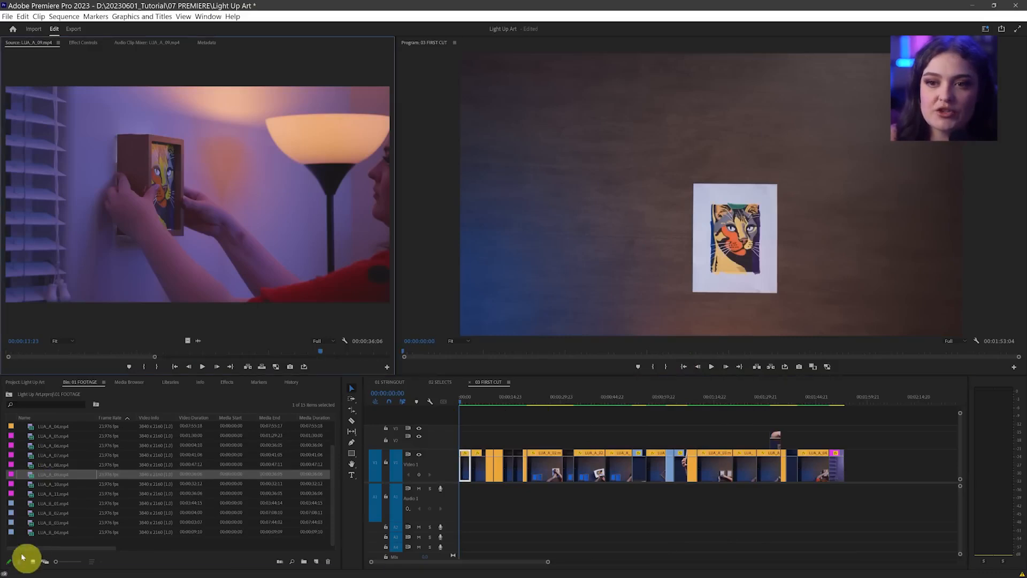
left_click(33, 561)
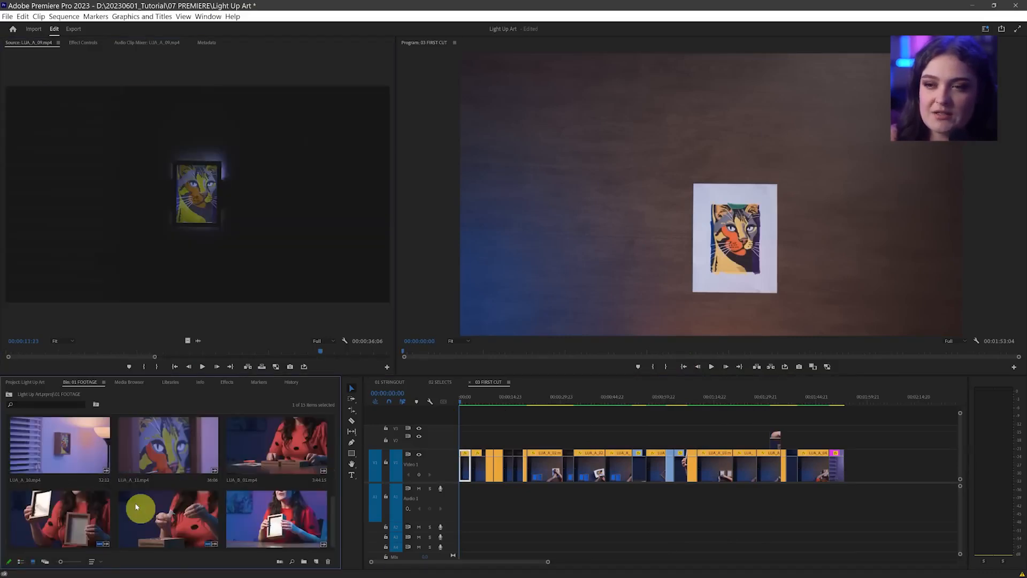
scroll(137, 506, "down", 1)
double_click(149, 459)
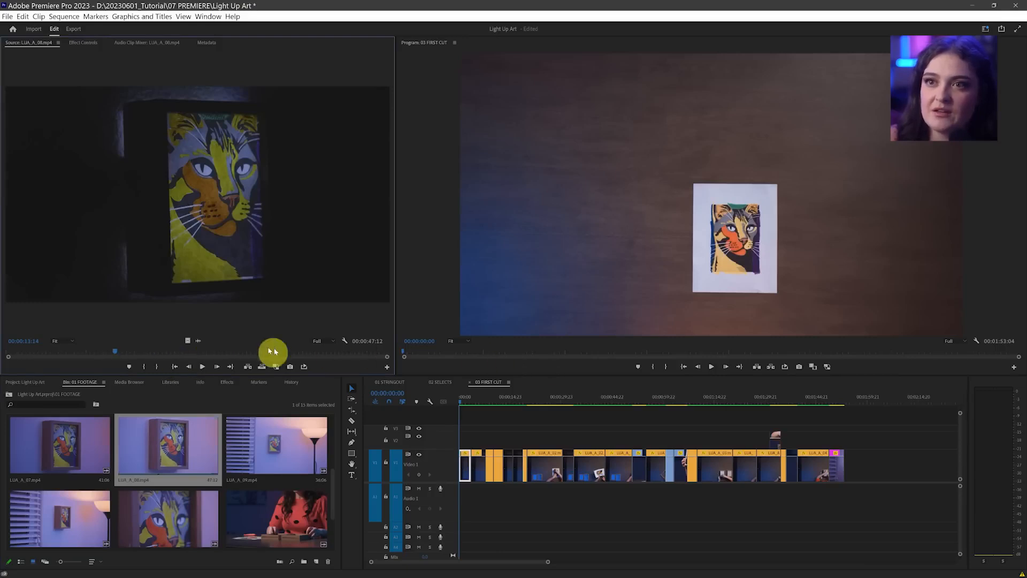
left_click_drag(101, 346, 268, 354)
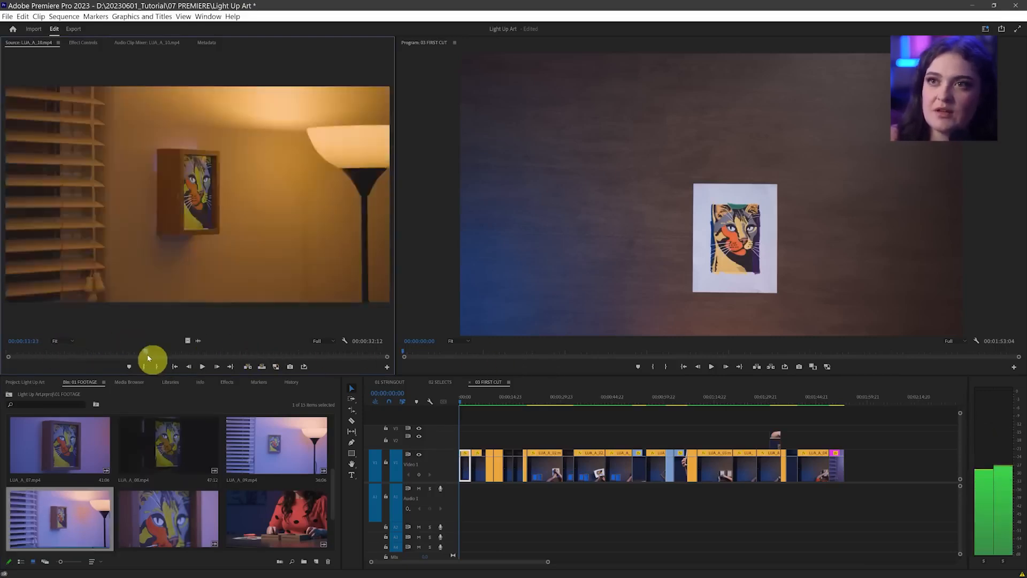
Step: Mark a short LUA_A_10.mp4 segment where the room goes dark around the lit frame and insert it at the sequence start
left_click_drag(149, 360, 145, 357)
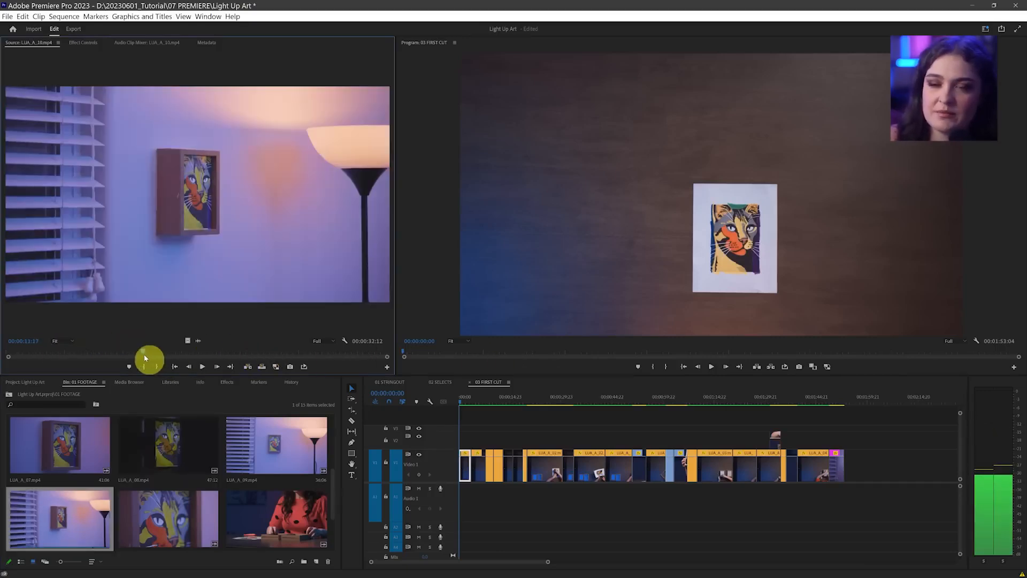
key("i")
key("space")
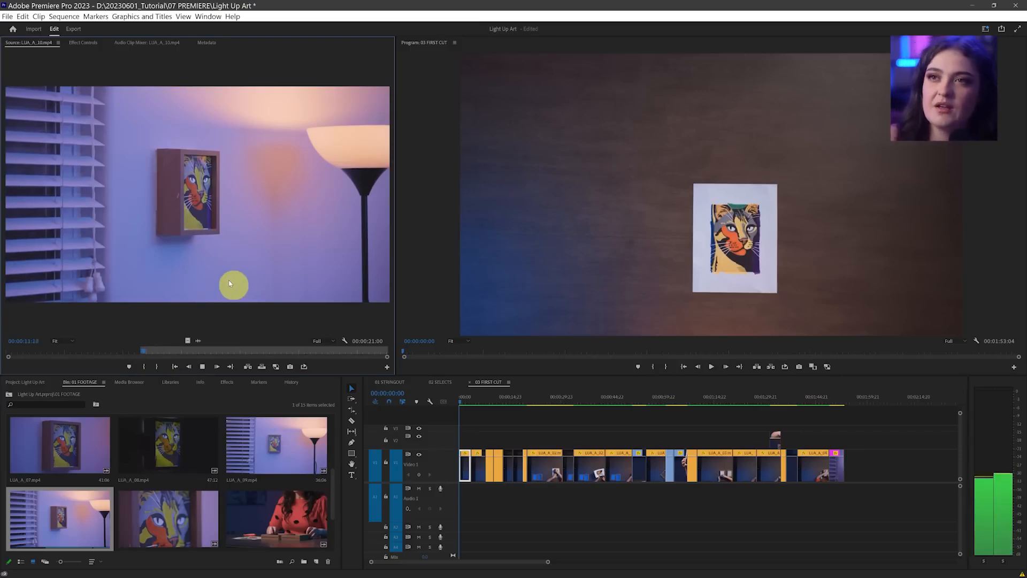
key("space")
key("space")
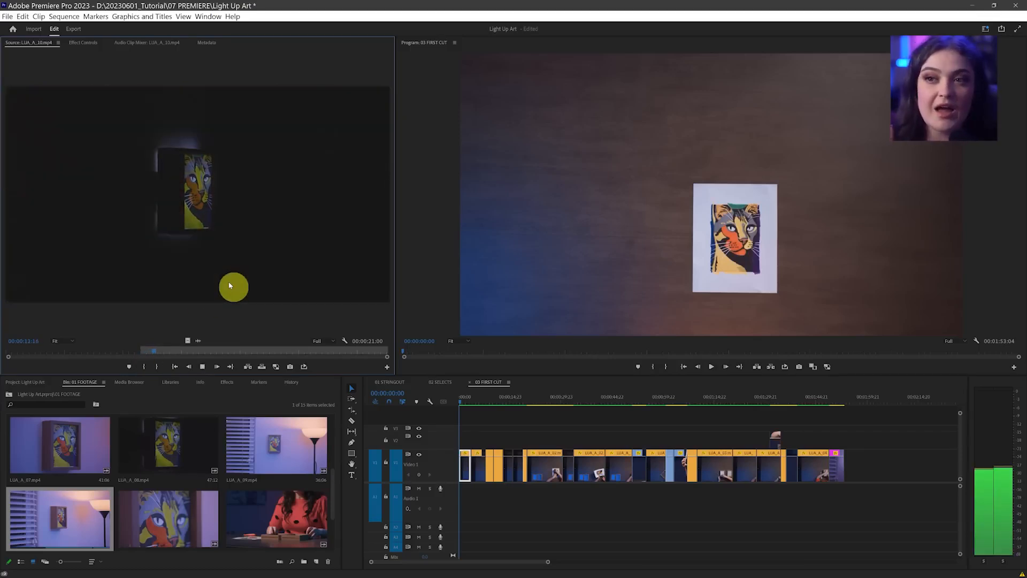
key("space")
key("o")
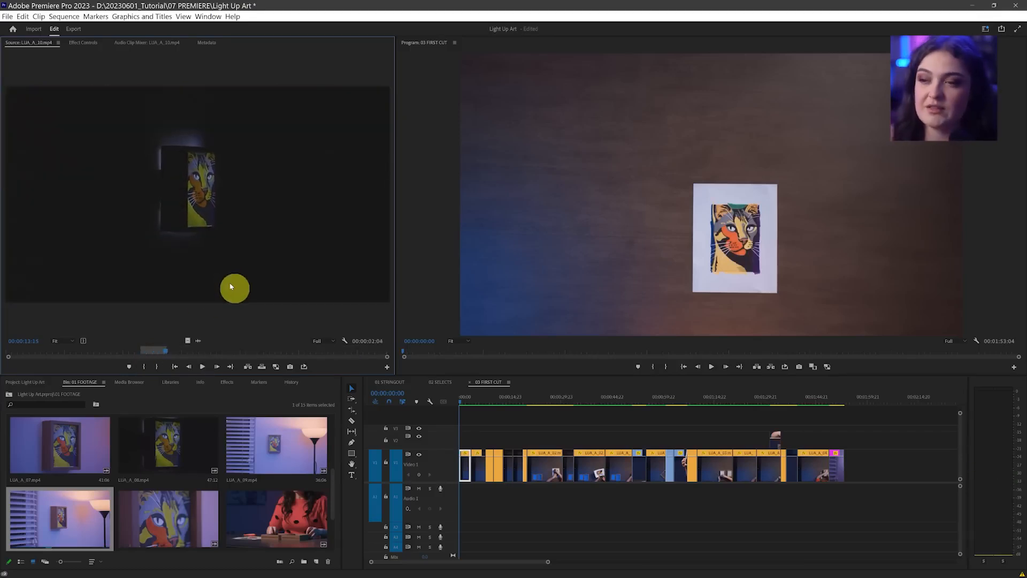
left_click(247, 367)
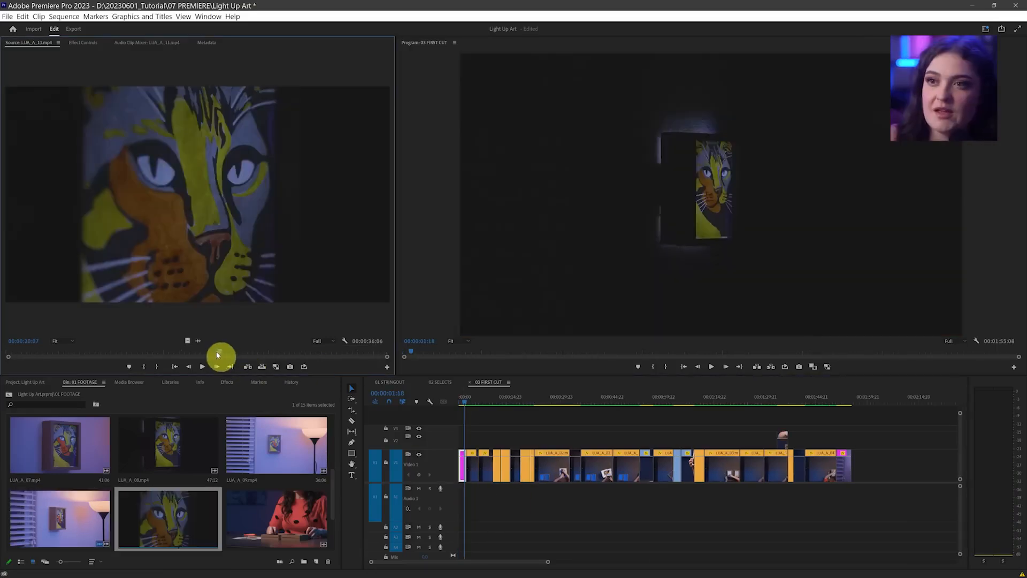
Step: Mark a 00:00:02:06 segment of the LUA_A_11.mp4 close-up and insert it directly after the opening shot
left_click_drag(217, 351, 251, 355)
key("o")
left_click(481, 438)
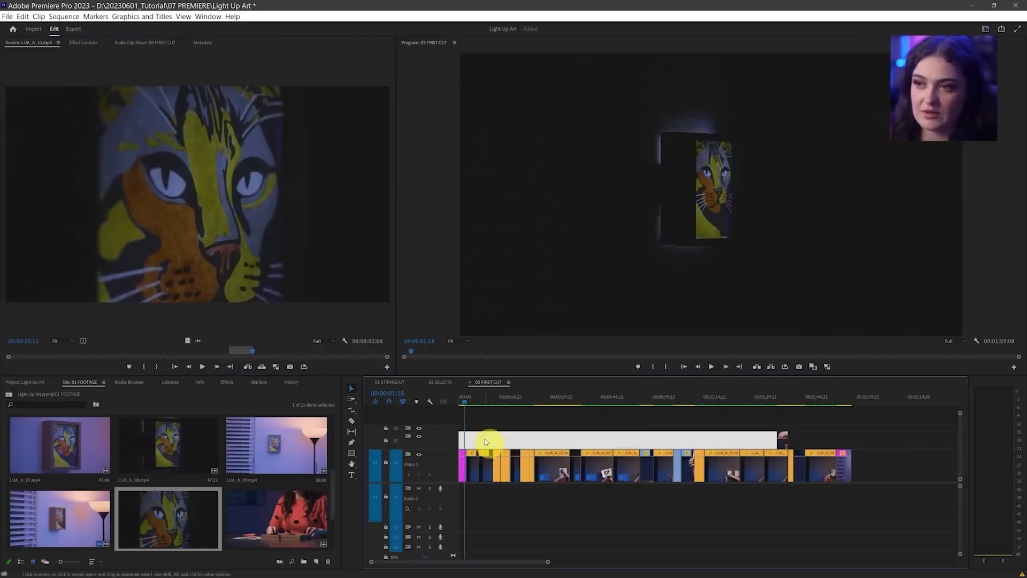
key("Down")
left_click(262, 366)
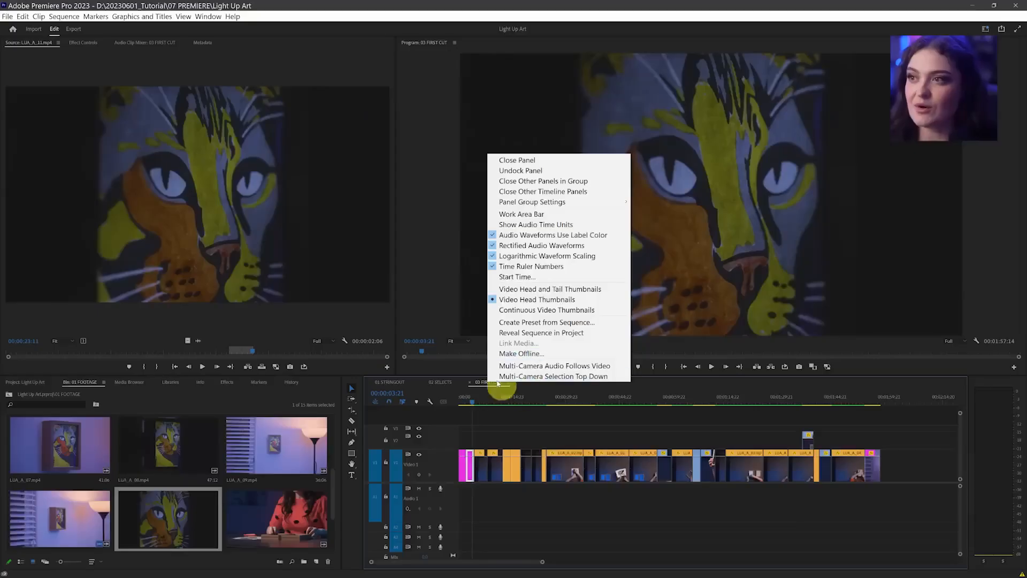
Step: Duplicate the 03 FIRST CUT sequence as 04 WITH MUSIC and open the copy in the timeline
left_click(530, 332)
scroll(59, 516, "down", 1)
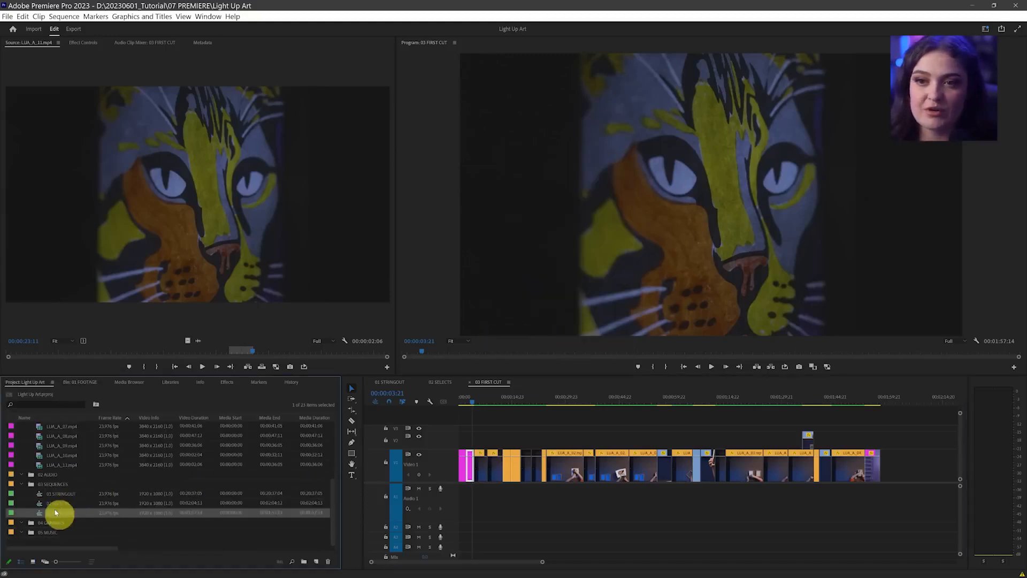
right_click(56, 514)
left_click(83, 67)
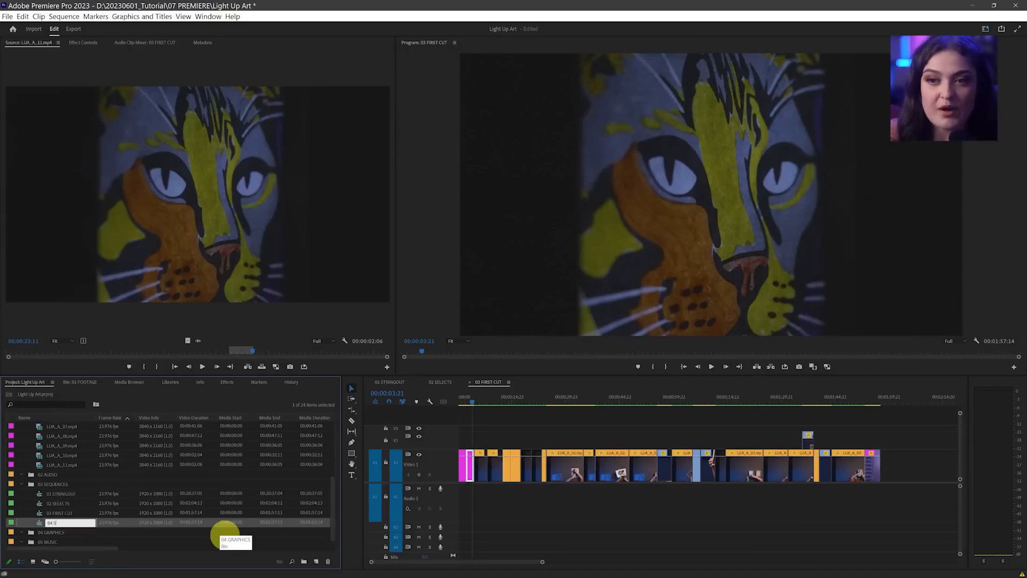
key("Tab")
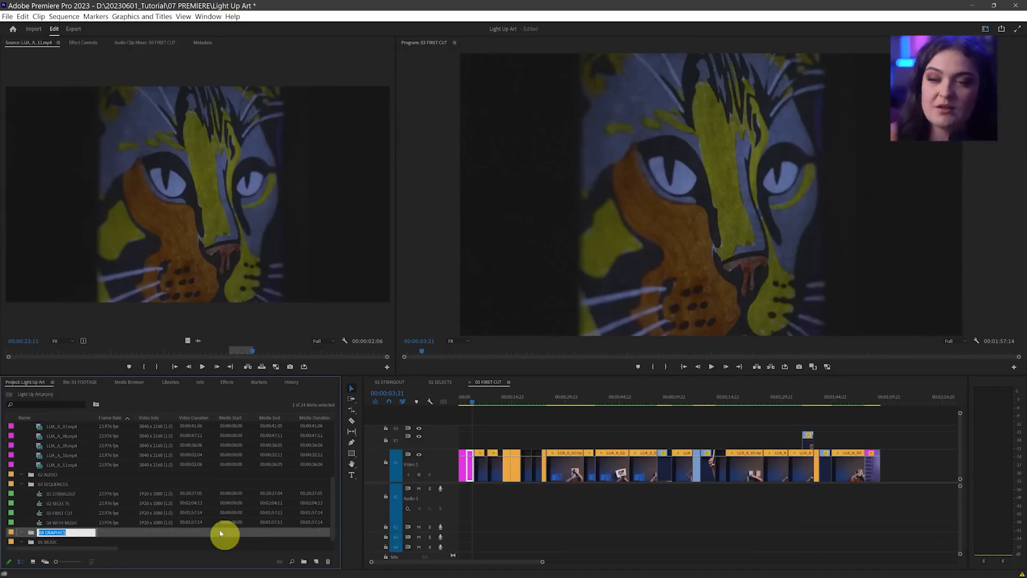
double_click(38, 522)
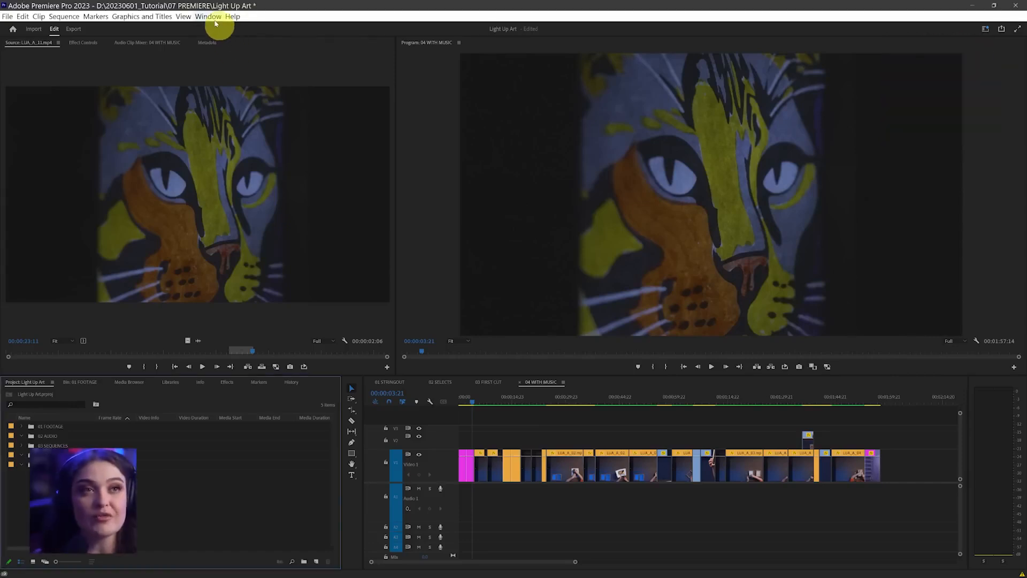
Step: Display the Essential Sound panel and narrow the Source Monitor to give the Program Monitor more room
left_click(209, 17)
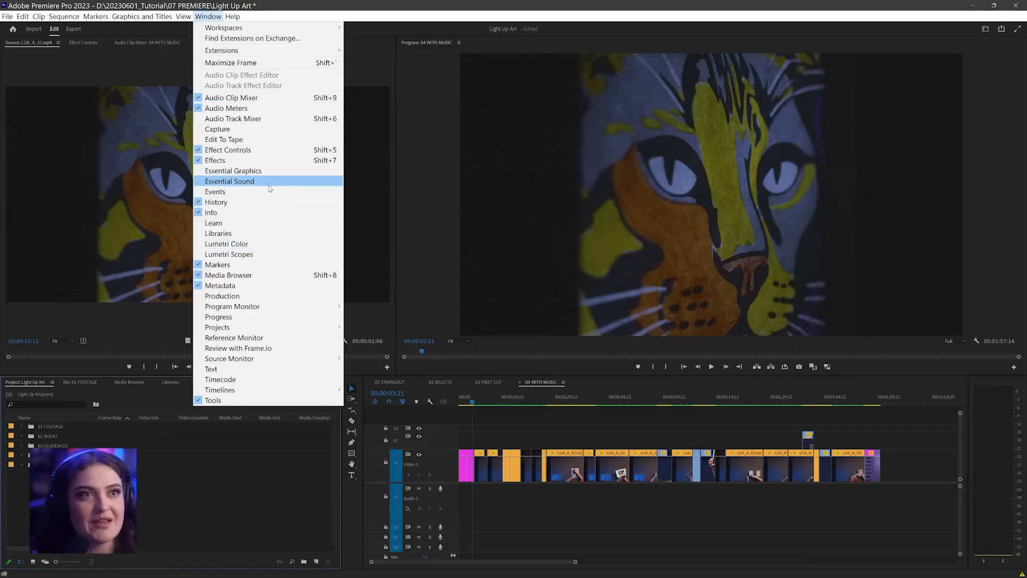
left_click(269, 182)
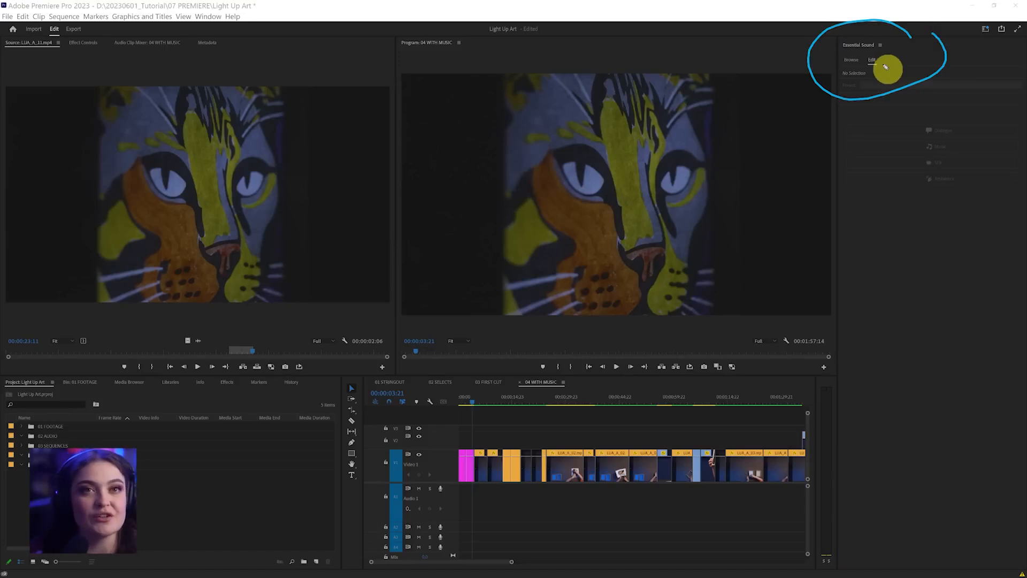
left_click(376, 320)
left_click_drag(394, 318, 359, 321)
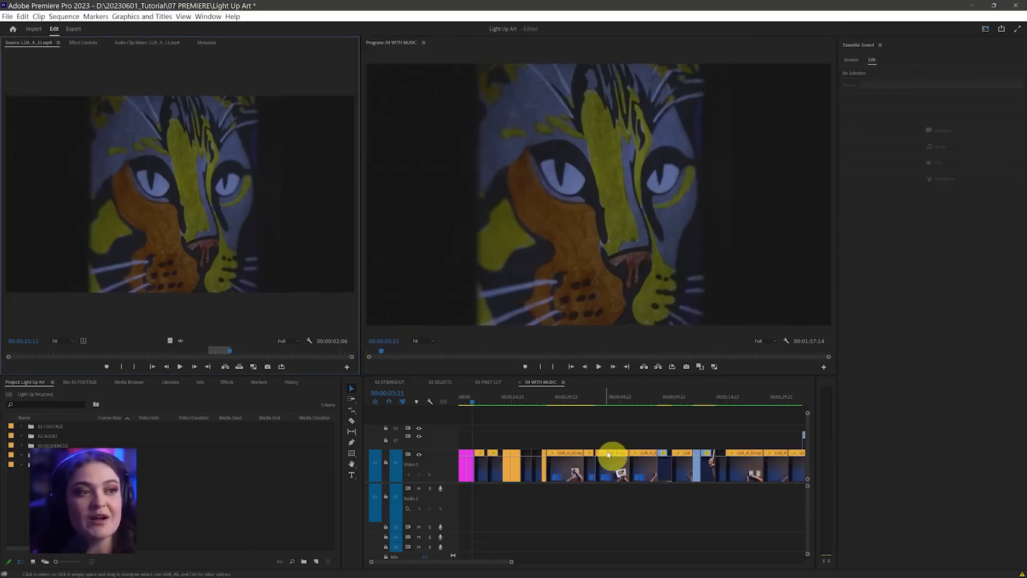
Step: Widen the timeline panel and open the Adobe Stock music browser in Essential Sound
left_click(364, 447)
left_click_drag(363, 449, 315, 451)
left_click(855, 62)
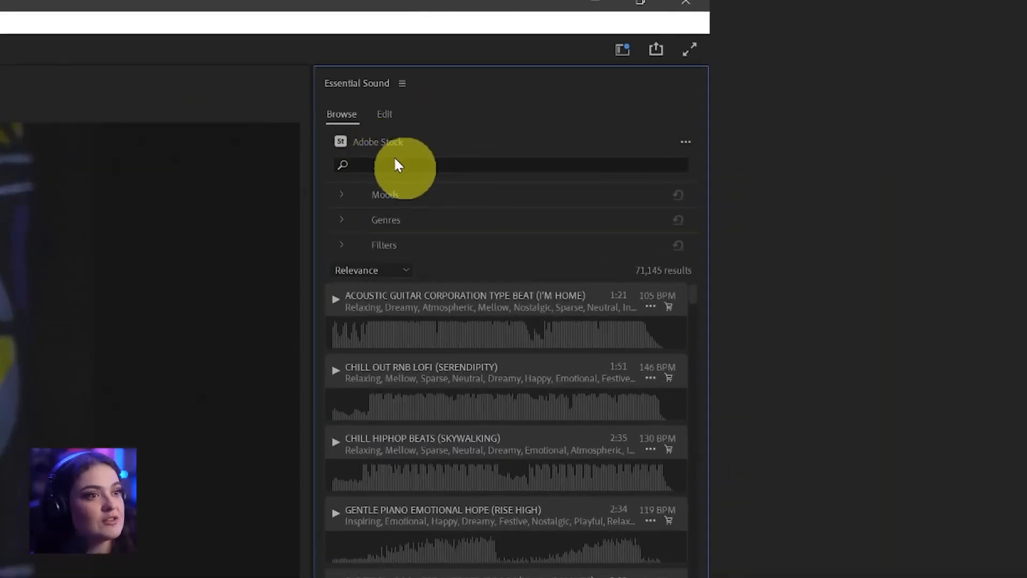
Step: Filter the Adobe Stock music by the moods Happy and Inspiring
left_click(343, 194)
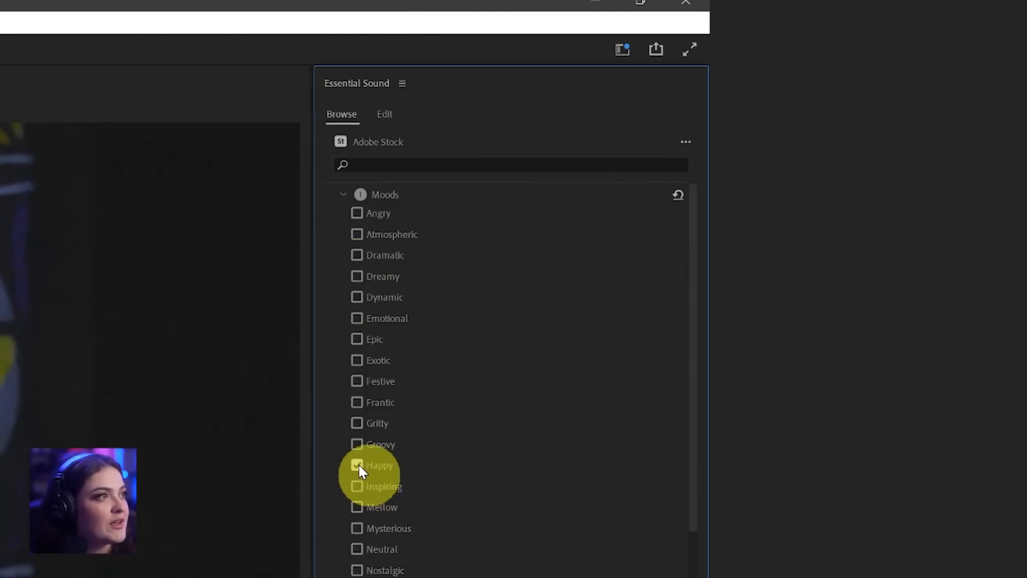
left_click(356, 486)
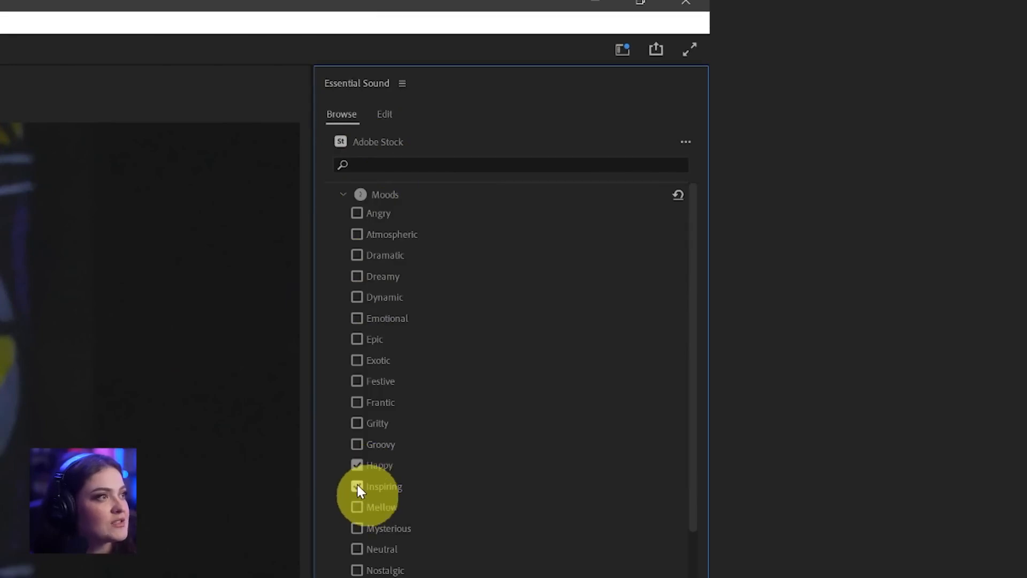
left_click(342, 198)
Step: Restrict the stock music genres to Pop and Dance
left_click(345, 219)
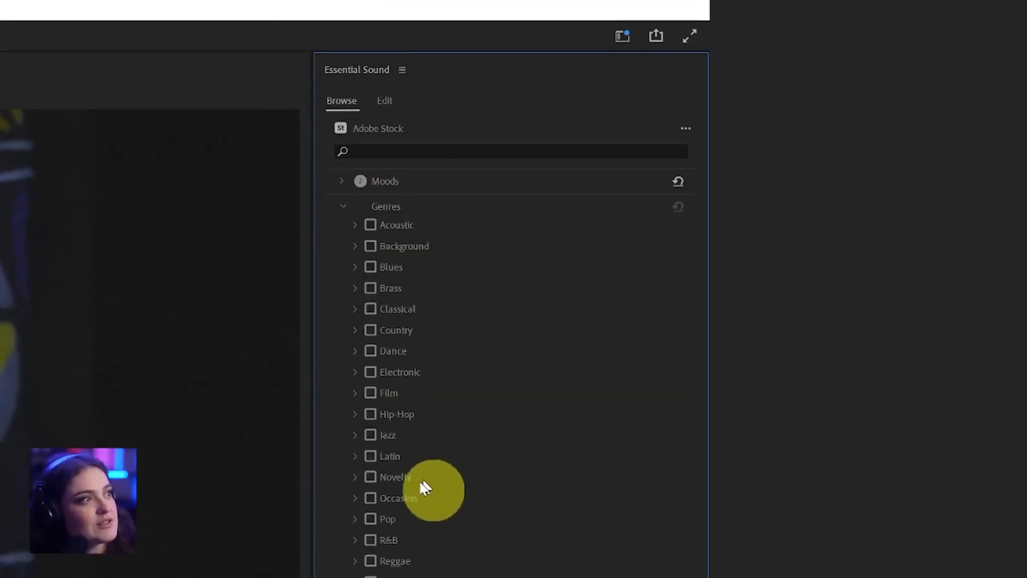
left_click(370, 518)
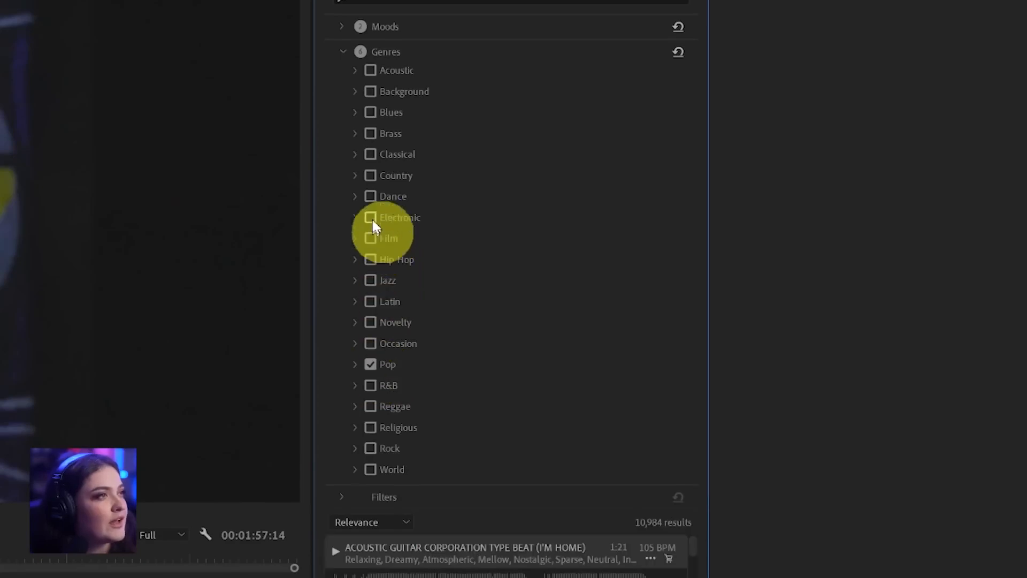
left_click(371, 196)
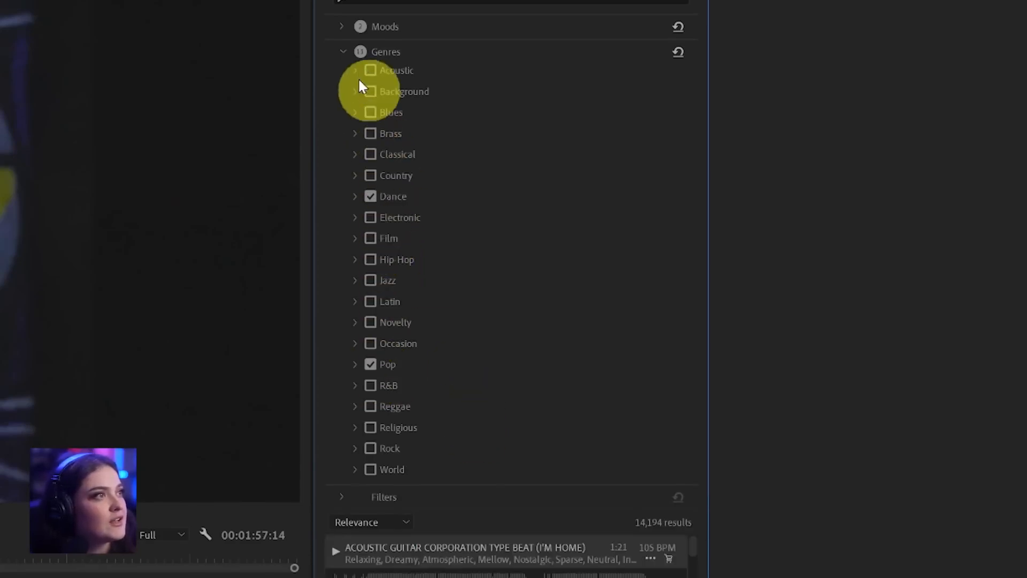
left_click(345, 51)
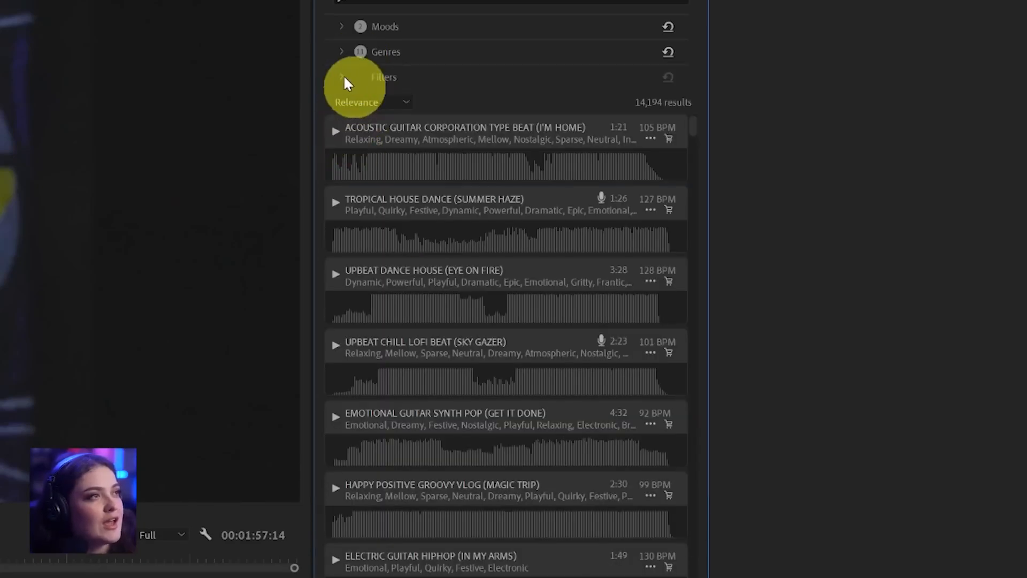
Step: Set the music filters to a minimum tempo of 134 BPM and a minimum duration of 1:08
left_click(345, 77)
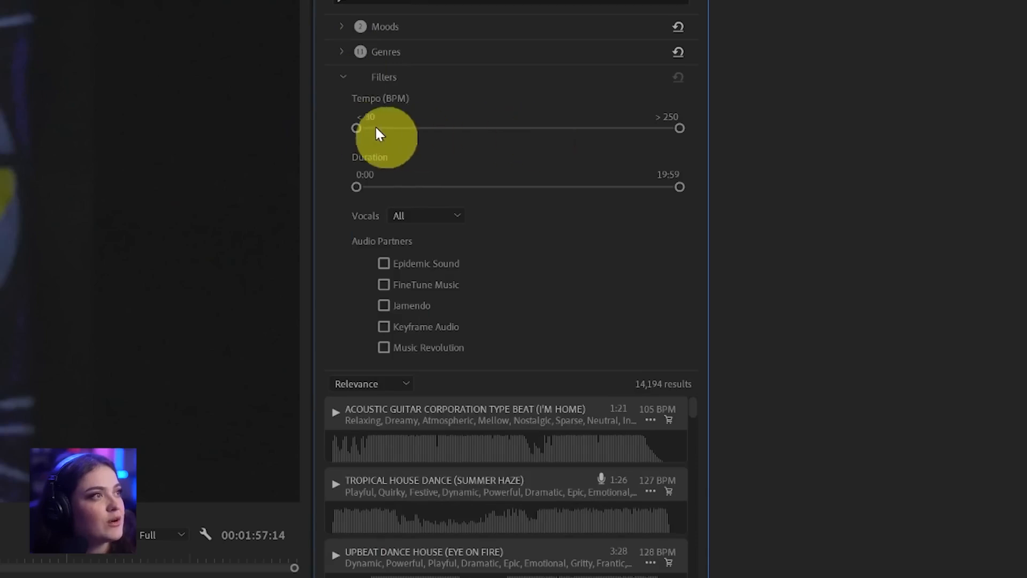
left_click_drag(371, 129, 508, 128)
mouse_move(357, 187)
left_mouse_down()
mouse_move(383, 187)
mouse_move(374, 187)
left_mouse_up()
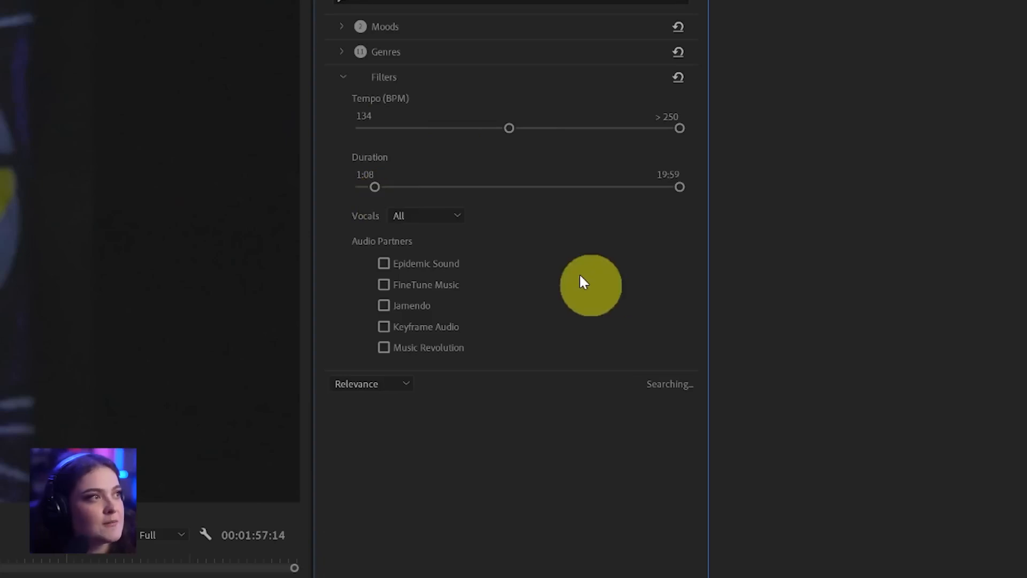
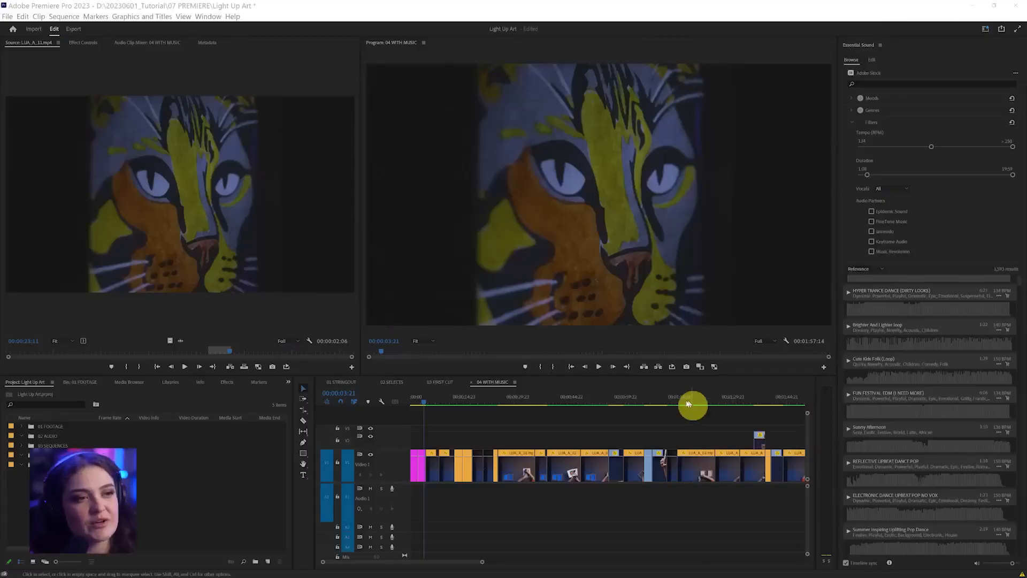
Step: Preview the track REFLECTIVE UPBEAT DANCE POP in sync with the sequence, starting from the beginning
mouse_move(421, 395)
left_mouse_down()
mouse_move(406, 472)
mouse_move(416, 514)
mouse_move(445, 446)
mouse_move(445, 388)
mouse_move(406, 405)
left_mouse_up()
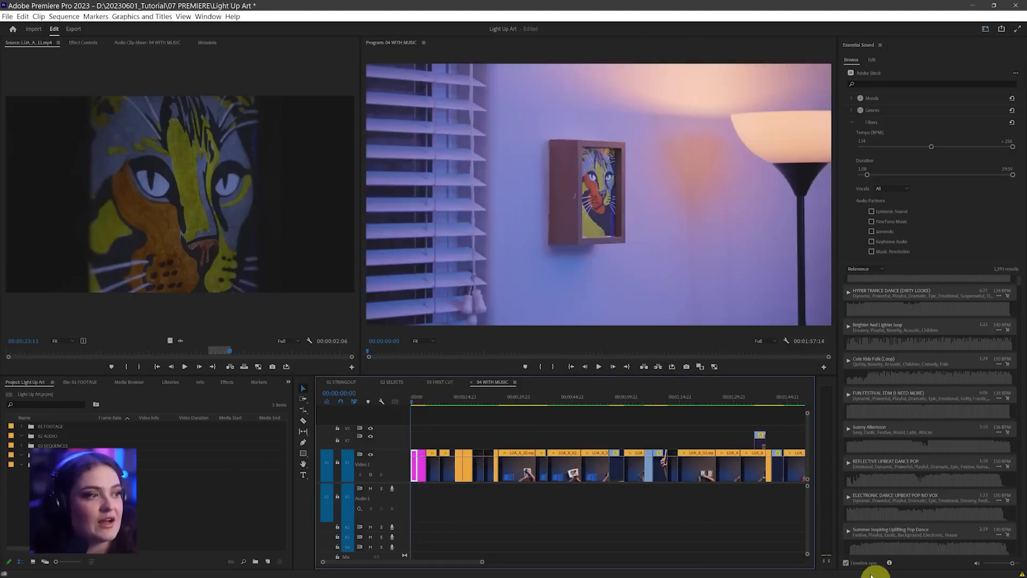
mouse_move(863, 563)
left_mouse_down()
mouse_move(827, 570)
mouse_move(889, 575)
mouse_move(885, 560)
mouse_move(829, 558)
left_mouse_up()
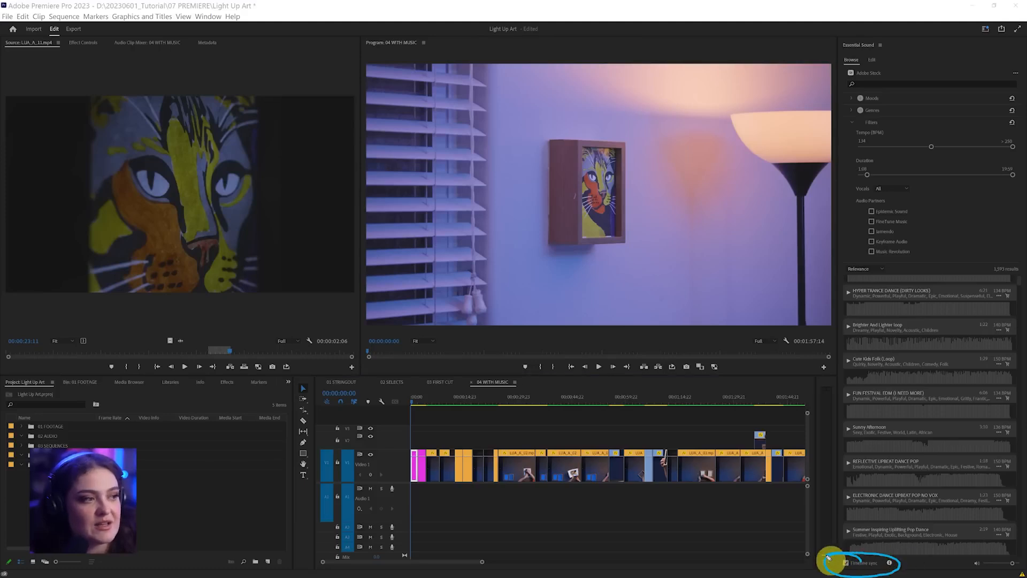
key("Escape")
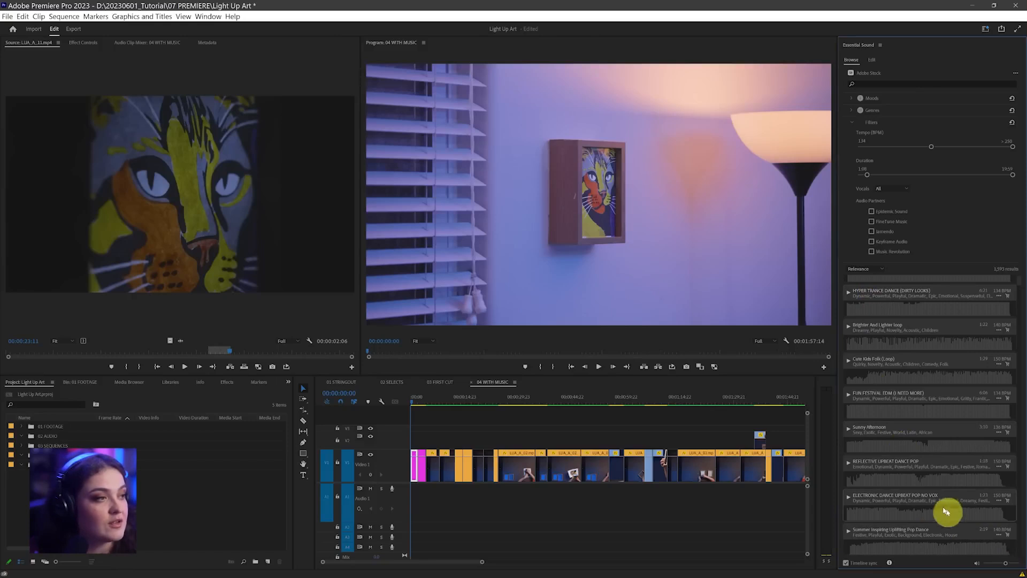
scroll(897, 484, "down", 2)
scroll(896, 484, "up", 2)
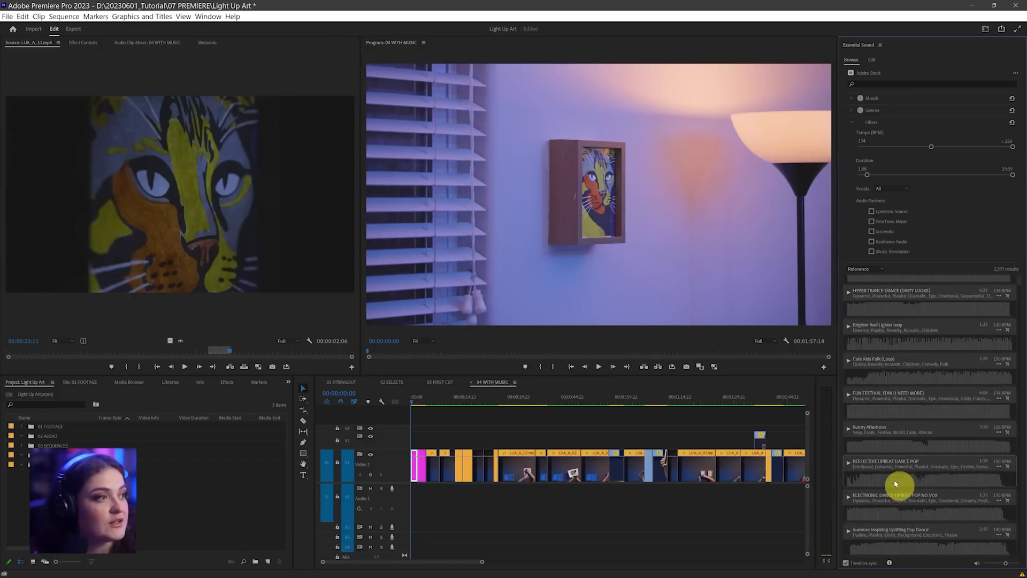
left_click(849, 464)
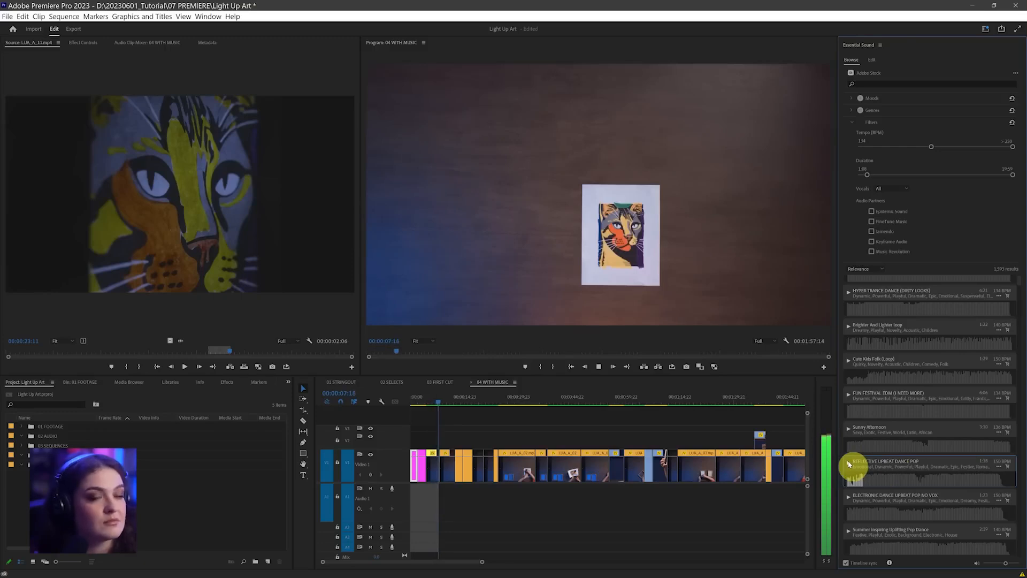
left_click(849, 463)
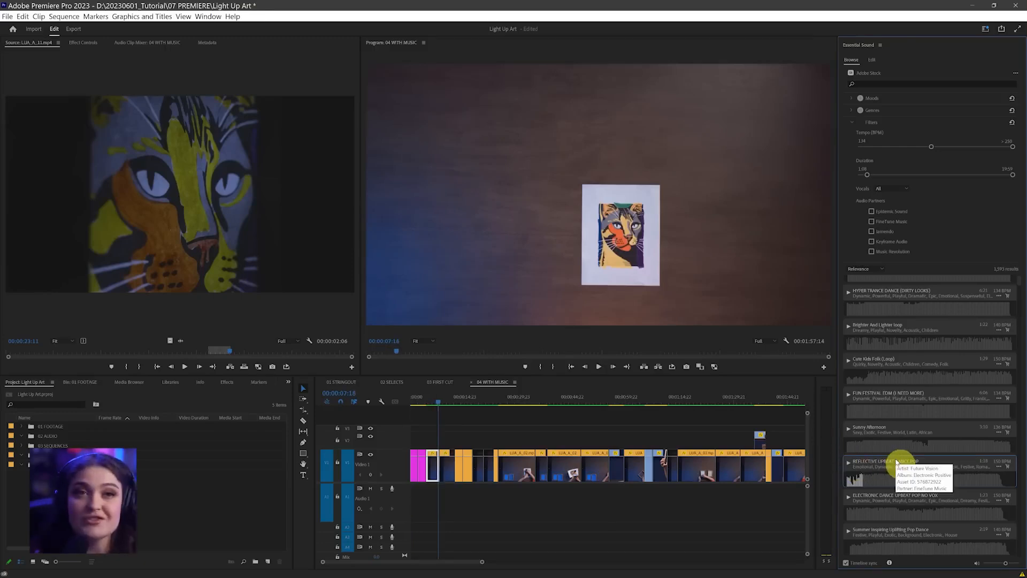
Step: Place REFLECTIVE UPBEAT DANCE POP at the sequence start on Audio 1, then reduce that track's height and mute it
left_click_drag(899, 461, 410, 501)
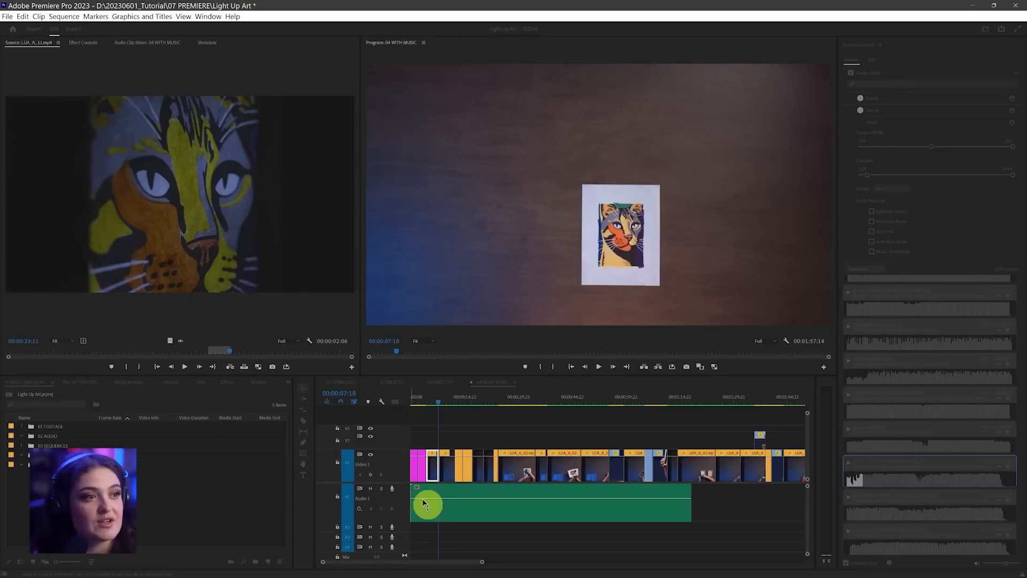
left_click_drag(386, 521, 395, 506)
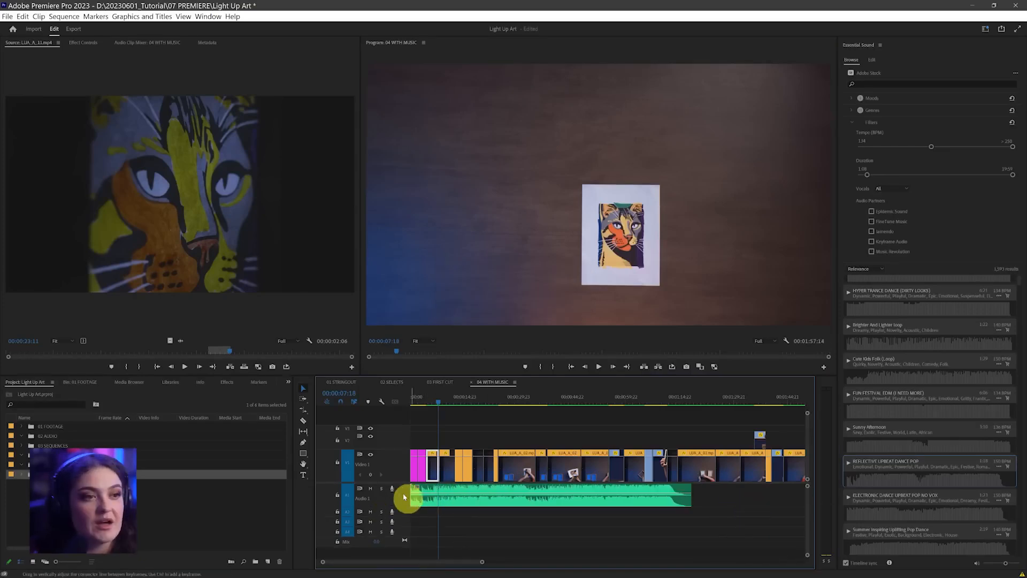
left_click(371, 489)
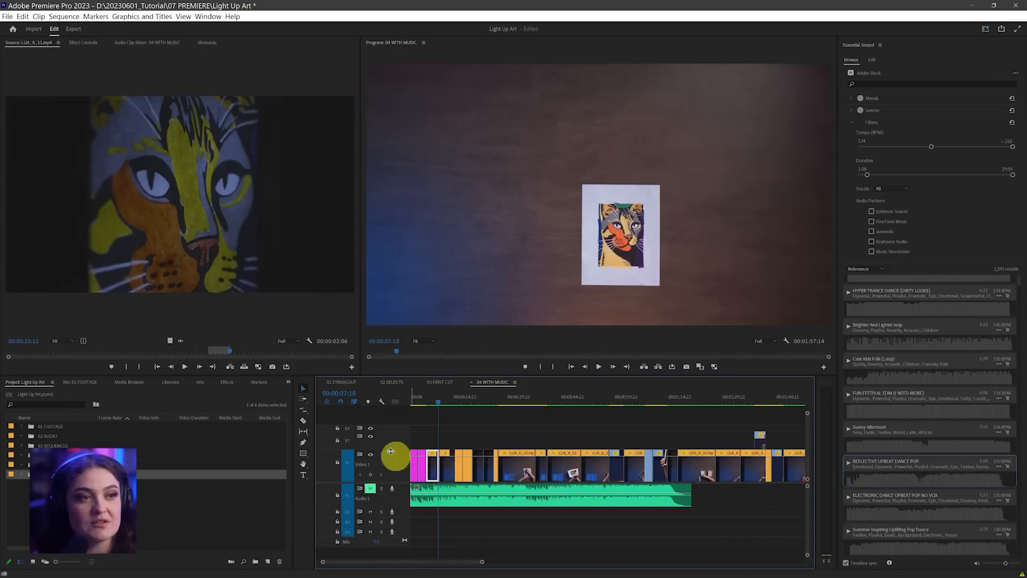
Step: Audition more stock tracks against the sequence from its start, including ELECTRONIC DANCE UPBEAT POP
left_click(409, 402)
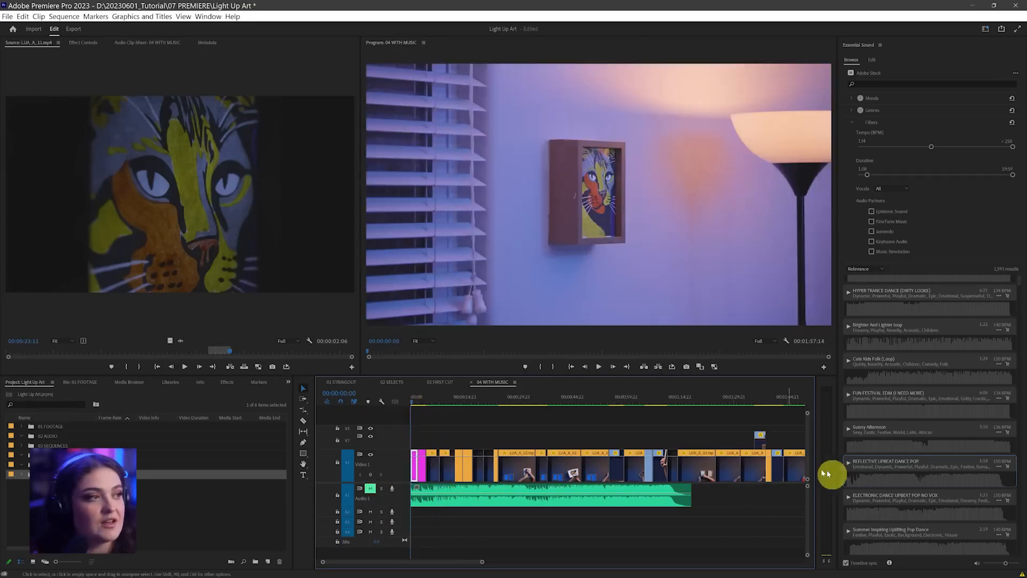
scroll(873, 484, "down", 4)
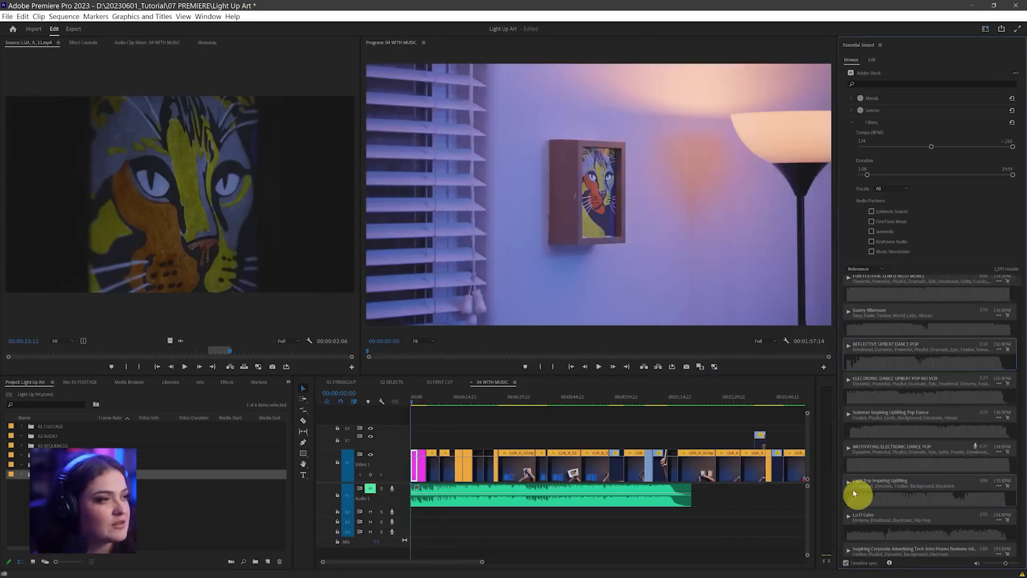
left_click(849, 519)
scroll(852, 514, "down", 4)
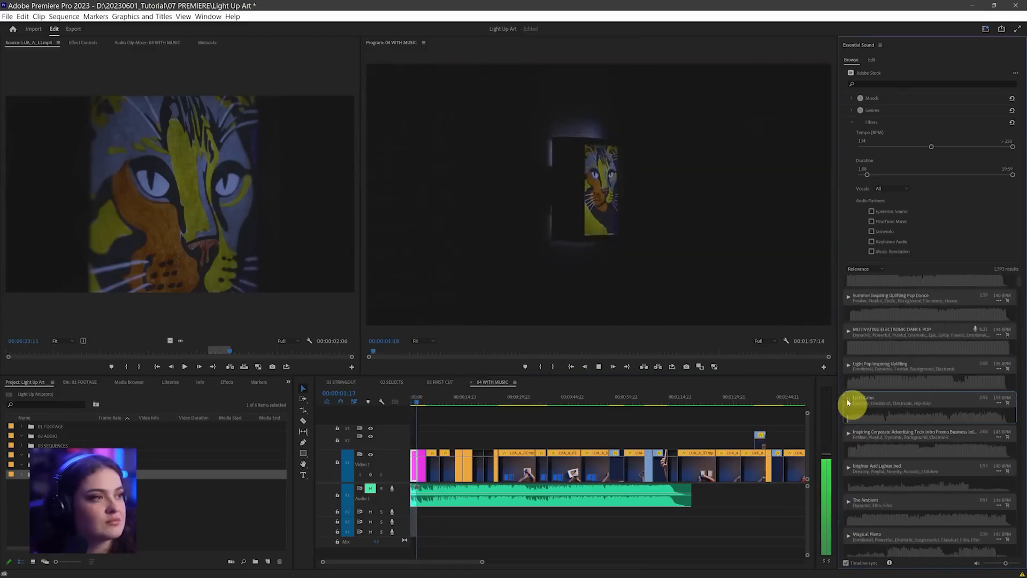
left_click(848, 402)
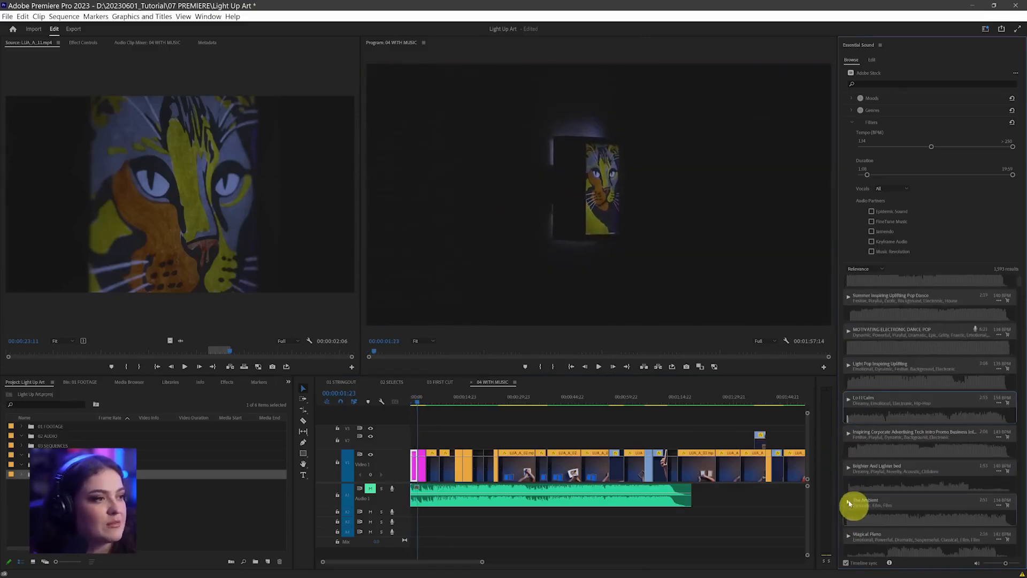
scroll(850, 375, "down", 5)
left_click(849, 359)
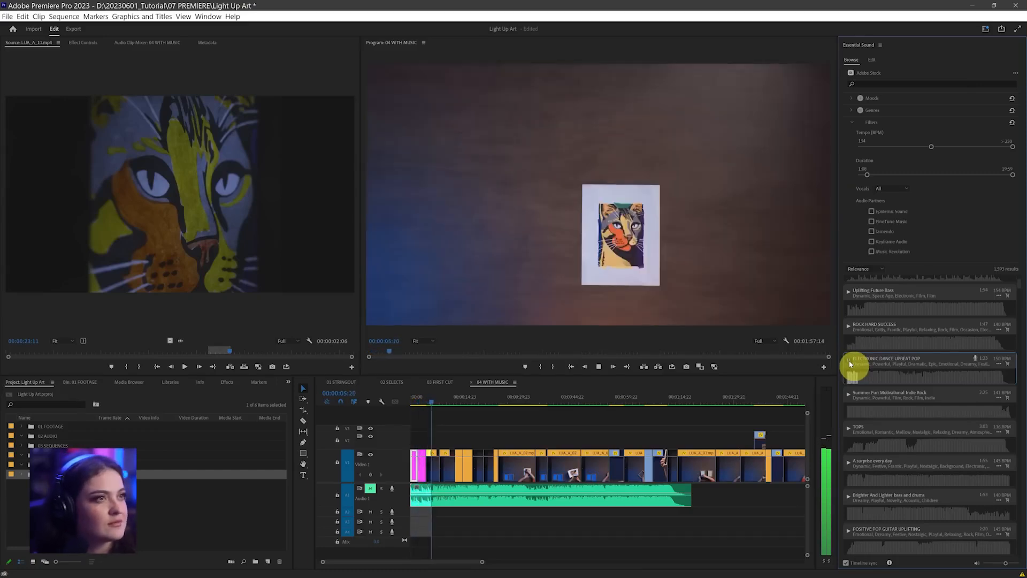
Step: Add ELECTRONIC DANCE UPBEAT POP to Audio 2 and CHILL POP UPBEAT GROOVE to Audio 3, both at the sequence start
left_click_drag(900, 360, 404, 513)
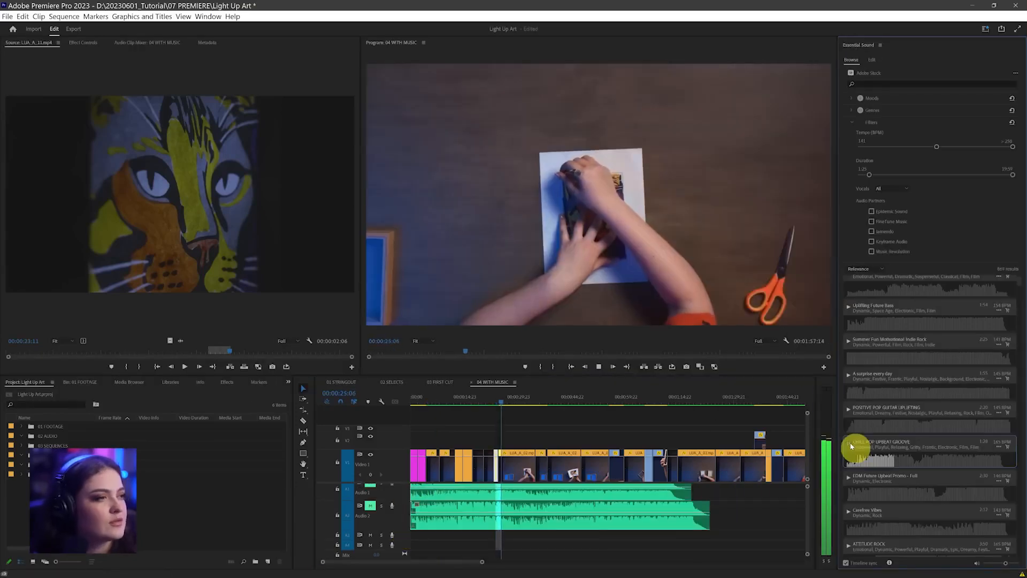
left_click_drag(853, 449, 411, 540)
Step: Make the timeline panel taller and increase the height of the Audio 3 track
left_click_drag(571, 375, 577, 304)
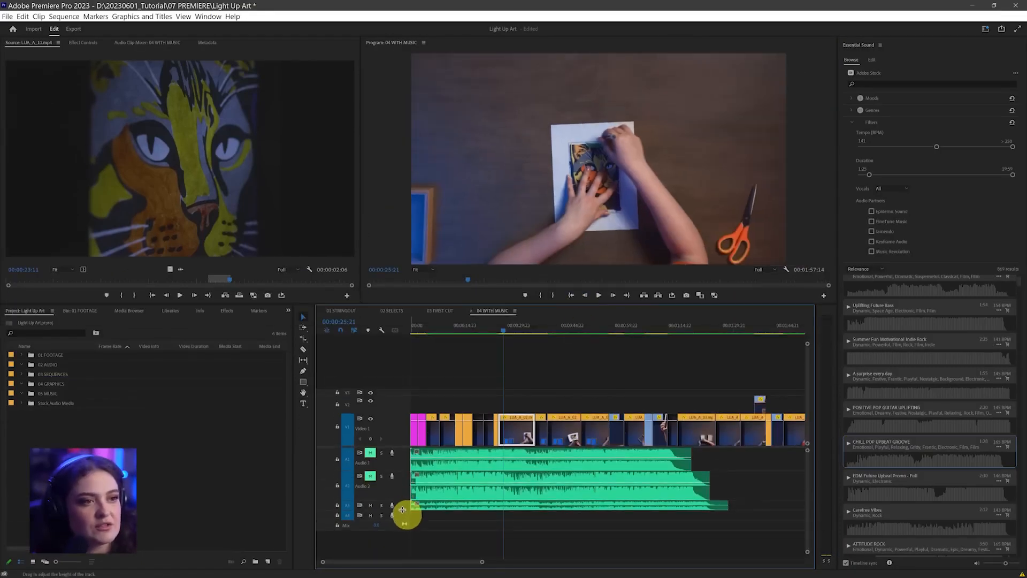
left_click_drag(402, 509, 408, 527)
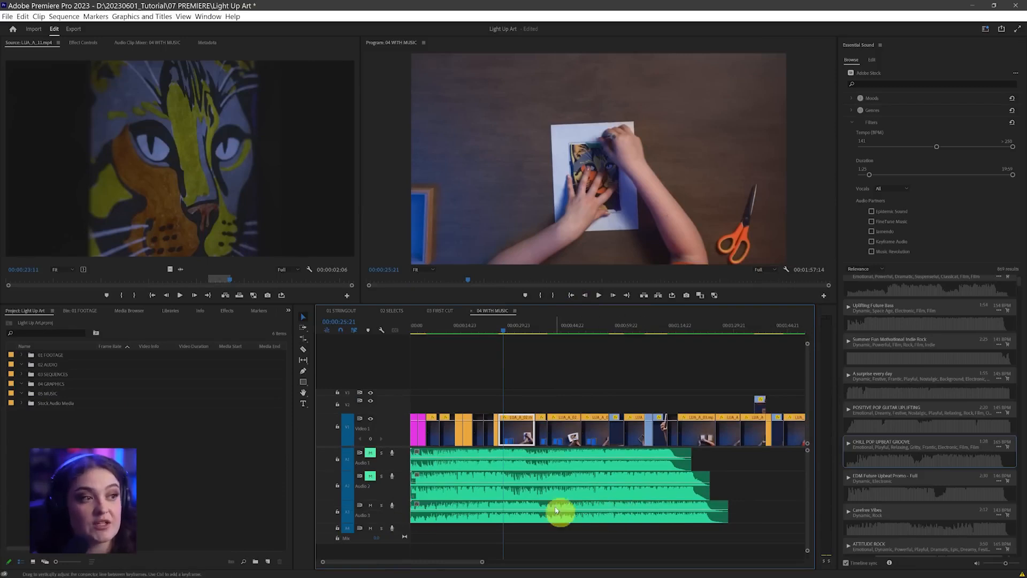
scroll(555, 508, "down", 3)
scroll(554, 500, "up", 2)
scroll(560, 506, "up", 2)
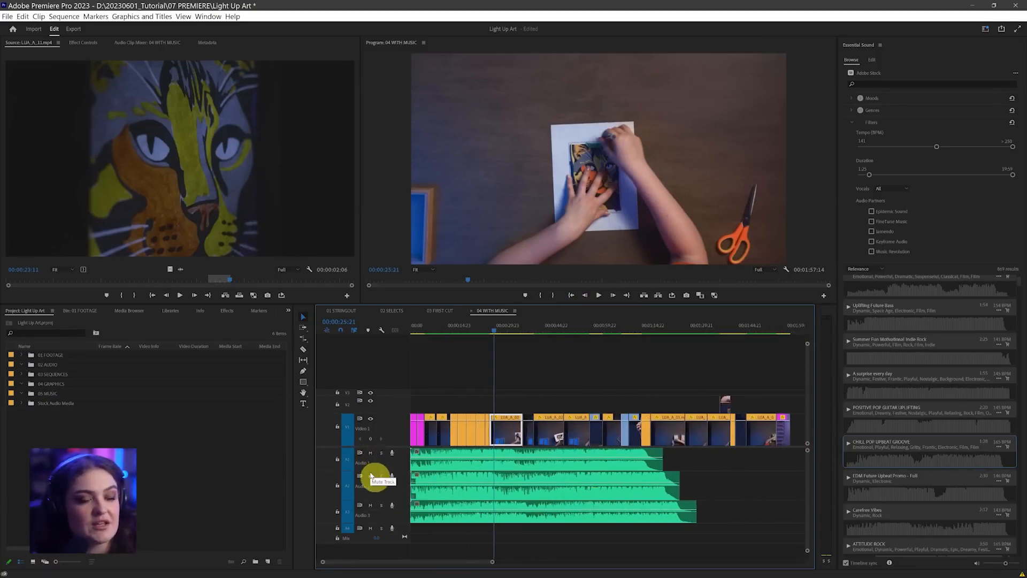
Step: Mute Audio 1 and Audio 2, and play a short stretch of the sequence with the music on Audio 3
left_click(370, 453)
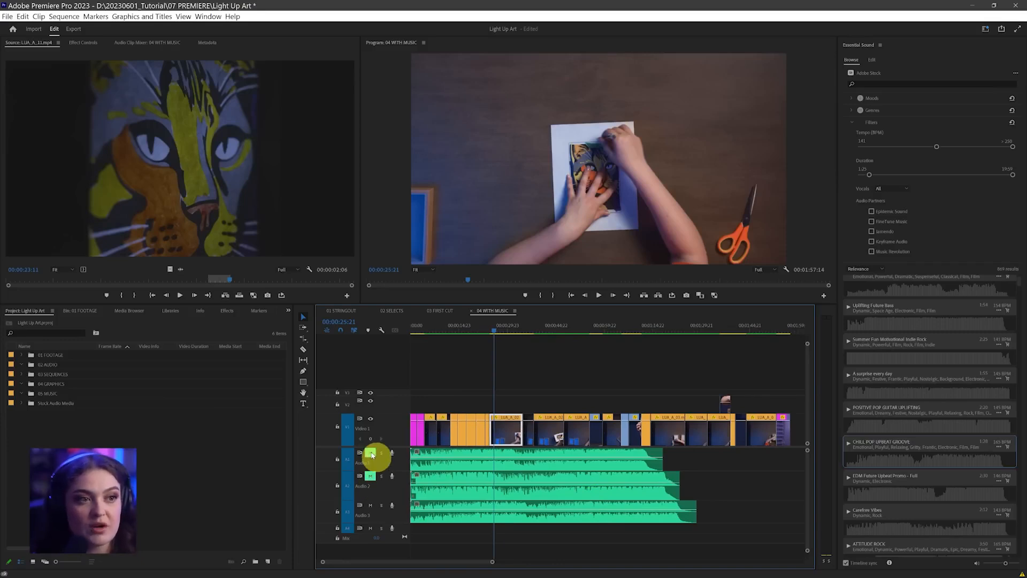
left_click(503, 330)
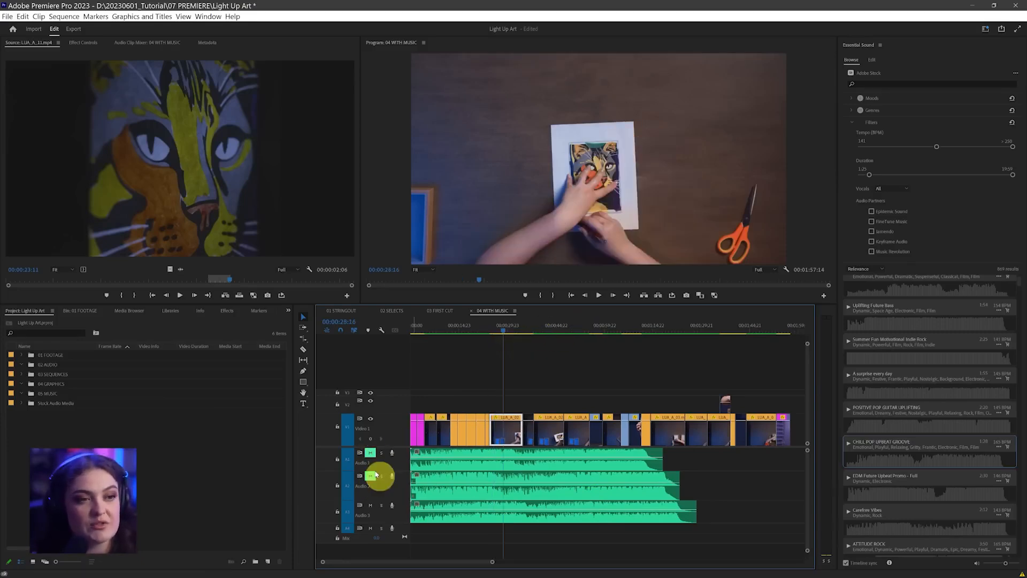
left_click(457, 515)
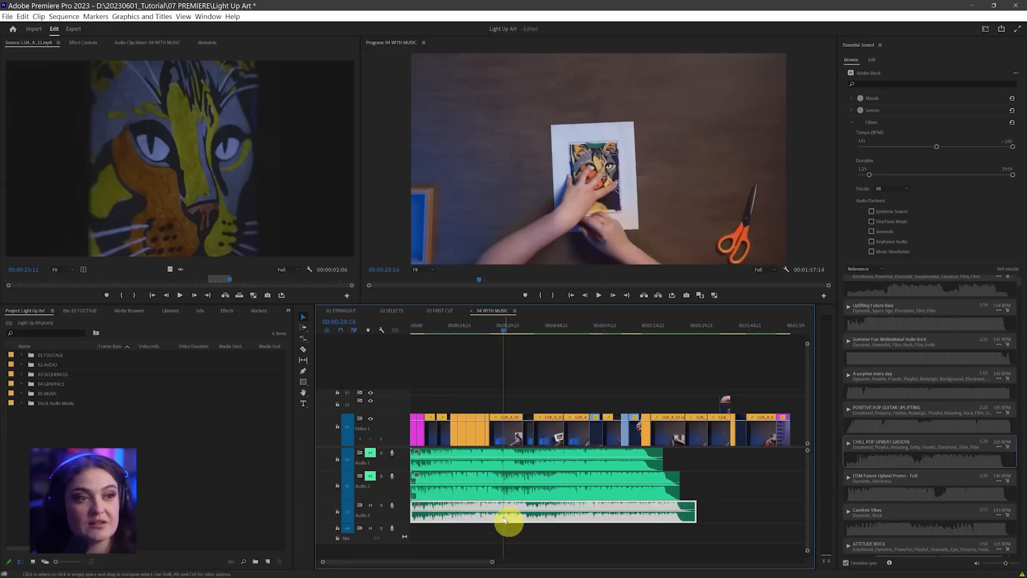
key("space")
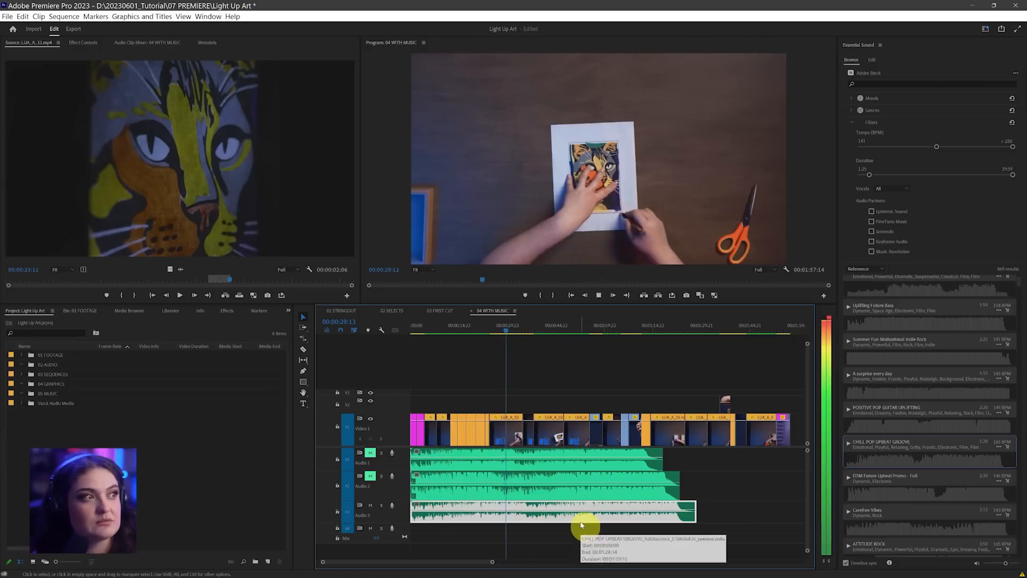
key("space")
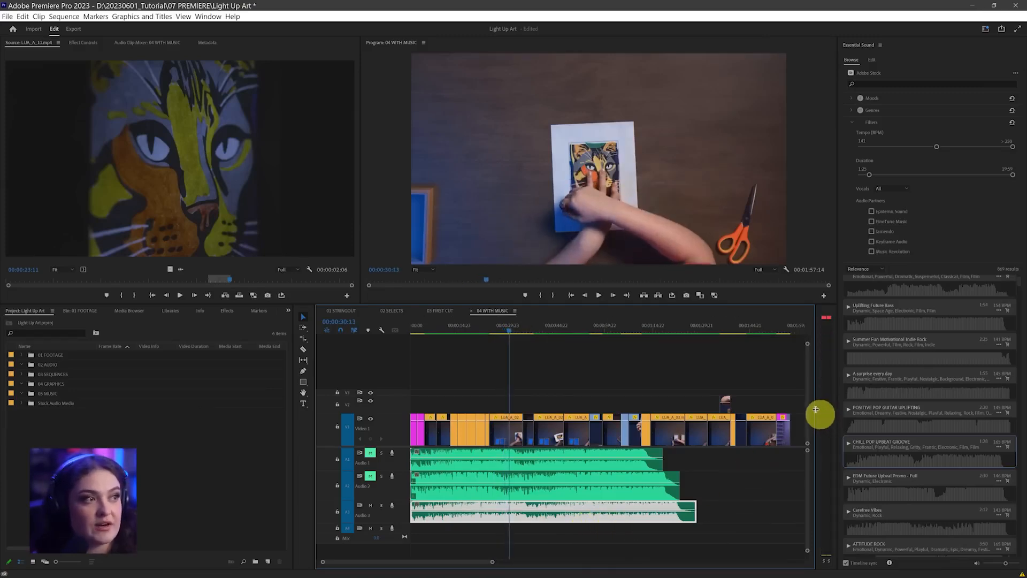
Step: Widen the audio meters panel beside the timeline
left_click_drag(816, 409, 772, 422)
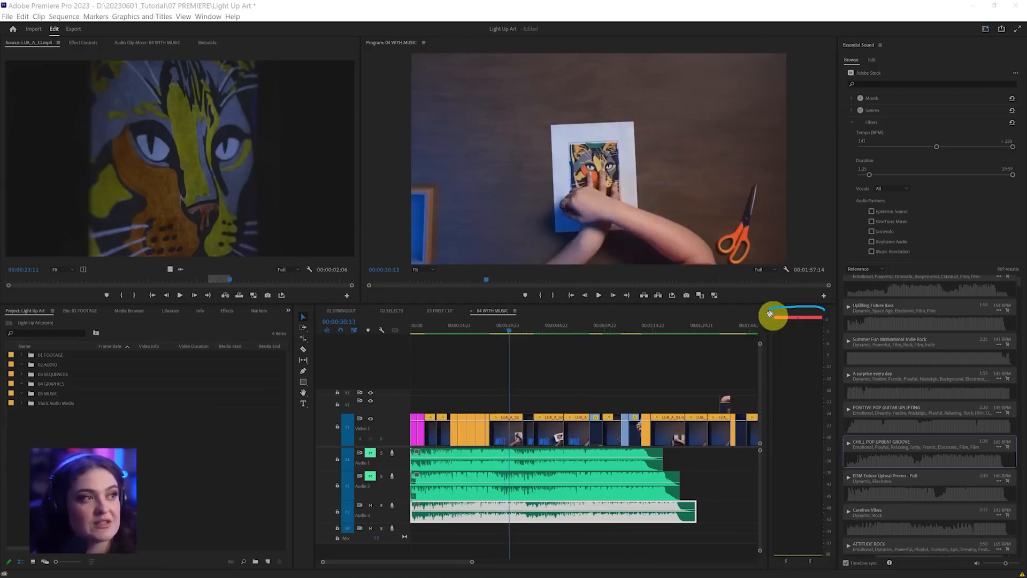
mouse_move(802, 543)
left_mouse_down()
mouse_move(805, 354)
mouse_move(794, 373)
mouse_move(808, 341)
left_mouse_up()
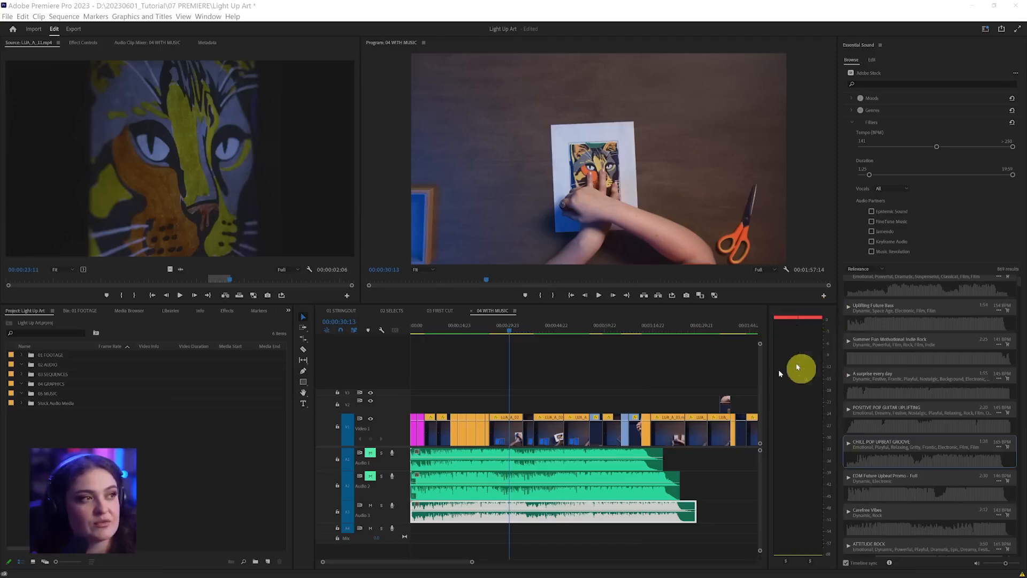
Step: Deselect the Audio 3 clip and play a few seconds of it while checking the peaks on the audio meters
left_click(613, 385)
key("space")
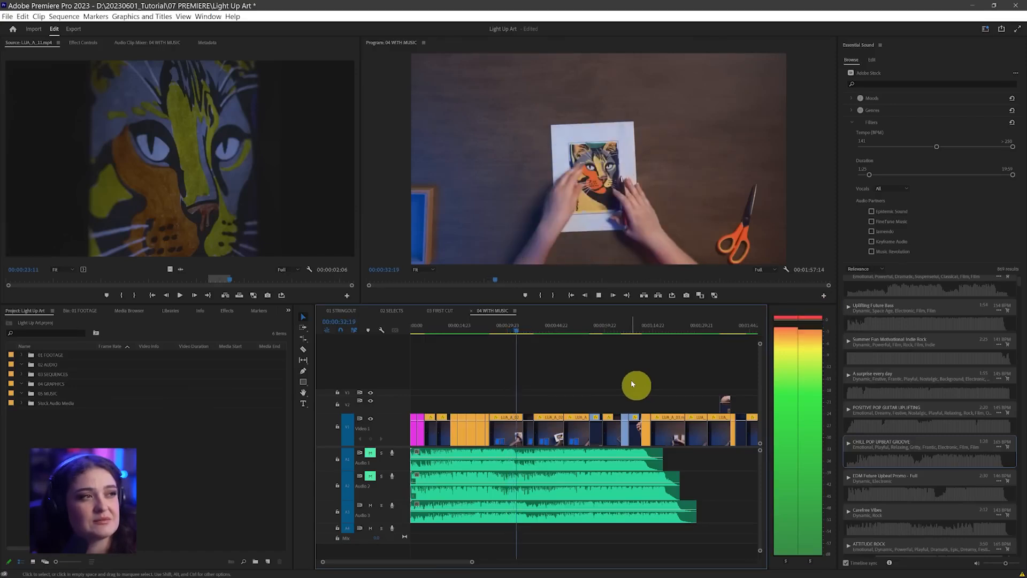
key("space")
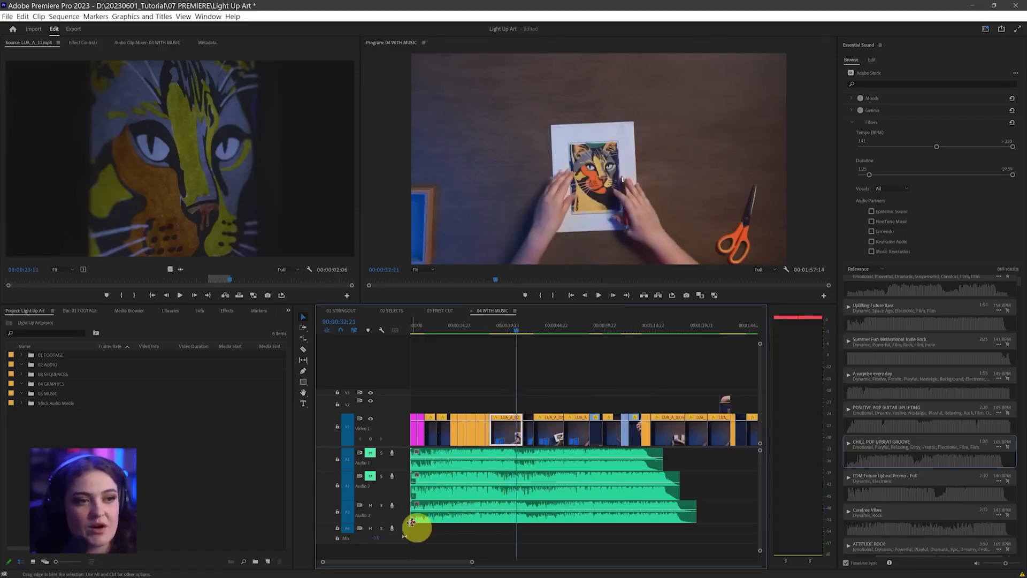
Step: Enlarge the Audio 3 track and lower its music clip's volume line, checking the level with a short playback
left_click_drag(403, 523, 404, 533)
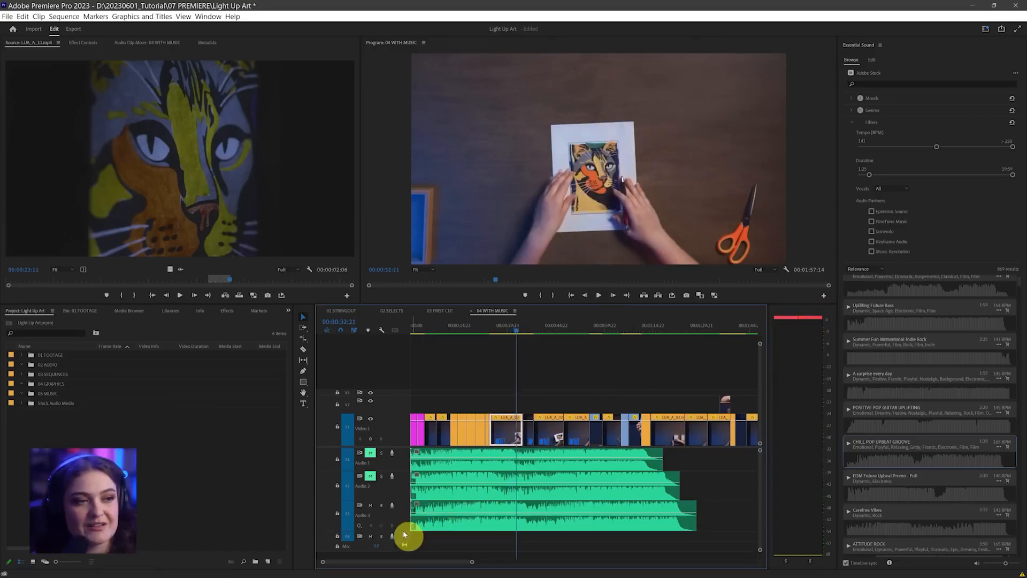
left_click_drag(412, 515, 707, 515)
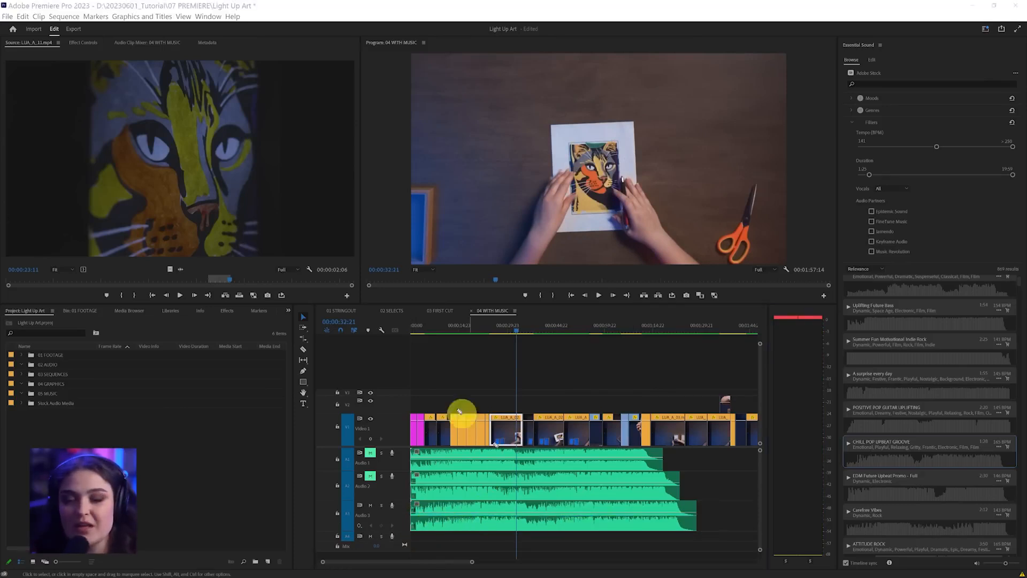
left_click(522, 515)
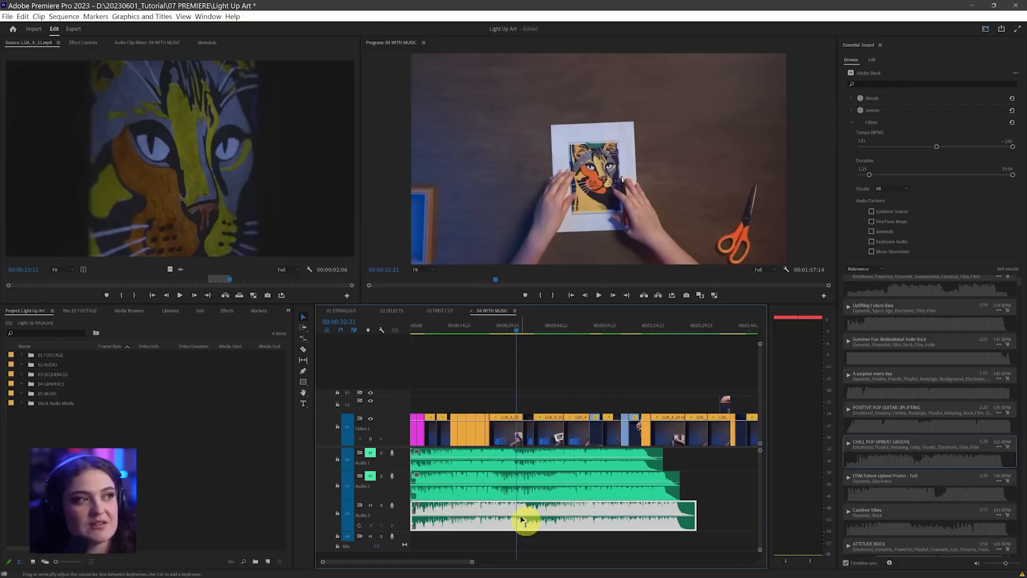
key("space")
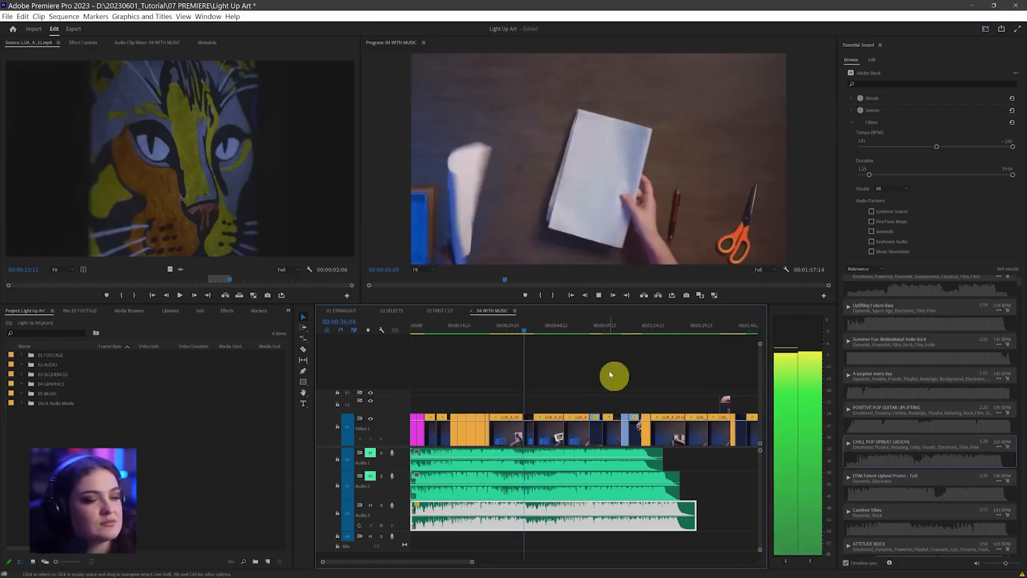
key("space")
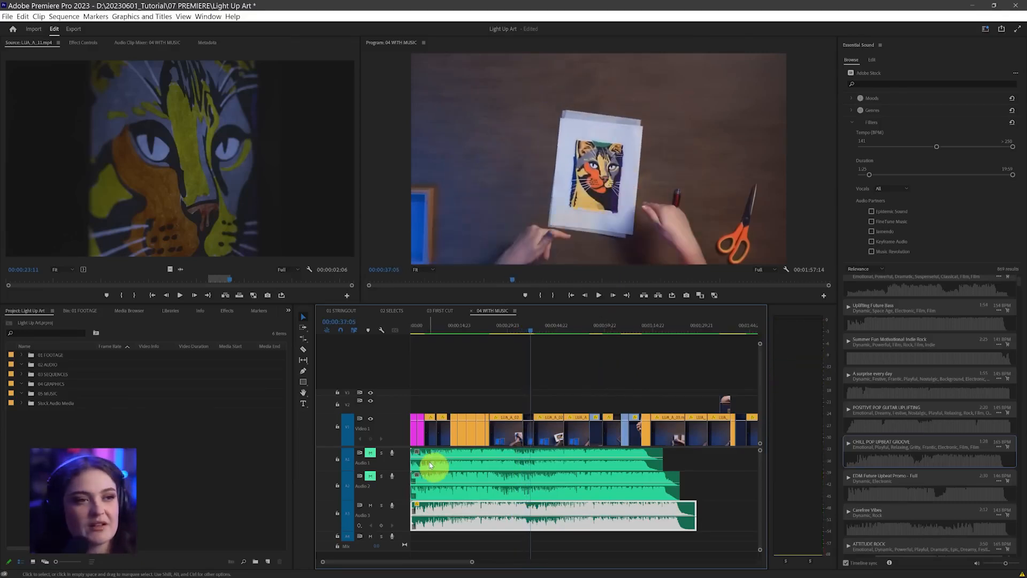
Step: Unmute all the audio tracks and solo Audio 2
left_click(473, 481)
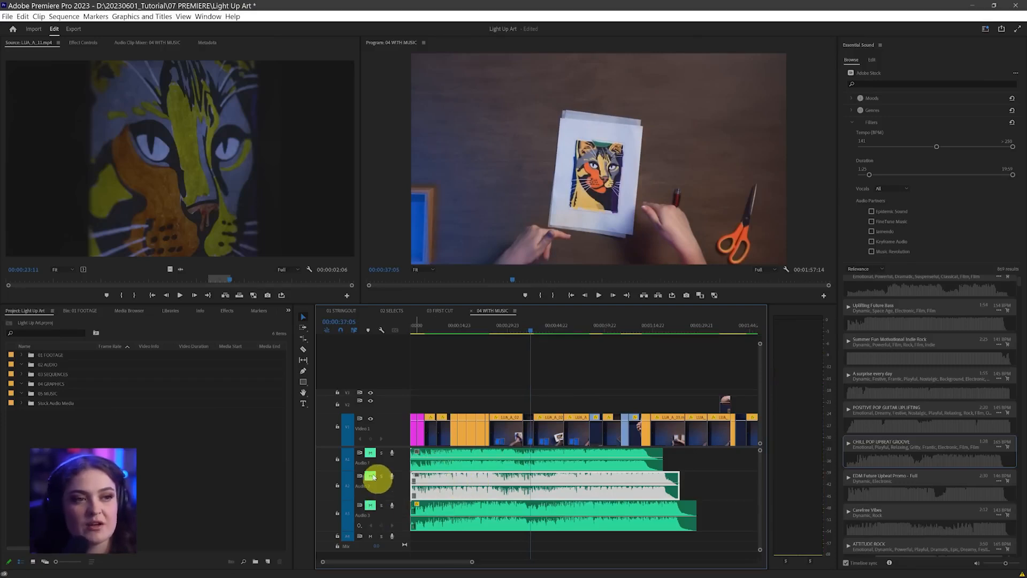
left_click(370, 475)
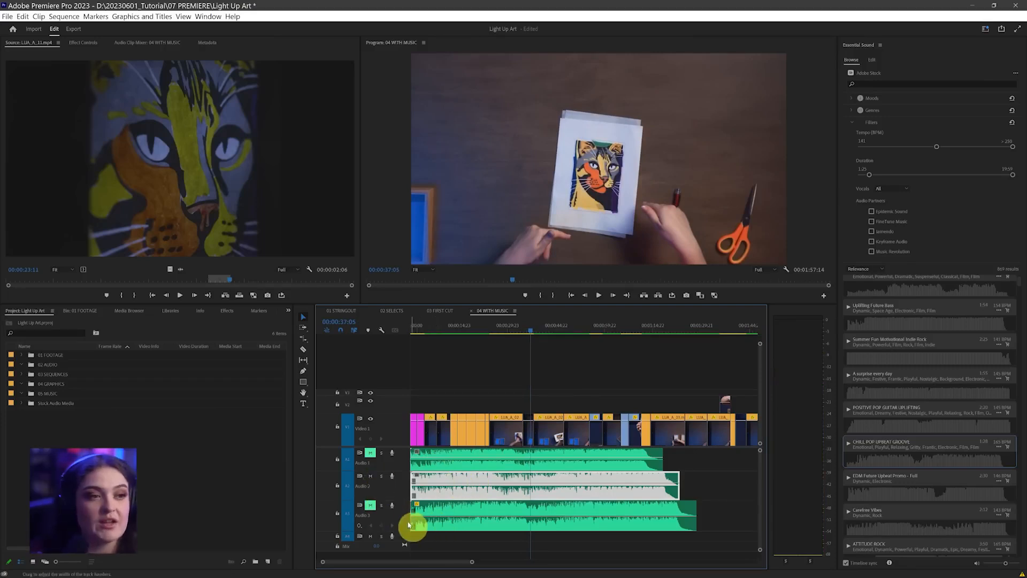
left_click(370, 506)
left_click(370, 453)
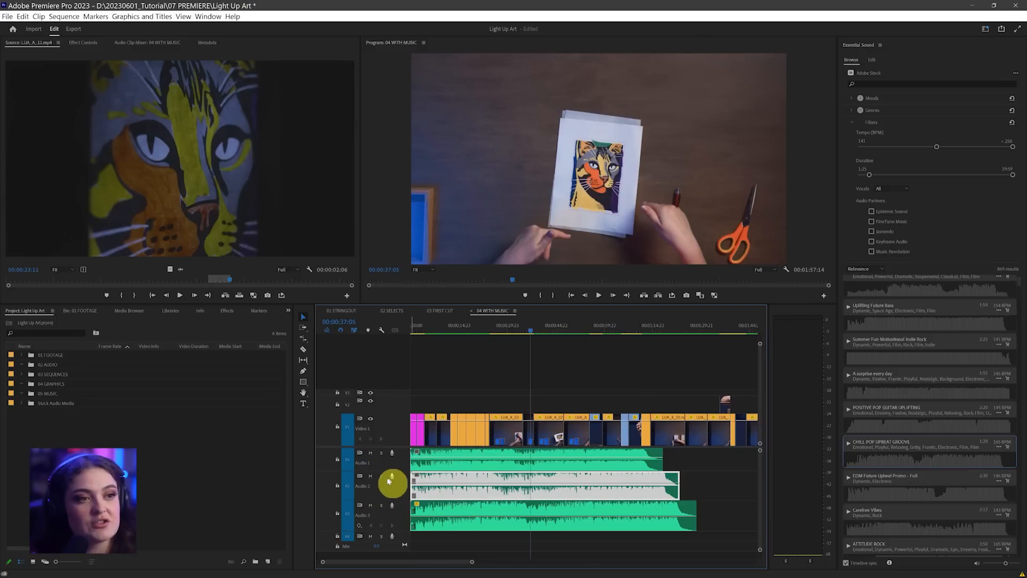
left_click(381, 475)
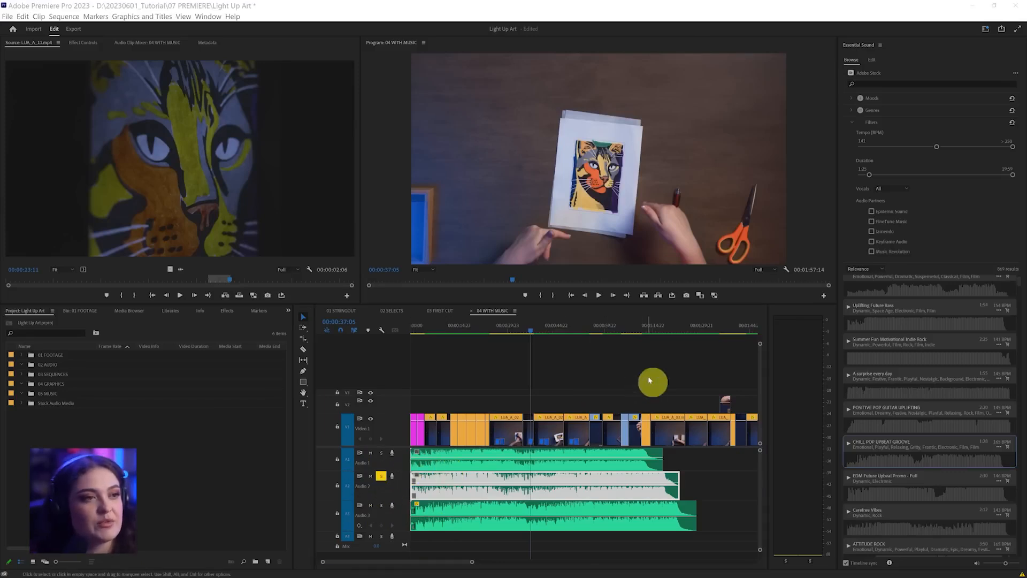
Step: Move the playhead slightly further along the sequence and play a short stretch of the soloed Audio 2 music
left_click(539, 328)
key("space")
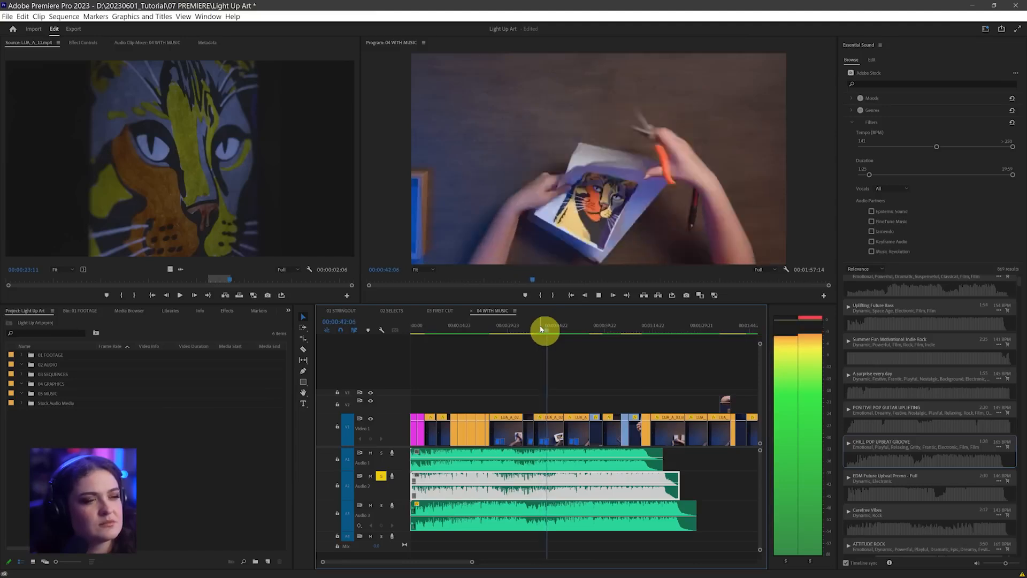
key("space")
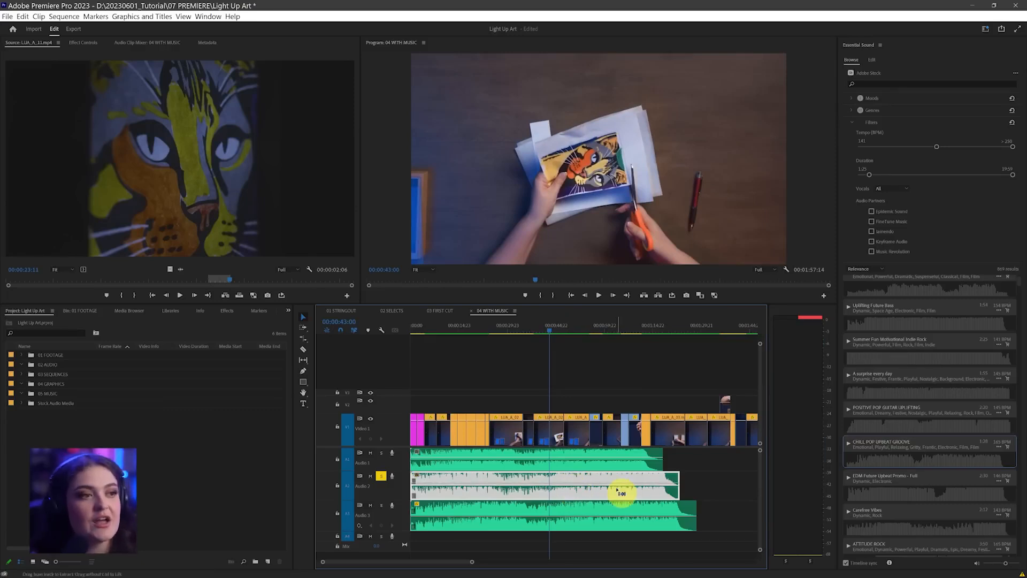
Step: Adjust the audio gain of the music clip on Audio 2 by -6 dB
right_click(556, 481)
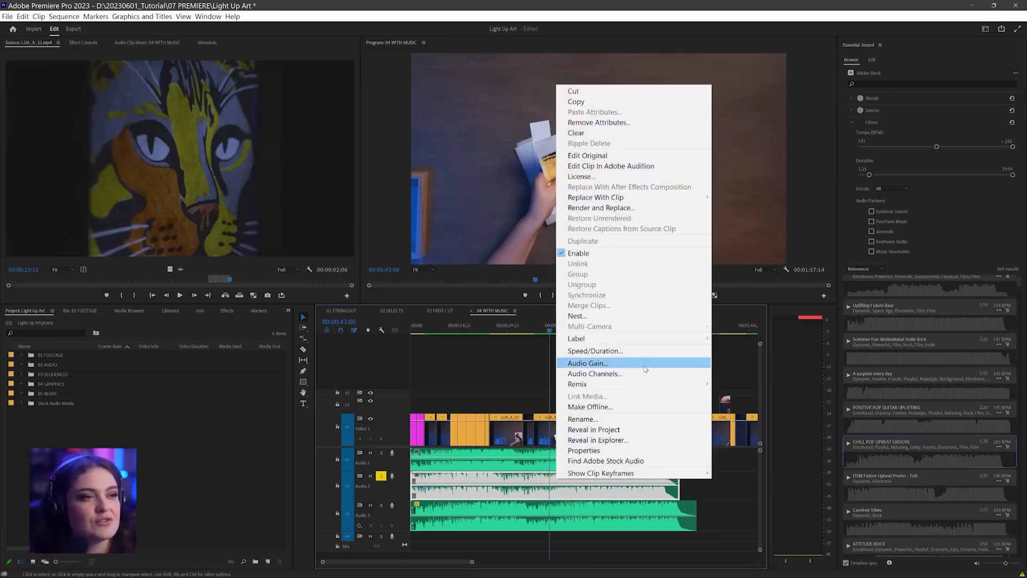
left_click(588, 363)
type("-6")
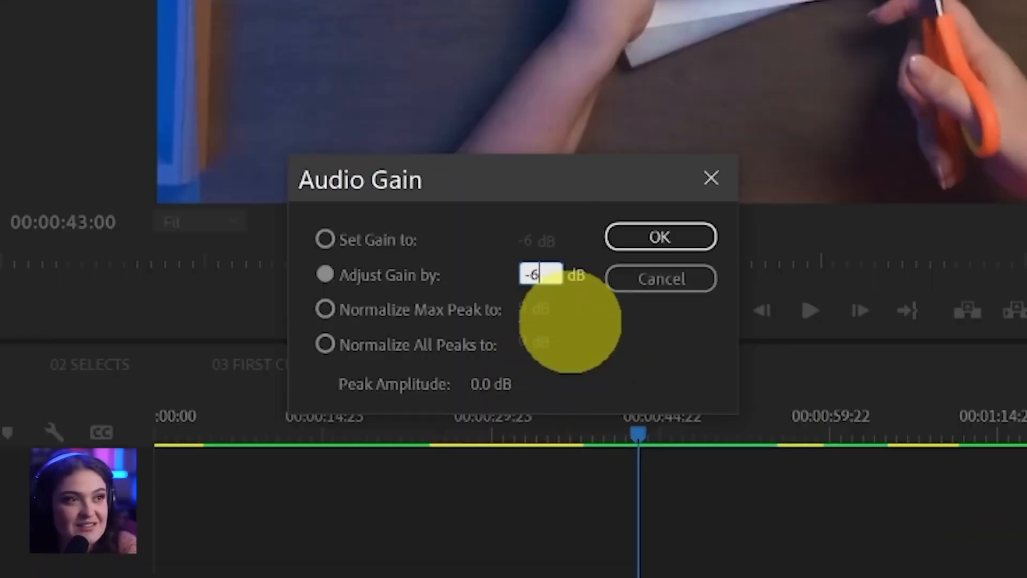
key("Return")
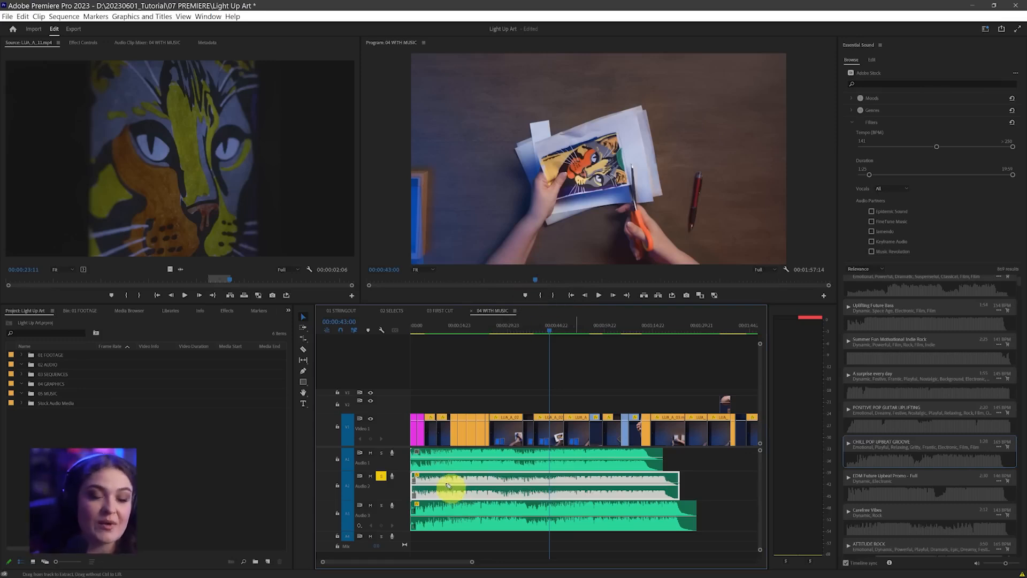
Step: Look over the Audio 2 clip's waveform and undo its gain adjustment
left_click_drag(442, 481, 459, 478)
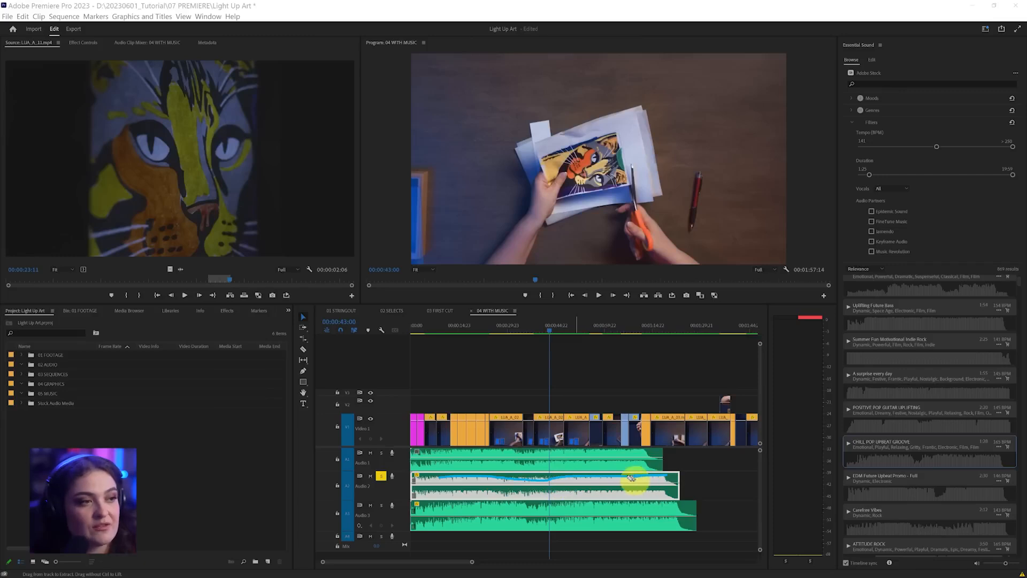
left_click_drag(477, 471, 567, 481)
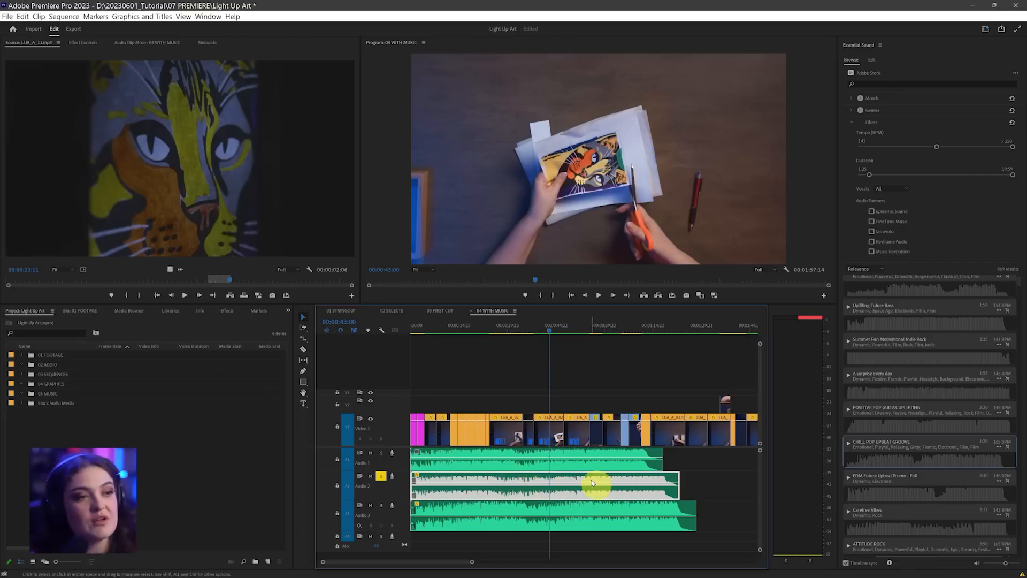
key("ctrl+z")
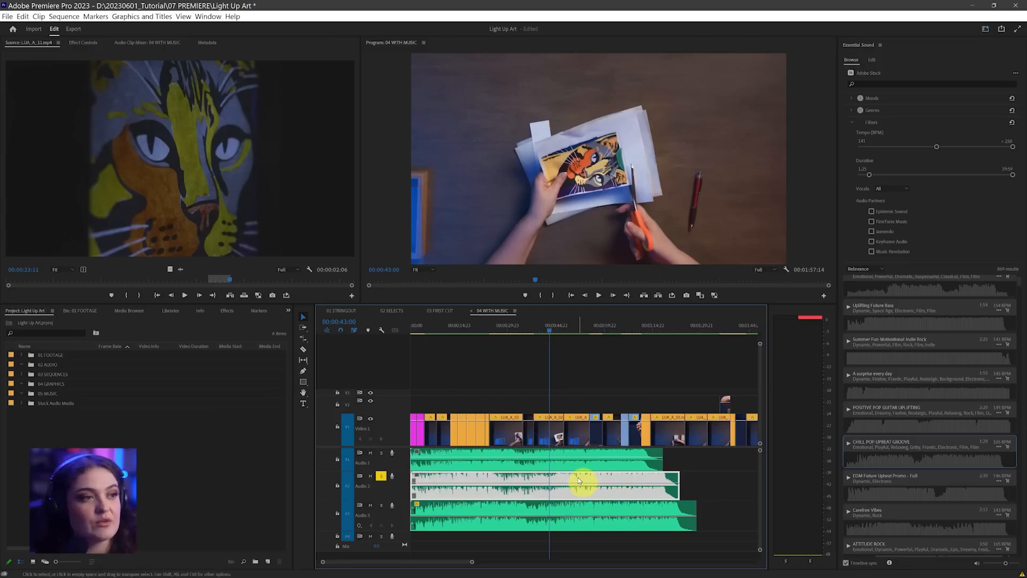
Step: Tag the Audio 2 clip as Music in Essential Sound and lower its clip volume level
mouse_move(887, 60)
left_mouse_down()
mouse_move(861, 67)
mouse_move(890, 57)
left_mouse_up()
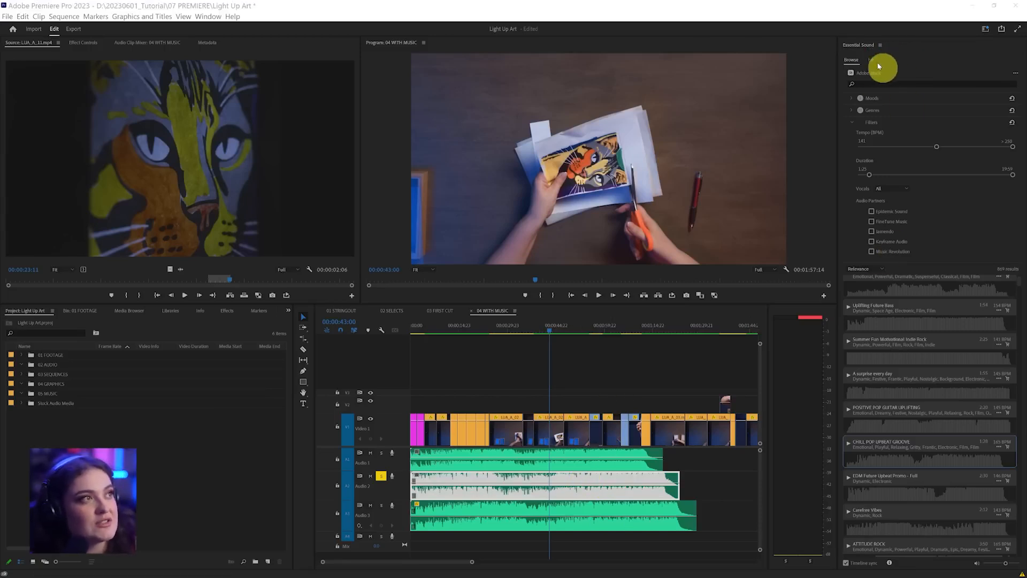
left_click(876, 62)
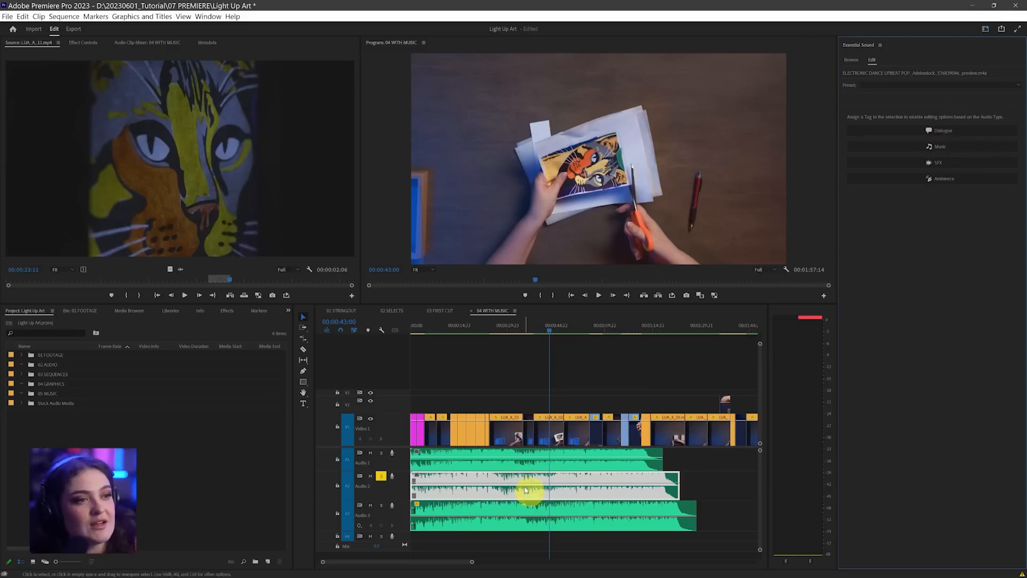
left_click(901, 146)
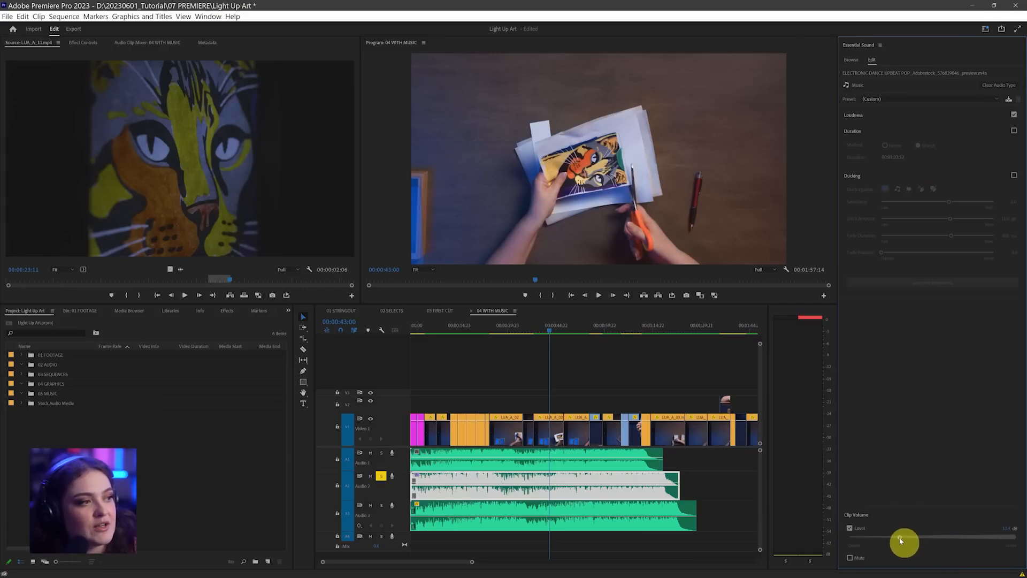
Step: Deselect the clip and play a short stretch to check the reduced Audio 2 level on the meters
left_click(608, 374)
key("space")
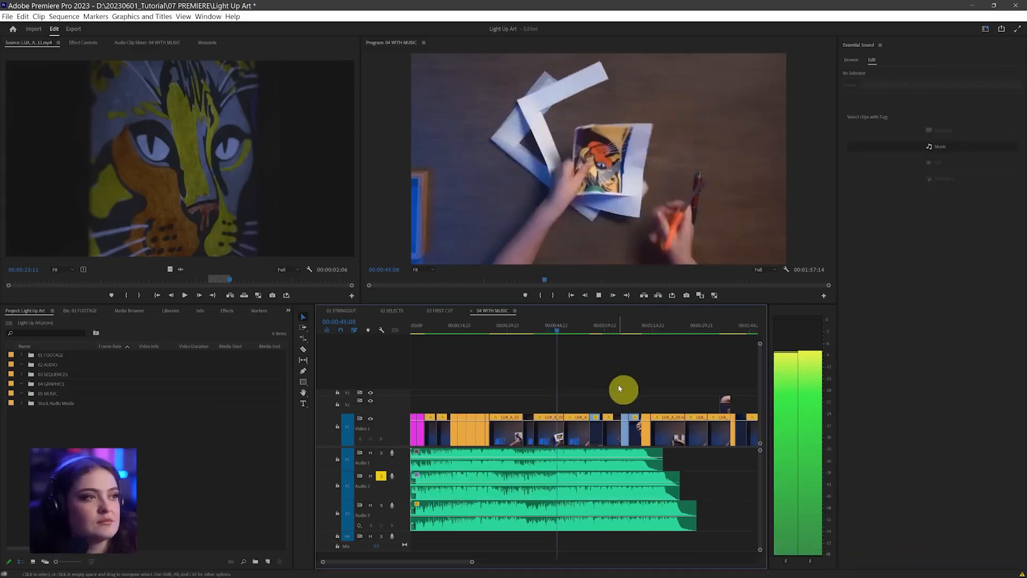
key("space")
Step: Solo Audio 1 instead of Audio 2 and play a short stretch of its music clip
left_click(524, 460)
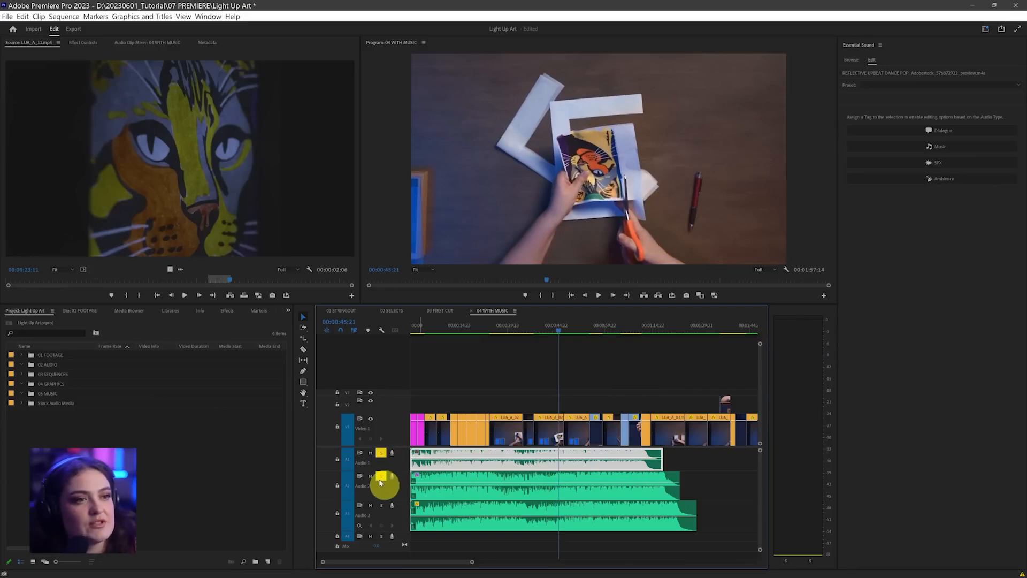
left_click(380, 477)
key("space")
key("space")
Step: Adjust the audio gain of the music clip on Audio 1 by 6 dB and play it briefly
right_click(578, 460)
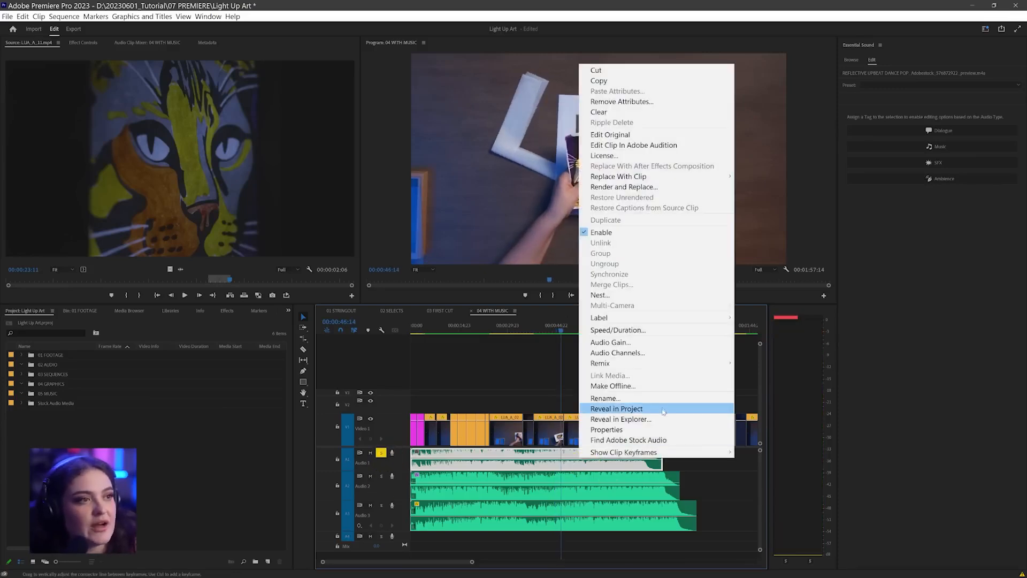
left_click(663, 347)
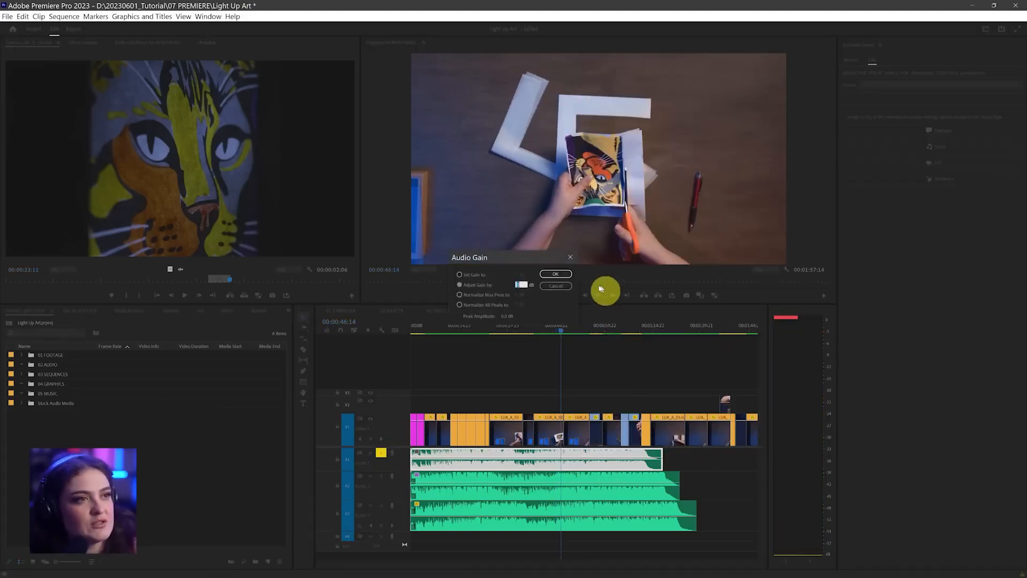
key("Return")
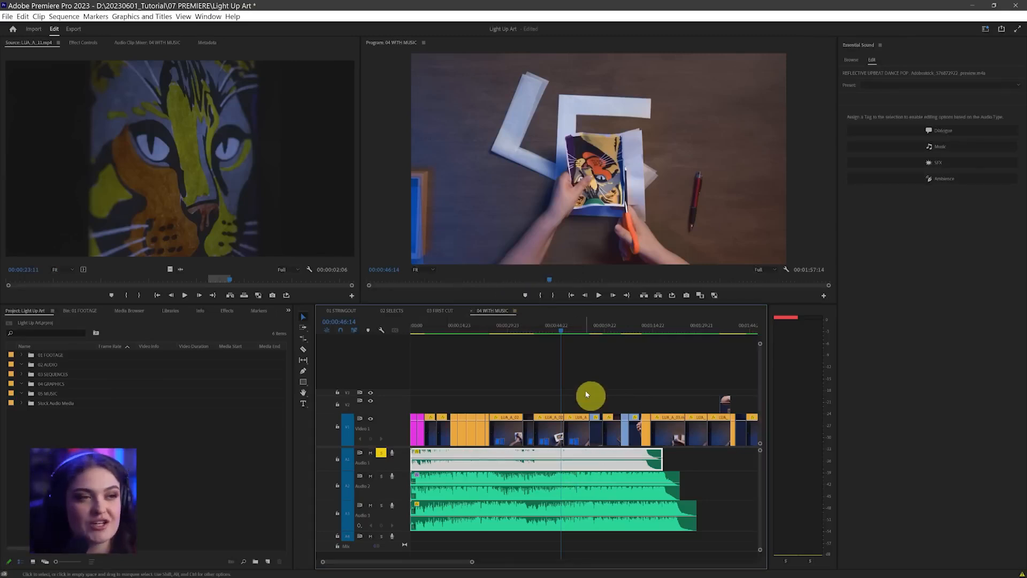
key("space")
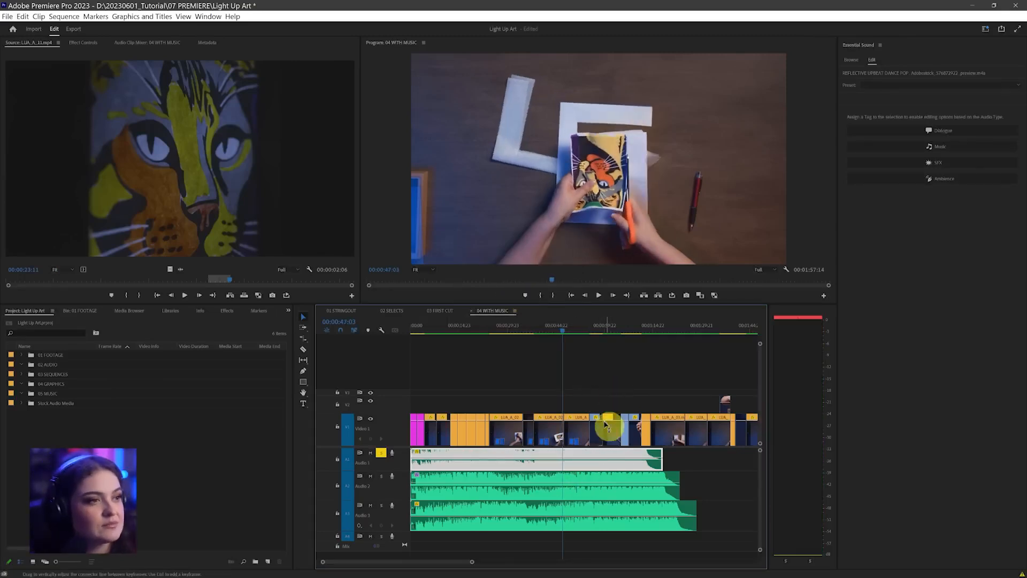
Step: Adjust the Audio 1 clip's gain by -12 dB and play a short stretch to check its level
right_click(591, 460)
left_click(651, 344)
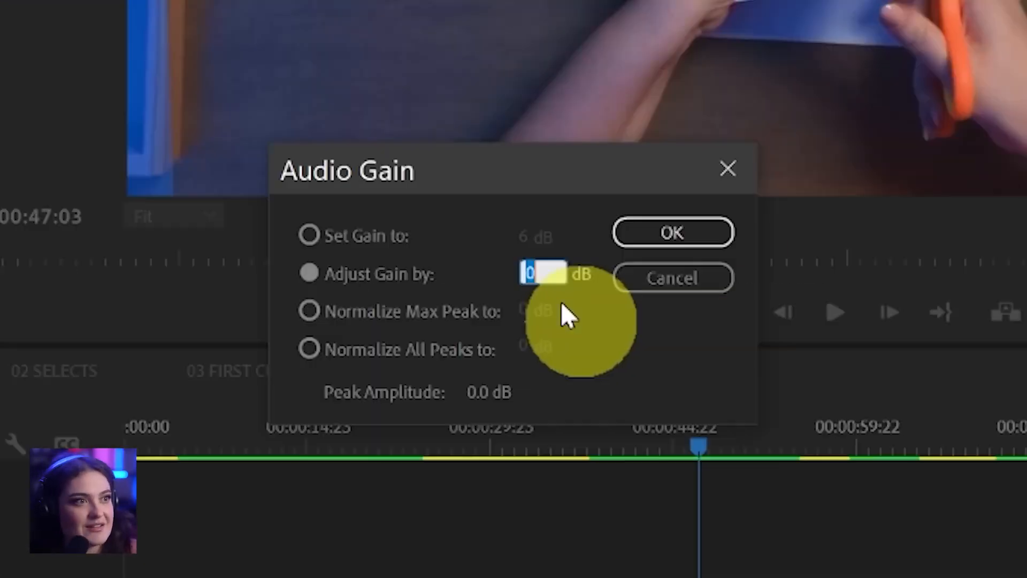
type("-1")
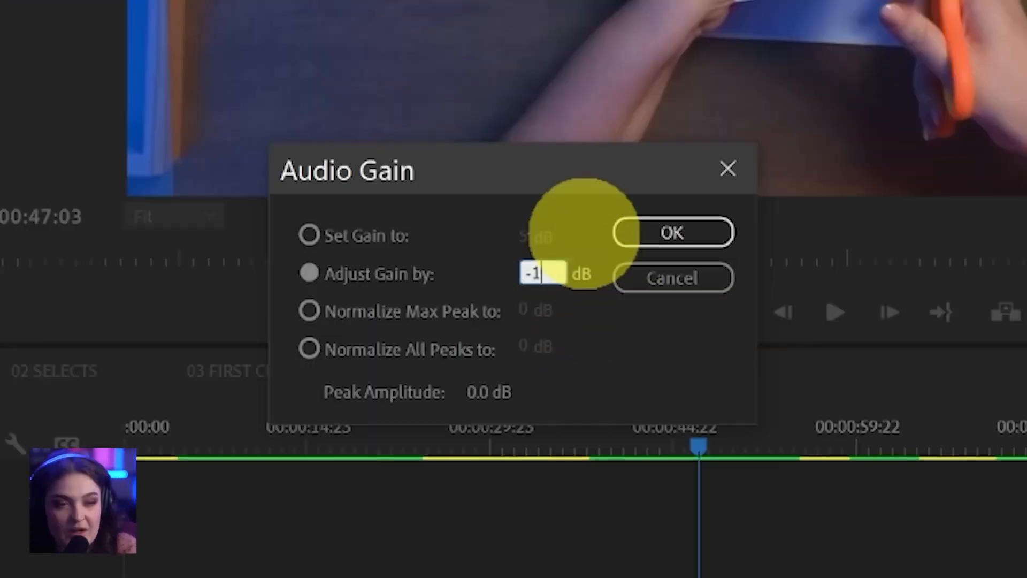
type("2")
left_click(671, 229)
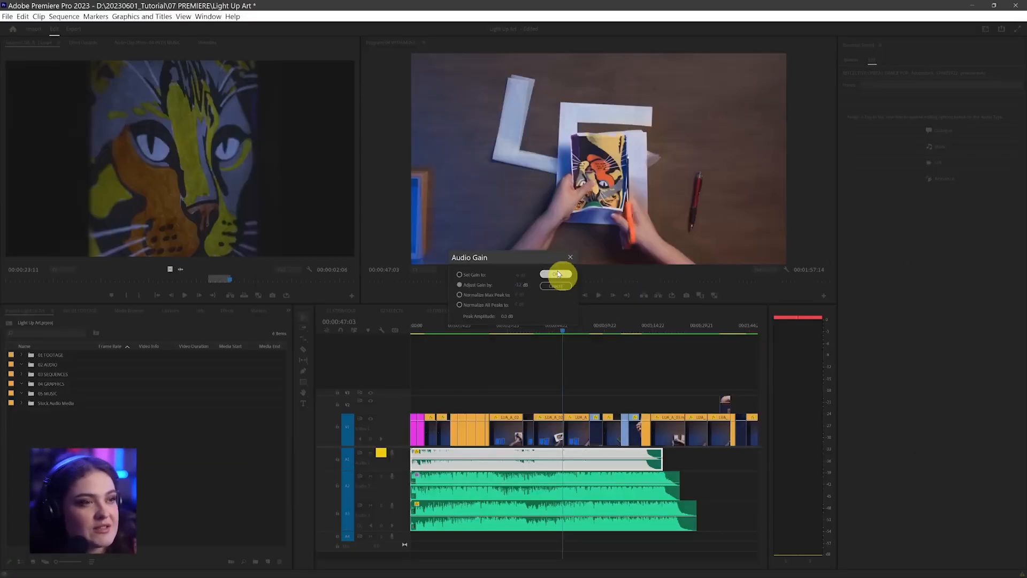
key("space")
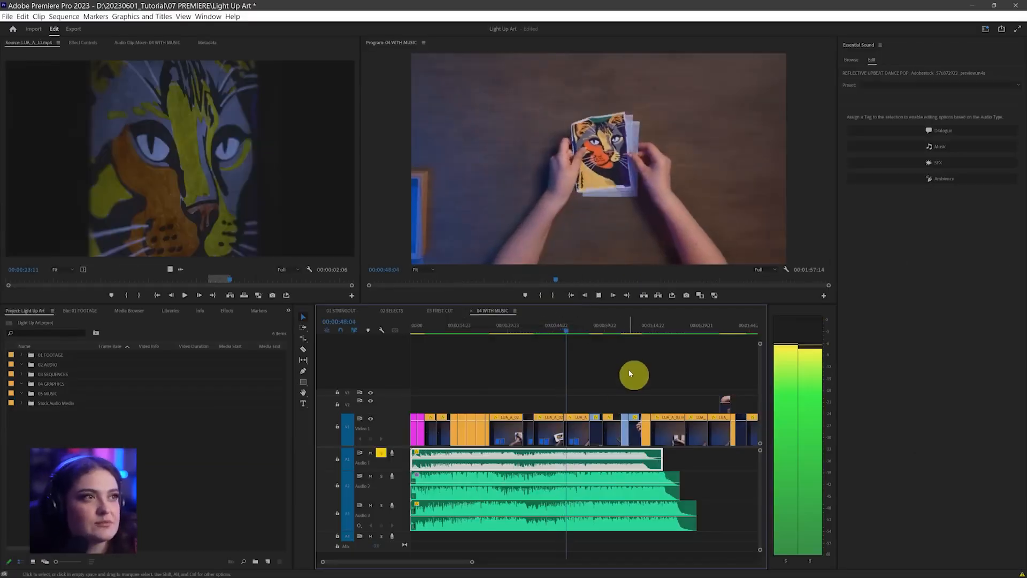
key("space")
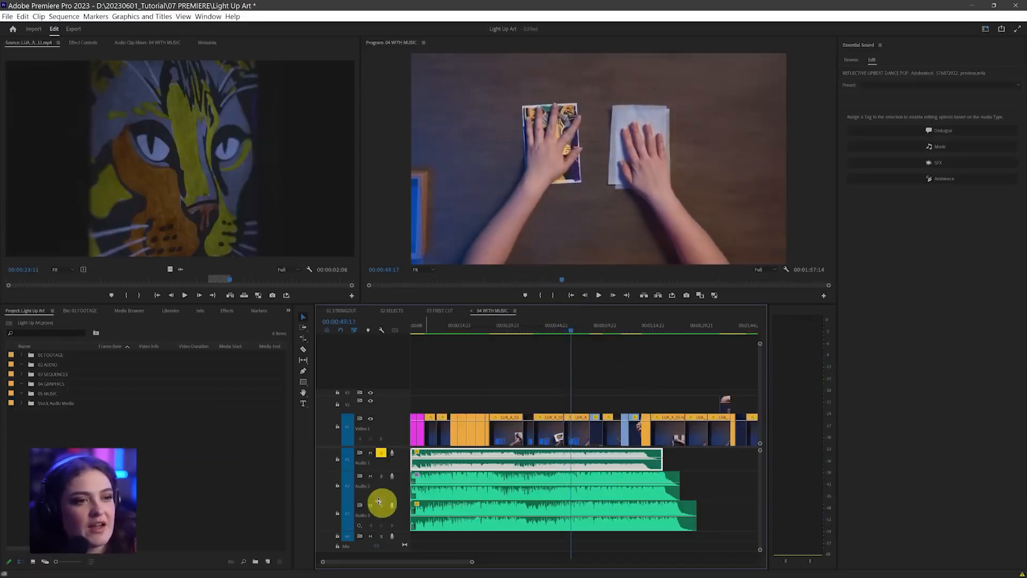
Step: Solo Audio 3 instead of Audio 1, and delete the music clips on Audio 1 and Audio 2
left_click(381, 506)
left_click(381, 453)
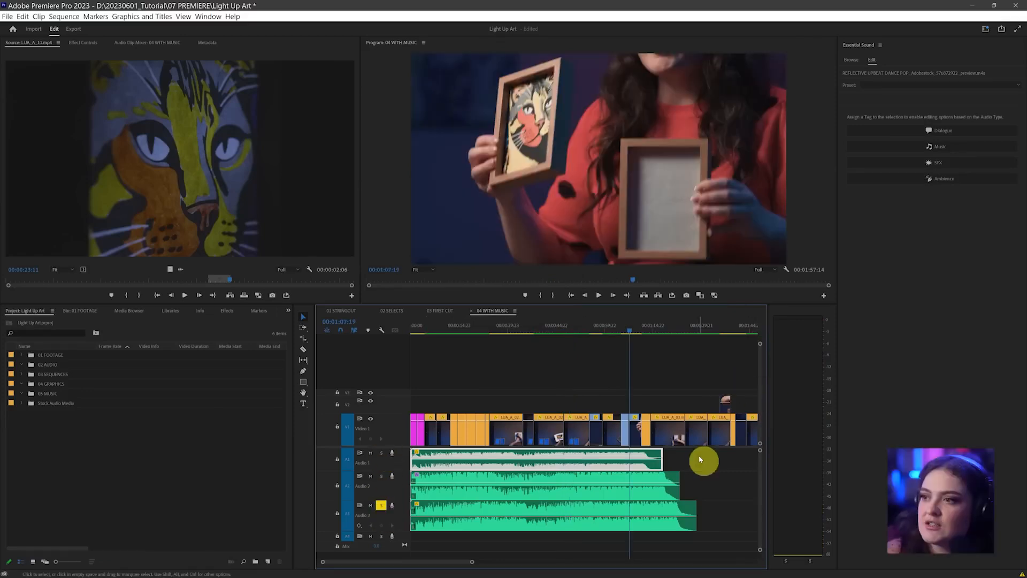
left_click_drag(699, 456, 584, 488)
key("Delete")
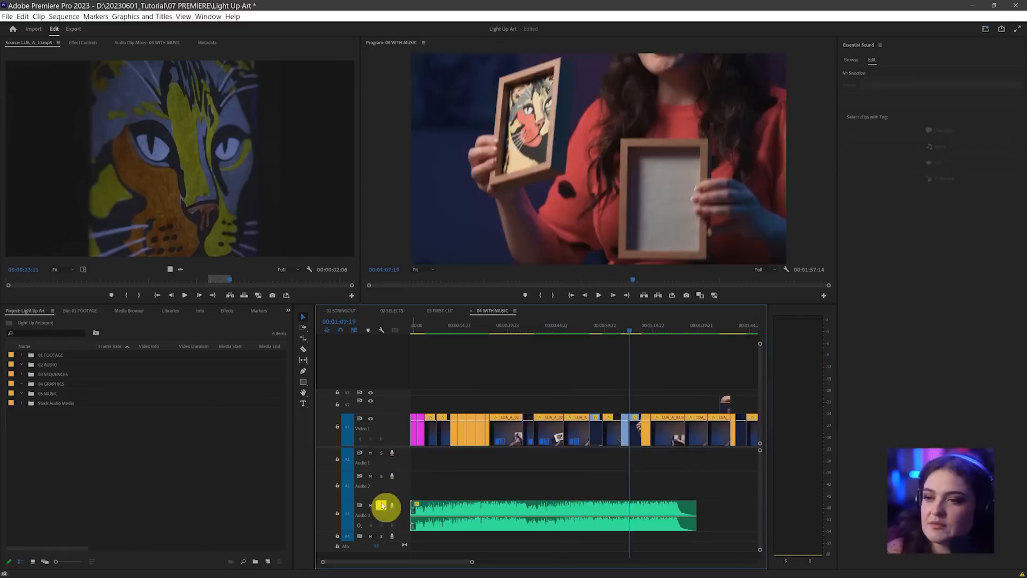
Step: Move the CHILL POP UPBEAT GROOVE clip from Audio 3 to Audio 1 and reveal its source file in the project
left_click_drag(429, 512, 429, 466)
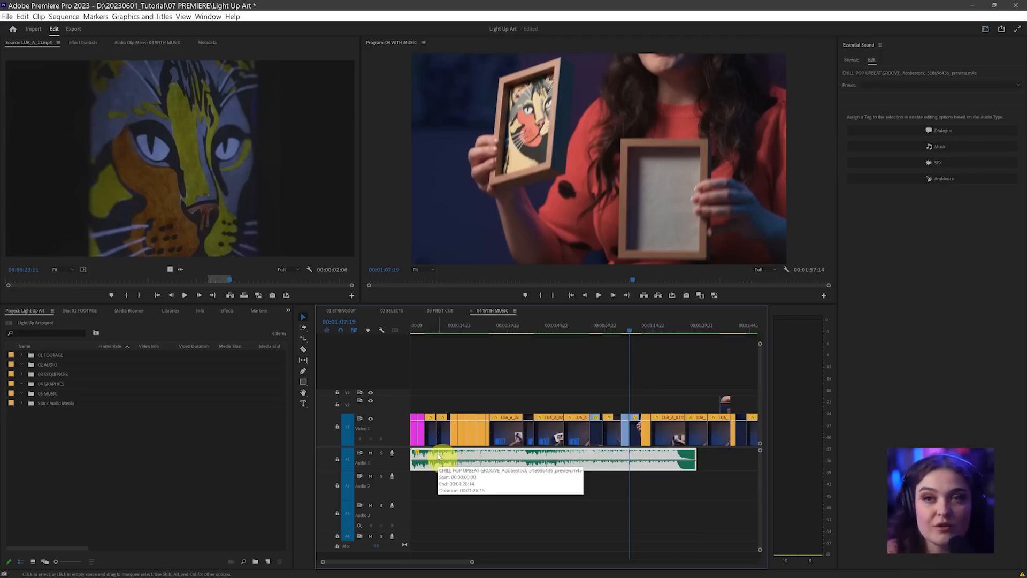
right_click(438, 454)
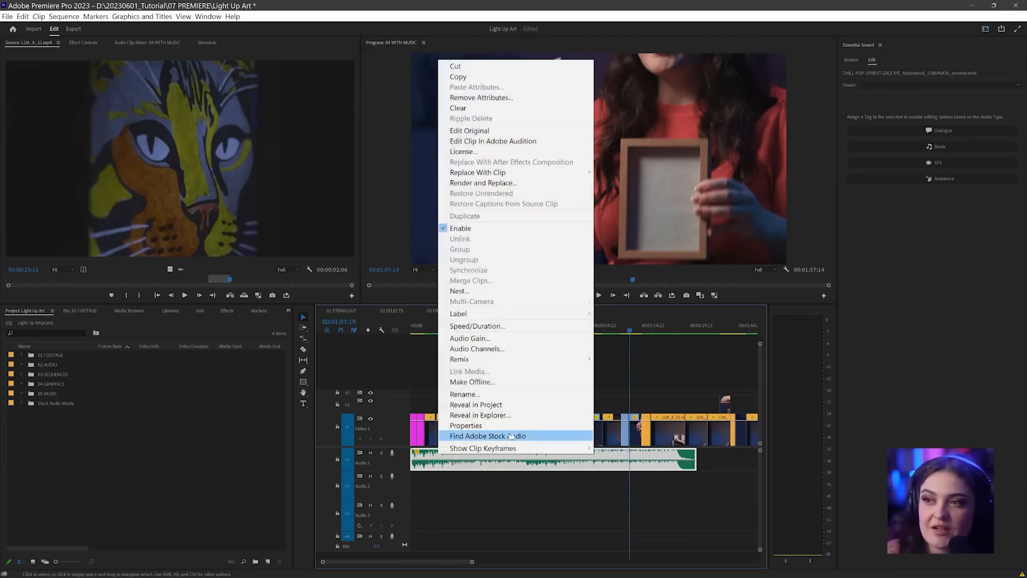
left_click(530, 405)
left_click(100, 416)
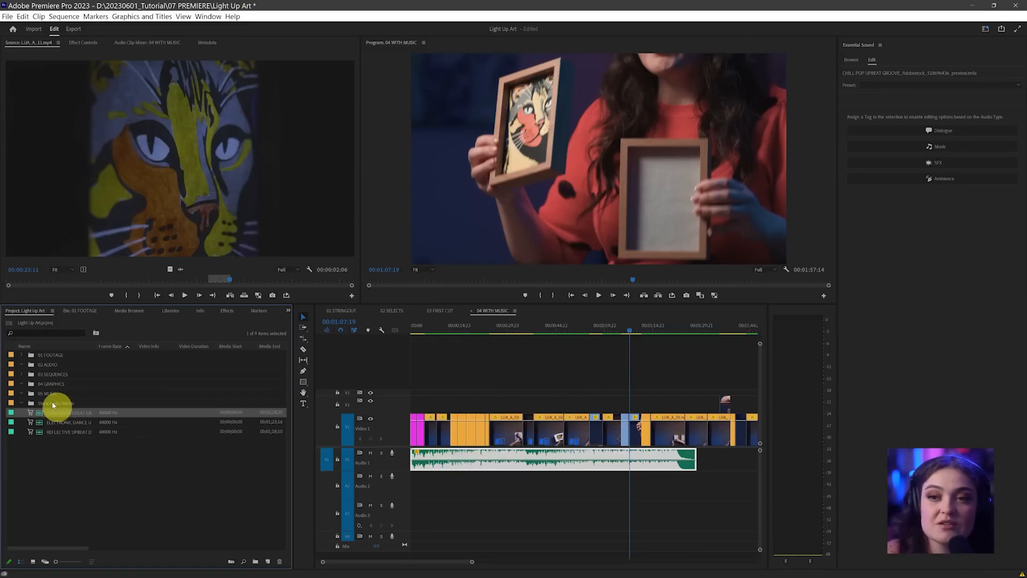
Step: Move the Stock Audio Media bin into the 05 MUSIC bin
left_click(47, 403)
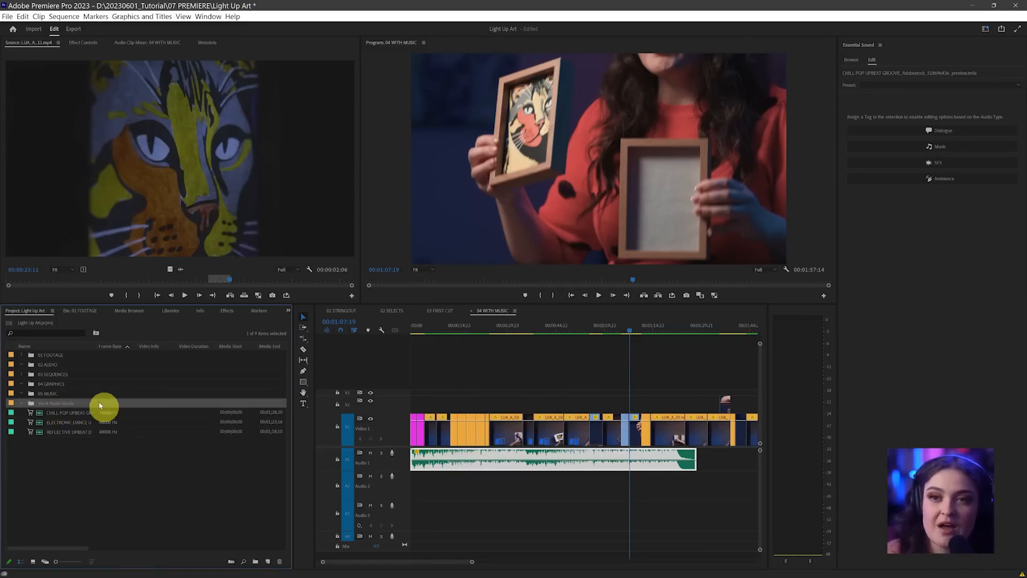
mouse_move(46, 406)
left_mouse_down()
mouse_move(79, 405)
mouse_move(42, 393)
left_mouse_up()
left_click(23, 393)
left_click(23, 394)
left_click(82, 415)
left_click(250, 481)
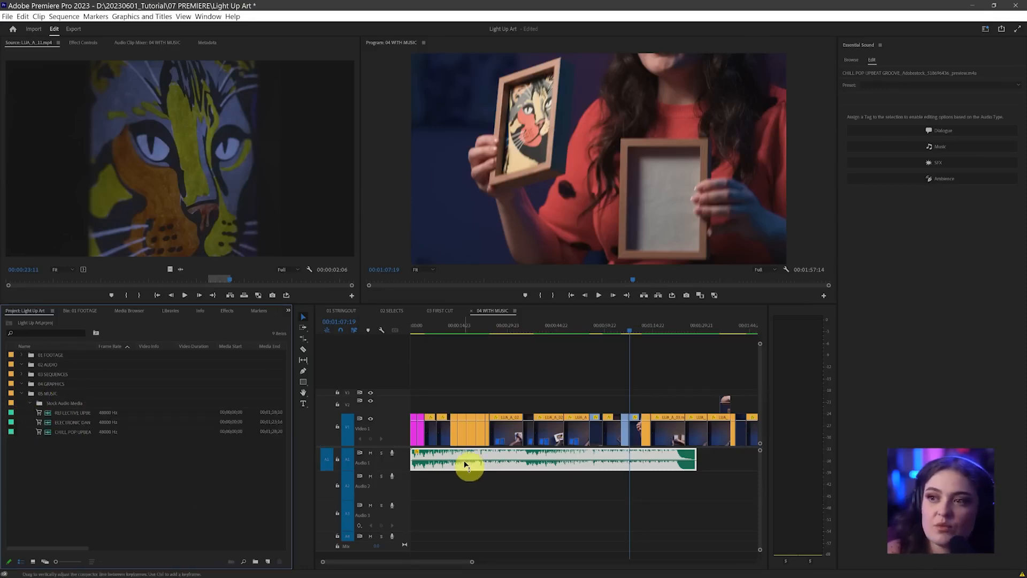
Step: Check the Adobe Stock licensing prompt for the REFLECTIVE UPBEAT DANCE POP track
left_click(39, 413)
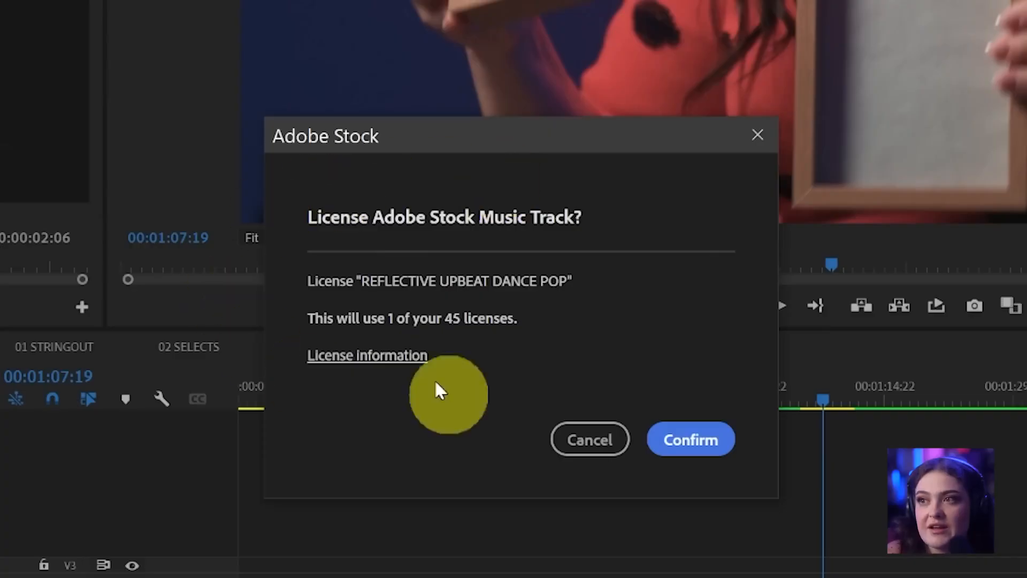
mouse_move(569, 280)
left_mouse_down()
mouse_move(266, 316)
mouse_move(566, 284)
left_mouse_up()
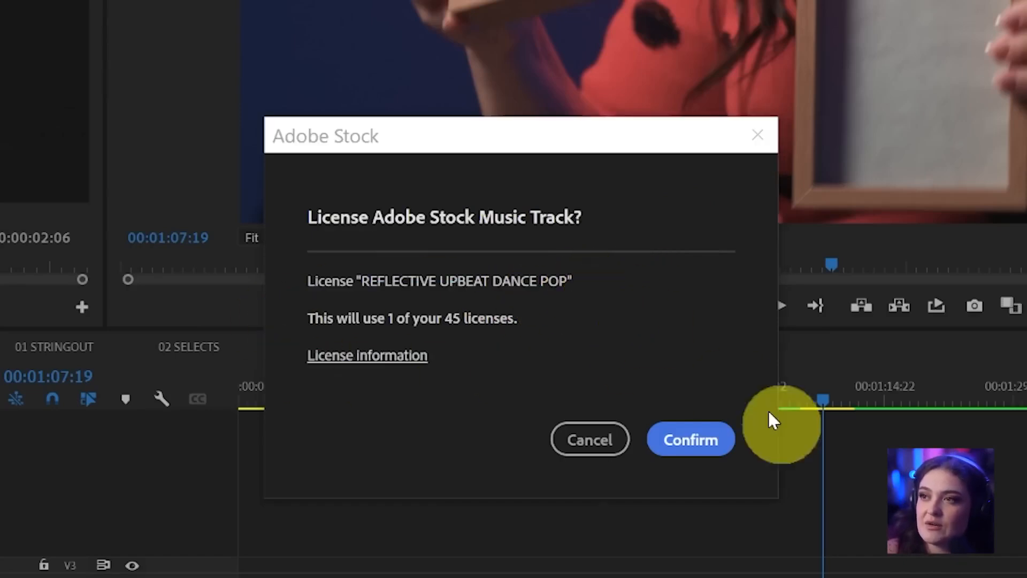
left_click(691, 452)
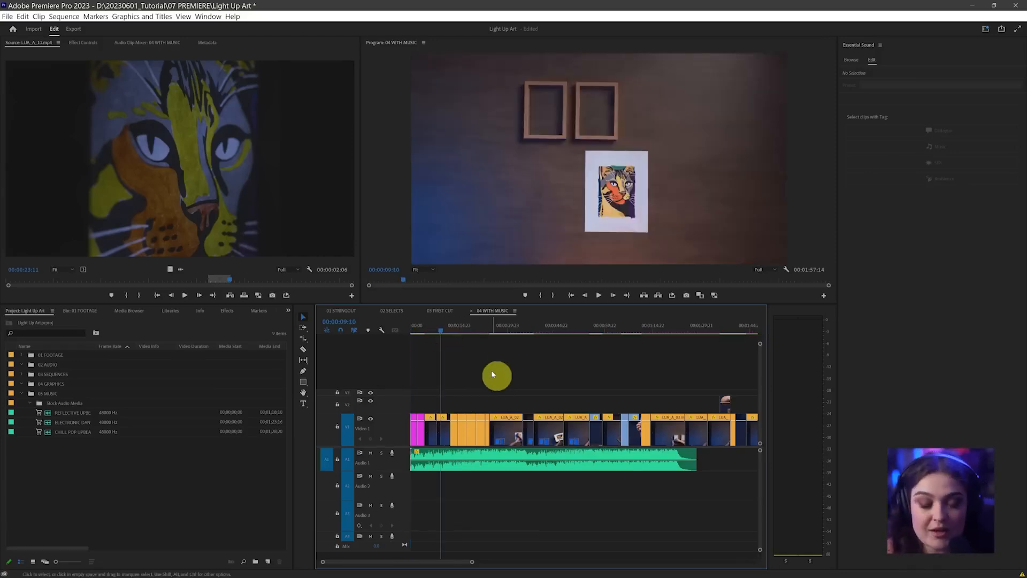
Step: Cut the video and music clips at 00:00:09:10 and select the music pieces on either side of the cut
key("ctrl+k")
left_click_drag(472, 561, 343, 561)
left_click(548, 435)
left_click(429, 441)
left_click(617, 434)
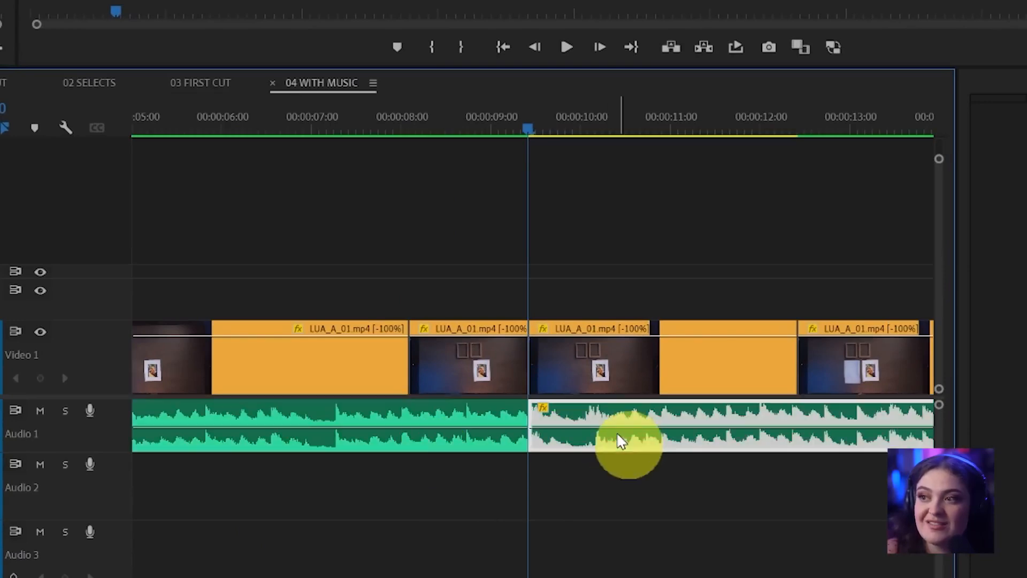
left_click(459, 435)
left_click(617, 443)
left_click(436, 443)
left_click(623, 444)
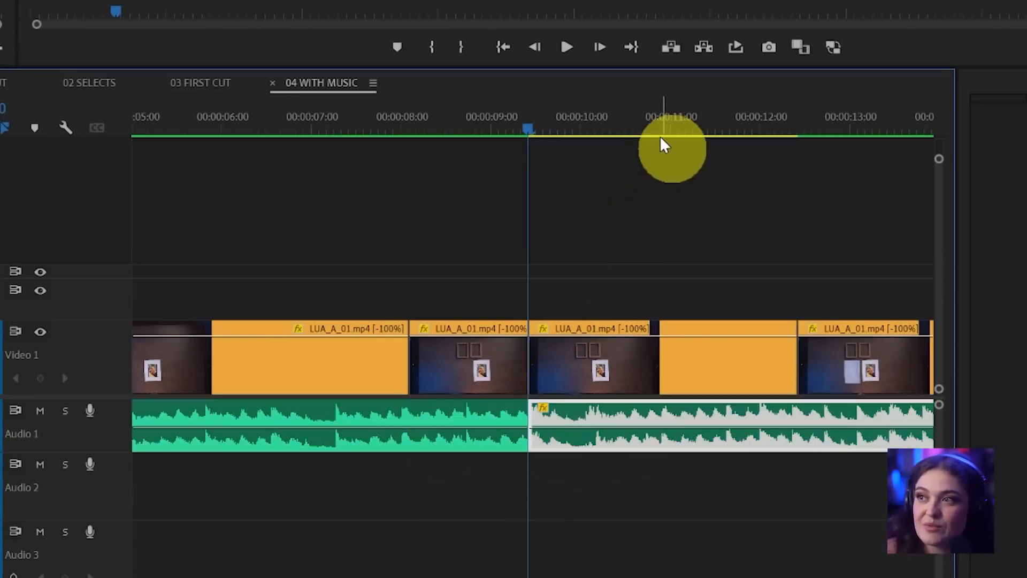
Step: Cut the video and music clips again at 00:00:10:14 and select the resulting music pieces in turn
left_click(634, 128)
left_click(747, 239)
key("ctrl+k")
left_click(719, 424)
left_click(345, 435)
left_click(596, 422)
left_click(705, 424)
left_click(601, 421)
left_click(791, 424)
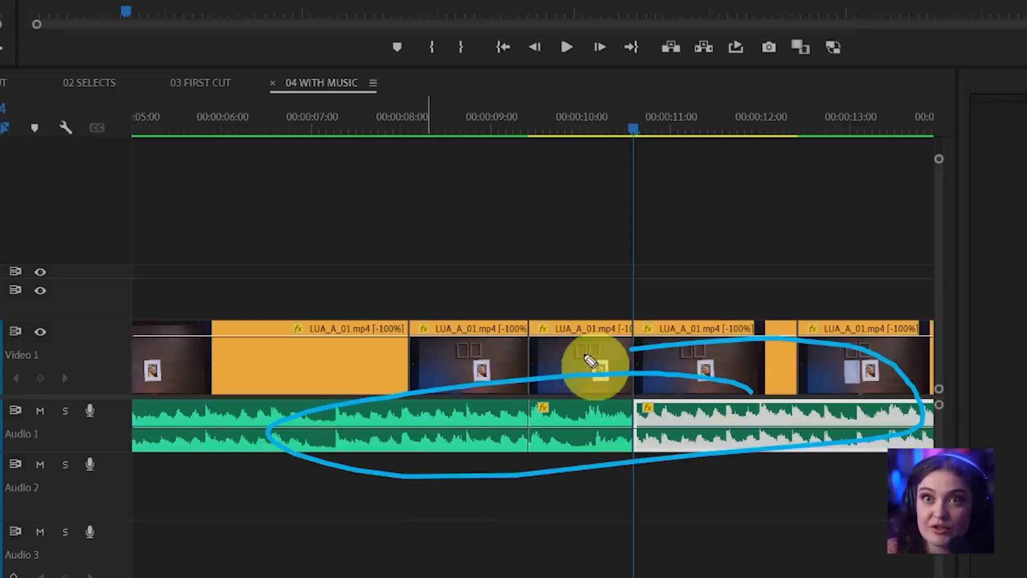
Step: Undo both cuts on the video and music clips
left_click(554, 246)
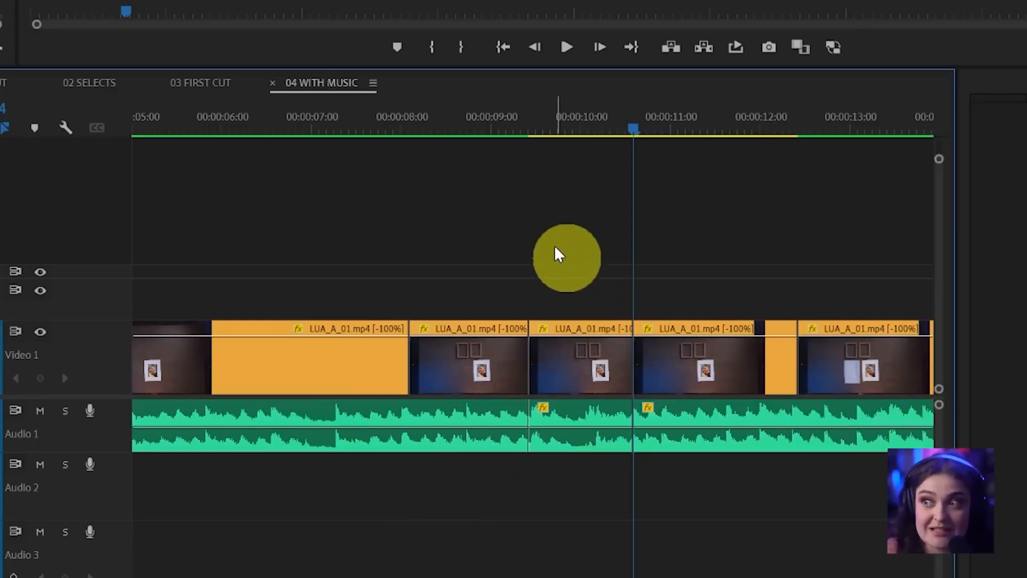
key("ctrl+z")
key("ctrl+z")
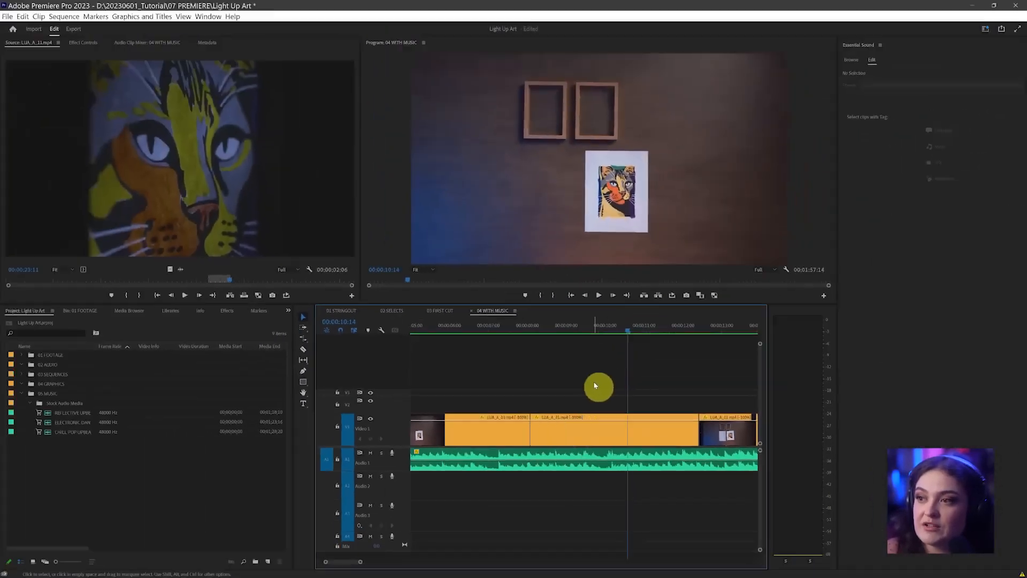
Step: Lock the Audio 1 track so the music clip cannot be cut or moved
left_click_drag(149, 426, 129, 429)
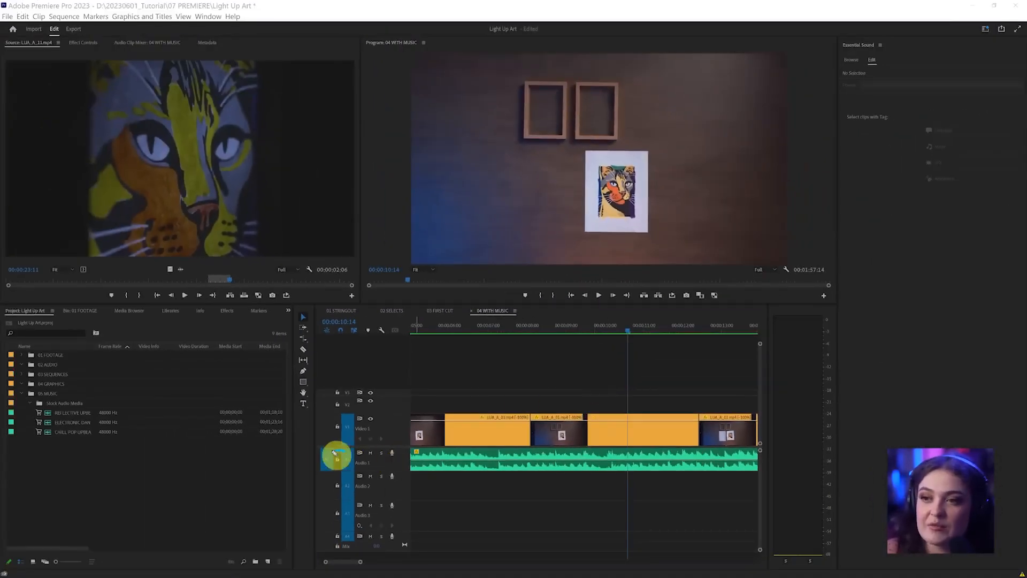
left_click_drag(335, 453, 363, 466)
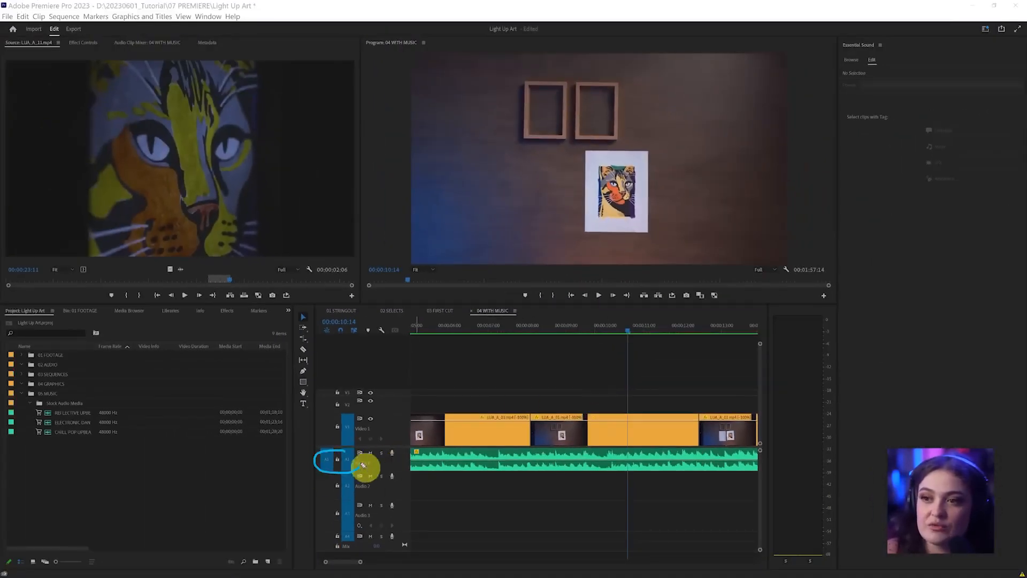
left_click(342, 461)
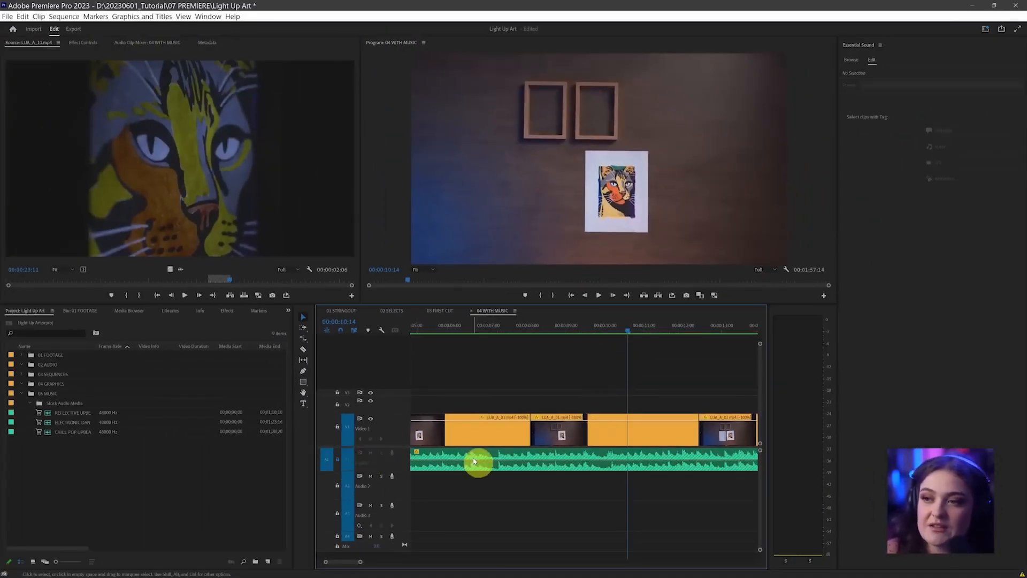
scroll(530, 466, "down", 5)
scroll(530, 465, "down", 4)
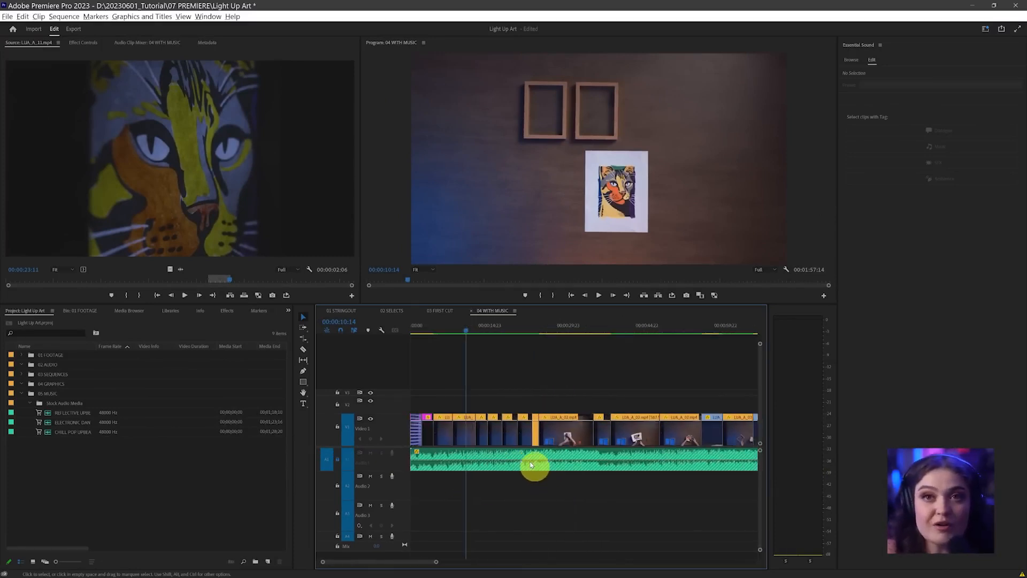
scroll(530, 464, "down", 4)
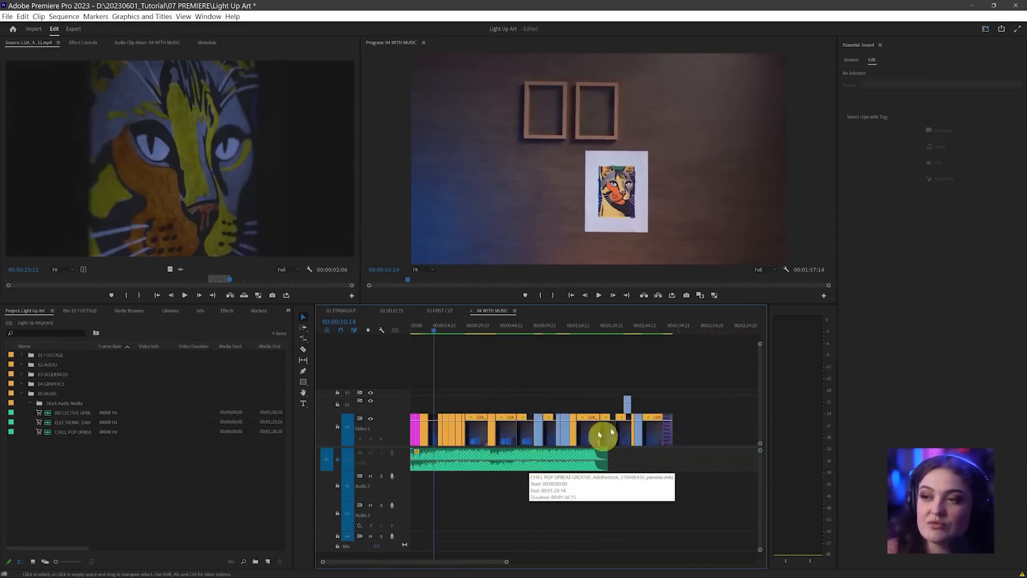
mouse_move(699, 397)
left_mouse_down()
mouse_move(454, 375)
mouse_move(688, 406)
left_mouse_up()
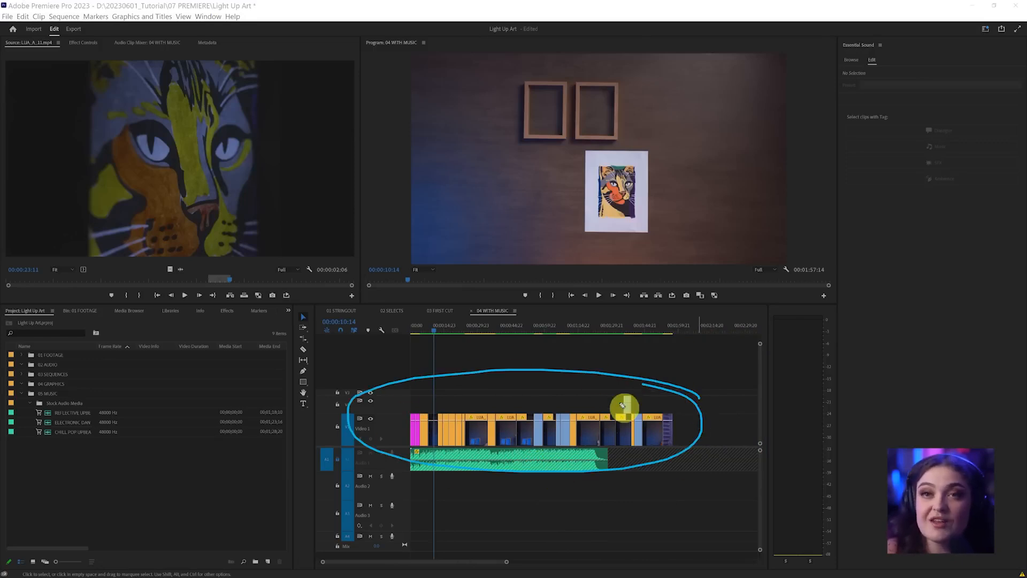
Step: Play the opening clip with its music from the start of the sequence
left_click_drag(421, 330, 383, 338)
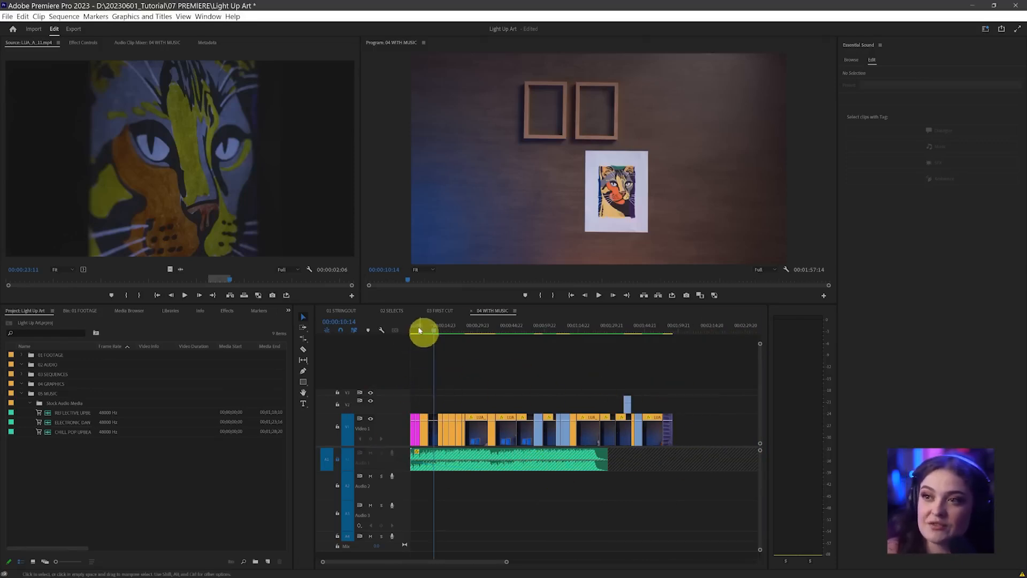
left_click_drag(506, 563, 349, 562)
key("space")
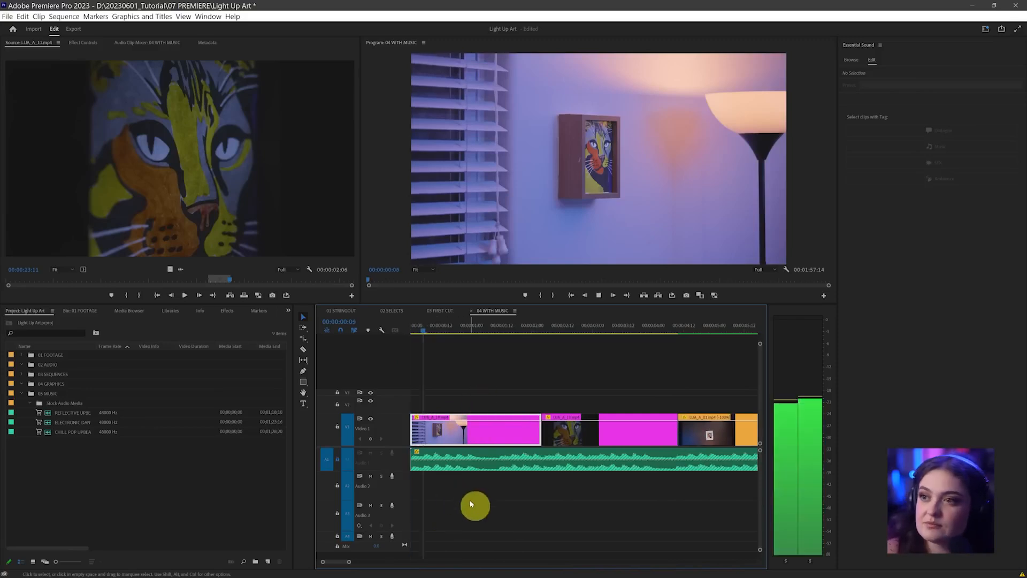
Step: Shorten the first clip on Video 1 with Rate Stretch to end at 00:00:01:09 and ripple delete the gap behind it
key("r")
left_click_drag(537, 430, 494, 431)
key("v")
right_click(515, 430)
left_click(526, 436)
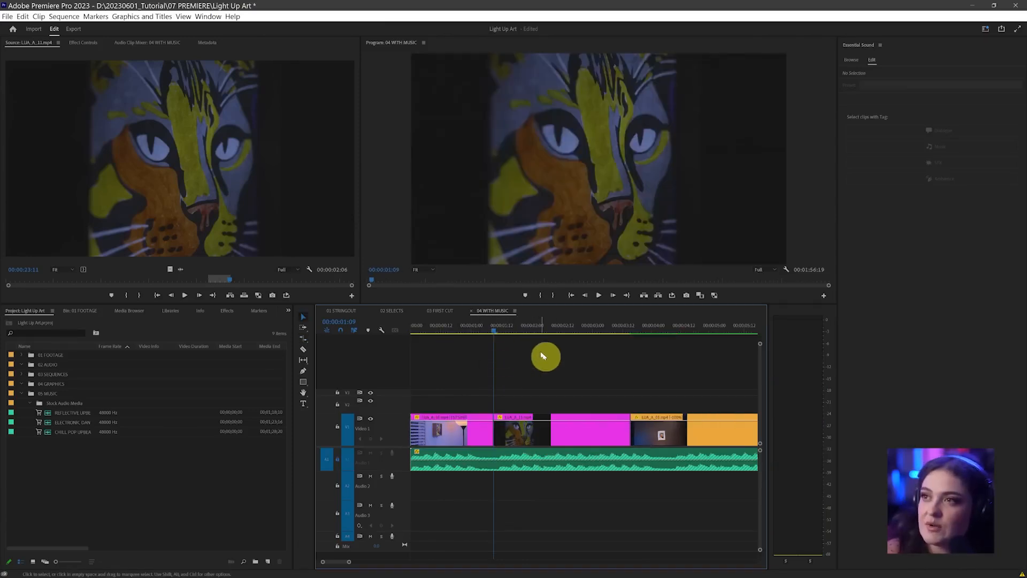
Step: Play on from the second clip and park the playhead on the music beat at 00:00:04:11
key("space")
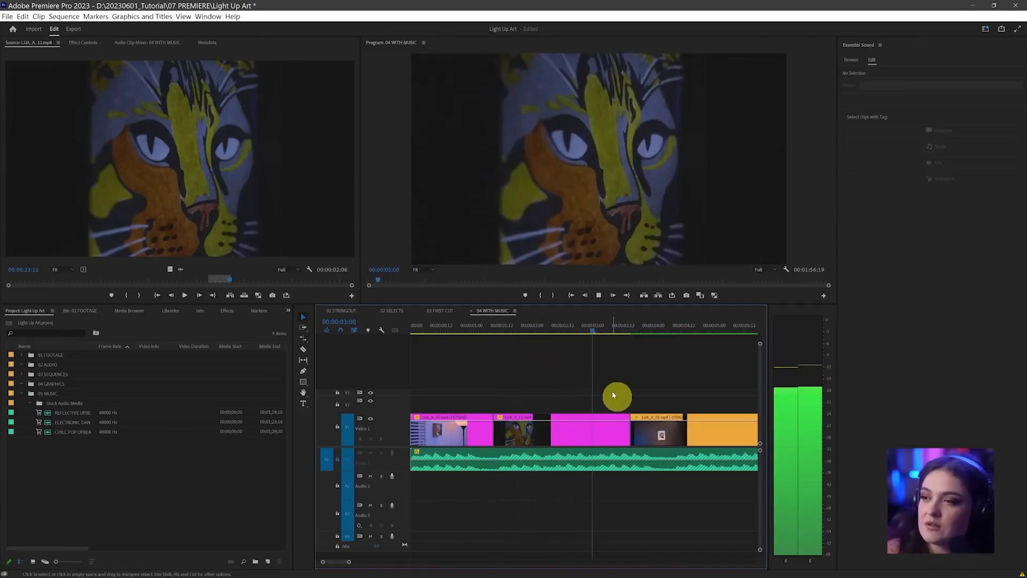
left_click(604, 416)
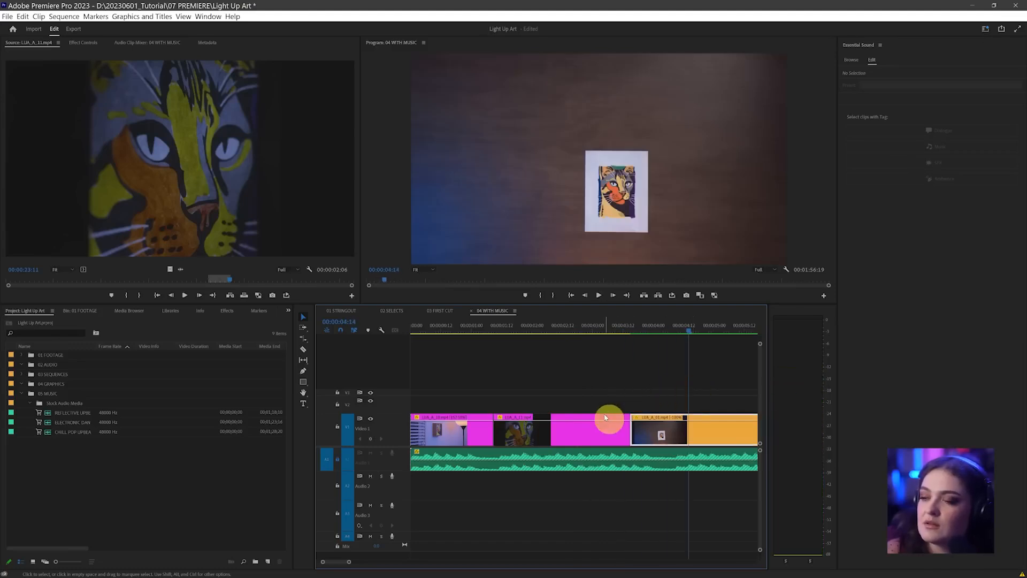
key("space")
key("space")
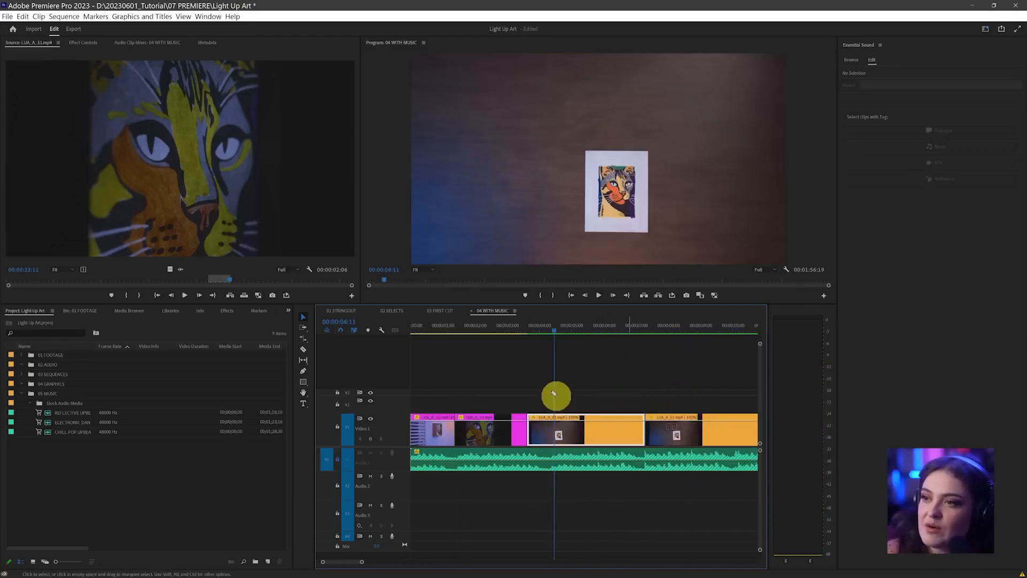
left_click_drag(554, 394, 552, 460)
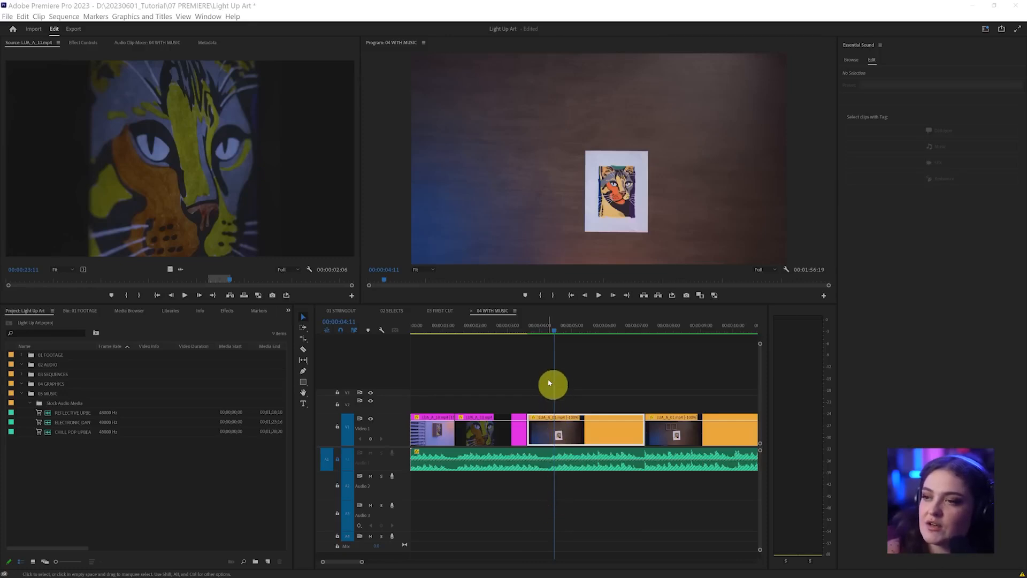
Step: Shift all Video 1 clips after the second one to start at about 00:00:04:11, and extend the second clip to meet them
left_click(559, 401)
mouse_move(570, 435)
left_mouse_down()
mouse_move(553, 433)
mouse_move(581, 437)
mouse_move(573, 436)
left_mouse_up()
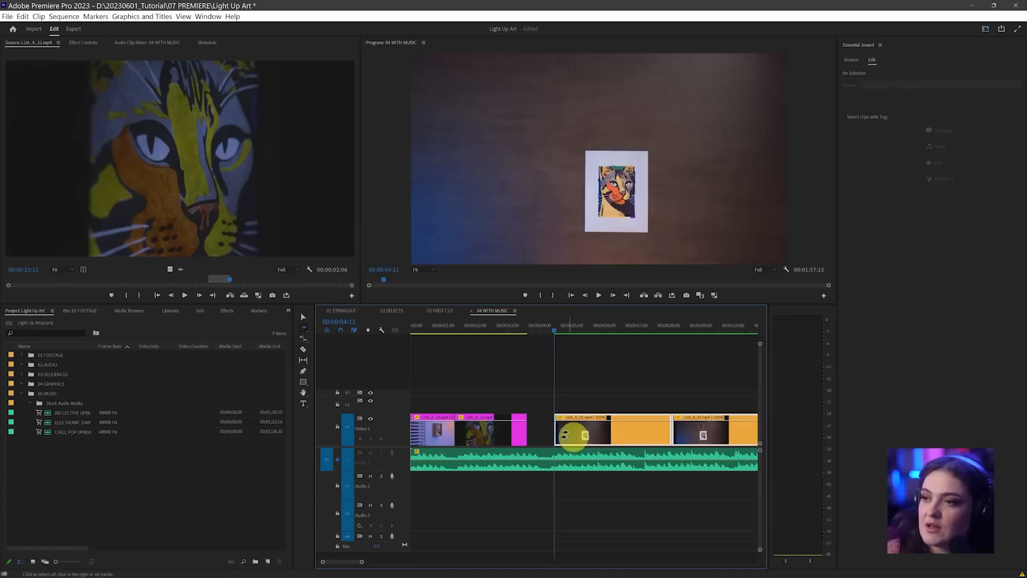
left_click(551, 332)
left_click_drag(576, 436, 549, 434)
left_click(518, 441)
Step: Play across the adjusted cut into the third clip and stop on the next beat at 00:00:05:19
left_click(486, 329)
key("space")
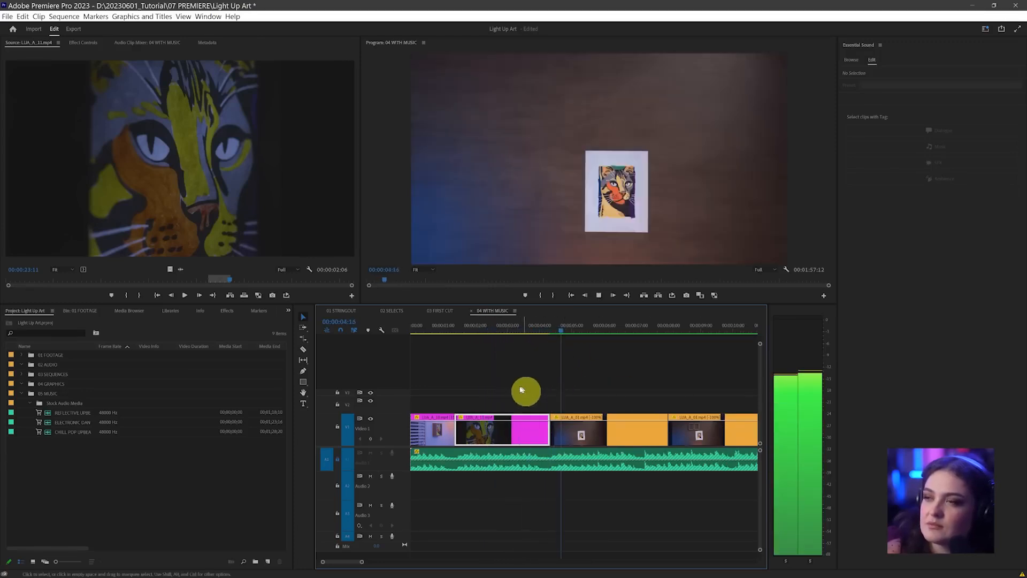
scroll(519, 390, "down", 3)
left_click(585, 416)
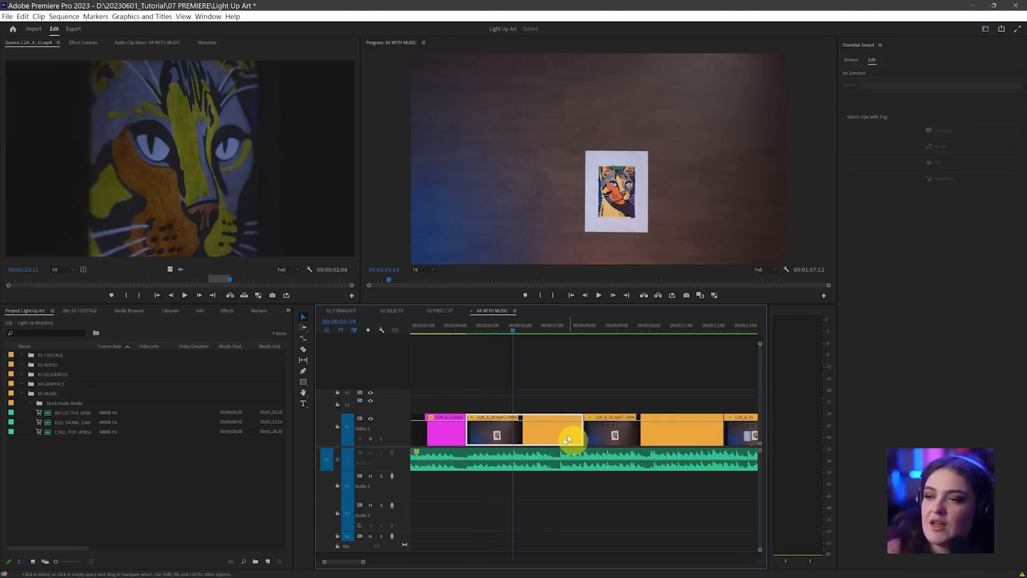
left_click(513, 449)
left_click_drag(514, 443, 516, 459)
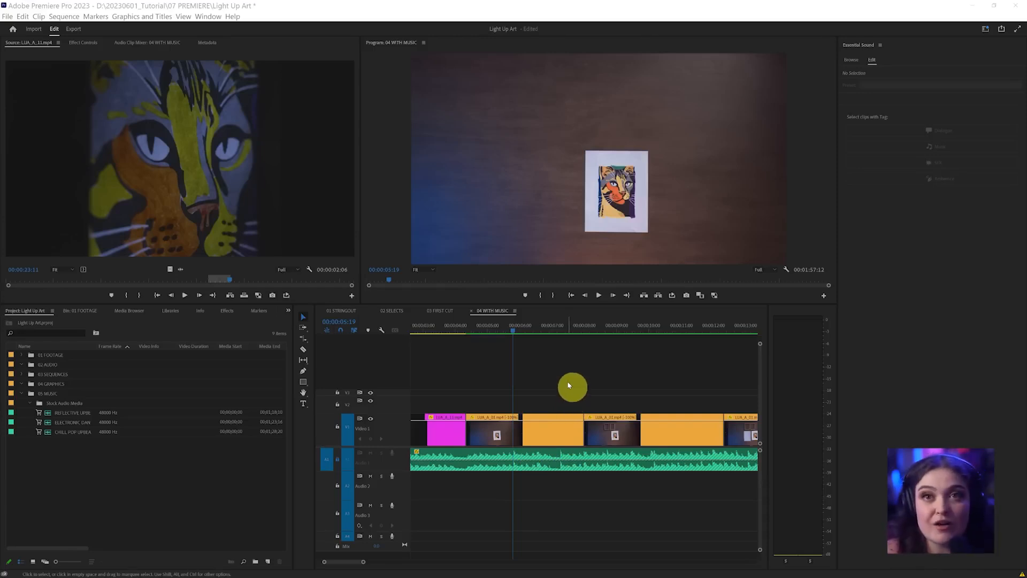
left_click_drag(568, 321, 570, 355)
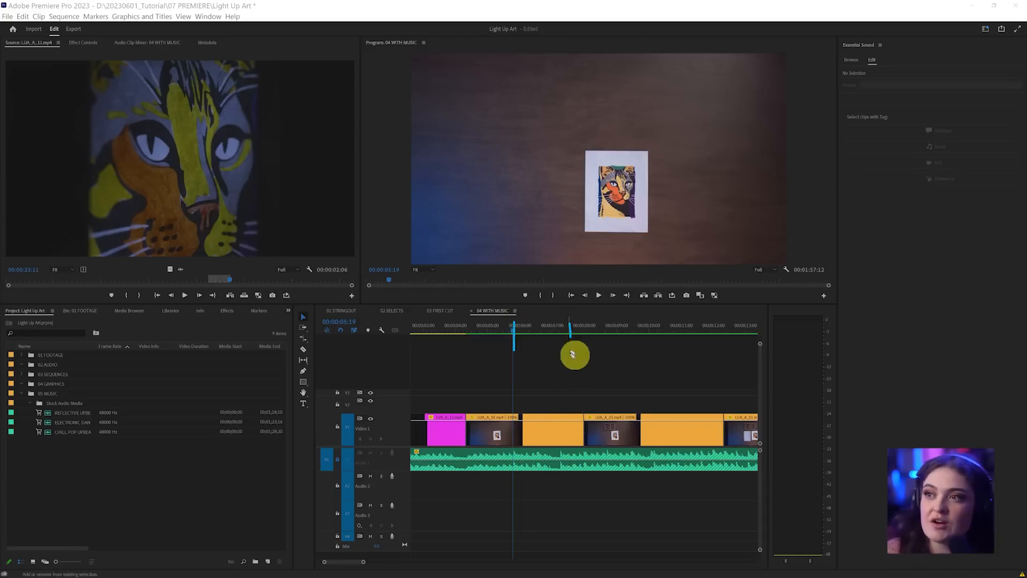
mouse_move(631, 319)
left_mouse_down()
mouse_move(631, 336)
mouse_move(687, 340)
left_mouse_up()
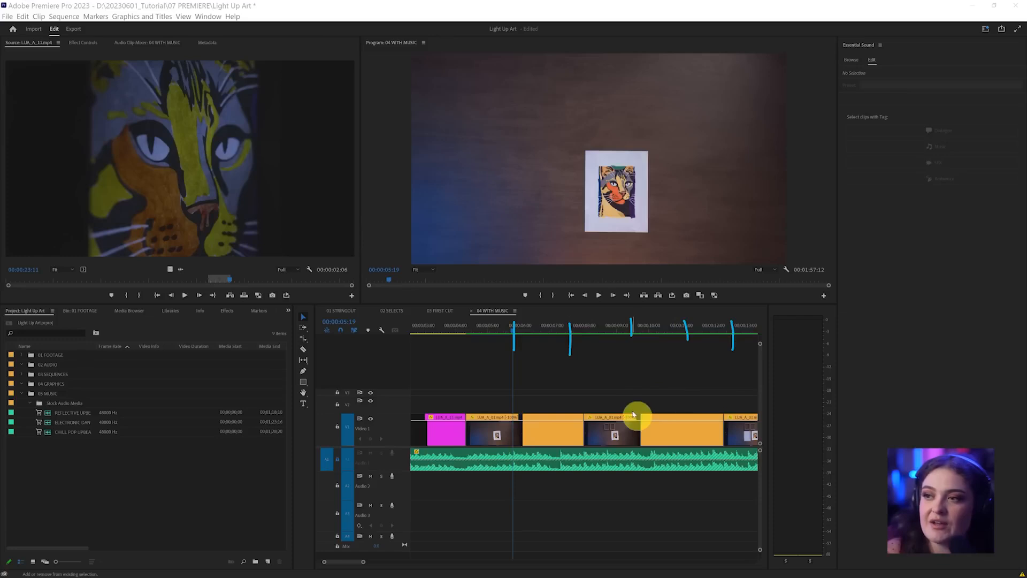
Step: Trim the end of the third clip on Video 1 to 00:00:05:19 and play the following stretch of music
left_click(546, 438)
left_click_drag(568, 428, 512, 428)
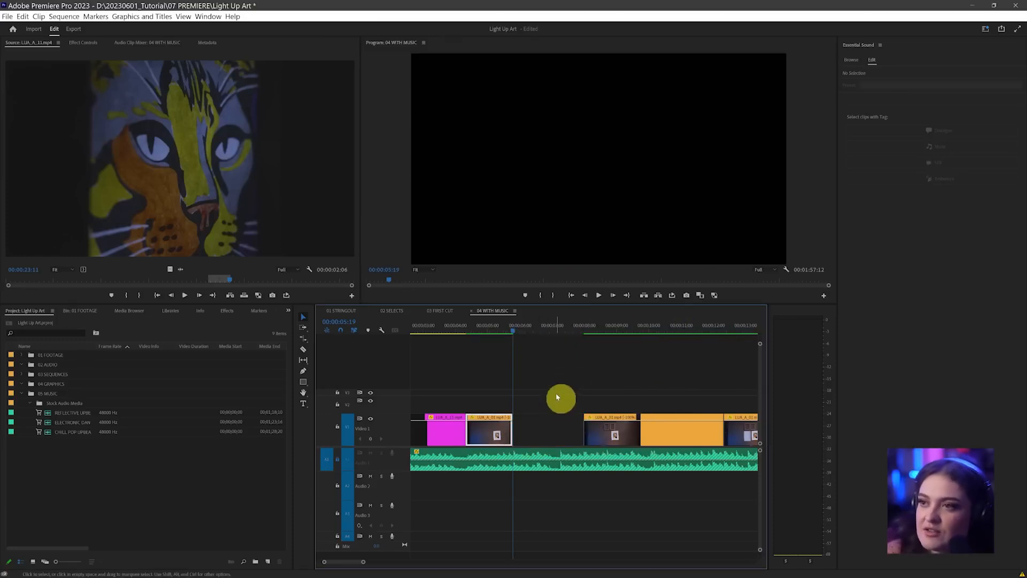
key("space")
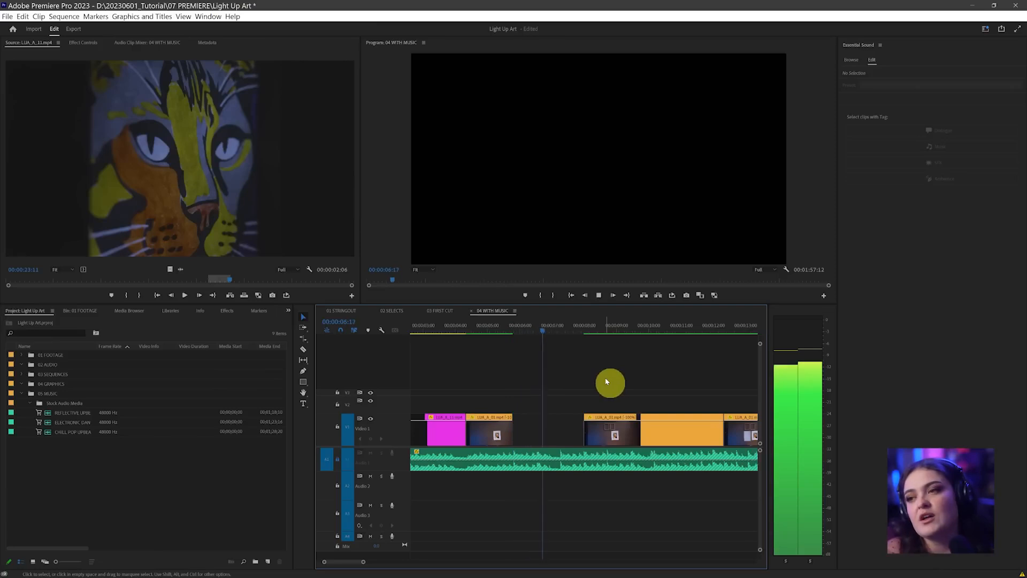
key("space")
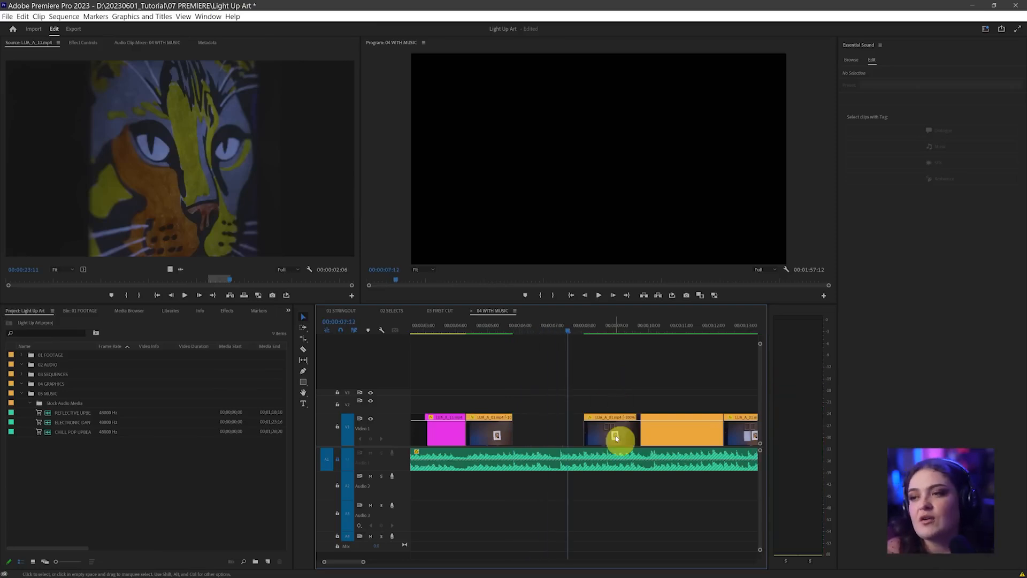
Step: Move the fourth Video 1 clip up against the third clip's end and trim it to the beat at 00:00:07:07
left_click(563, 331)
left_click_drag(615, 440, 544, 440)
left_click_drag(661, 437, 561, 441)
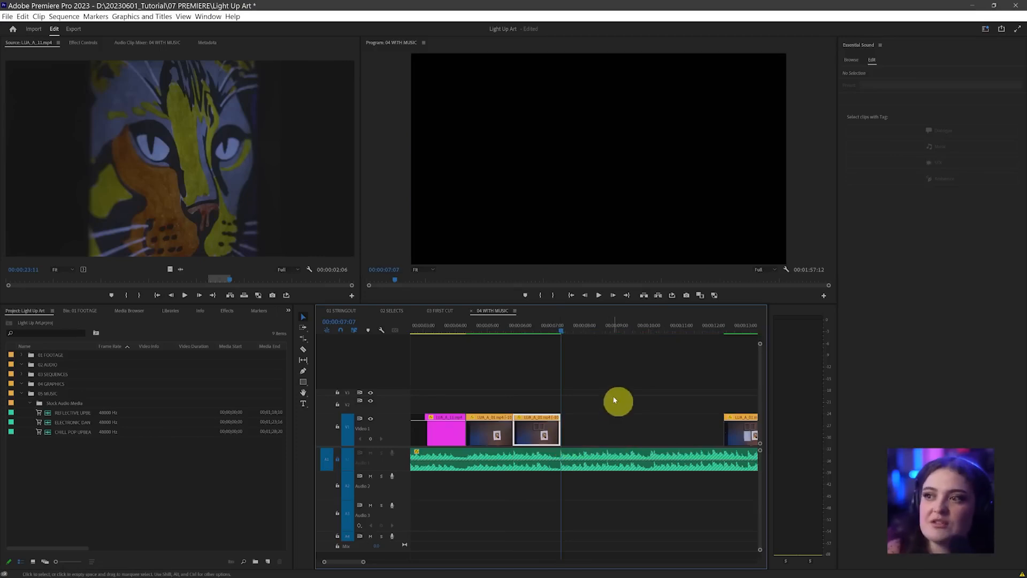
left_click(615, 401)
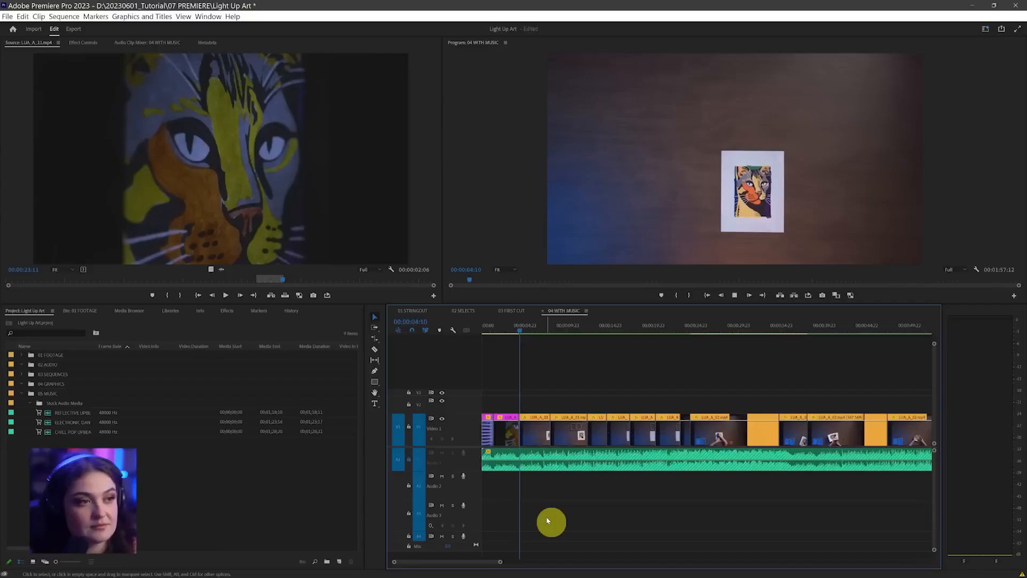
Step: Play the sequence on from about 00:00:04:10 and add a marker on each main music beat up to about 00:00:23
key("space")
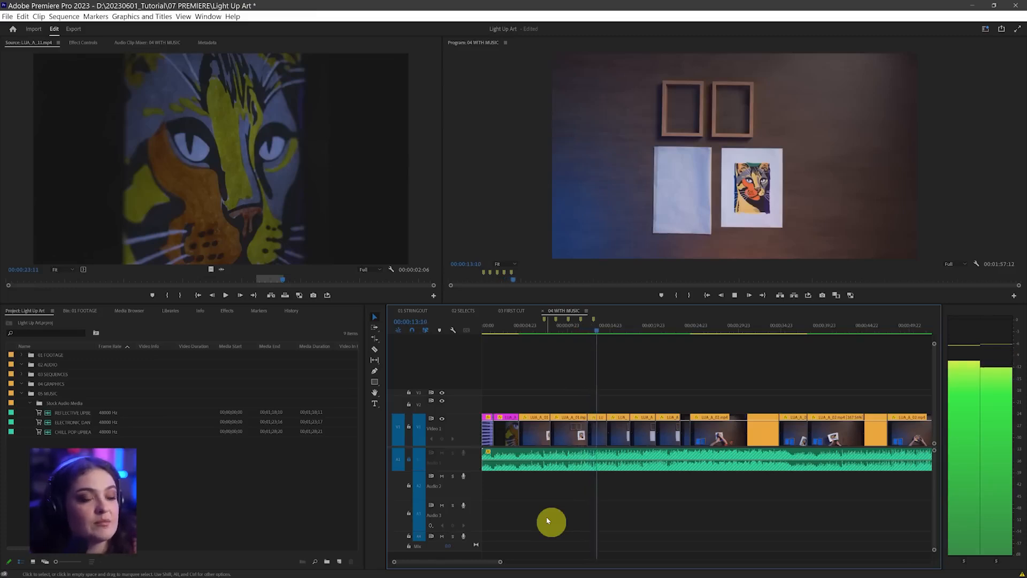
key("space")
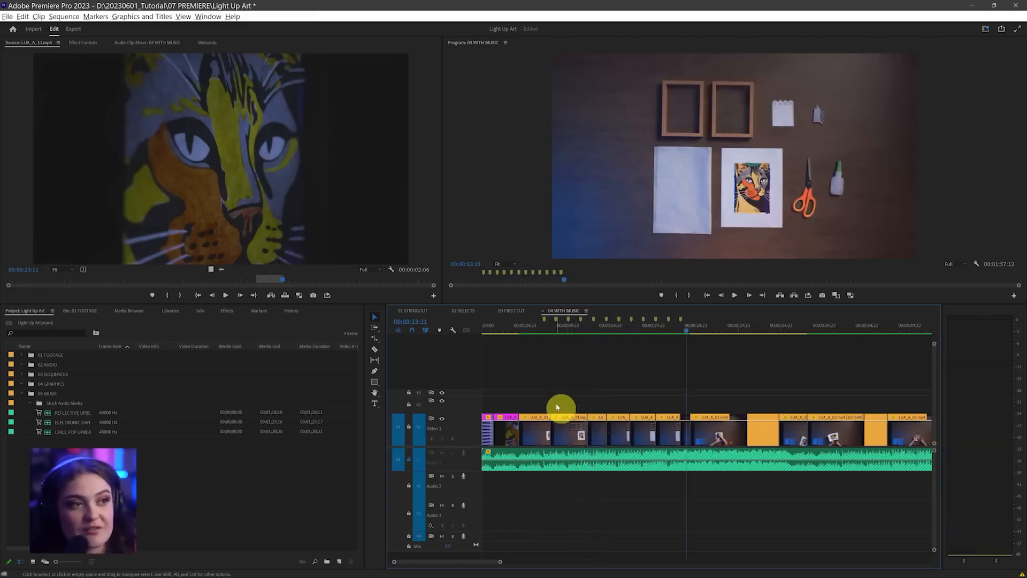
Step: Move and shorten the following Video 1 clips so they sit back to back with each cut on a beat marker
scroll(556, 406, "up", 8)
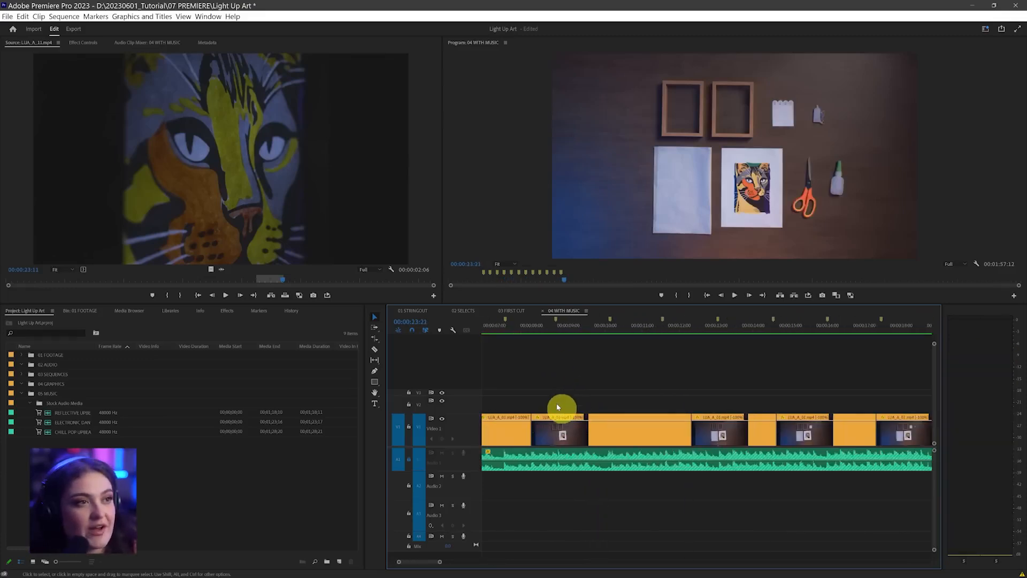
scroll(556, 407, "left", 2)
key("ctrl+shift+3")
left_click_drag(579, 303, 587, 306)
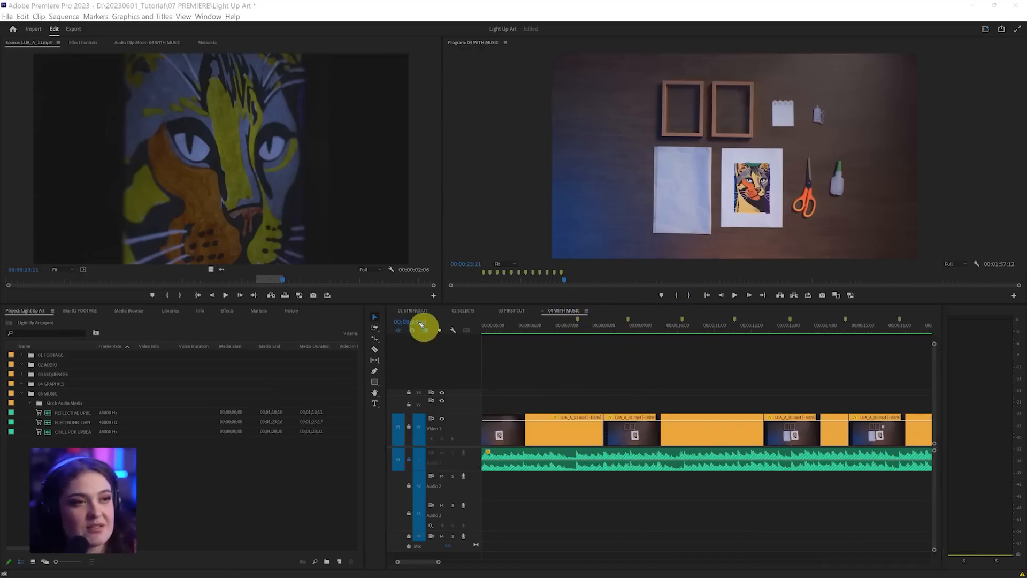
mouse_move(669, 435)
left_mouse_down()
mouse_move(641, 434)
mouse_move(649, 436)
left_mouse_up()
left_click_drag(734, 430, 629, 435)
left_click_drag(809, 434, 682, 432)
left_click_drag(874, 433, 773, 433)
left_click_drag(835, 435, 692, 429)
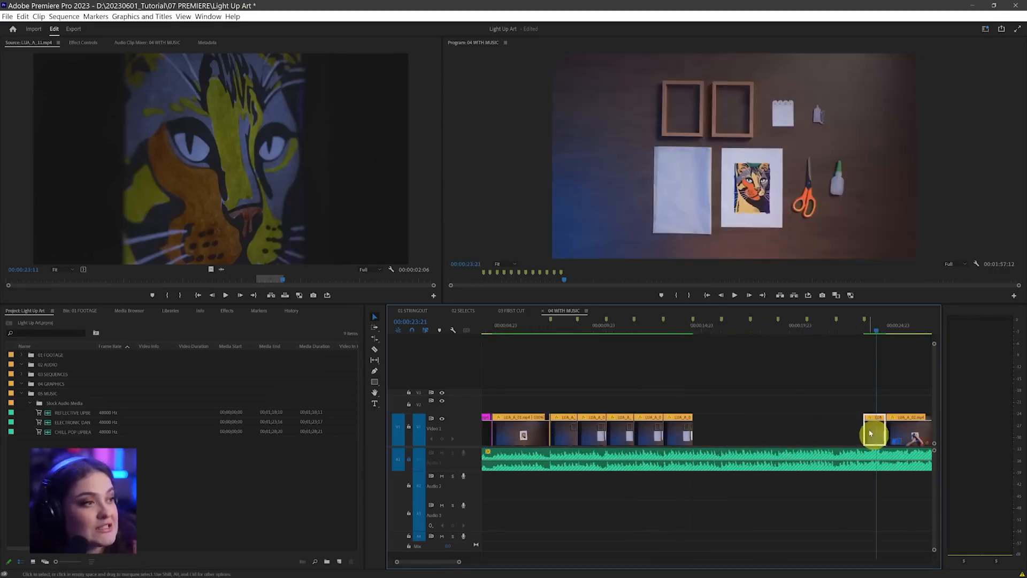
left_click_drag(874, 432, 721, 430)
Step: Play the sequence from its start to review the marker-aligned cuts against the music
left_click_drag(719, 329, 508, 353)
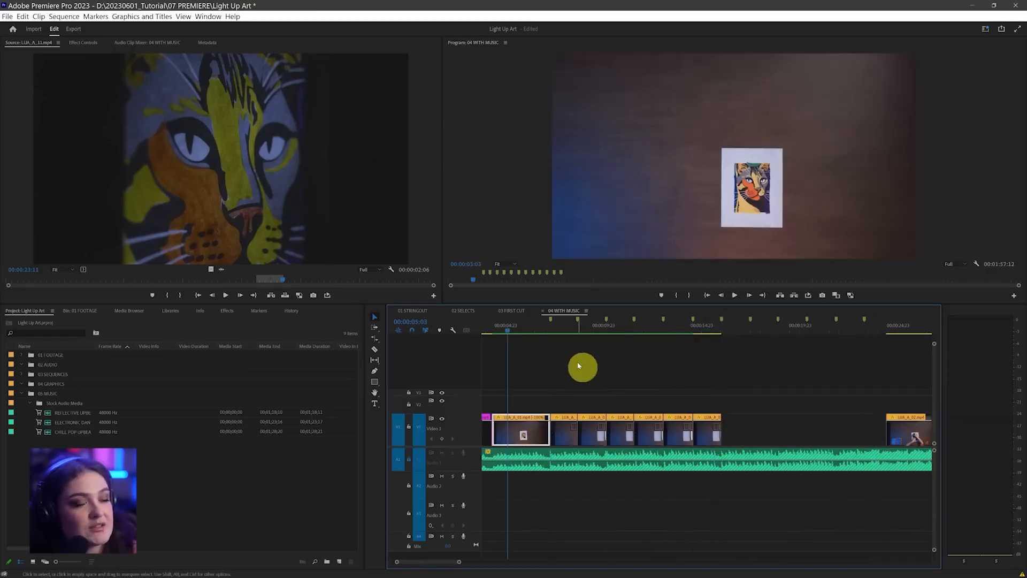
key("Home")
key("space")
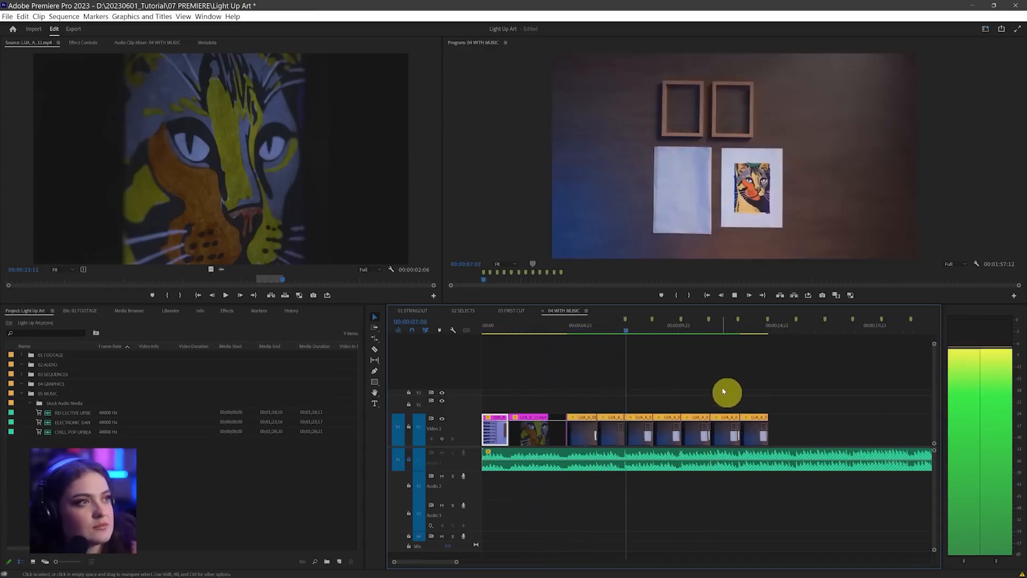
scroll(722, 391, "down", 1)
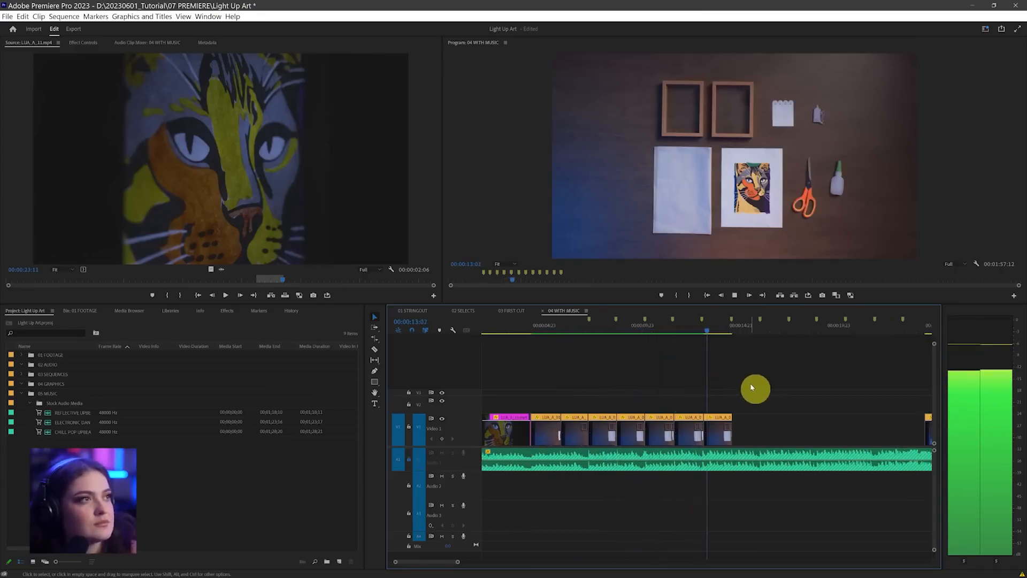
key("space")
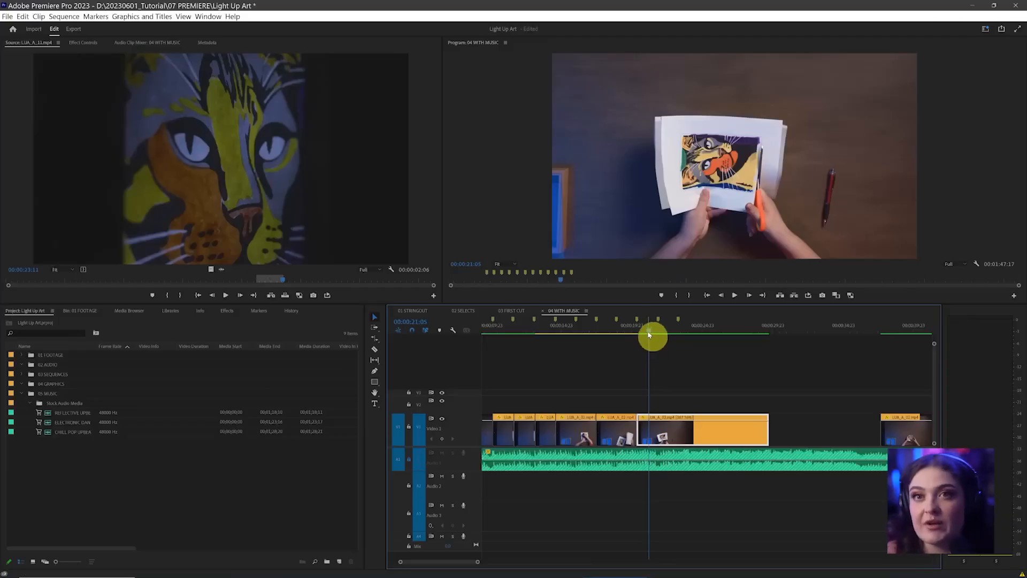
Step: Turn off "Play audio while scrubbing" in the Audio preferences and scrub through the sequence to test it
mouse_move(649, 335)
left_mouse_down()
mouse_move(668, 335)
mouse_move(655, 336)
left_mouse_up()
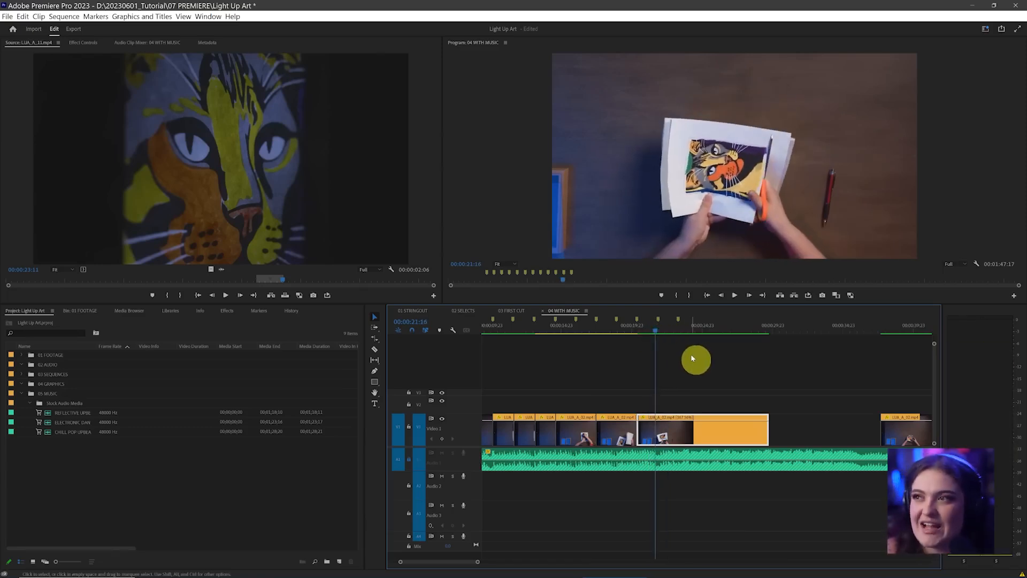
left_click(22, 17)
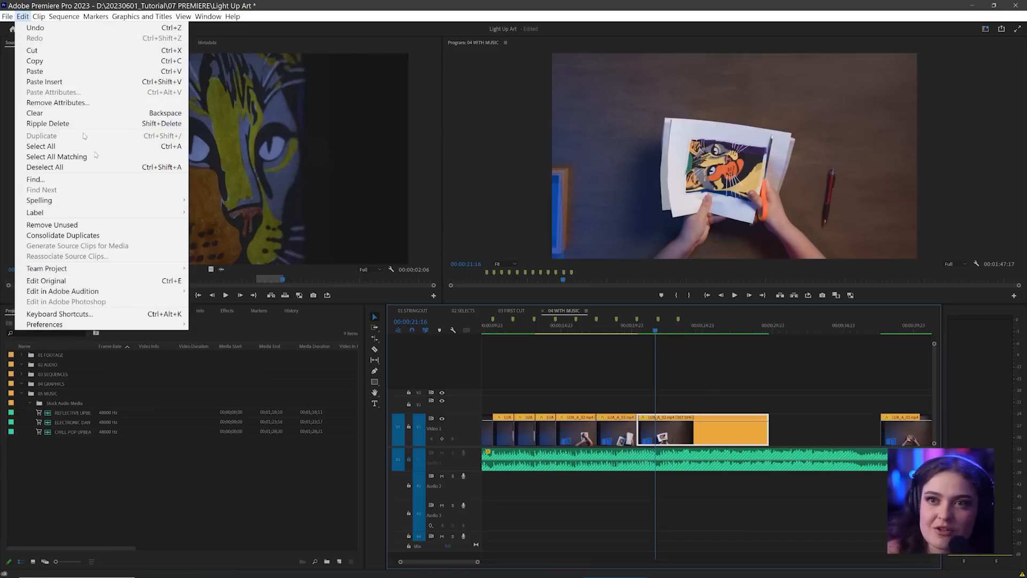
mouse_move(182, 326)
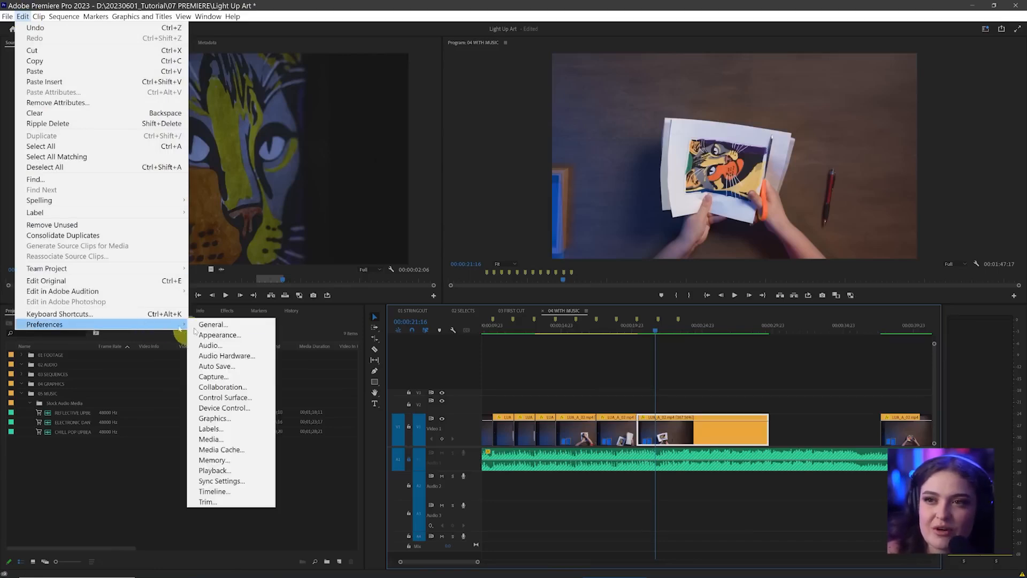
left_click(237, 345)
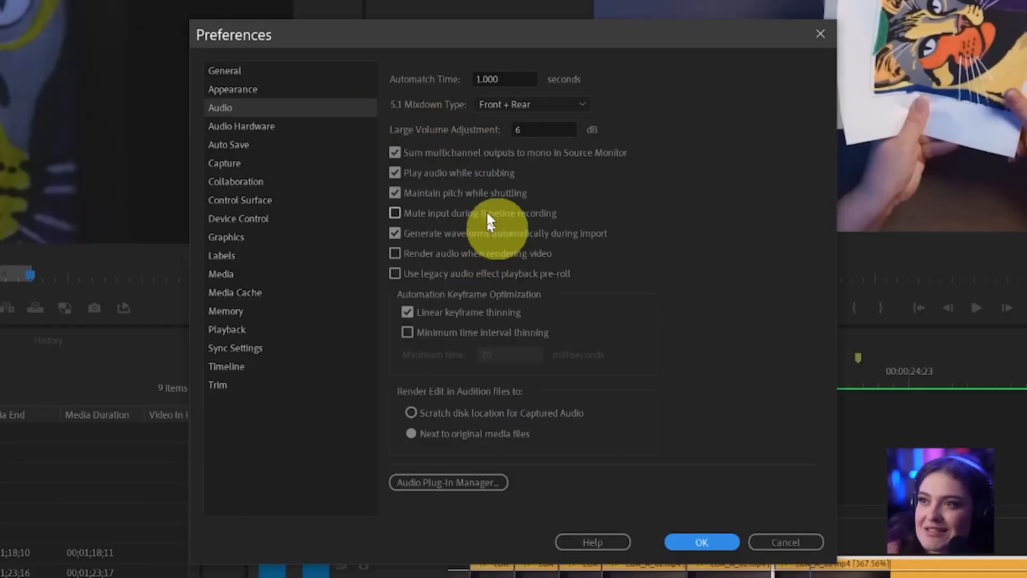
left_click(485, 170)
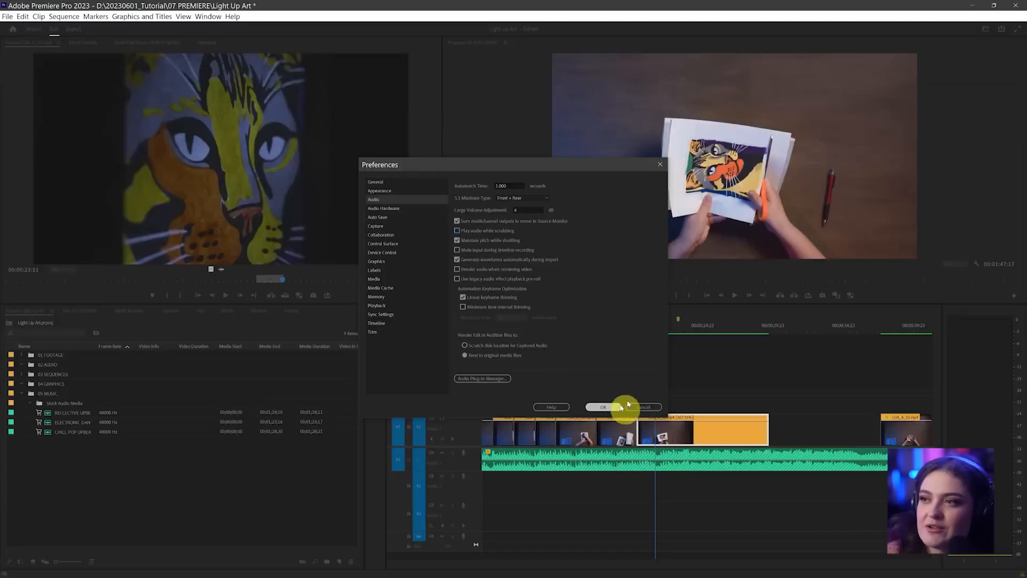
left_click(727, 541)
left_click_drag(656, 333, 670, 334)
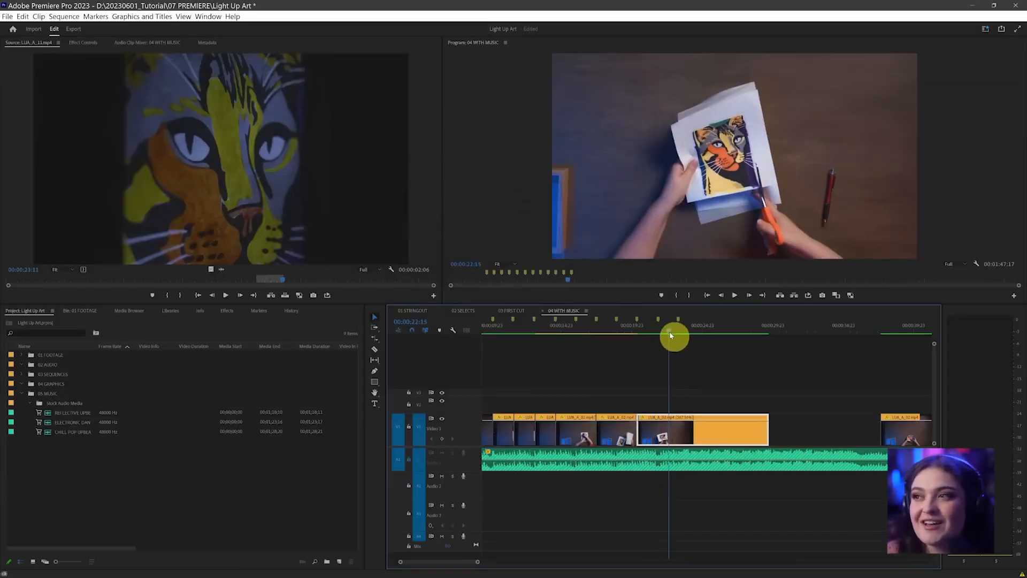
left_click(706, 369)
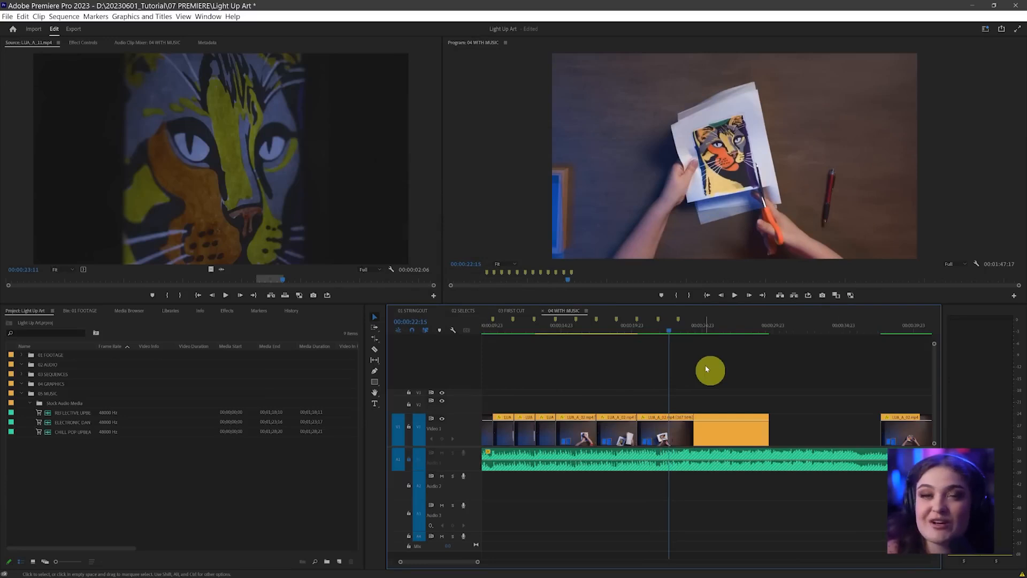
key("space")
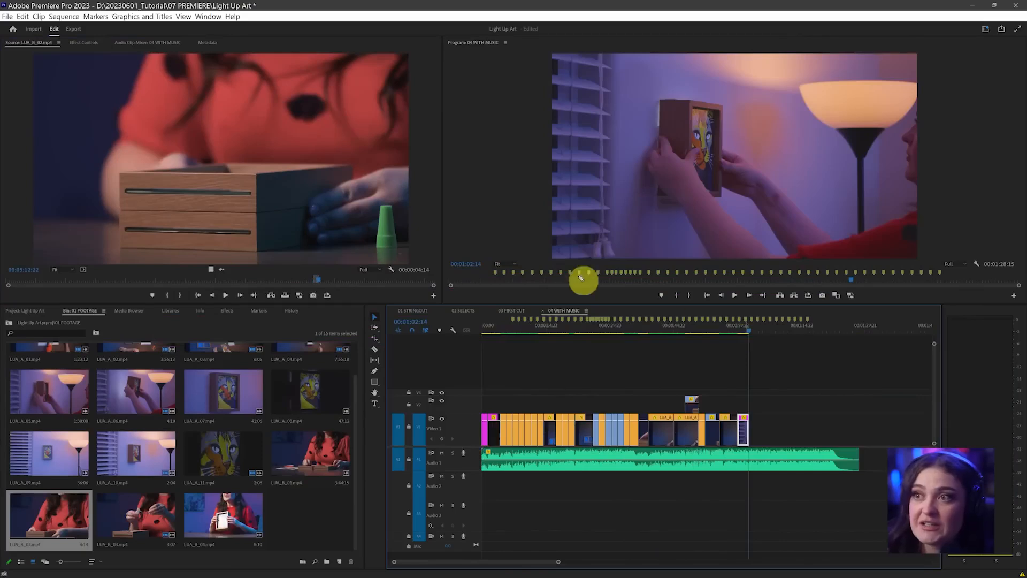
mouse_move(475, 249)
left_mouse_down()
mouse_move(405, 266)
mouse_move(533, 268)
mouse_move(477, 242)
mouse_move(380, 257)
left_mouse_up()
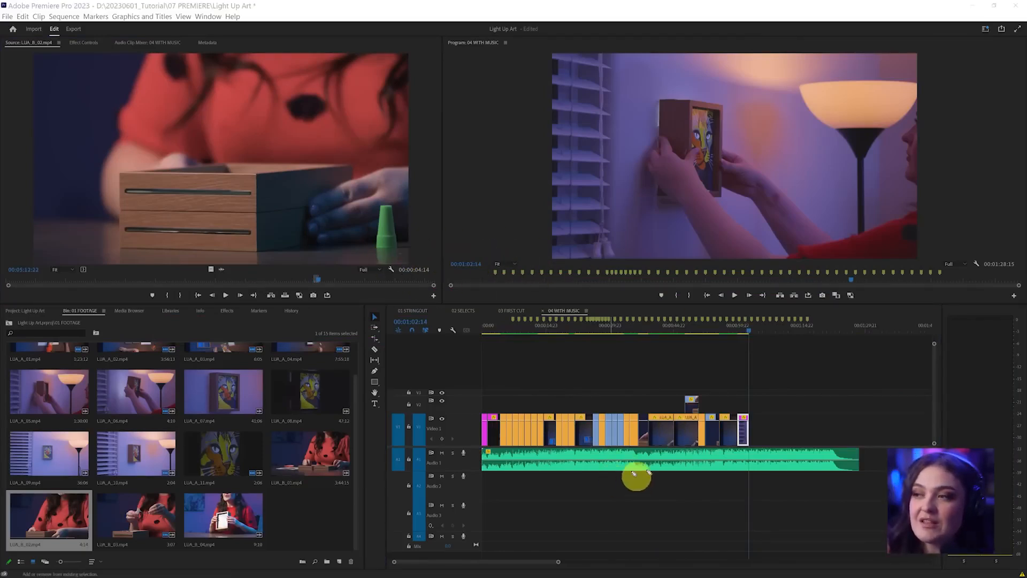
mouse_move(886, 447)
left_mouse_down()
mouse_move(484, 462)
mouse_move(737, 501)
mouse_move(896, 447)
left_mouse_up()
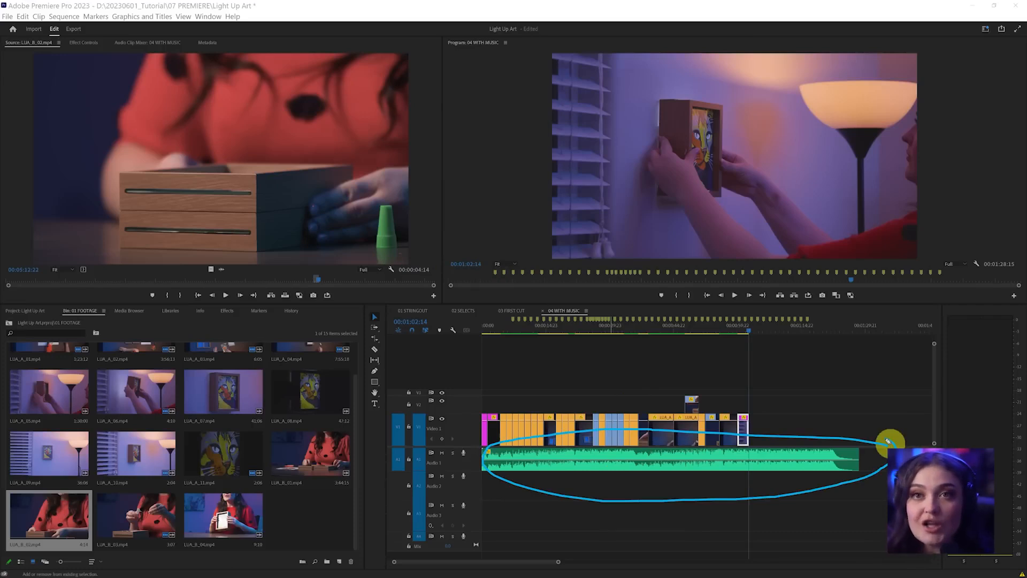
Step: Trim the end of the Audio 1 music to the end of the last video clip and play back the ending
left_click(829, 456)
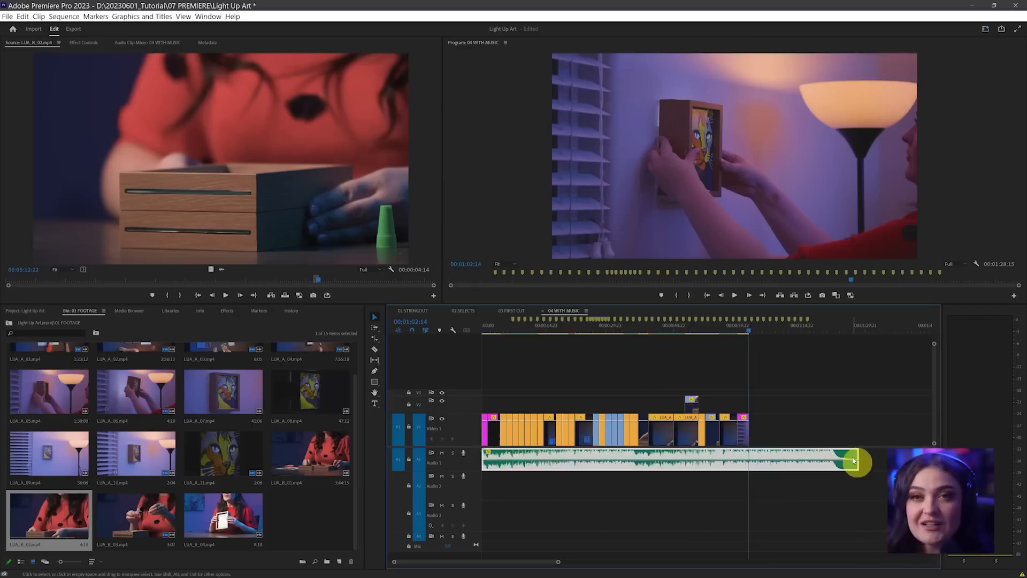
left_click_drag(923, 361, 723, 371)
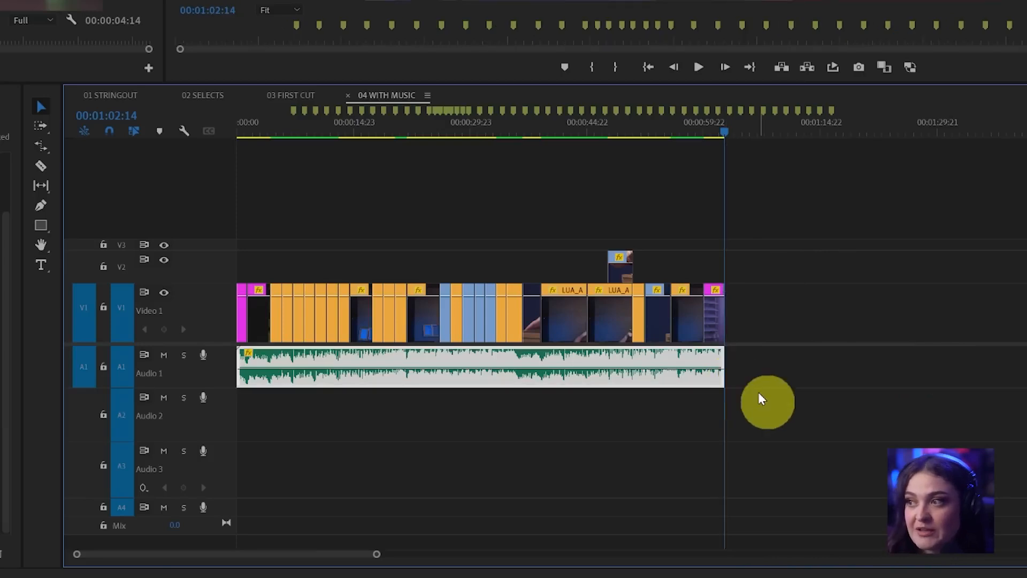
left_click(706, 130)
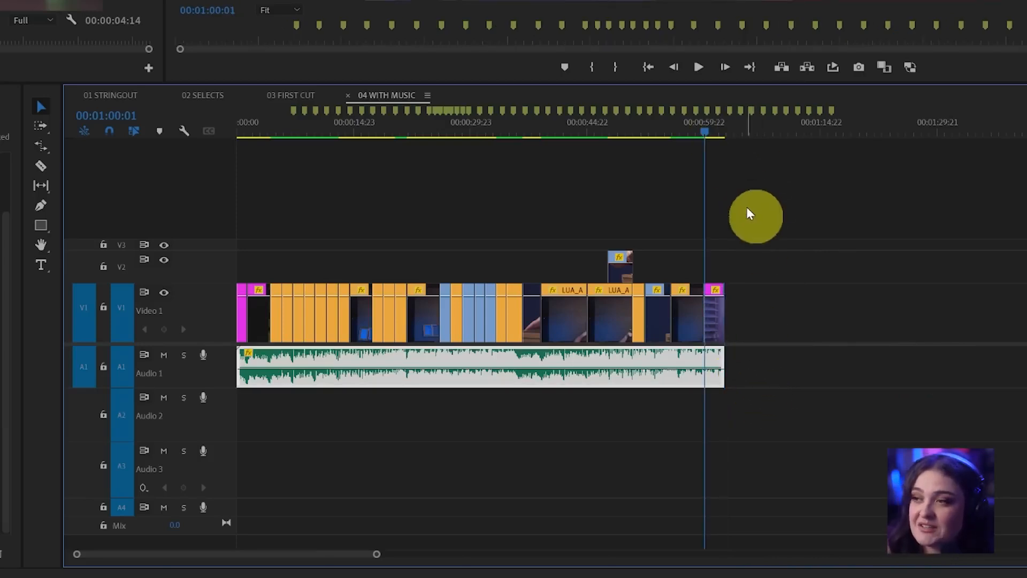
key("space")
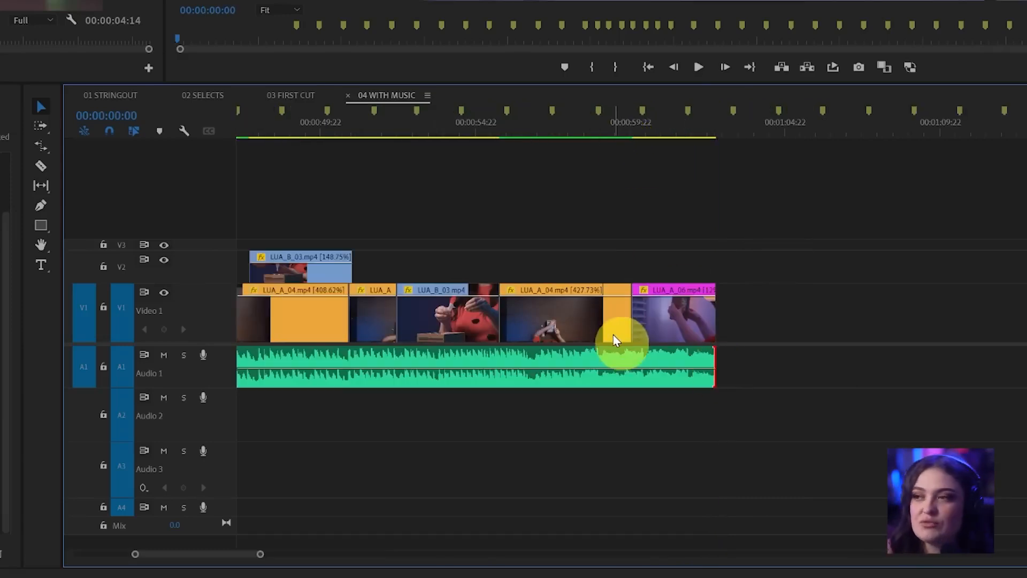
mouse_move(349, 421)
left_mouse_down()
mouse_move(494, 435)
mouse_move(614, 428)
mouse_move(683, 477)
mouse_move(807, 524)
mouse_move(890, 514)
left_mouse_up()
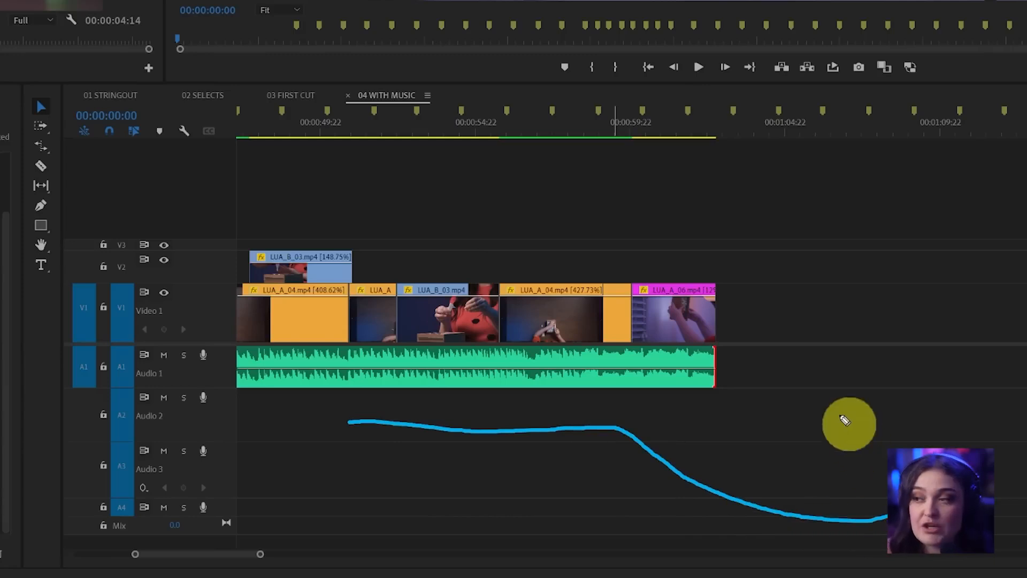
key("Escape")
left_click(733, 372)
left_click(326, 260)
left_click_drag(234, 304, 205, 310)
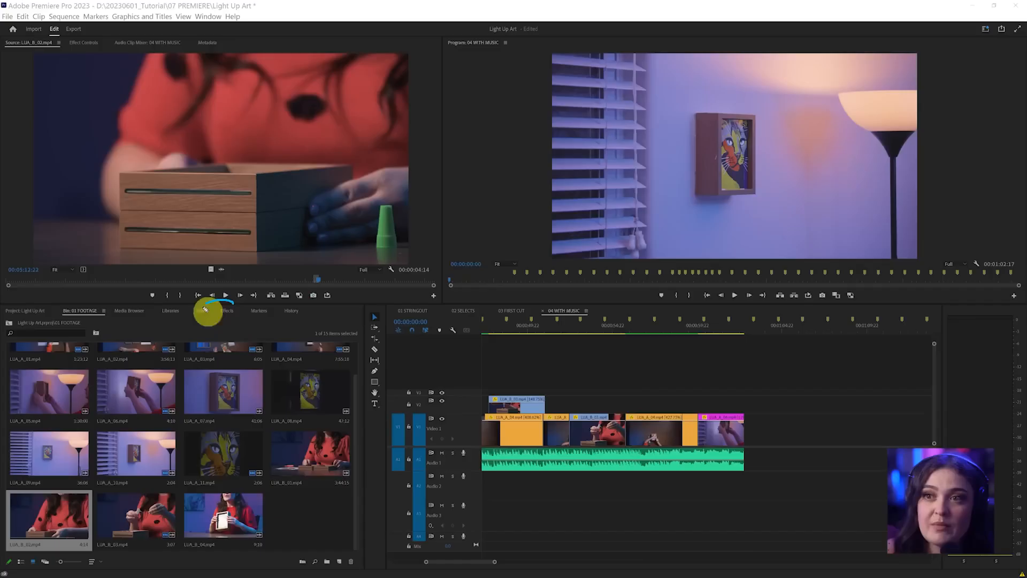
Step: Search the effects for "fade" and apply an Exponential Fade about 4 seconds long to the end of the Audio 1 music
left_click(227, 317)
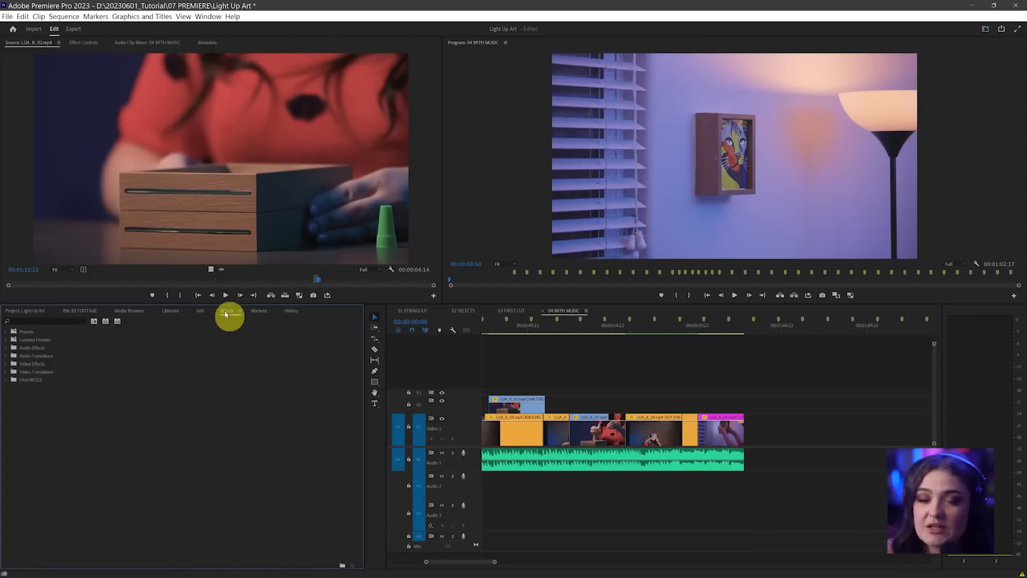
left_click(91, 323)
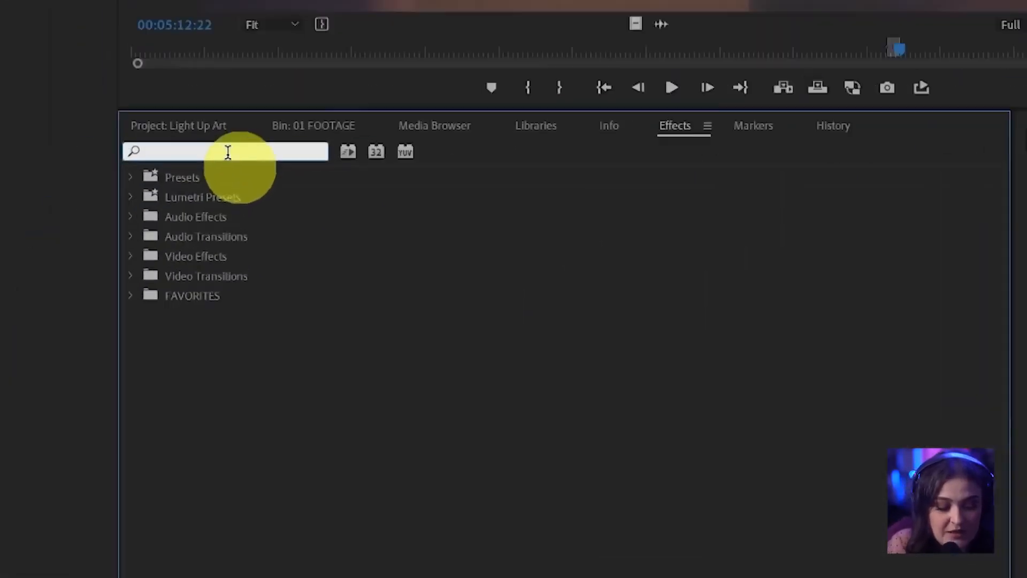
type("fade")
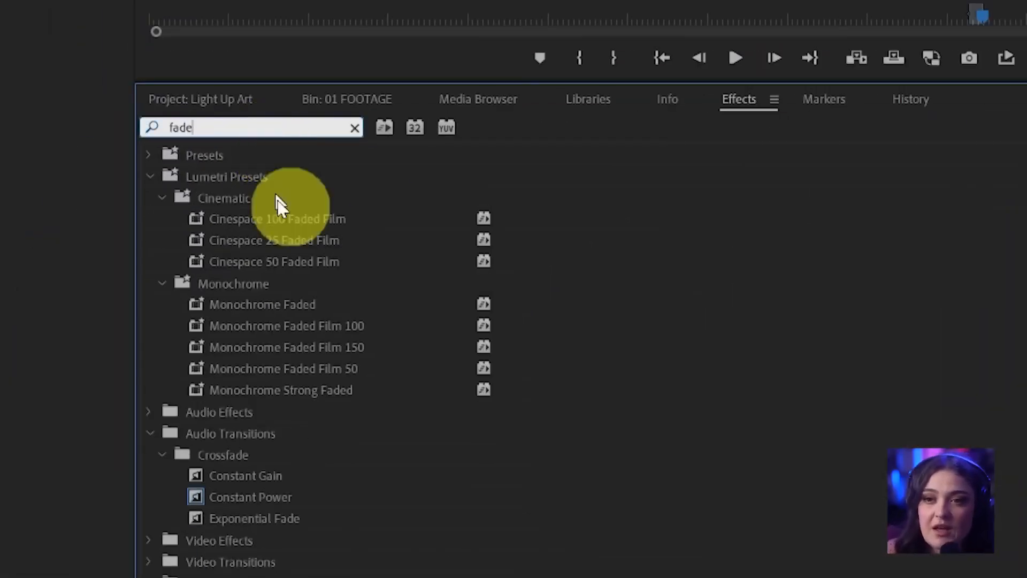
mouse_move(271, 422)
left_mouse_down()
mouse_move(155, 418)
mouse_move(135, 484)
mouse_move(290, 555)
mouse_move(334, 426)
mouse_move(263, 408)
left_mouse_up()
key("Escape")
left_click_drag(254, 517, 740, 460)
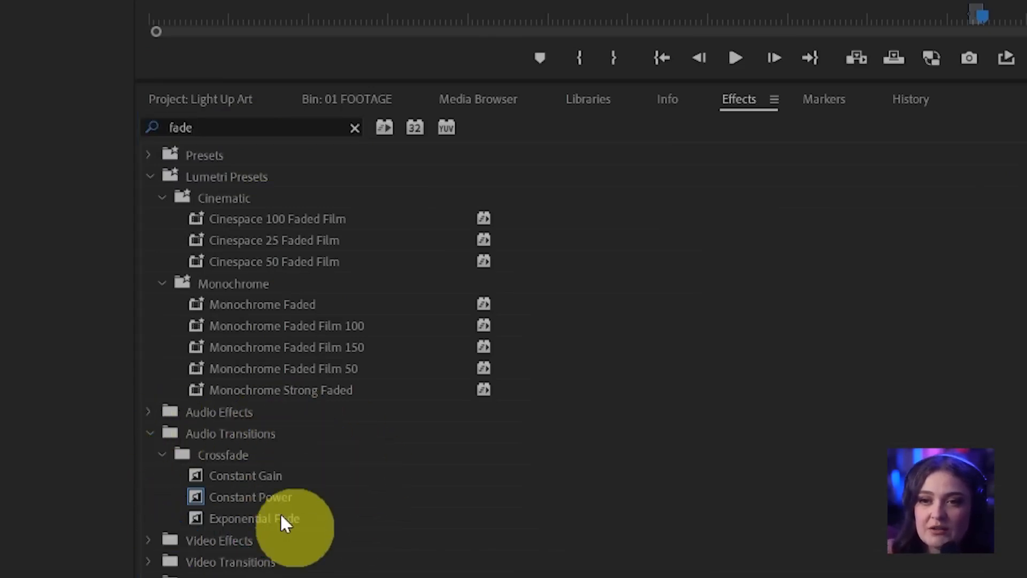
Step: Play the sequence from 00:00:54:00 to its end to hear the music fade out
left_click_drag(598, 332, 645, 346)
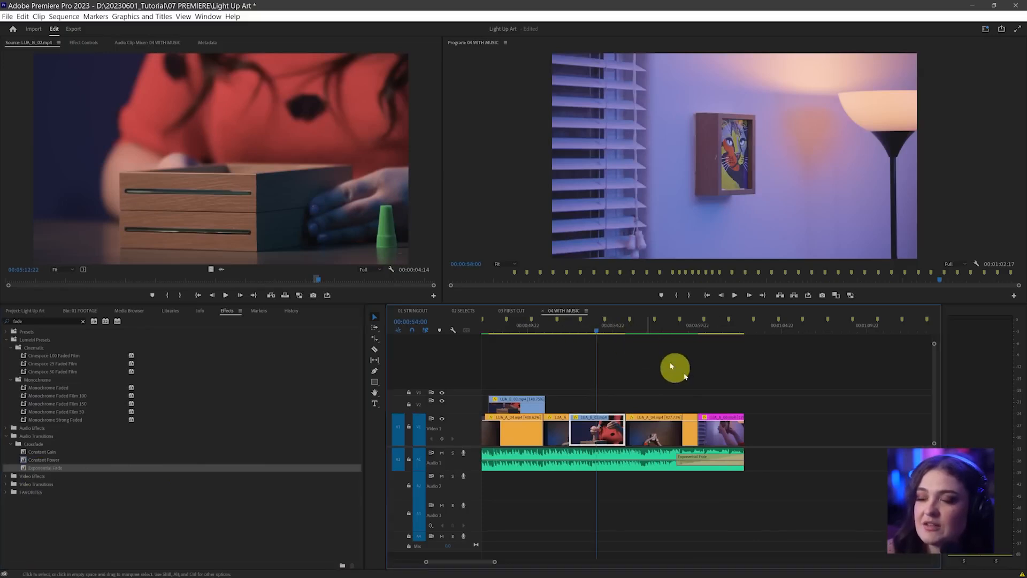
key("space")
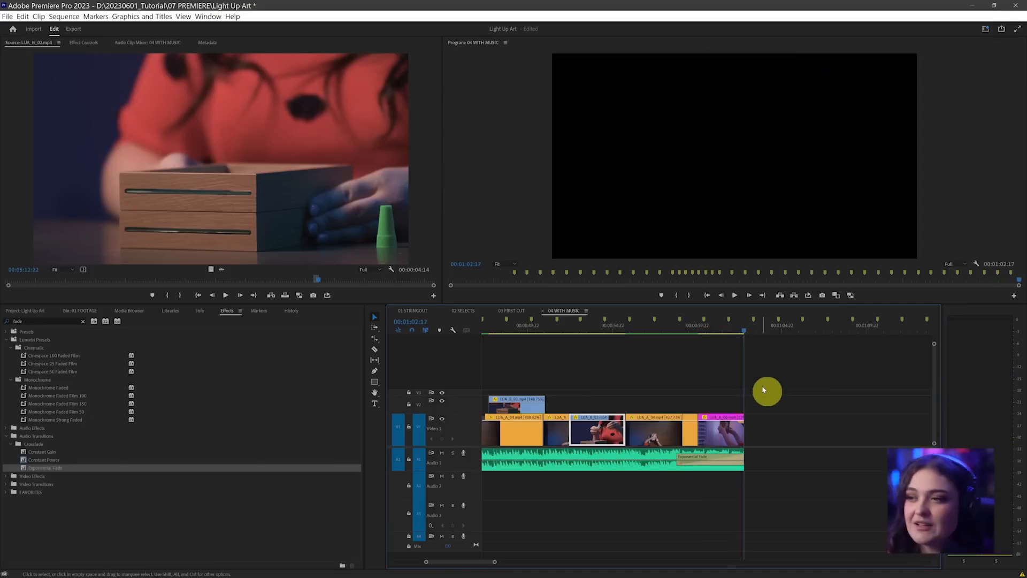
left_click(763, 390)
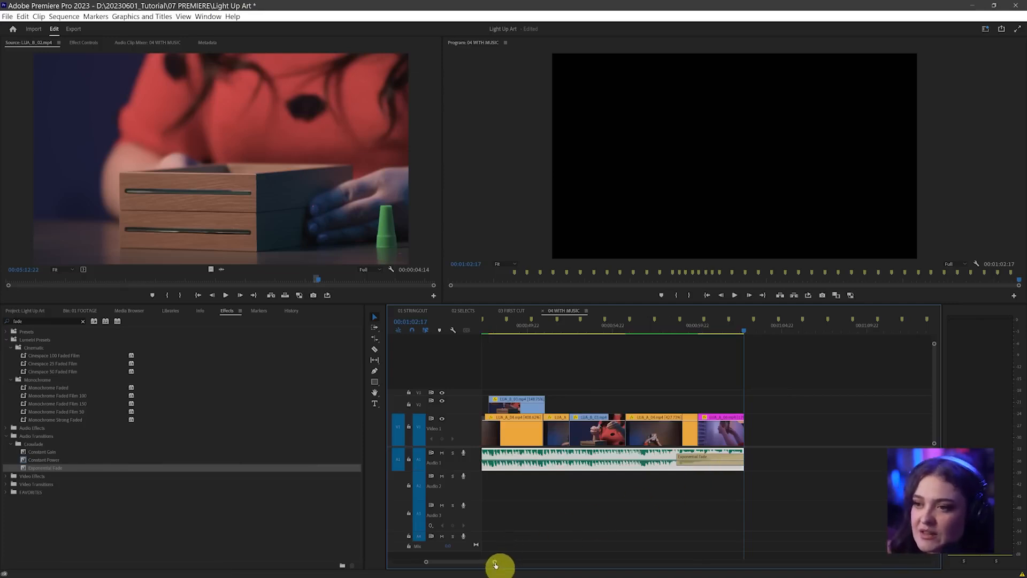
Step: Cut the full-length Audio 1 music and move its final part earlier so it ends with the last video clip
left_click_drag(495, 566, 583, 561)
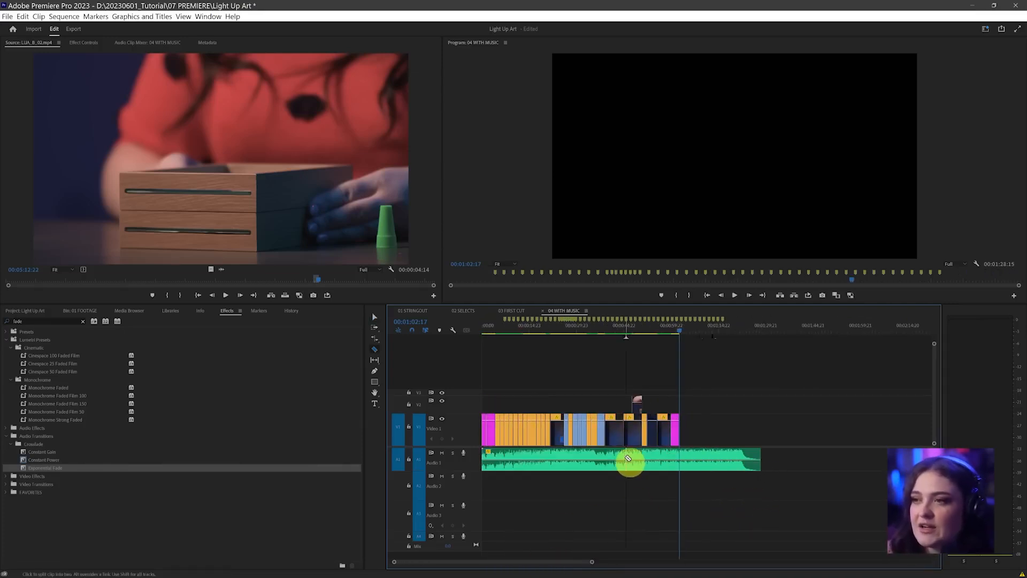
left_click(729, 457)
left_click_drag(733, 457, 651, 461)
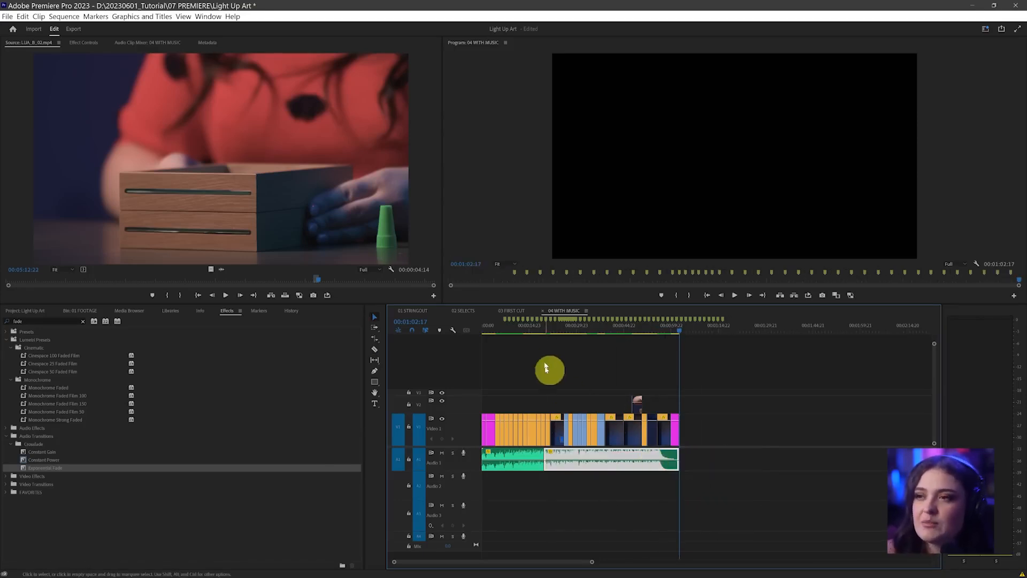
Step: Play the sequence across the cut in the Audio 1 music to check the transition
left_click(542, 336)
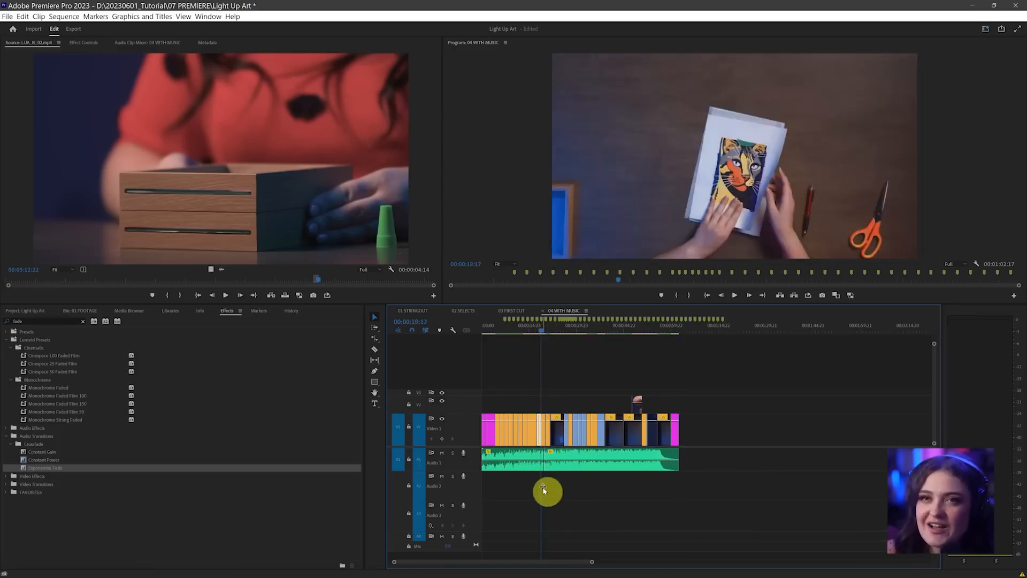
key("=")
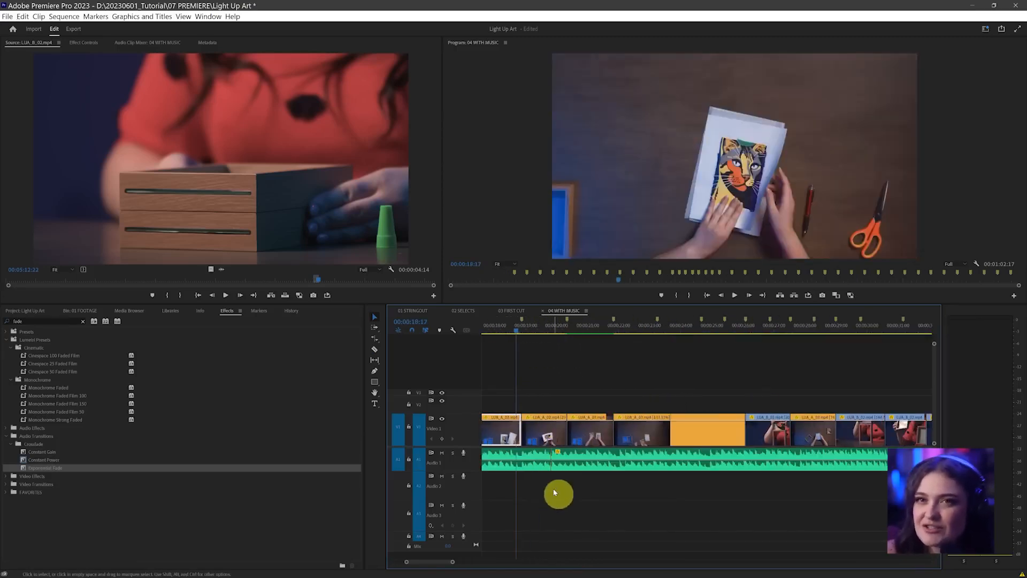
key("=")
scroll(561, 492, "right", 2)
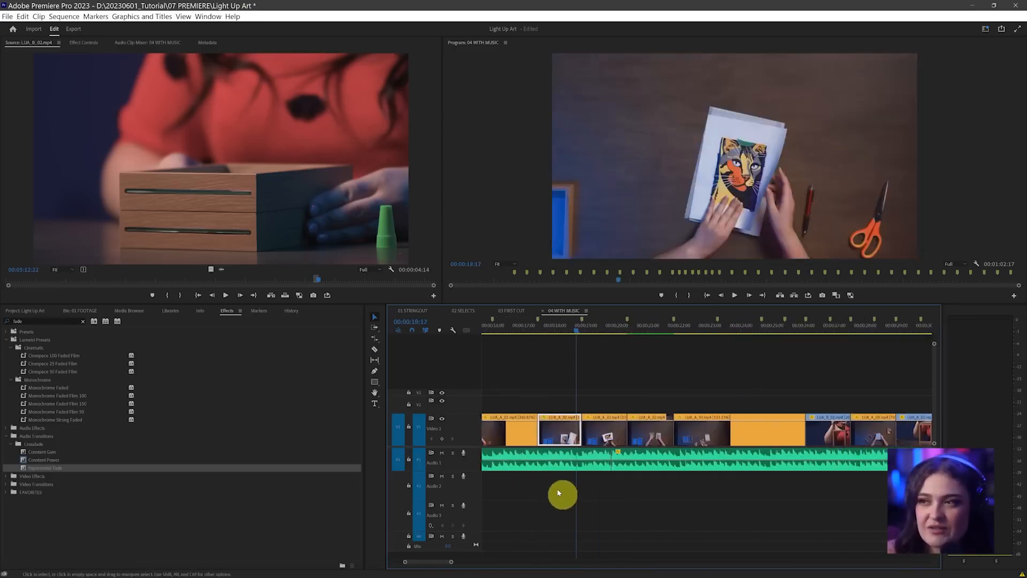
left_click(563, 331)
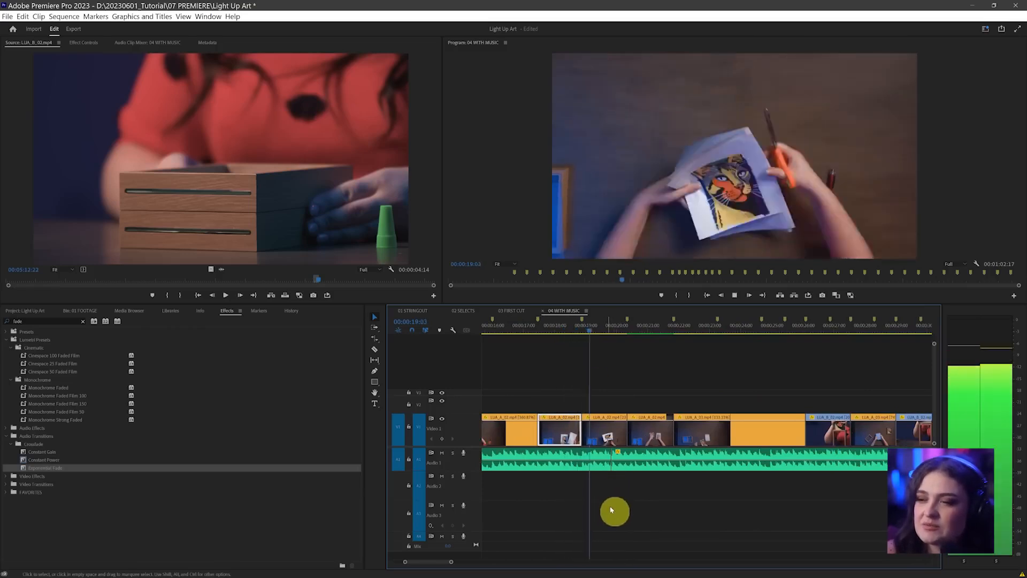
key("space")
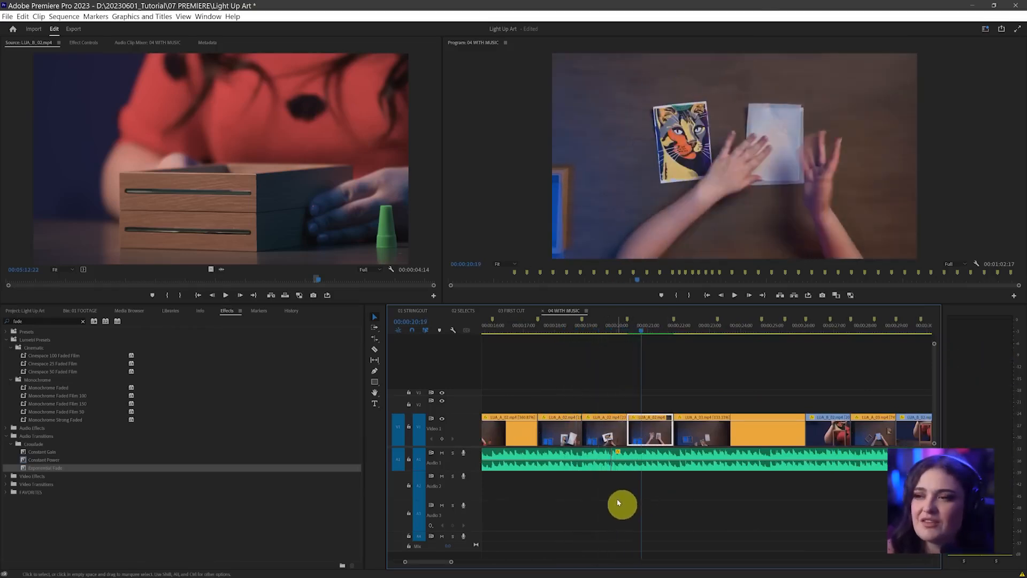
scroll(614, 495, "down", 5)
scroll(614, 495, "down", 2)
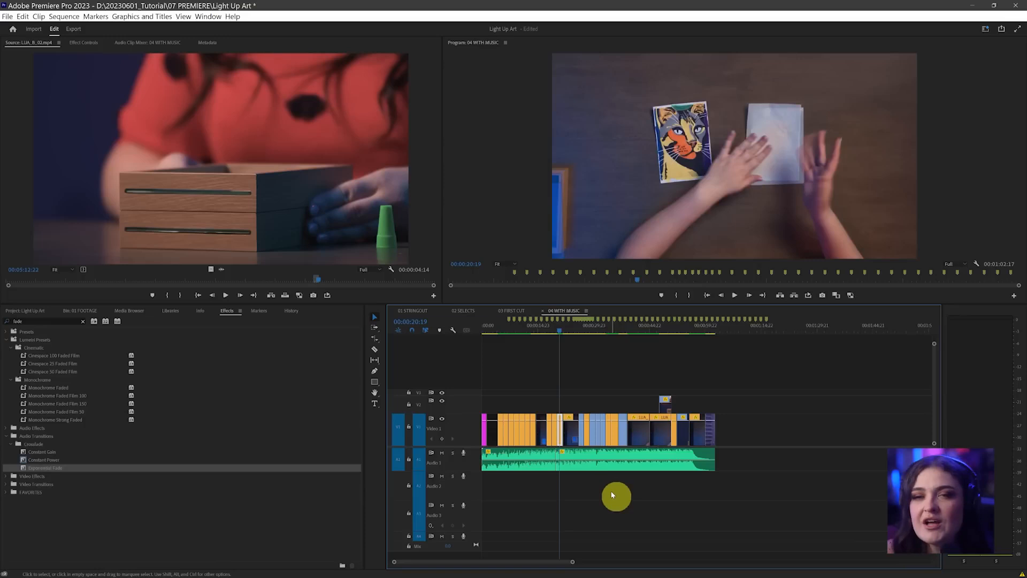
Step: Undo the manual shortening of the Audio 1 music to bring back its full length
key("ctrl+shift+3")
mouse_move(738, 448)
left_mouse_down()
mouse_move(661, 437)
mouse_move(782, 472)
left_mouse_up()
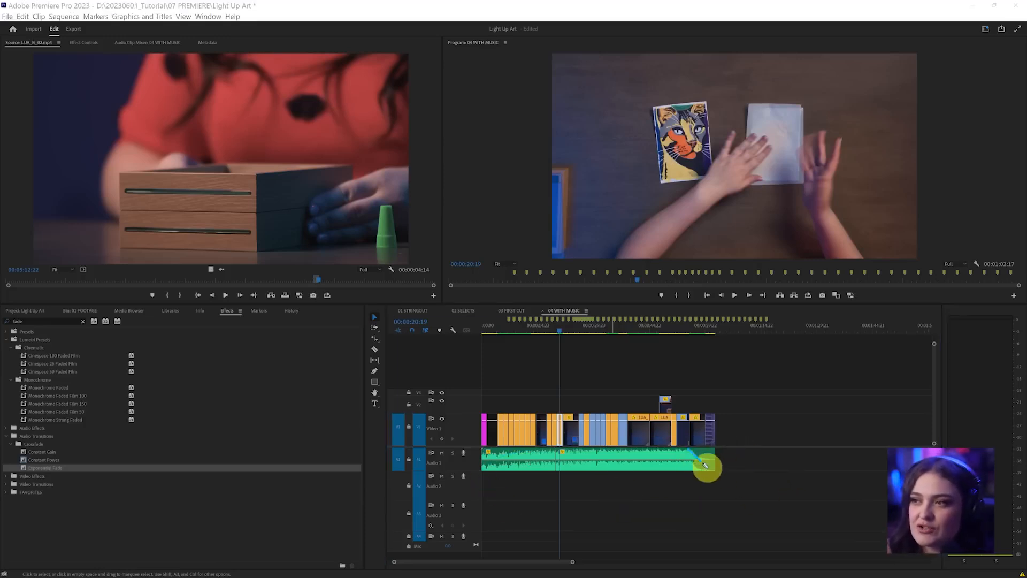
left_click(556, 459)
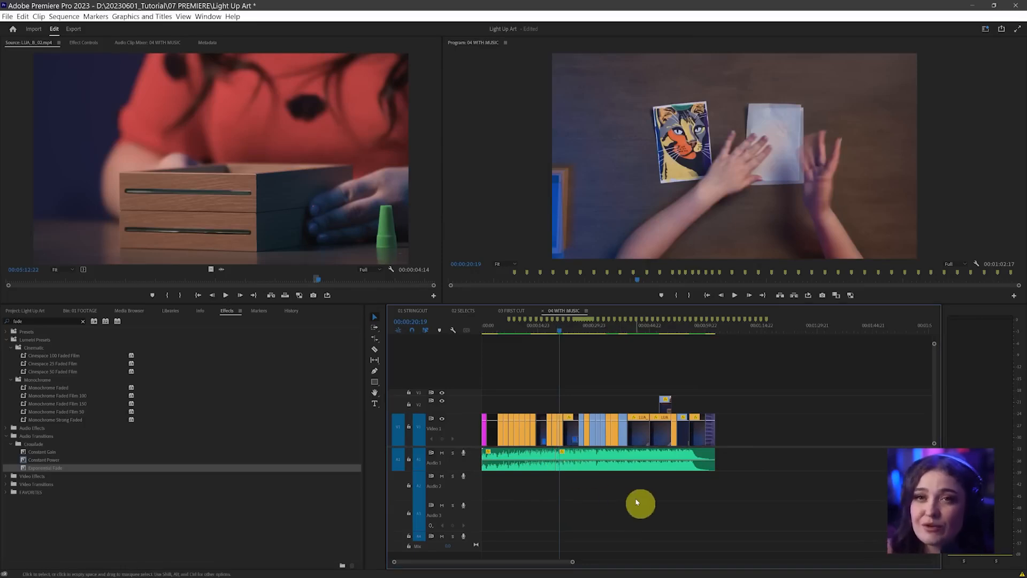
key("ctrl+z")
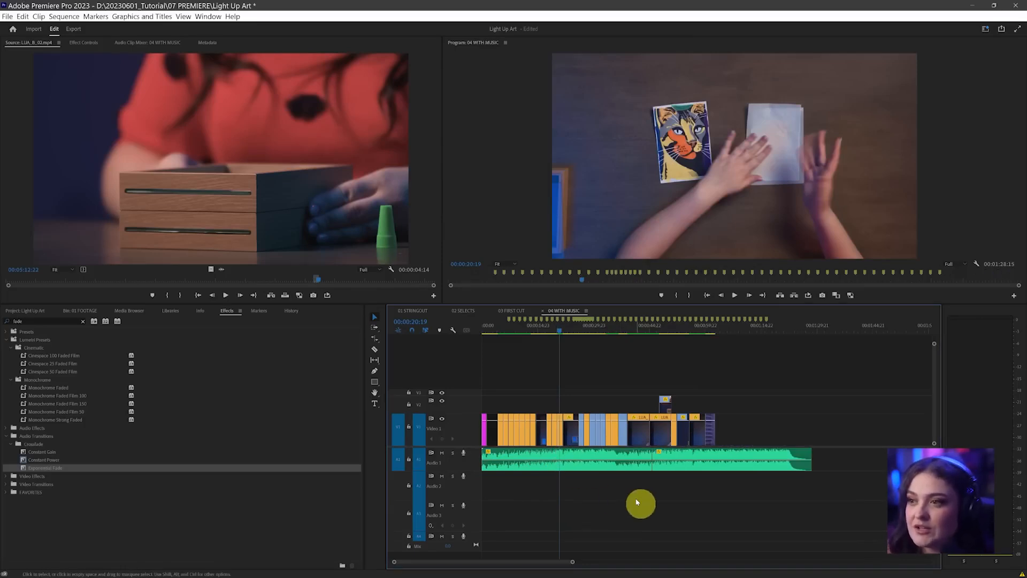
Step: Shorten the full-length Audio 1 music to the end of the last video clip using the Remix Tool
left_click(677, 469)
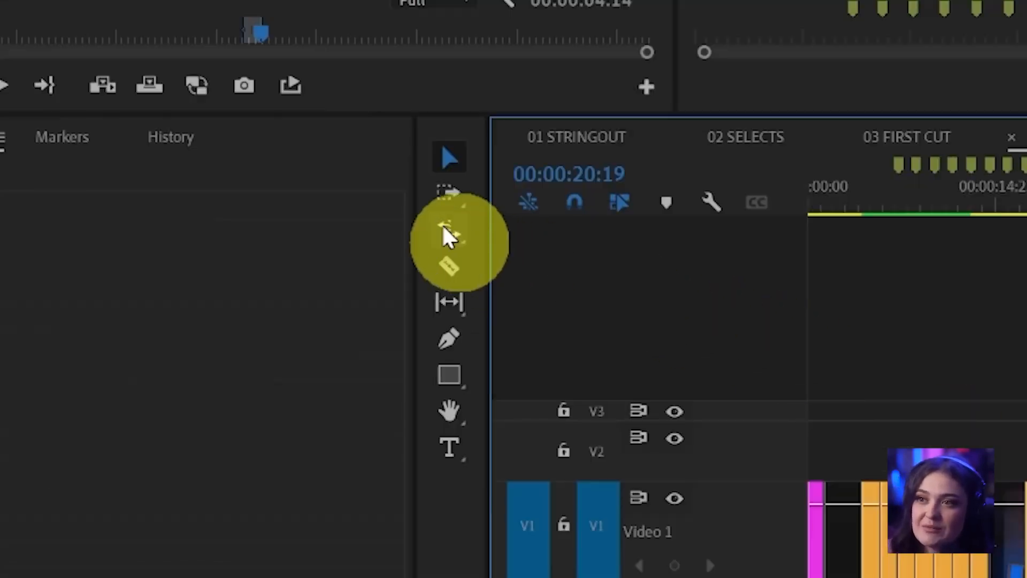
left_click(448, 235)
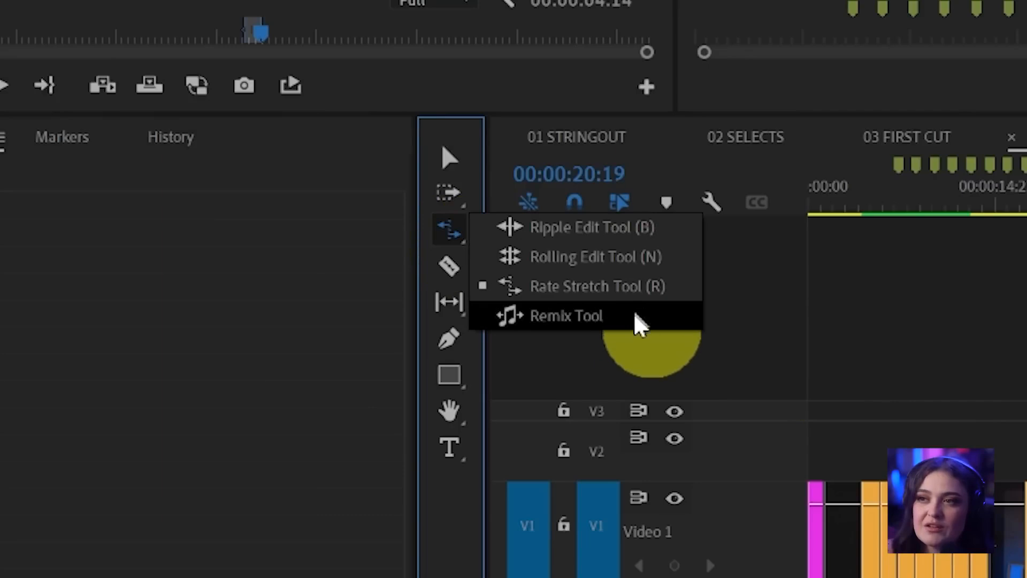
left_click(639, 321)
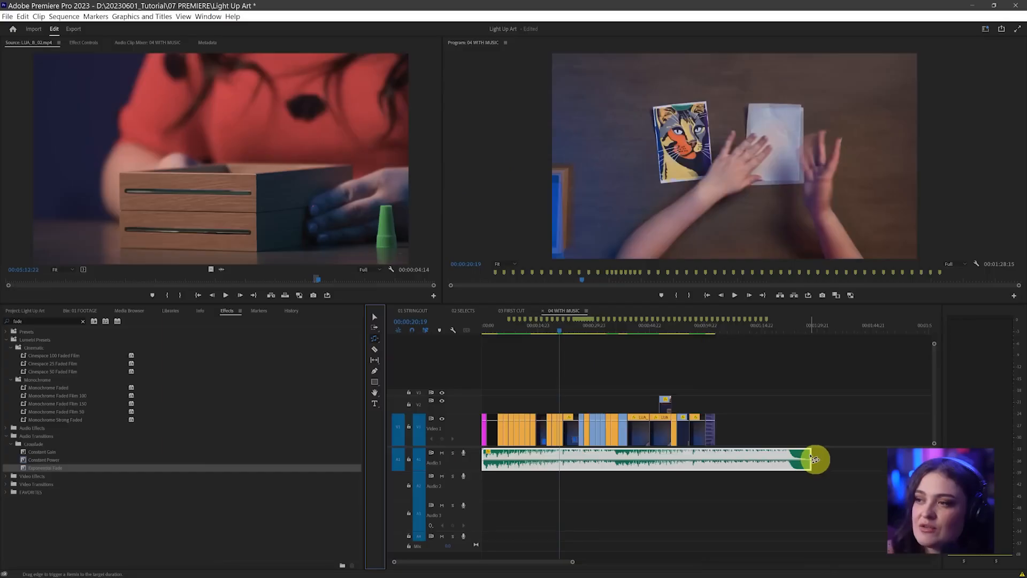
left_click_drag(814, 458, 781, 461)
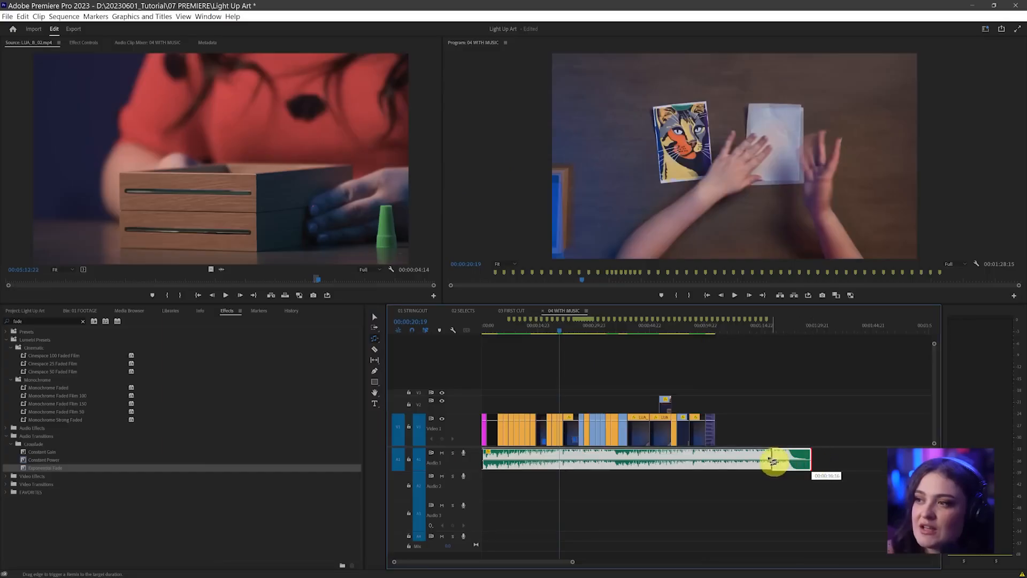
left_click_drag(721, 461, 718, 462)
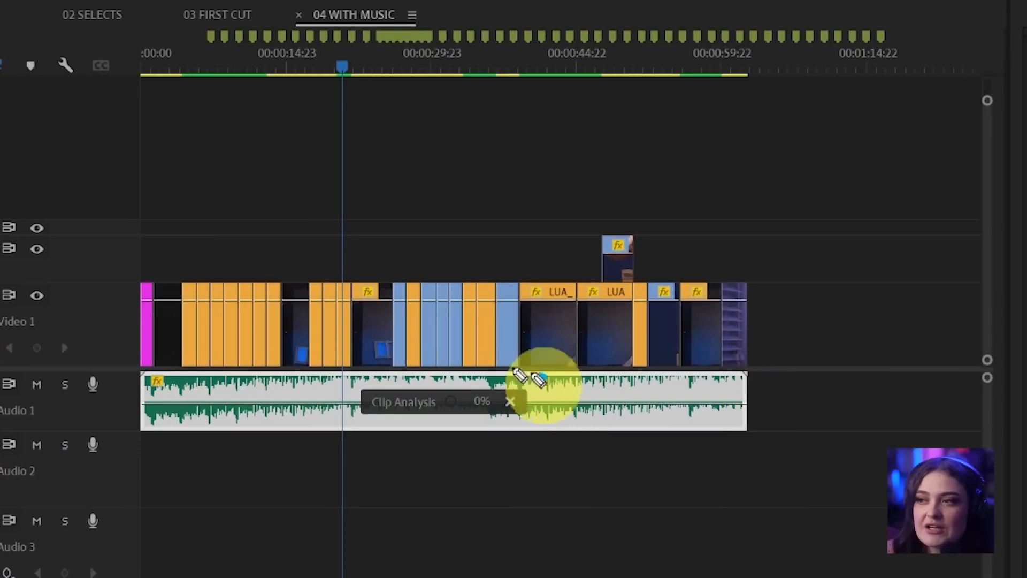
mouse_move(534, 377)
left_mouse_down()
mouse_move(276, 375)
mouse_move(539, 485)
mouse_move(539, 338)
mouse_move(193, 376)
mouse_move(496, 346)
left_mouse_up()
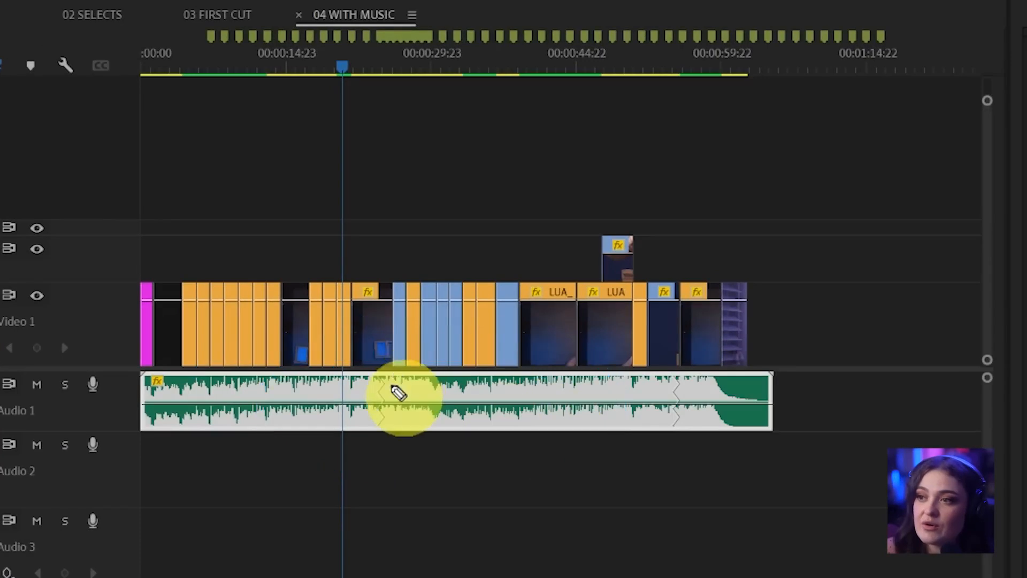
mouse_move(374, 370)
left_mouse_down()
mouse_move(381, 399)
mouse_move(373, 452)
left_mouse_up()
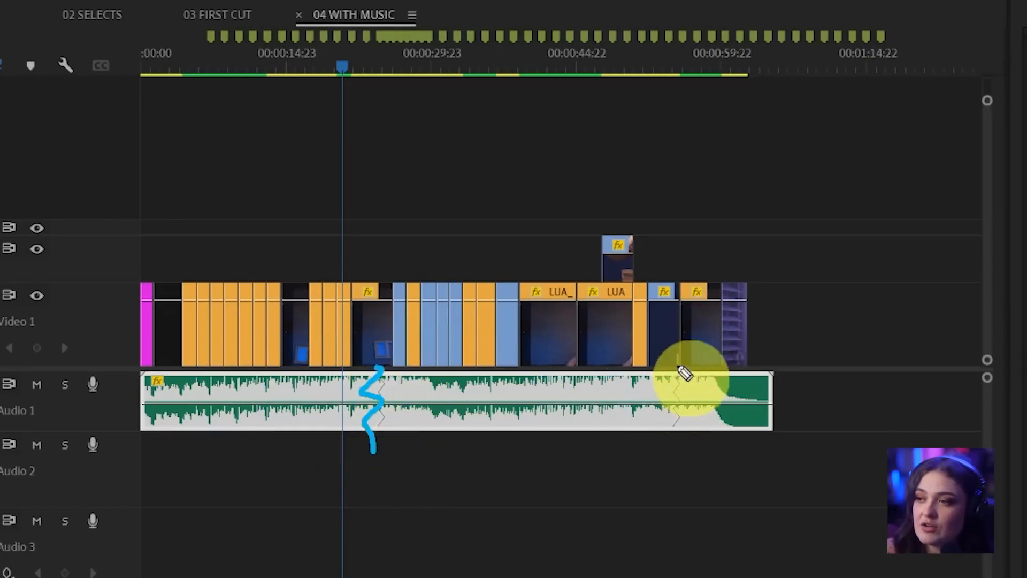
left_click_drag(678, 367, 672, 440)
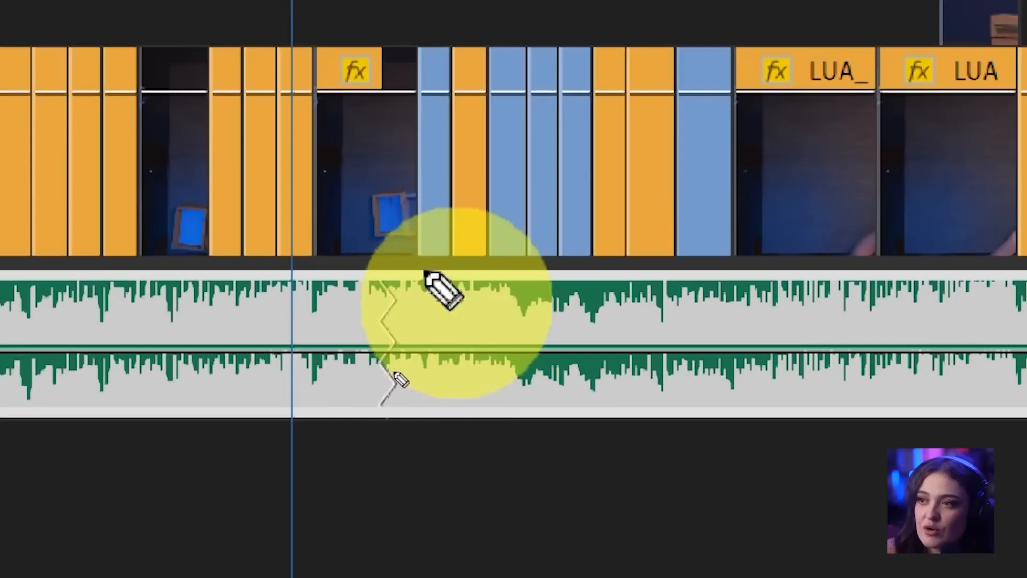
mouse_move(381, 341)
left_mouse_down()
mouse_move(403, 358)
mouse_move(405, 389)
left_mouse_up()
mouse_move(858, 274)
left_mouse_down()
mouse_move(846, 344)
mouse_move(841, 425)
left_mouse_up()
Step: Play the remixed Audio 1 music across its two edit points, starting from 00:00:22:07 and from 00:00:54:06
left_click(453, 118)
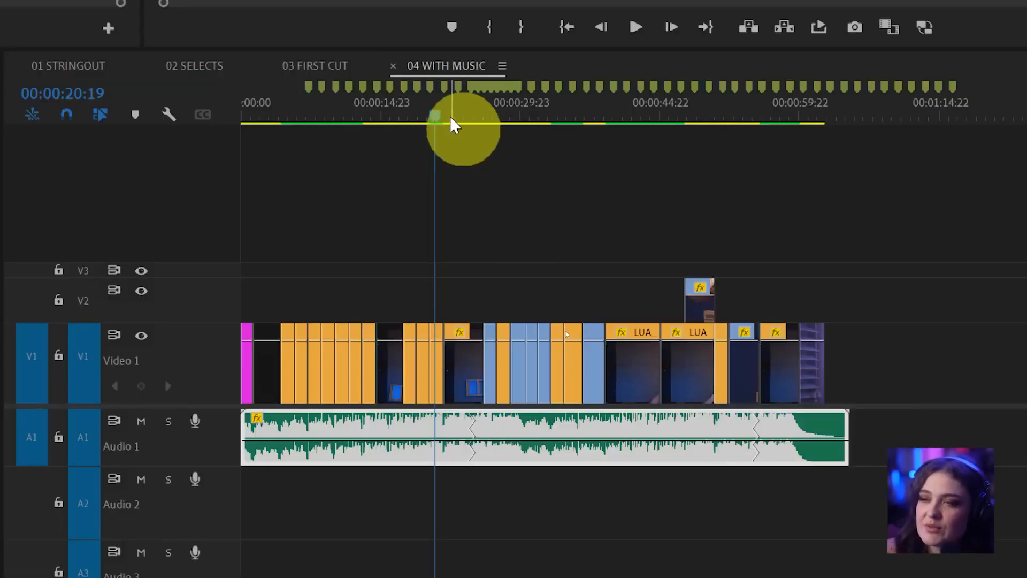
left_click(473, 199)
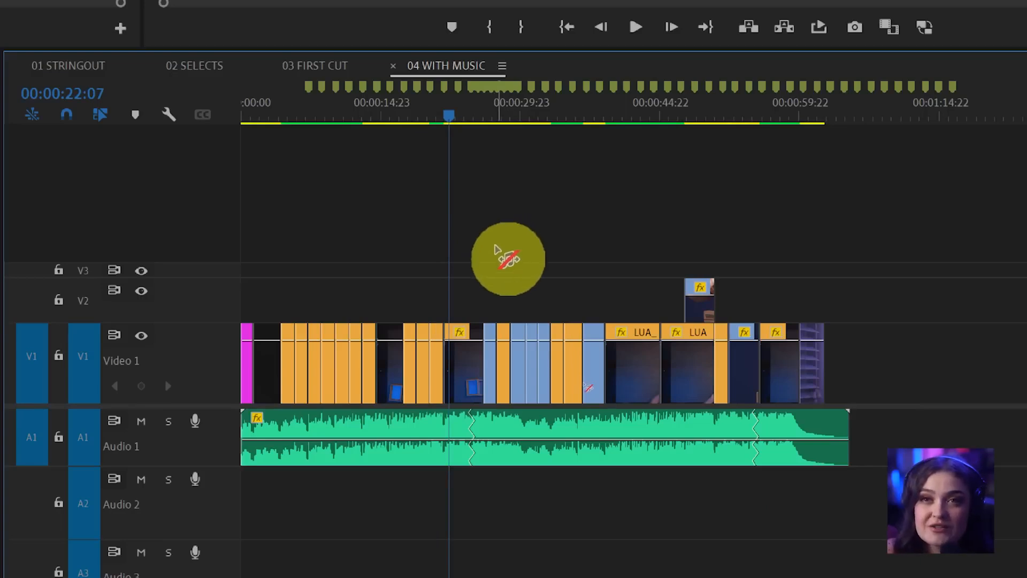
key("space")
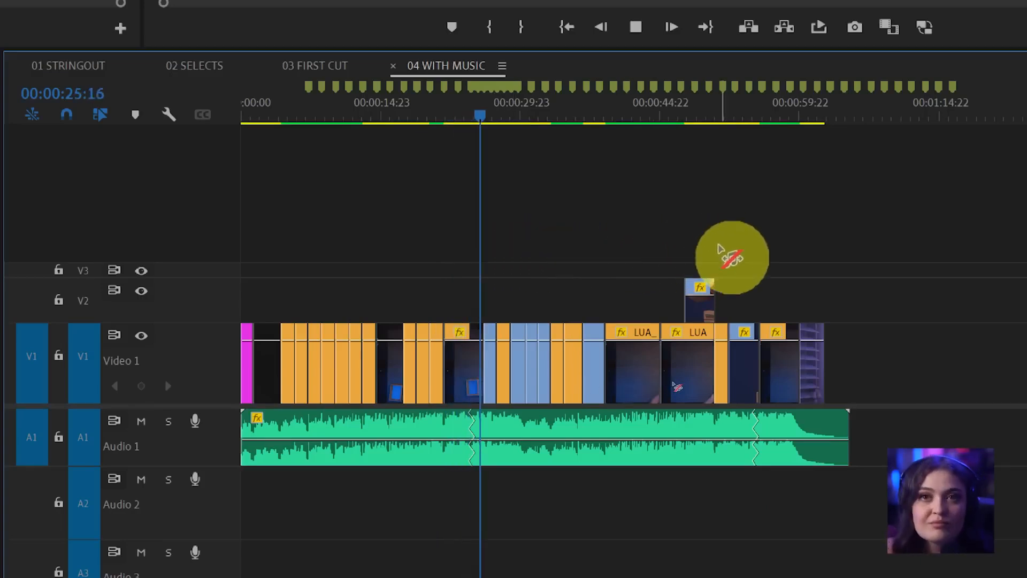
key("space")
left_click_drag(759, 126, 752, 127)
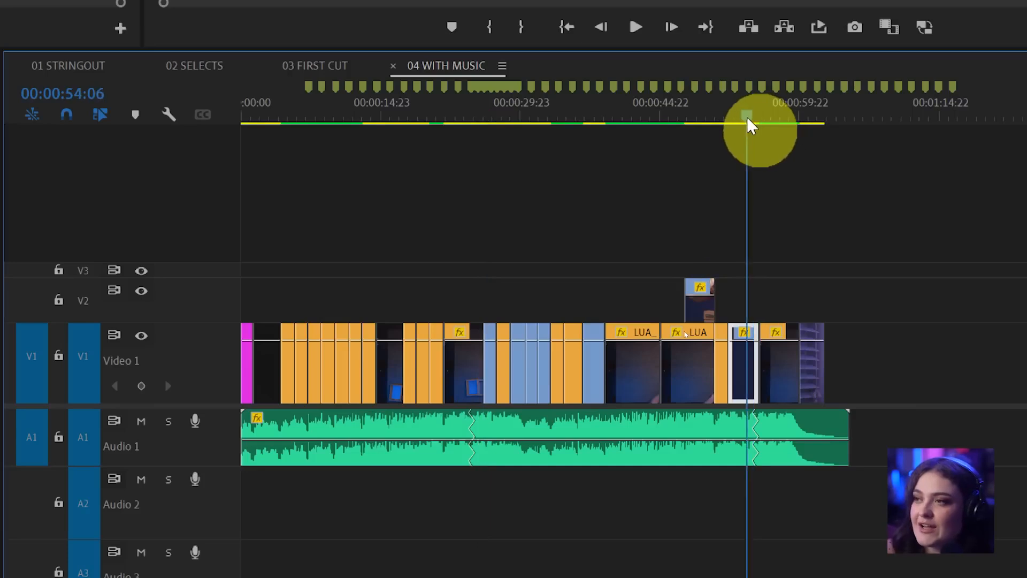
key("space")
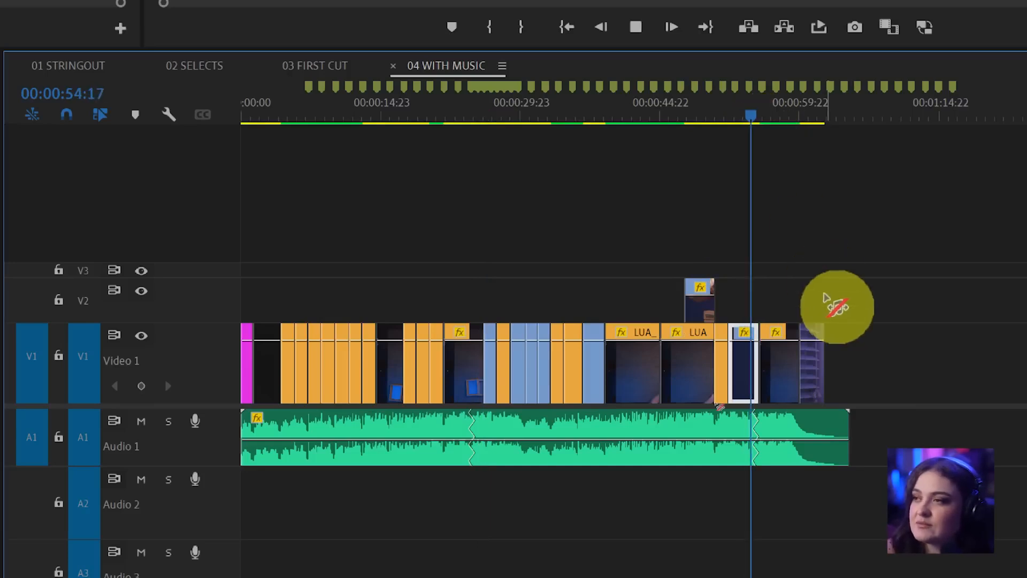
key("space")
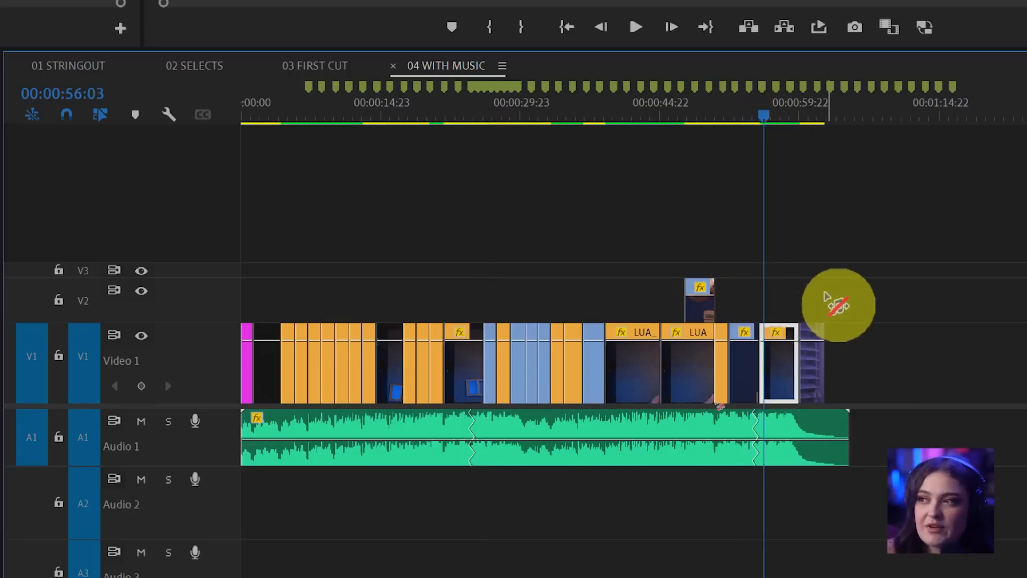
Step: Extend the end of the Audio 1 music with the Remix Tool to a duration of about 00:01:11:04
left_click(797, 431)
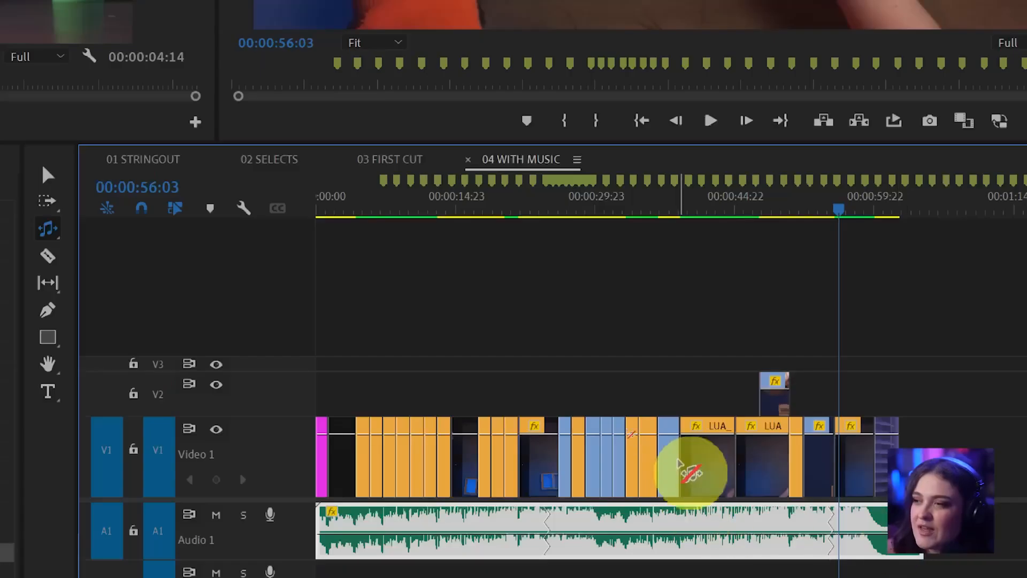
key("minus")
key("minus")
key("minus")
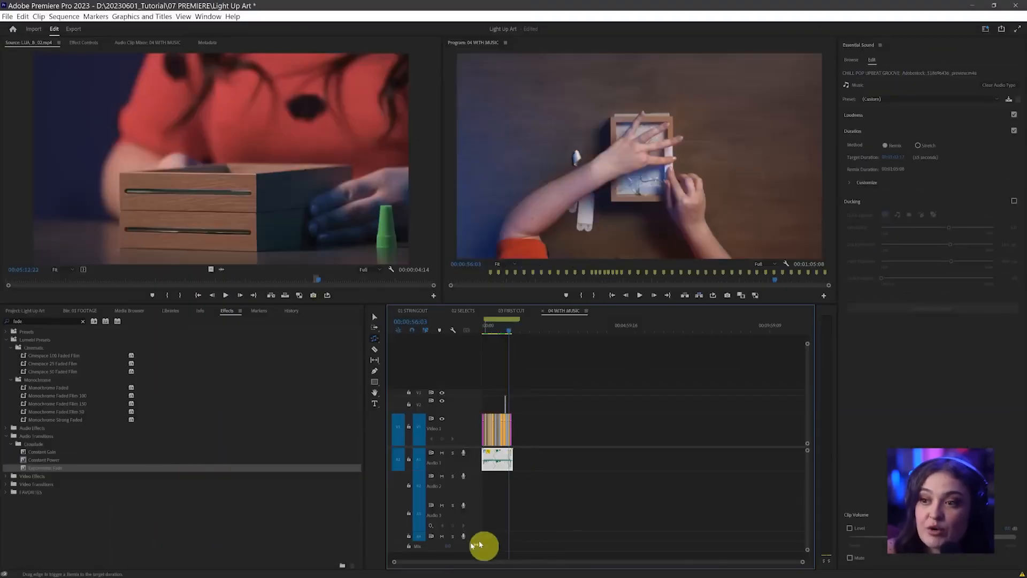
left_click_drag(804, 564, 660, 561)
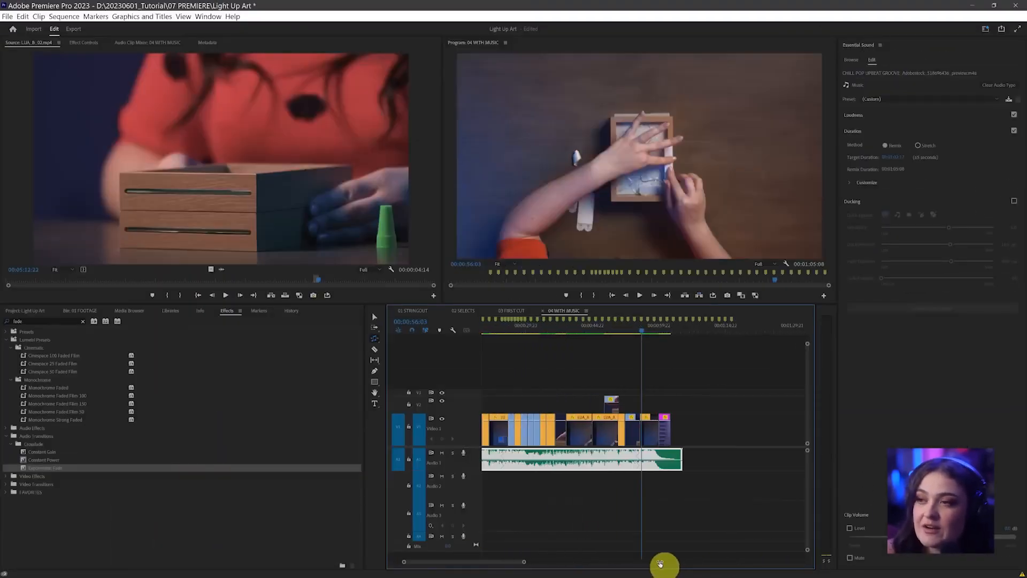
left_click(664, 333)
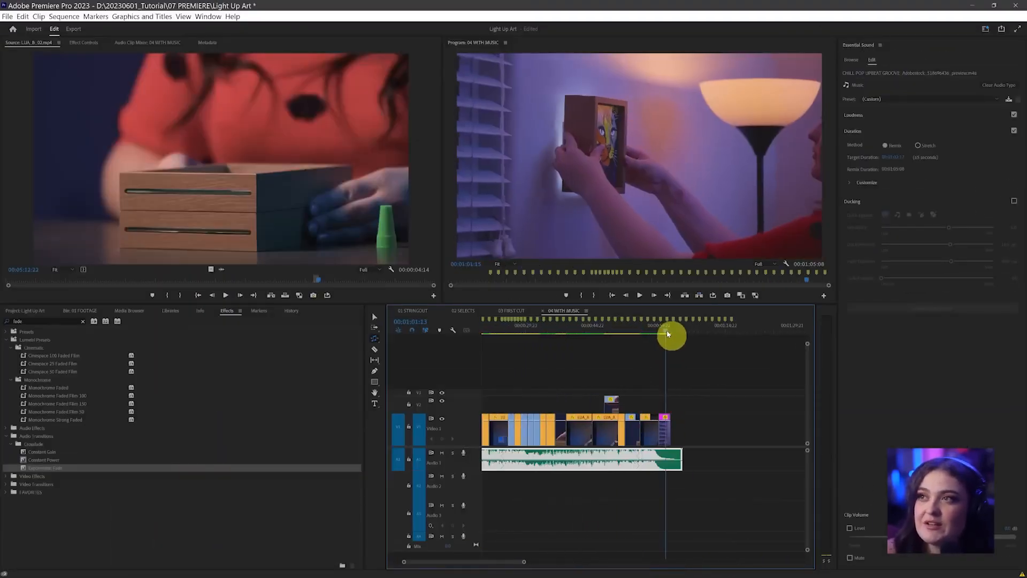
left_click_drag(665, 333, 661, 332)
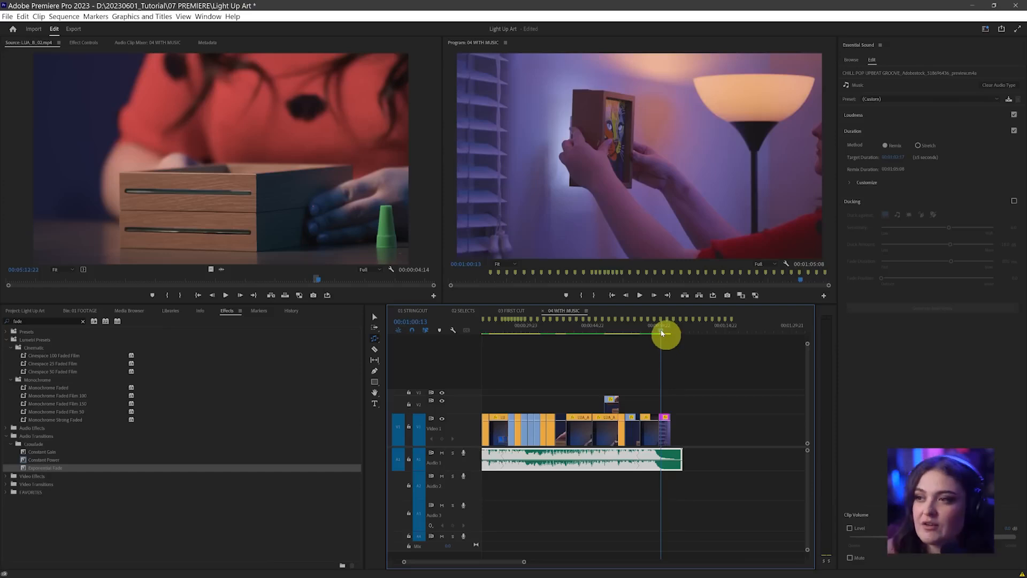
left_click_drag(684, 458, 707, 459)
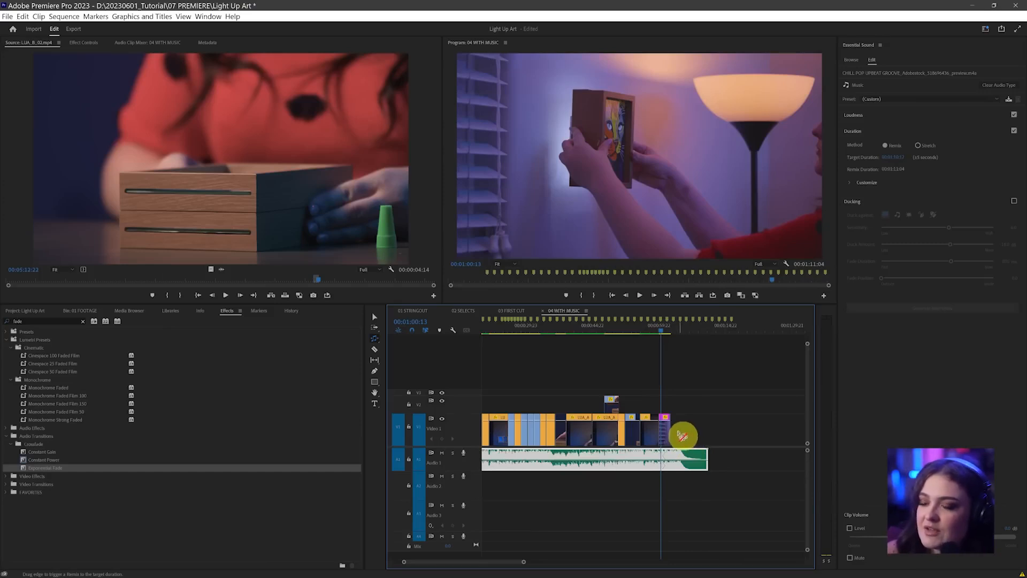
left_click(675, 476)
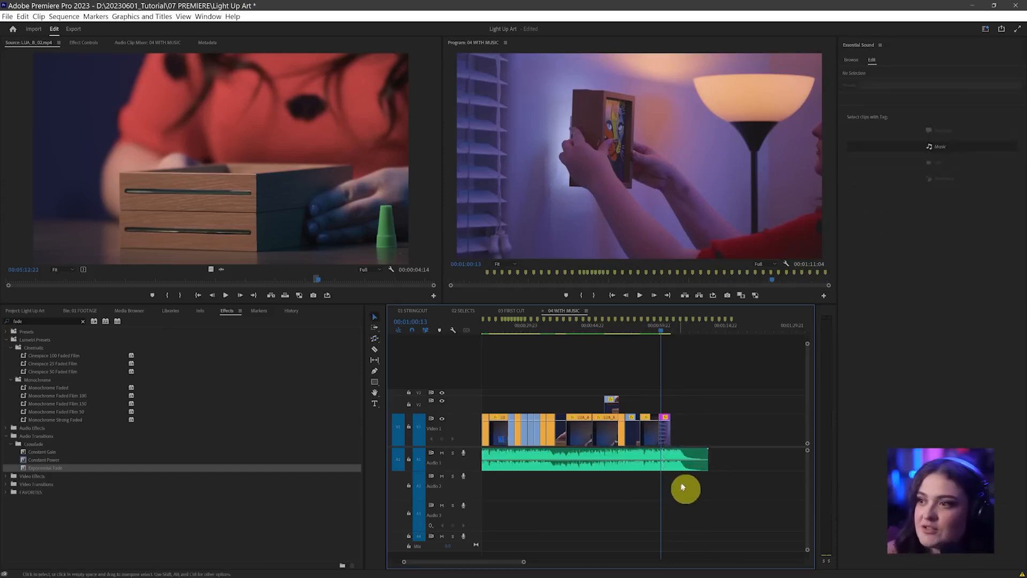
Step: Mark a 00:00:03:18 range in LUA_A_07.mp4, add it after the last clip on Video 1, and play the ending from 00:01:00:13
right_click(664, 437)
left_click(695, 539)
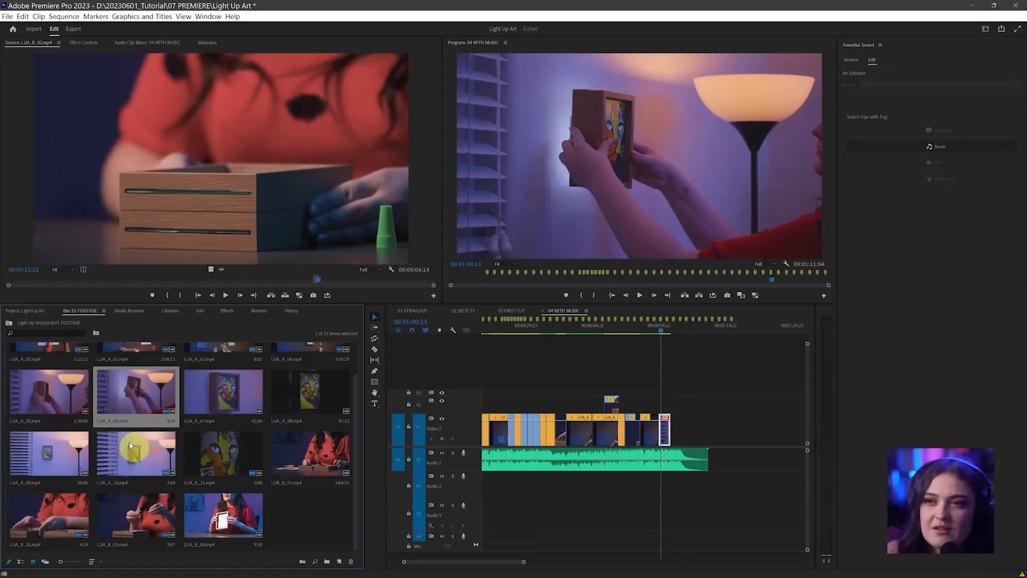
double_click(213, 396)
left_click_drag(337, 280, 677, 432)
key("i")
key("o")
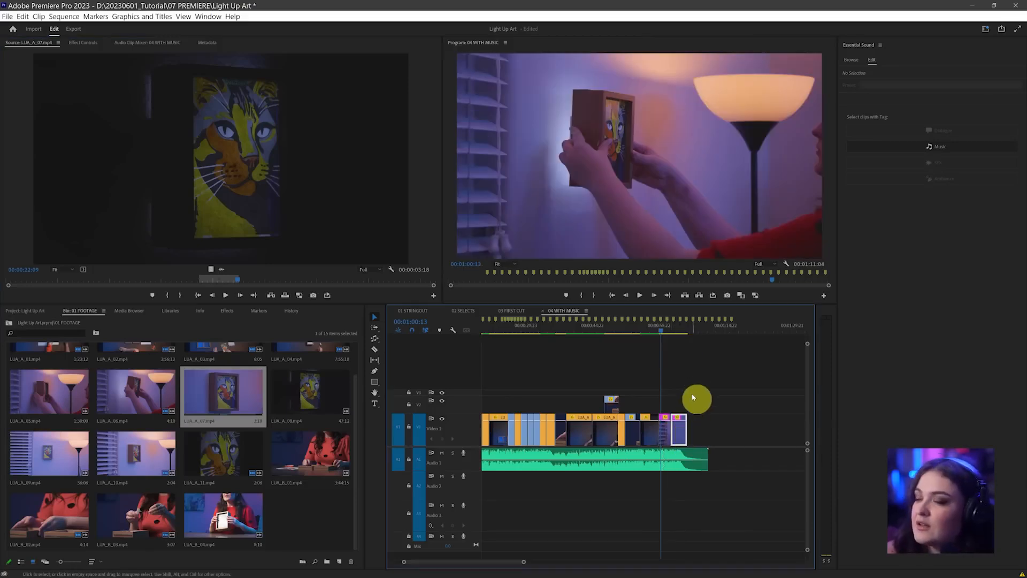
key("space")
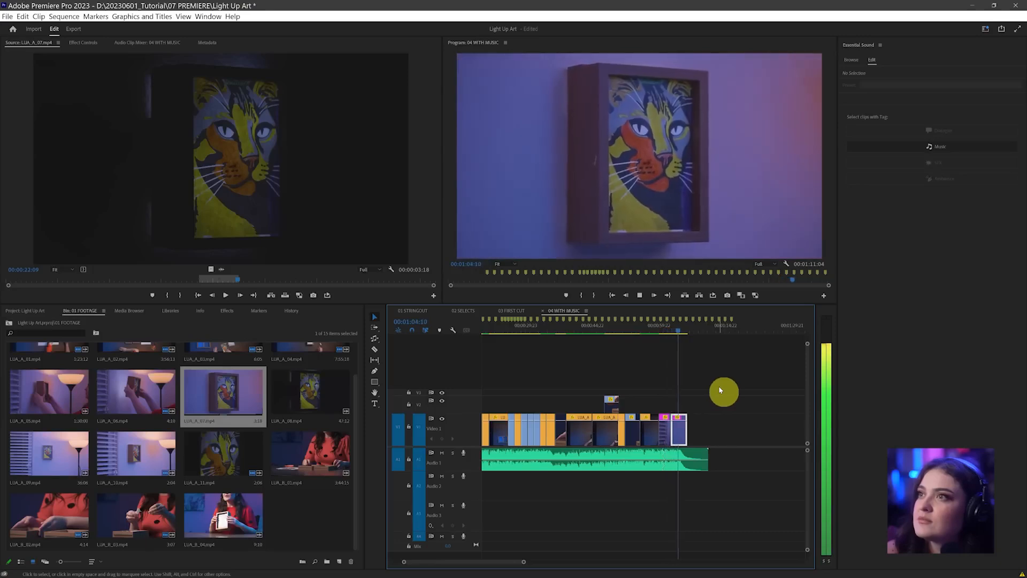
Step: Add a marker to the last LUA_A_07.mp4 clip at 00:01:05:05, just before its light goes out
key("space")
scroll(689, 442, "up", 9)
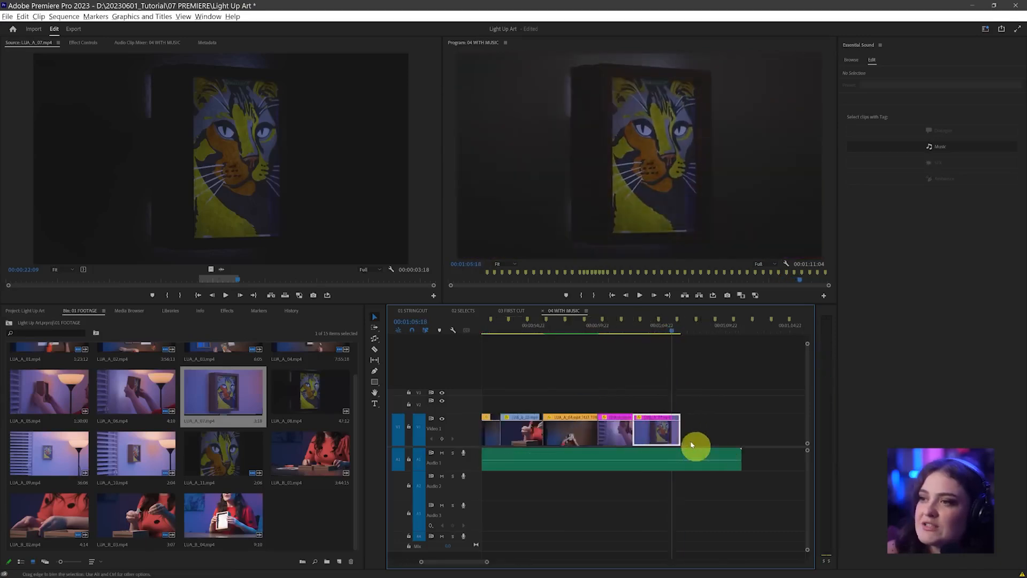
scroll(686, 441, "down", 1)
left_click(612, 336)
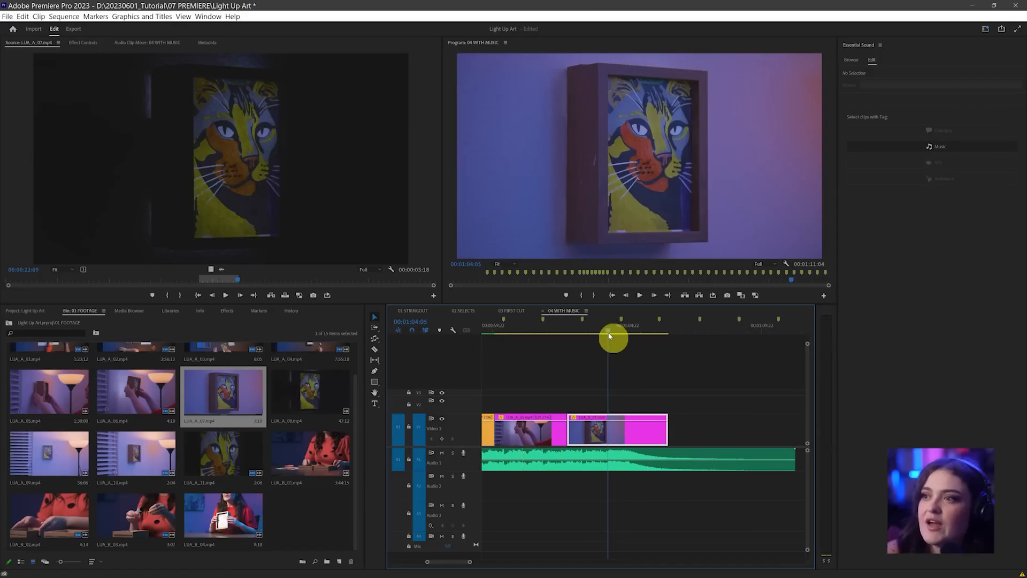
left_click_drag(620, 331, 637, 336)
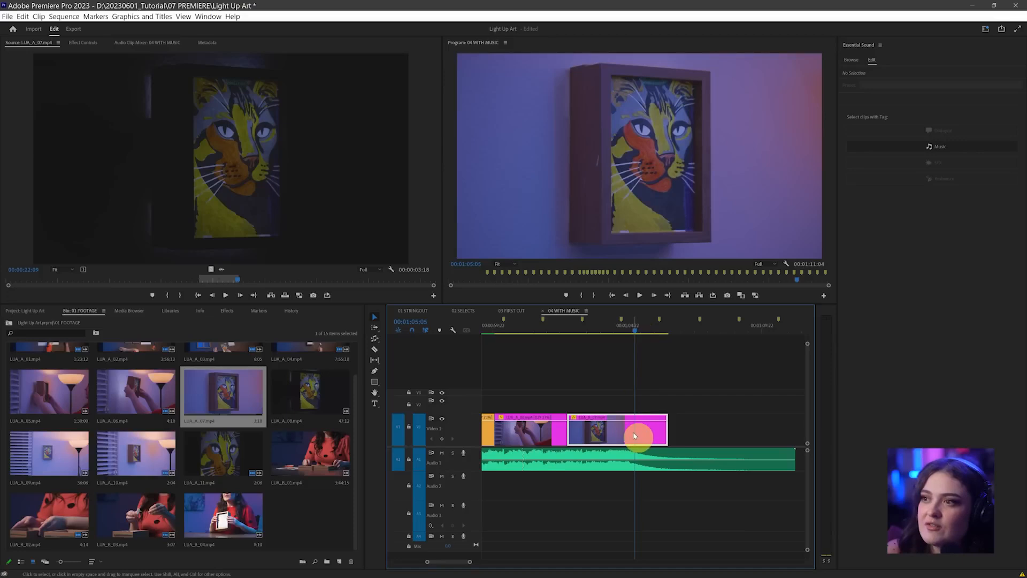
mouse_move(644, 409)
left_mouse_down()
mouse_move(617, 424)
mouse_move(669, 427)
mouse_move(598, 443)
mouse_move(656, 423)
left_mouse_up()
left_click_drag(659, 308, 507, 334)
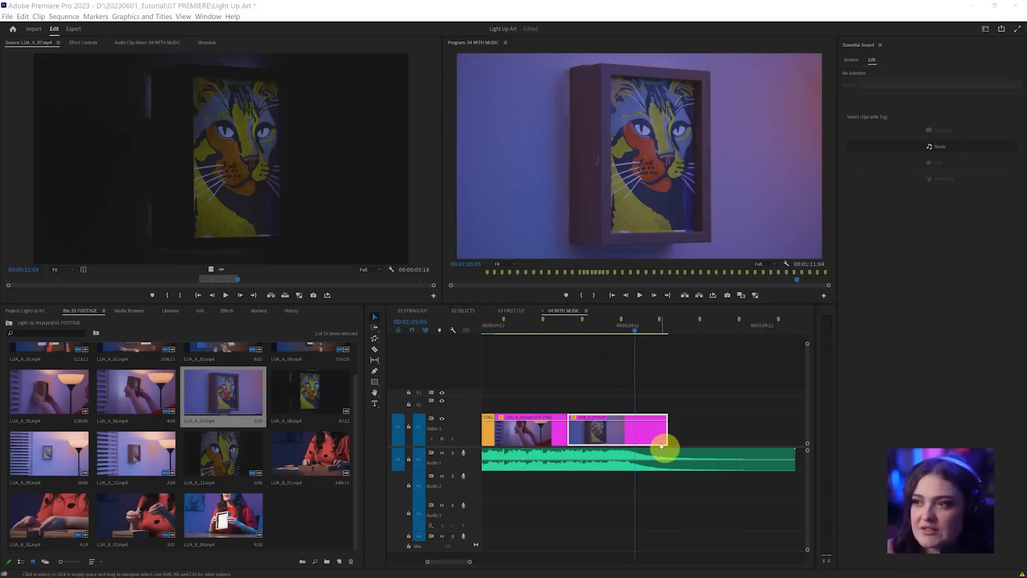
left_click(633, 437)
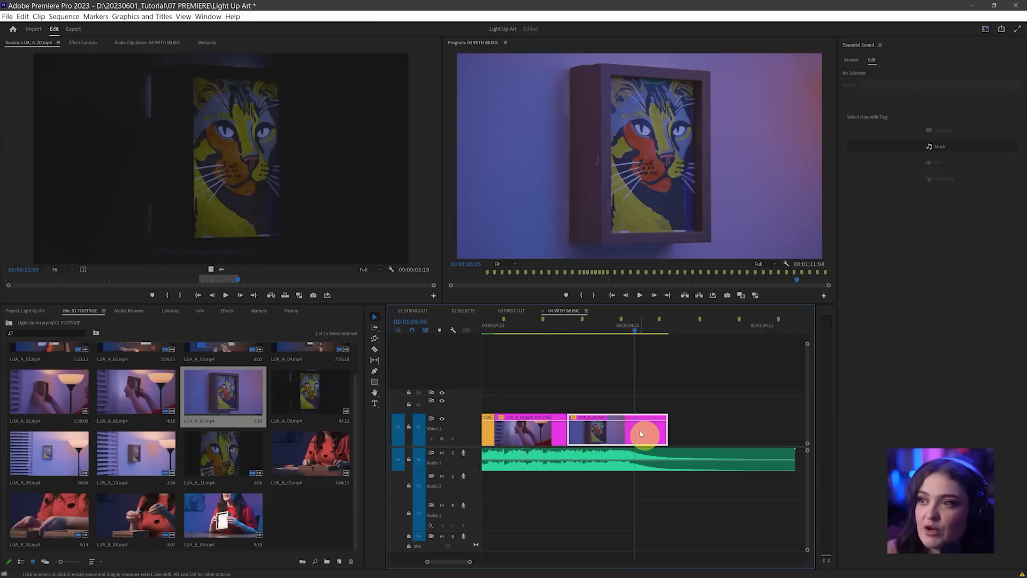
key("m")
left_click_drag(638, 435, 650, 450)
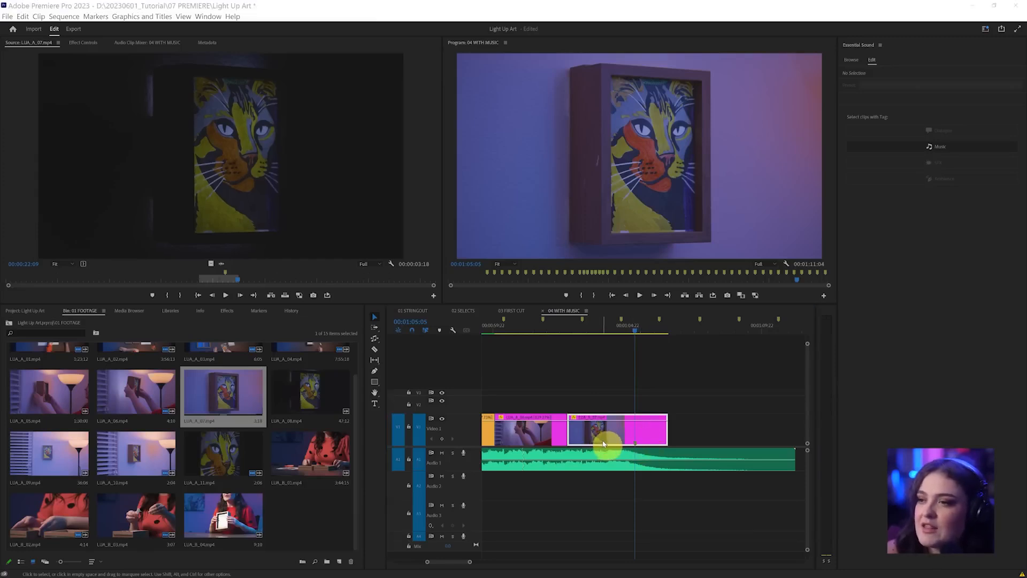
Step: Ripple-trim the last clip's start to move its marker earlier, extend its end to the music's end, and play from 00:01:01:16
mouse_move(572, 434)
left_mouse_down()
mouse_move(601, 431)
mouse_move(596, 439)
left_mouse_up()
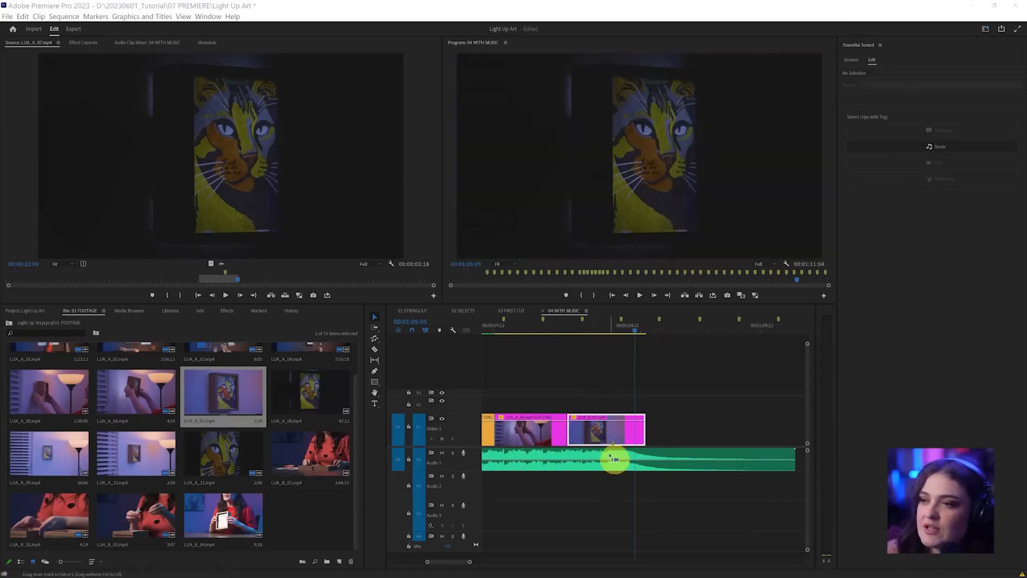
left_click_drag(572, 436, 795, 435)
left_click(543, 334)
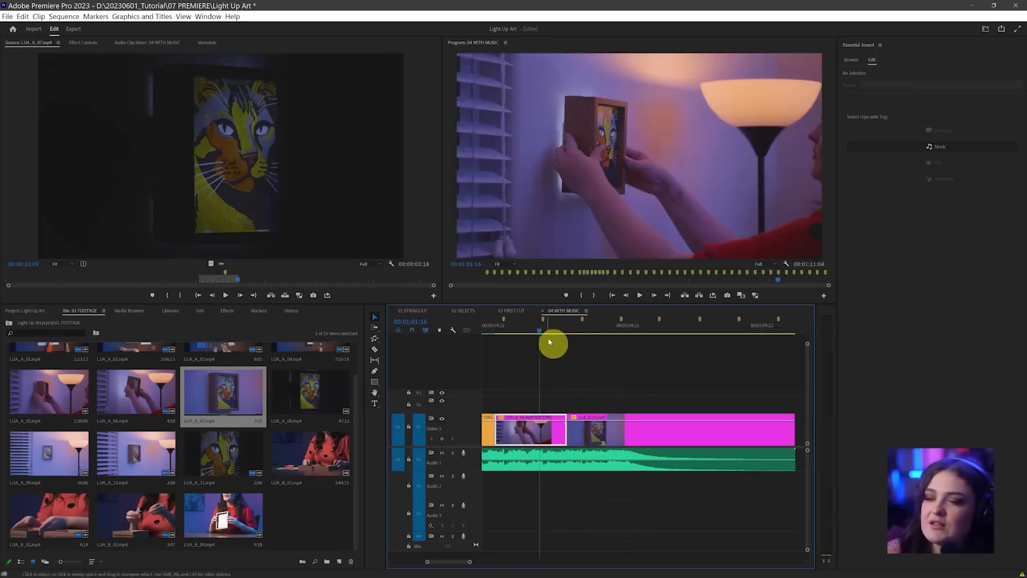
key("space")
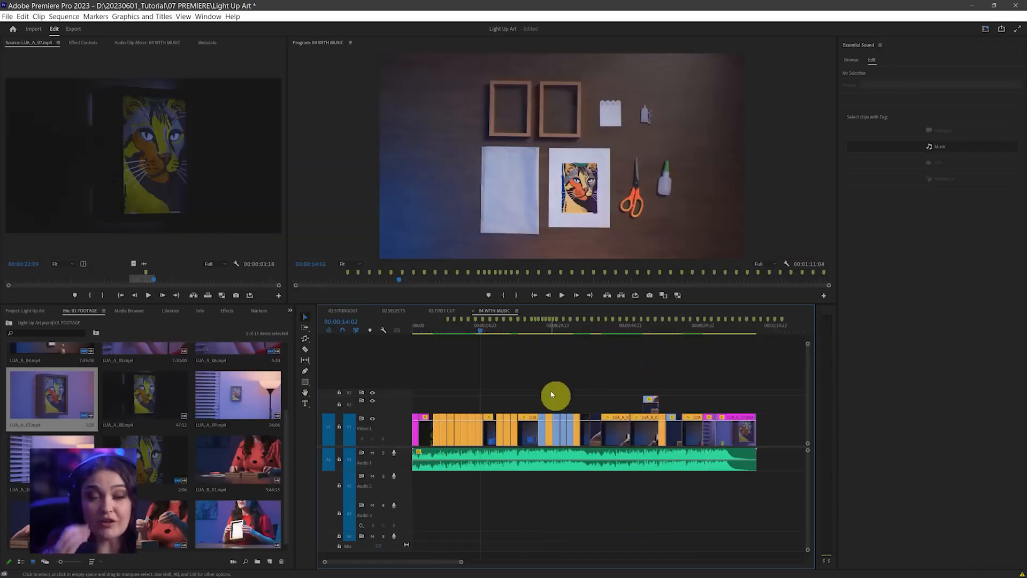
mouse_move(750, 440)
left_mouse_down()
mouse_move(472, 438)
mouse_move(786, 468)
left_mouse_up()
left_click_drag(749, 388, 753, 428)
key("Escape")
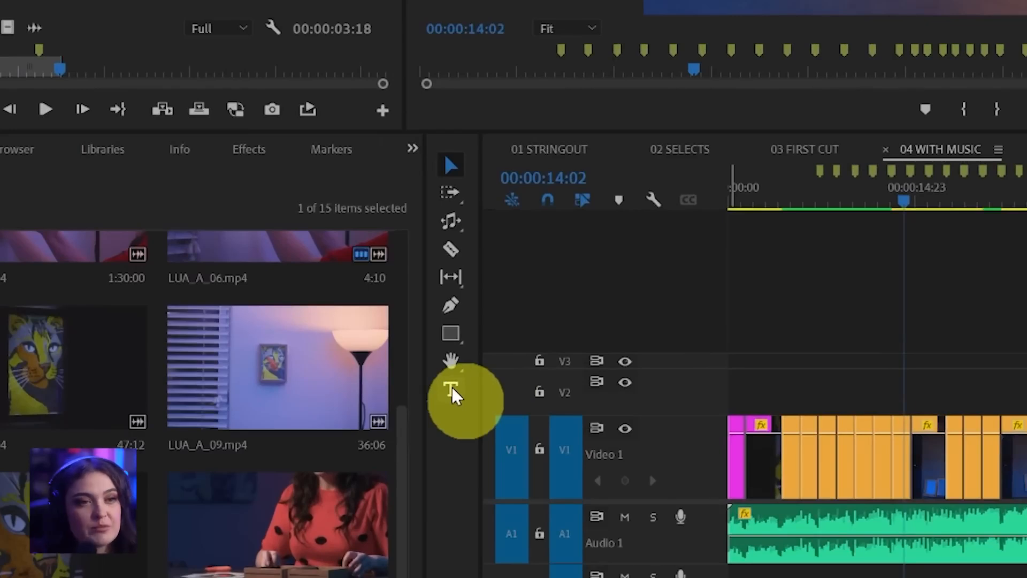
Step: Add the text "floating frames" on two lines over the supplies shot at 00:00:14:02, beside the two wooden frames
left_click(452, 390)
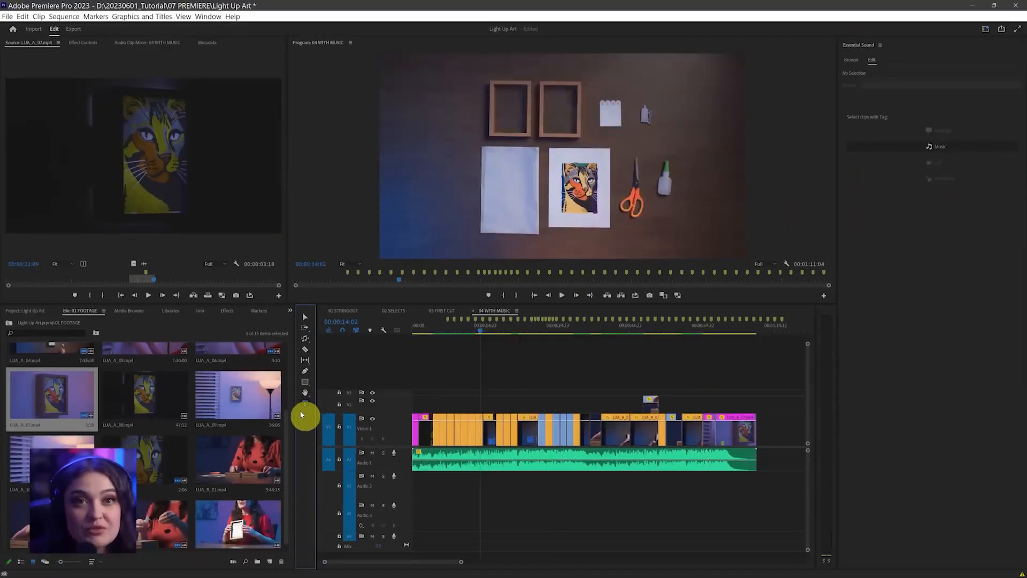
left_click(430, 95)
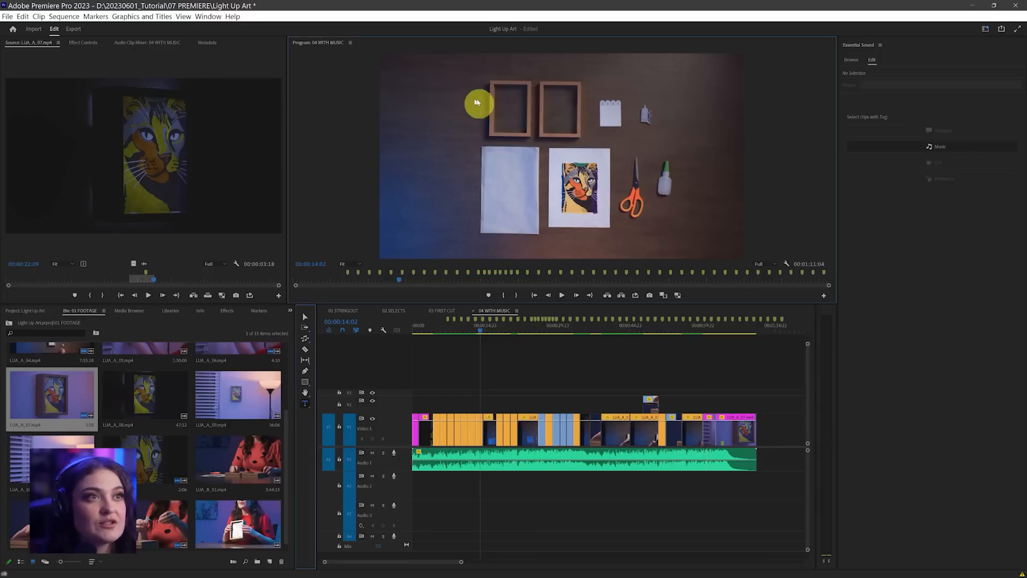
type("f")
type("loating")
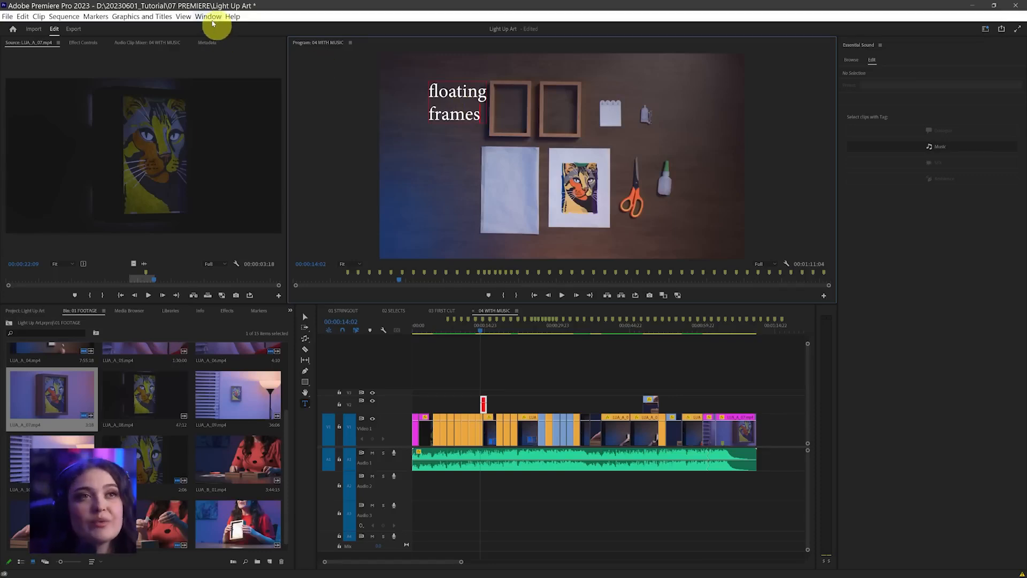
Step: Display the Essential Graphics settings for the floating frames title
left_click(210, 18)
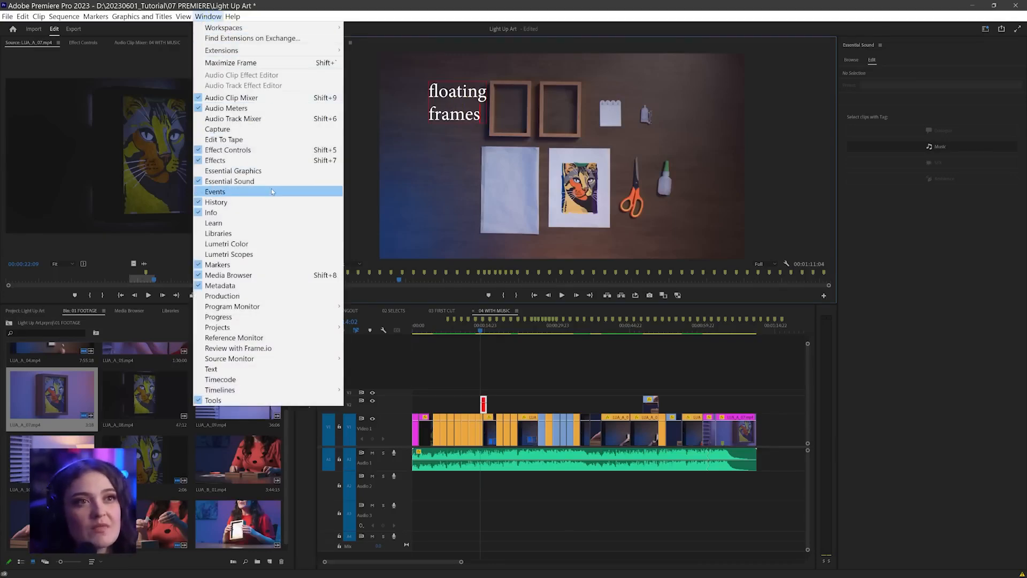
left_click(277, 172)
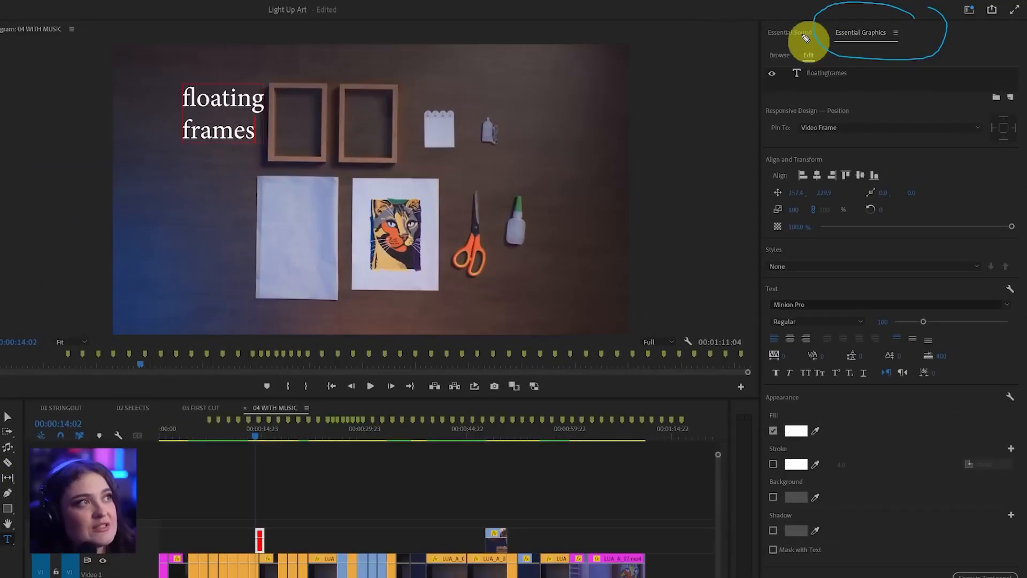
left_click(800, 32)
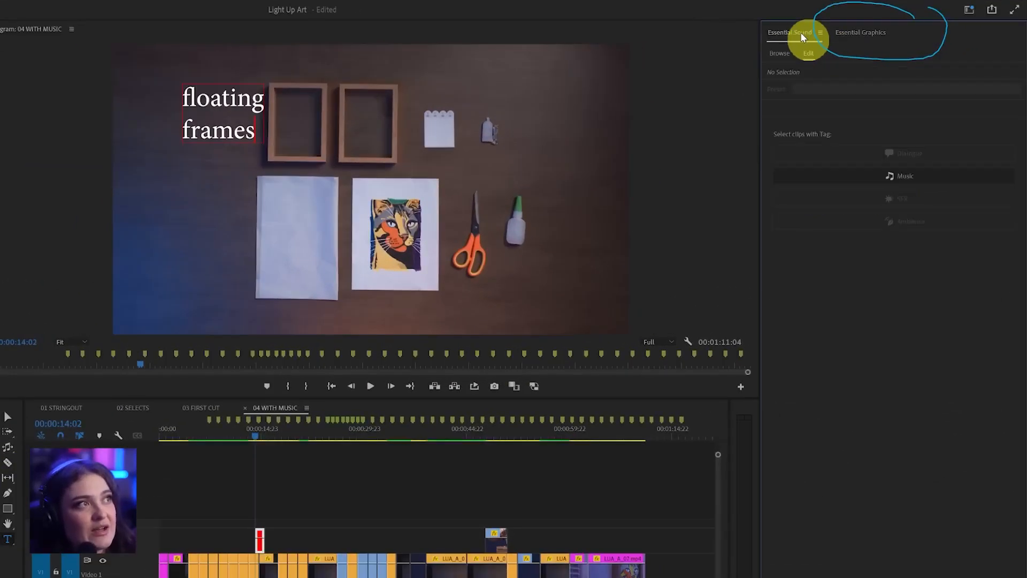
left_click(861, 32)
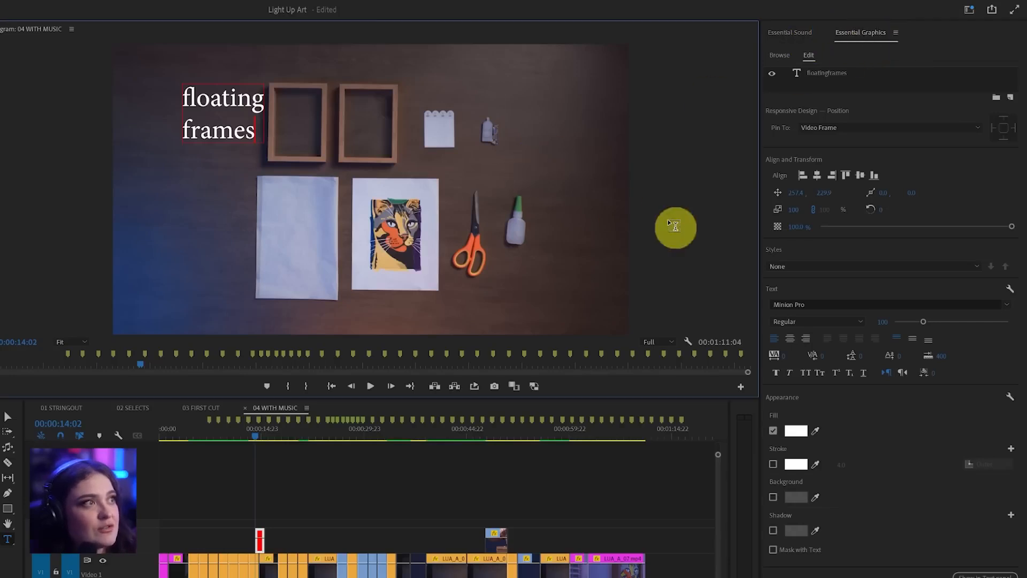
Step: Set the floating frames title to Poppins Black in all caps, with slightly wider letter spacing and tighter line spacing
left_click(234, 109)
key("ctrl+a")
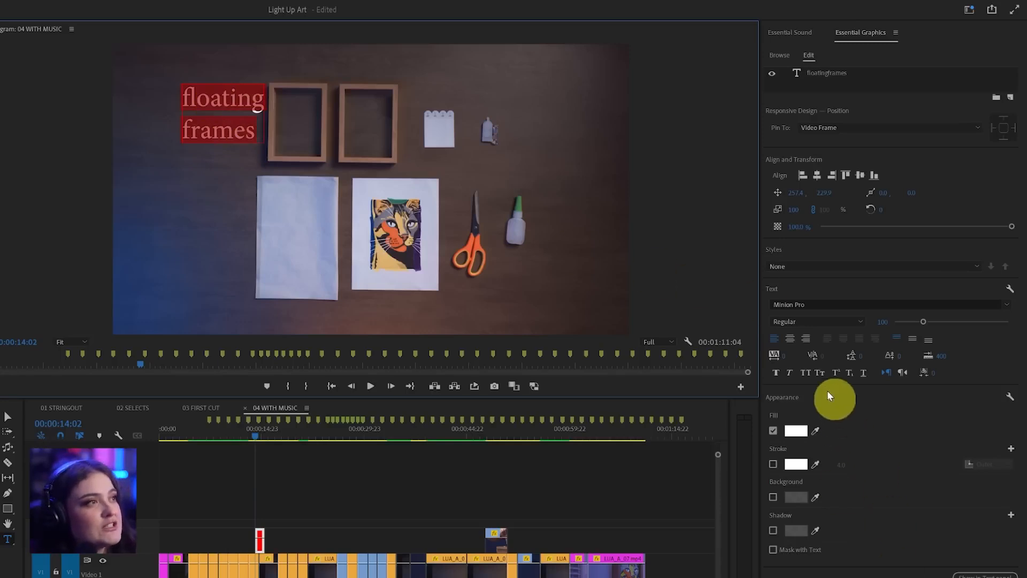
left_click(1007, 305)
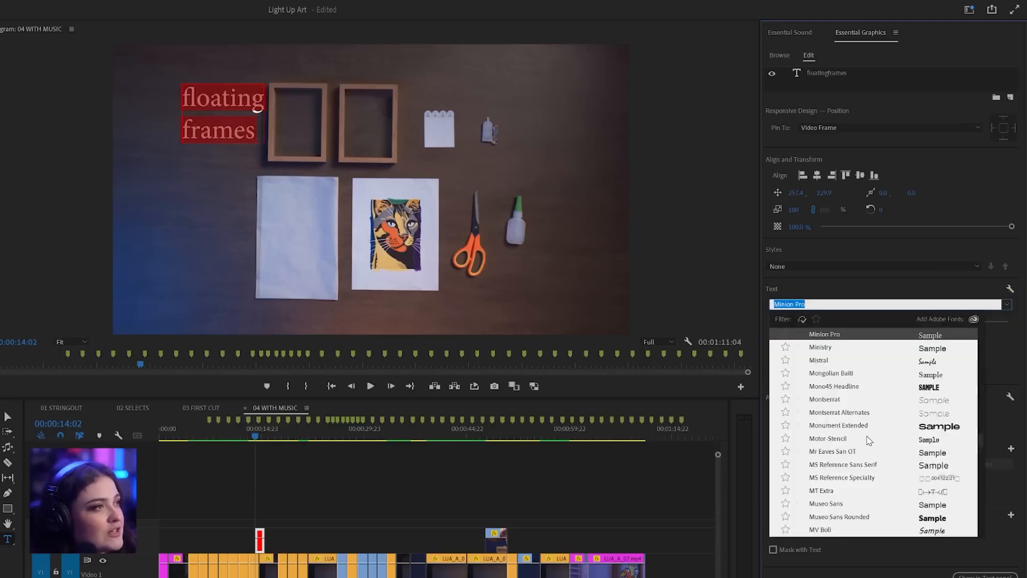
scroll(869, 454, "down", 5)
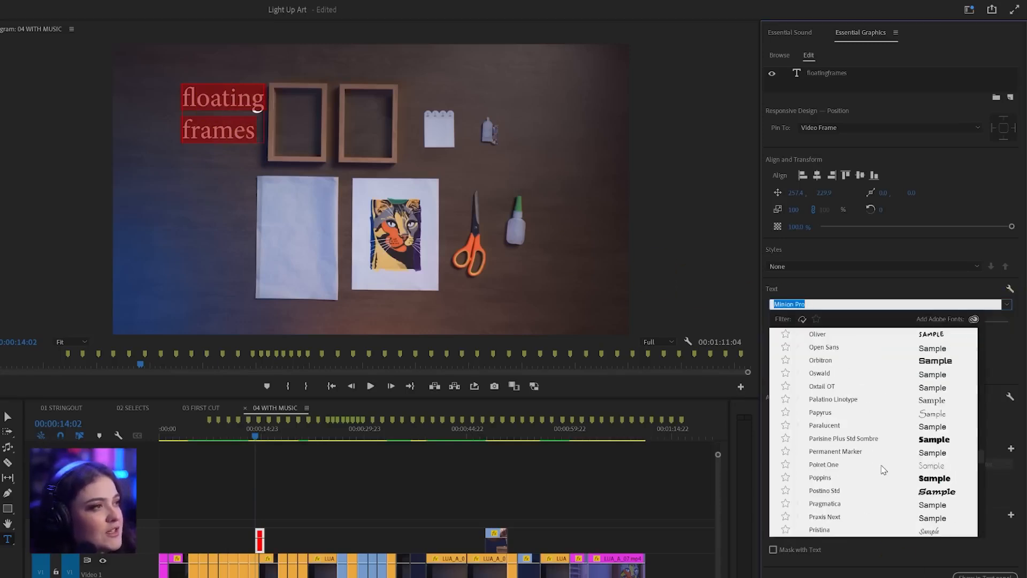
scroll(878, 485, "down", 1)
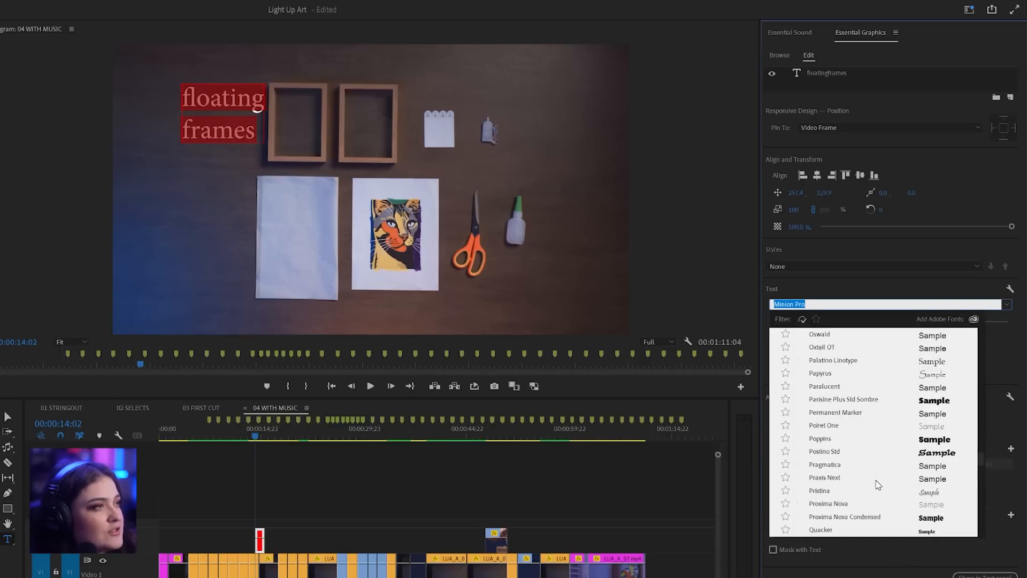
left_click(875, 441)
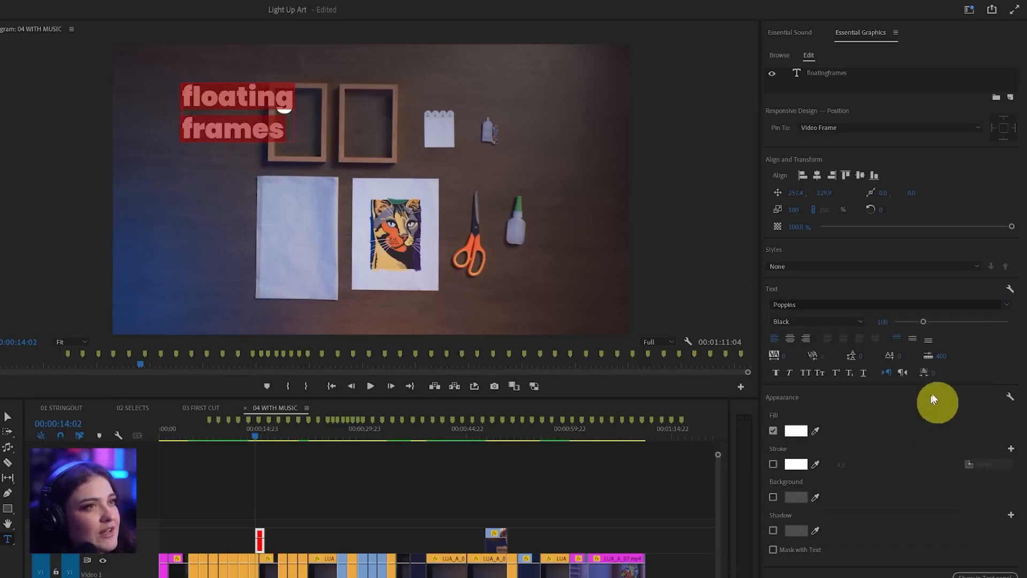
left_click(806, 373)
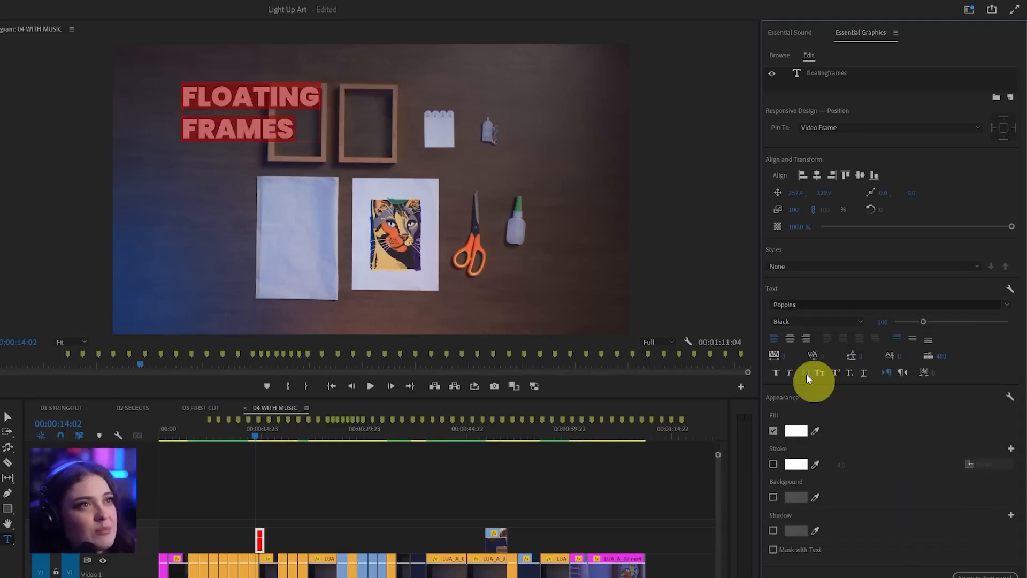
left_click_drag(867, 363, 859, 364)
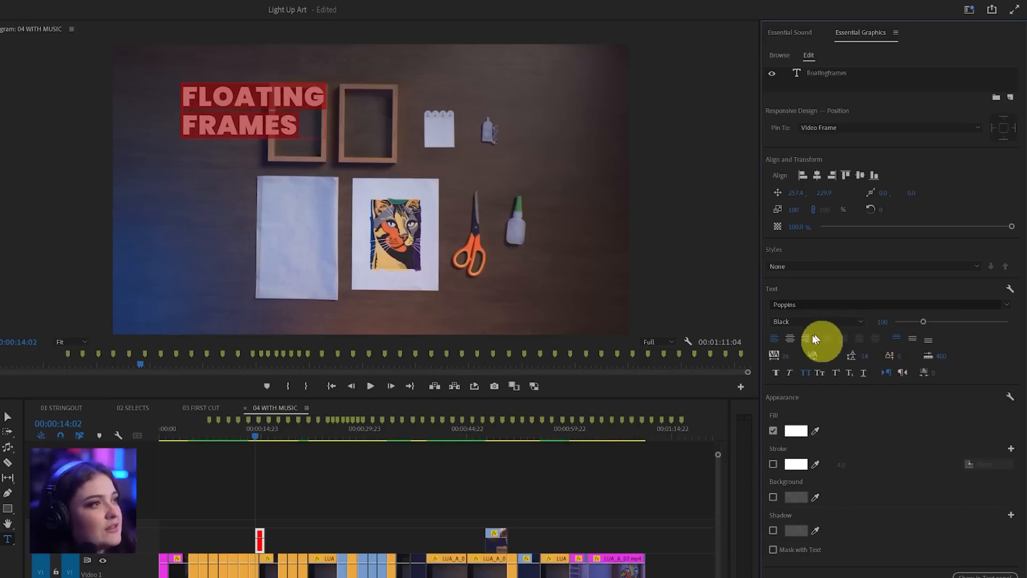
Step: Right-align the floating frames title, reduce its font size to 76, and position it just left of the wooden frames
left_click(805, 339)
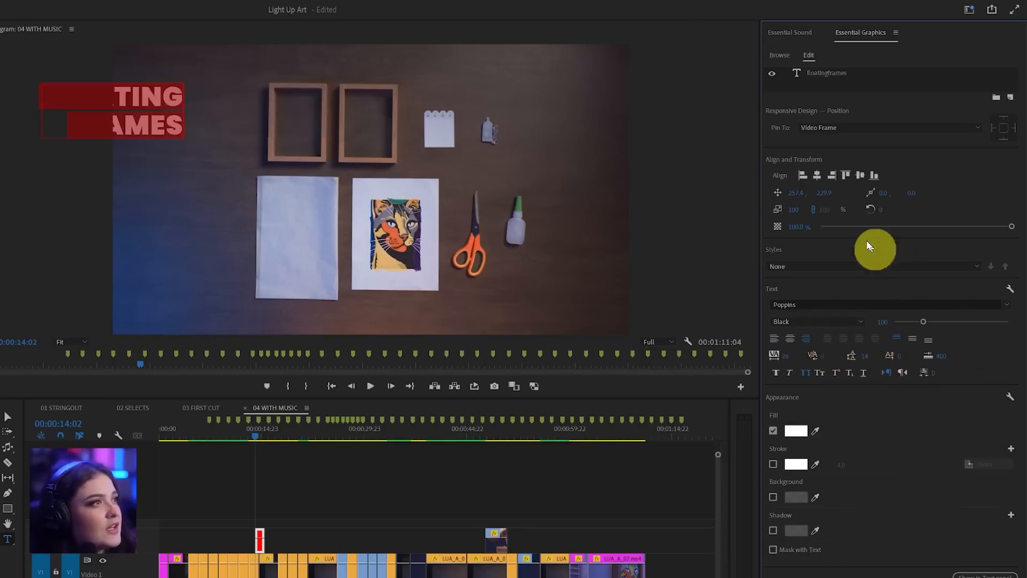
left_click_drag(795, 202, 986, 184)
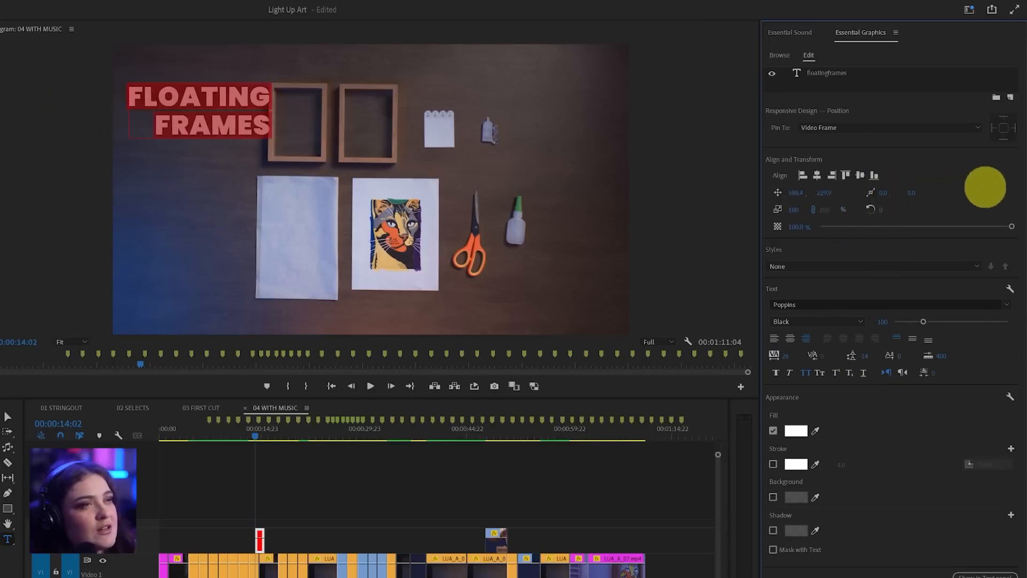
left_click_drag(924, 322, 916, 322)
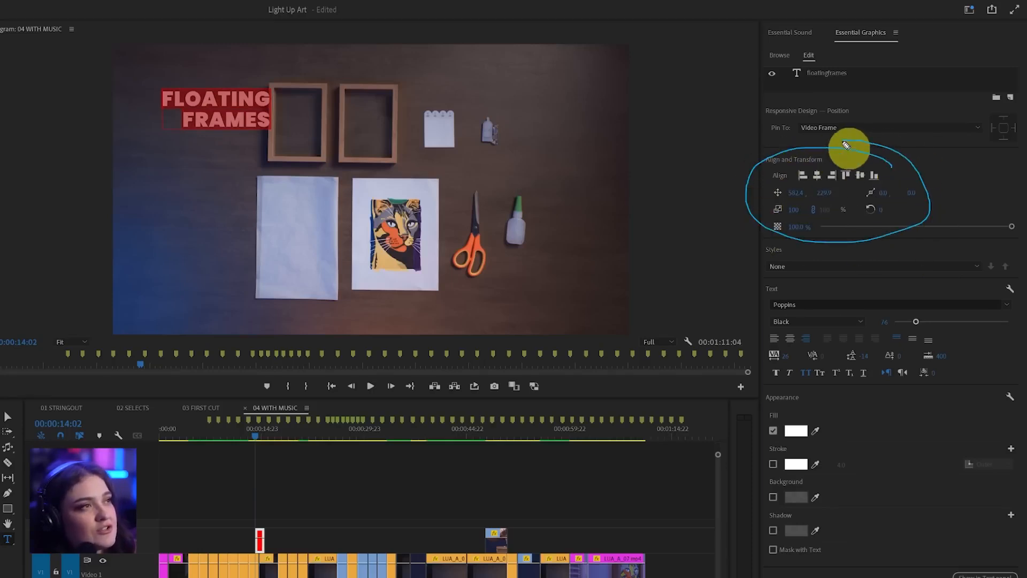
left_click_drag(796, 194, 850, 198)
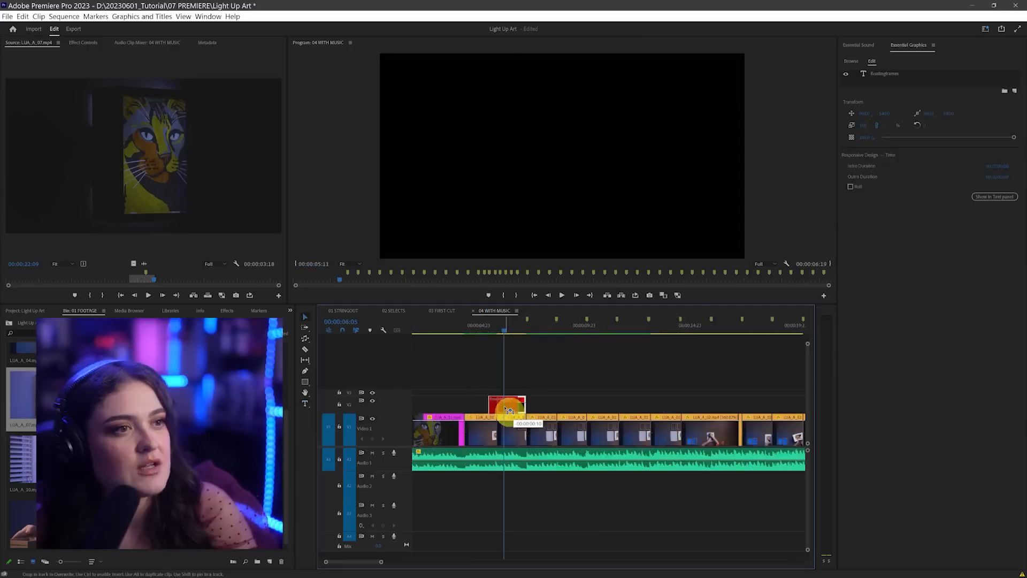
Step: Duplicate the FLOATING FRAMES title above the next supplies clip on Video 1 and trim the copy to match that clip
left_click_drag(504, 411, 567, 400)
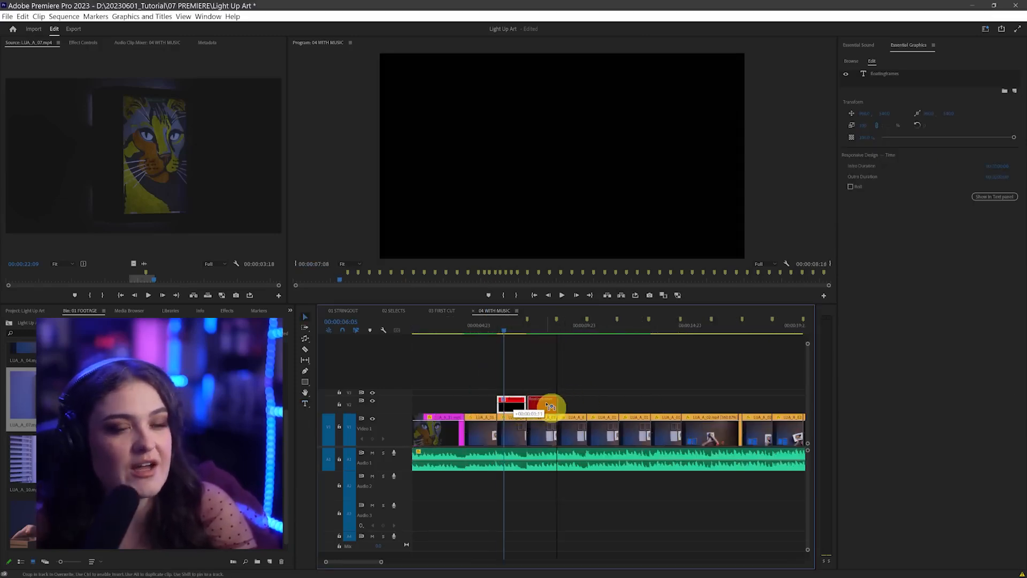
left_click_drag(548, 404, 548, 406)
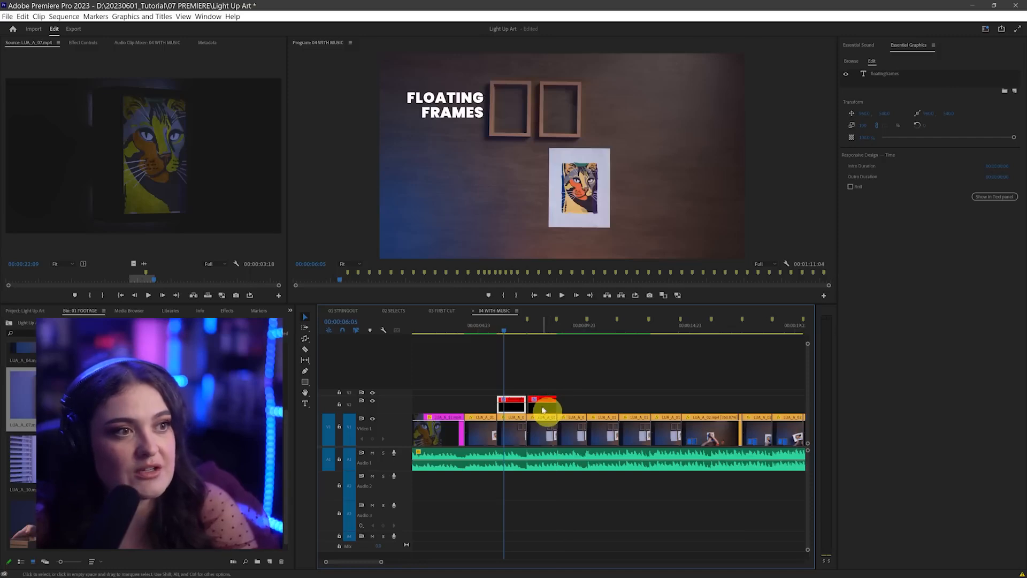
left_click(544, 409)
left_click(540, 326)
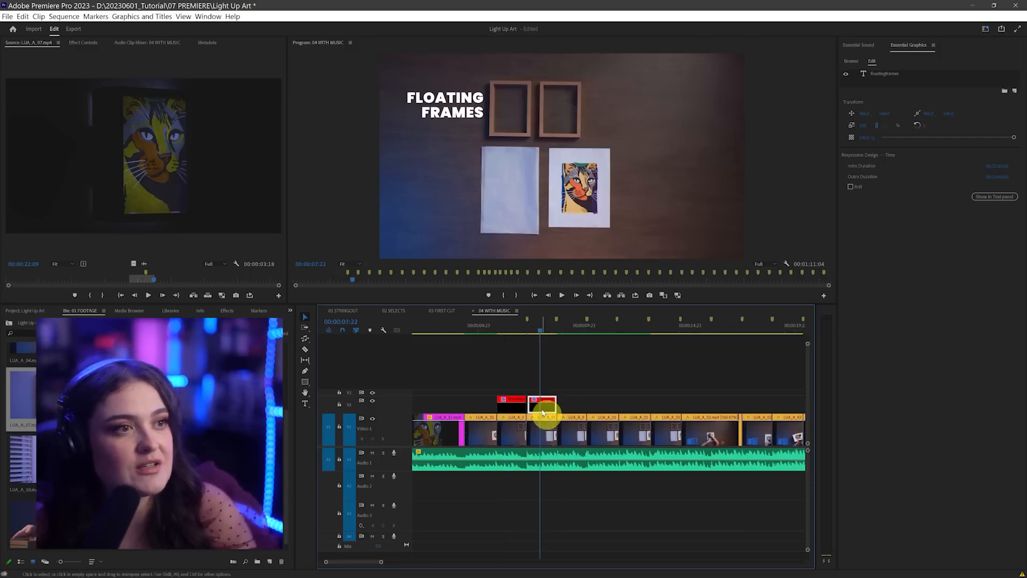
left_click_drag(558, 404, 556, 405)
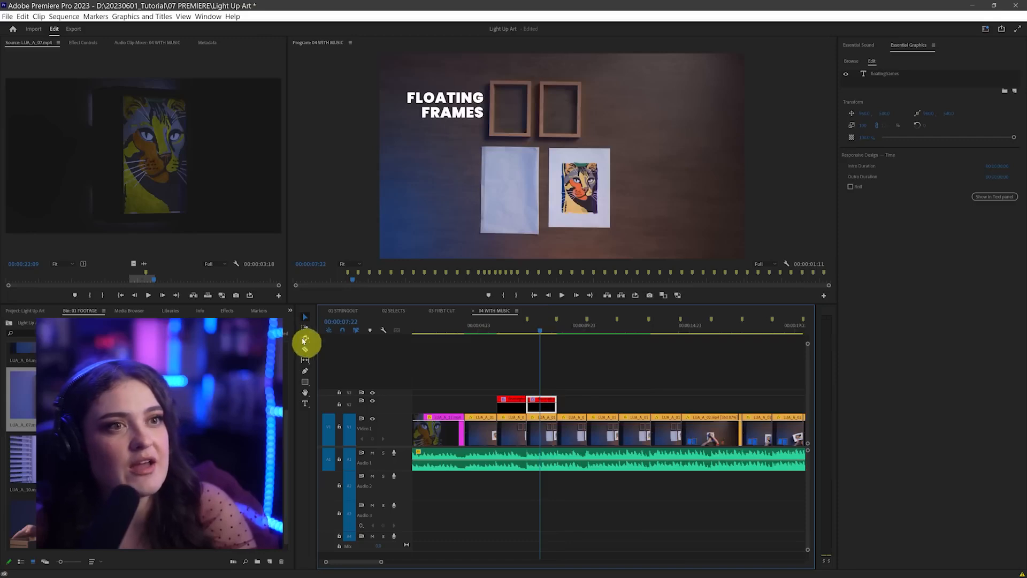
Step: Move the duplicated title beside the parchment sheet and replace its text with PARCHMENT PAPER on two lines
left_click(439, 115)
left_click_drag(444, 116, 434, 201)
double_click(433, 201)
type("PARCHMENT")
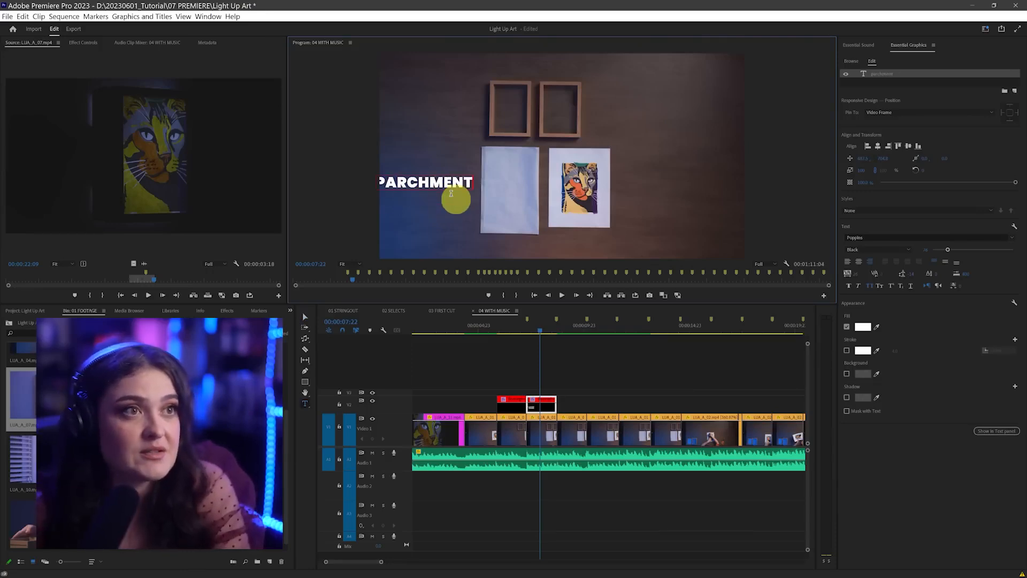
type(" PAPER")
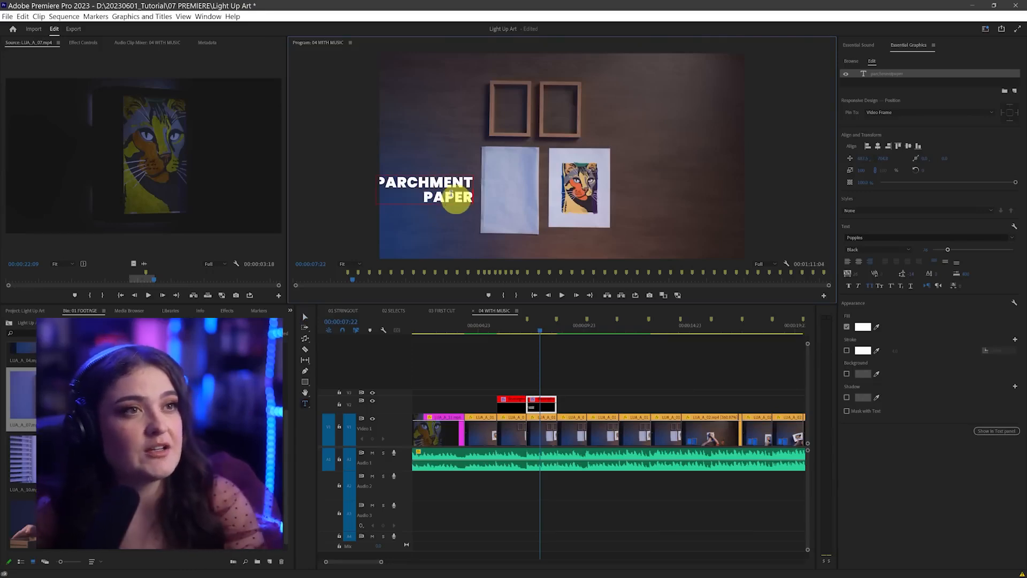
Step: Reduce the PARCHMENT PAPER title's font size slightly and set the FLOATING FRAMES title's font size to 60
key("ctrl+a")
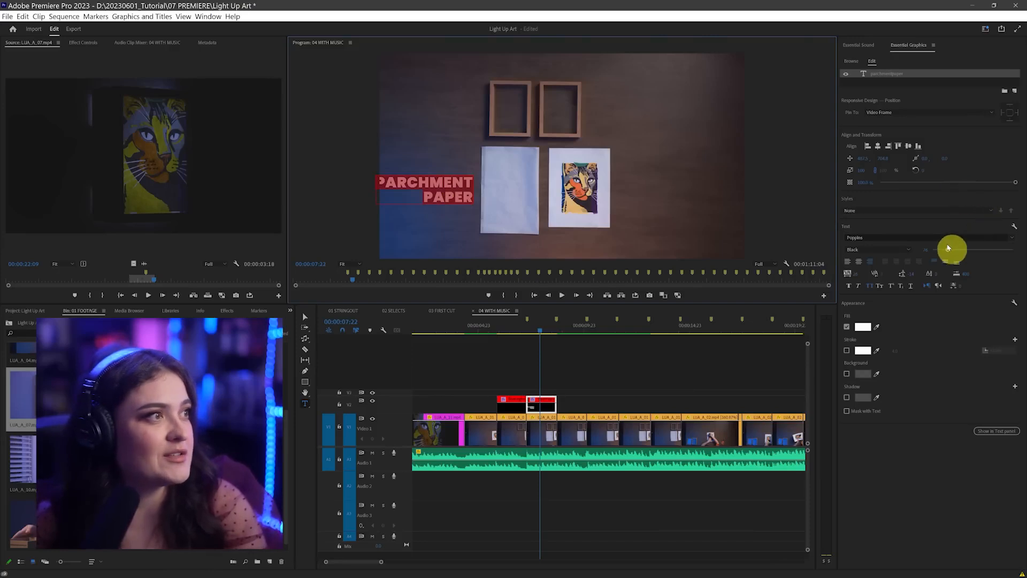
left_click_drag(948, 252, 946, 252)
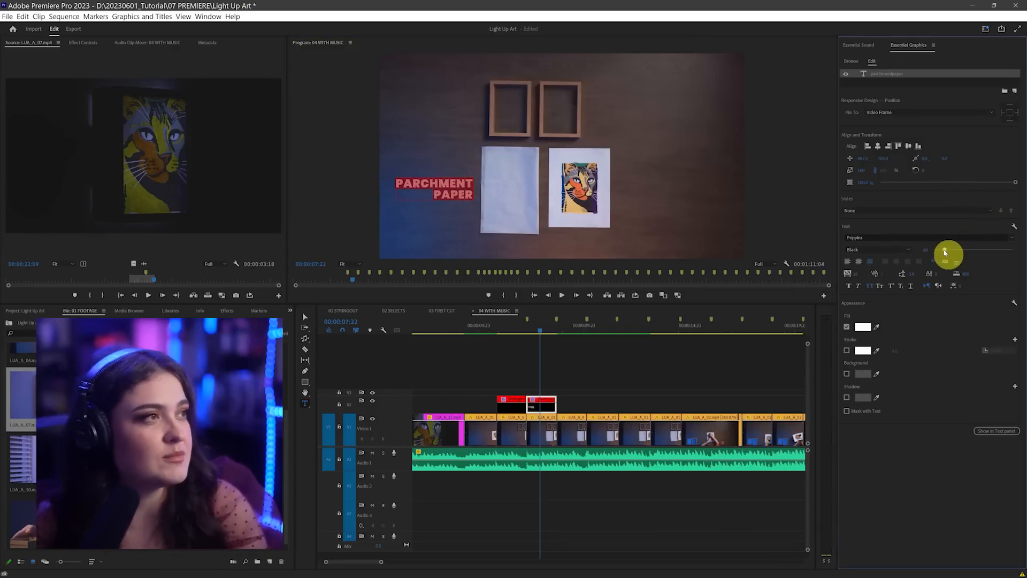
left_click(512, 331)
left_click(511, 405)
left_click(877, 75)
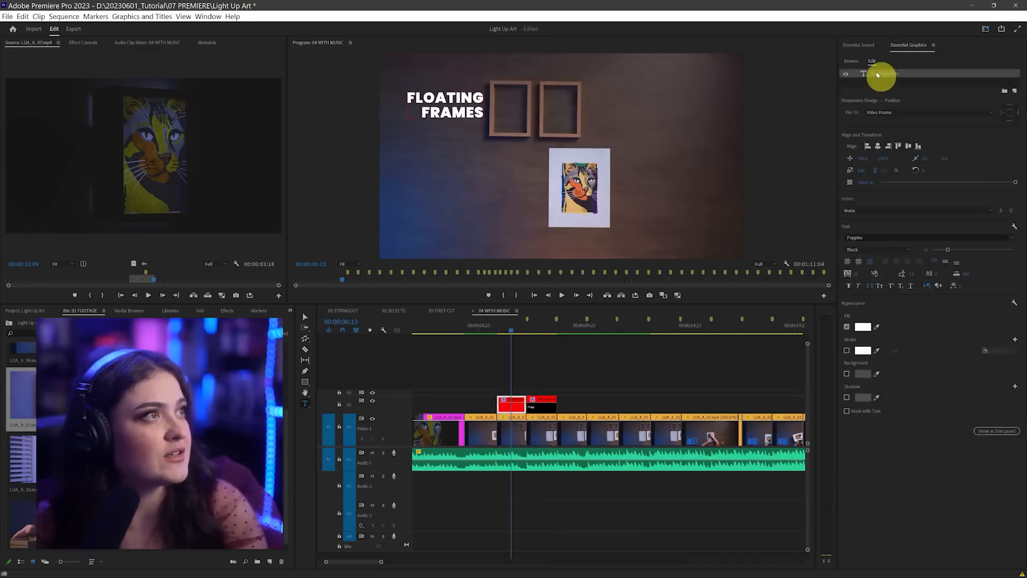
type("60")
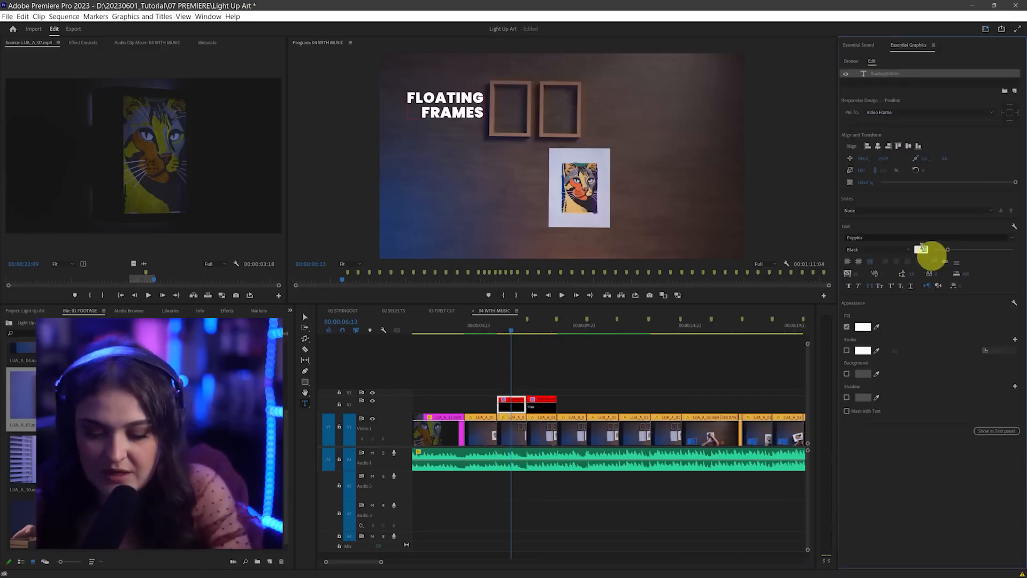
key("Return")
Step: Duplicate the FLOATING FRAMES title above the preceding Video 1 clip, where only the artwork is shown
mouse_move(521, 328)
left_mouse_down()
mouse_move(546, 330)
mouse_move(508, 330)
left_mouse_up()
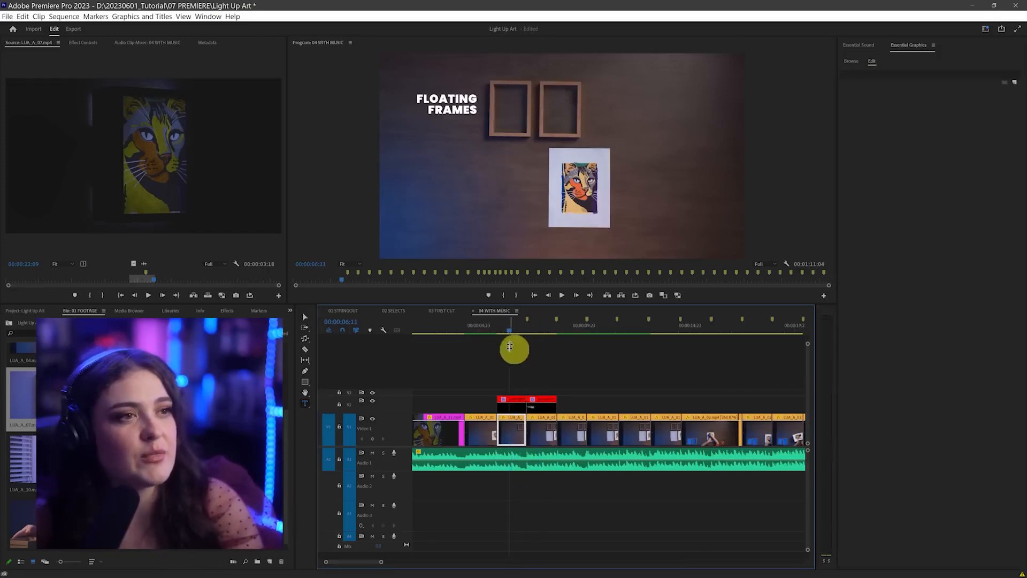
left_click(513, 408)
left_click_drag(514, 410, 490, 405)
left_click(482, 329)
left_click(479, 406)
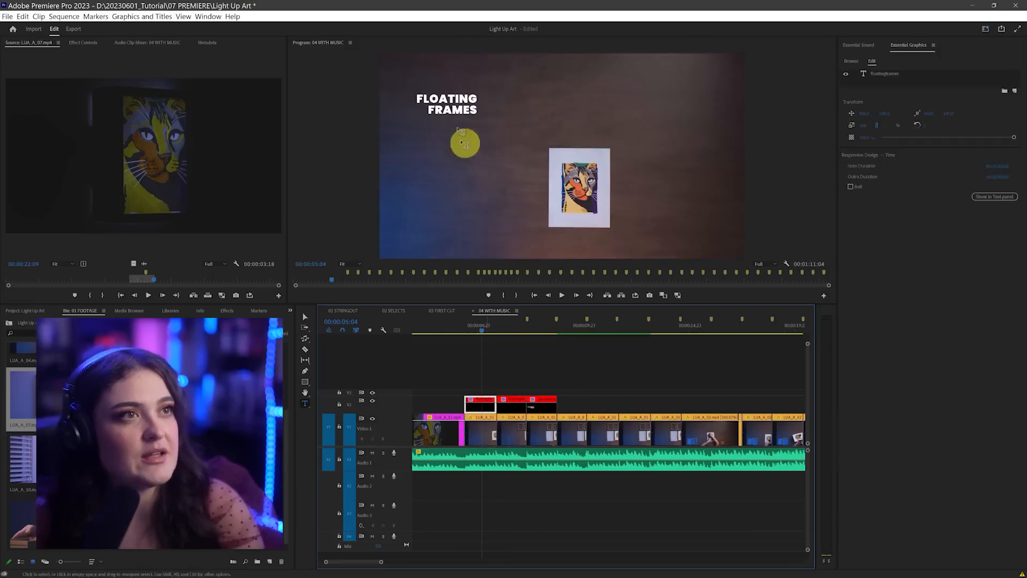
Step: Left-align the duplicated title, place it just right of the cat artwork, and change its text to ARTWORK
left_click(306, 319)
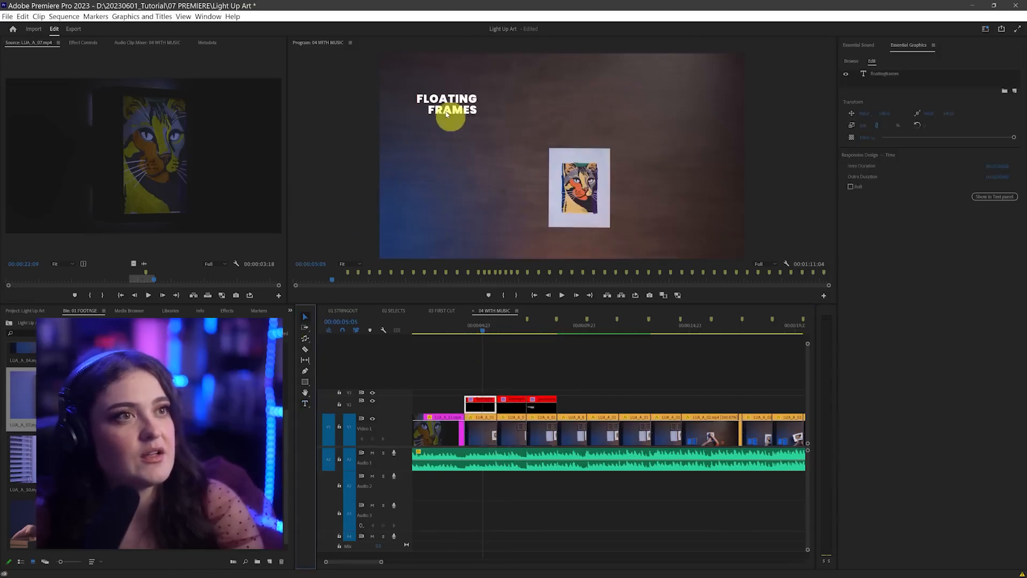
left_click(447, 107)
left_click_drag(470, 107, 671, 199)
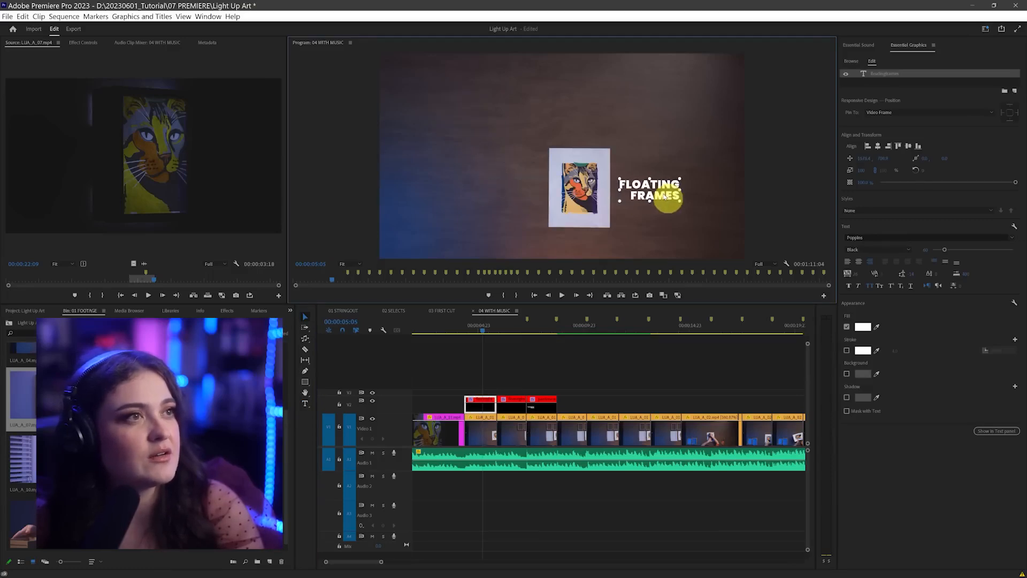
left_click(848, 262)
left_click_drag(712, 190, 655, 182)
double_click(654, 180)
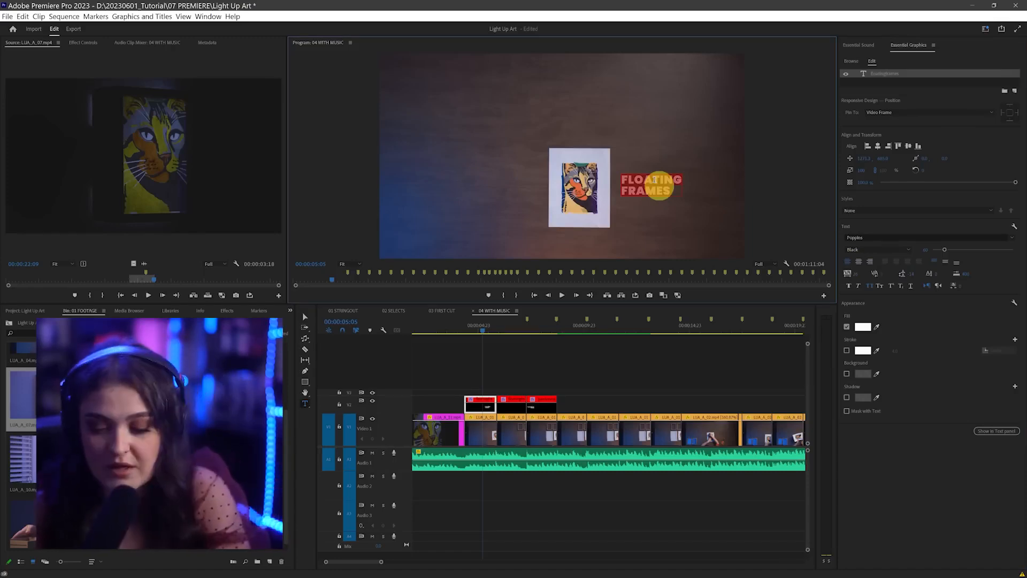
type("artwork")
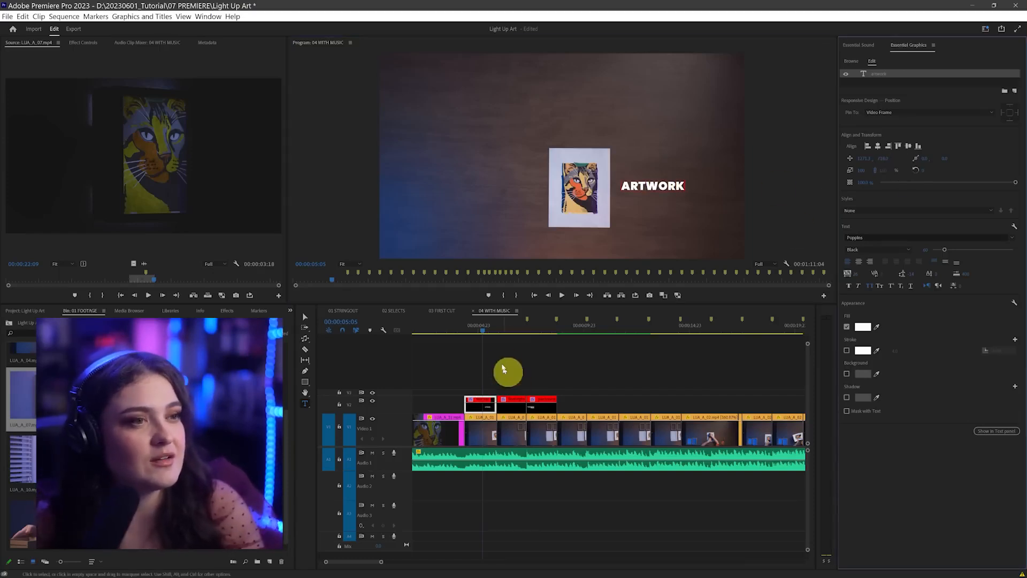
Step: Duplicate the PARCHMENT PAPER title above the wall strips clip, place the copy right of the strips, and change its text to WALL STRIPS
left_click(488, 332)
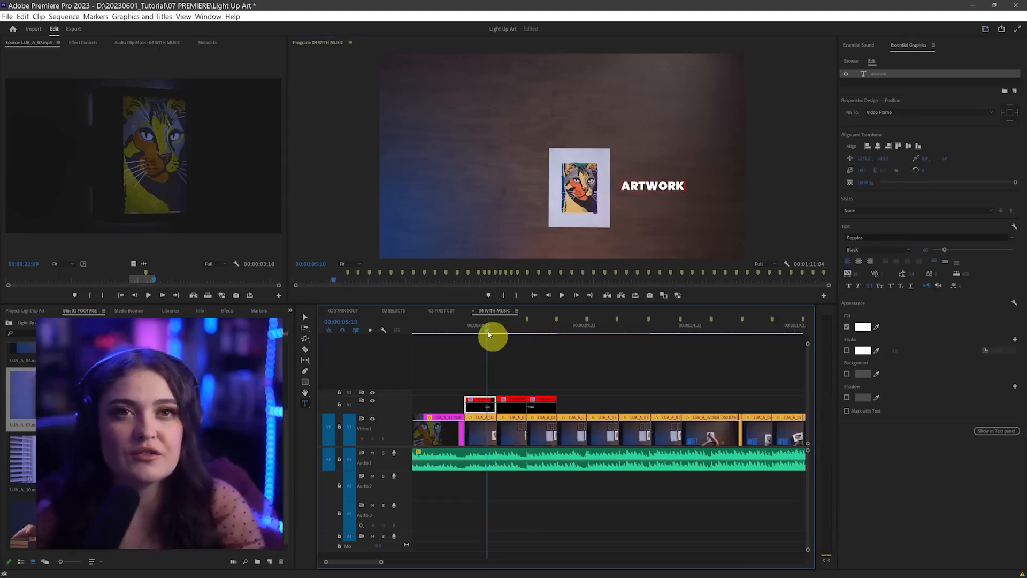
left_click_drag(488, 335, 497, 333)
left_click_drag(544, 408, 574, 409)
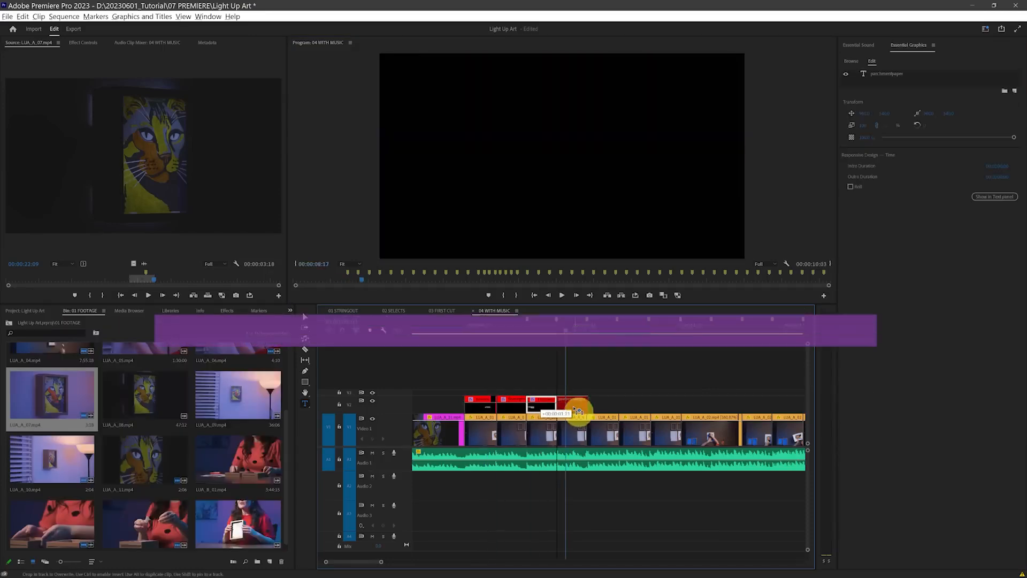
left_click_drag(417, 184, 651, 106)
double_click(651, 107)
type("WALL")
key("Return")
type("STRIPS")
Step: Duplicate the WALL STRIPS title above the next clip, move the copy beside the fairy light, and change its text to FAIRY LIGHT
left_click(597, 330)
left_click_drag(572, 405, 603, 405)
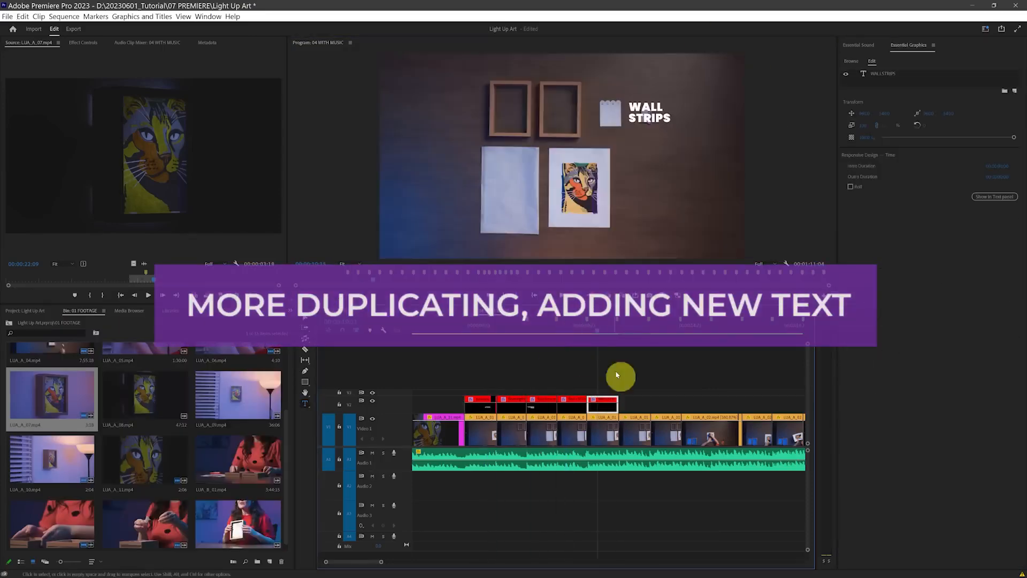
left_click_drag(651, 115, 683, 122)
type("FAIRY")
key("Return")
type("LIGHT")
Step: Duplicate the FAIRY LIGHT title above the scissors clip, extend the copy over the glue clip, and split it where the two clips meet
left_click(630, 330)
left_click_drag(603, 405, 635, 406)
left_click_drag(649, 407, 680, 409)
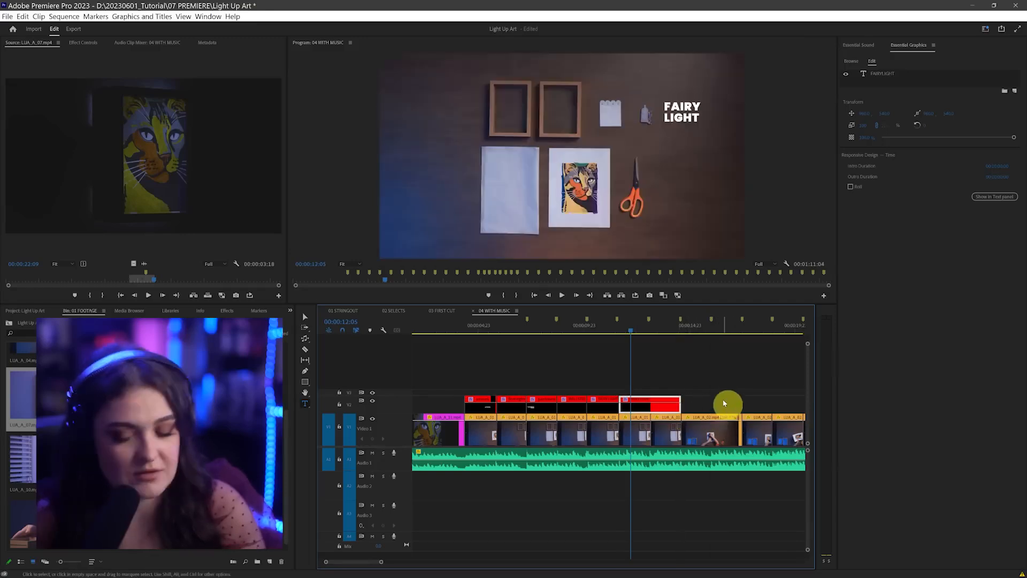
key("c")
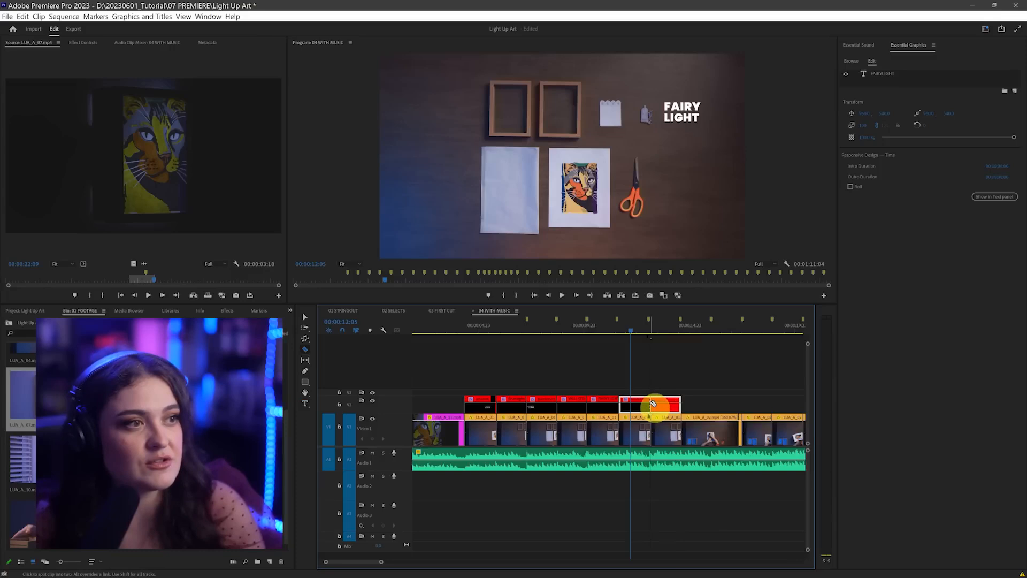
left_click(652, 403)
key("v")
Step: Place the two FAIRY LIGHT copies beside the scissors and the glue, and change the scissors copy's text to SCISSORS
left_click(634, 330)
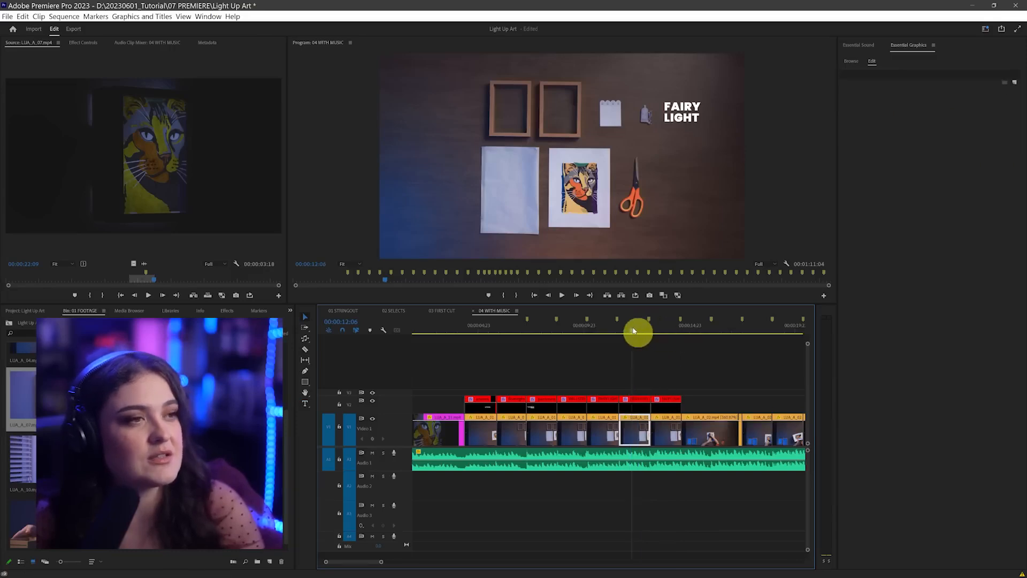
left_click(636, 409)
left_click_drag(678, 117, 666, 188)
double_click(666, 189)
type("SC")
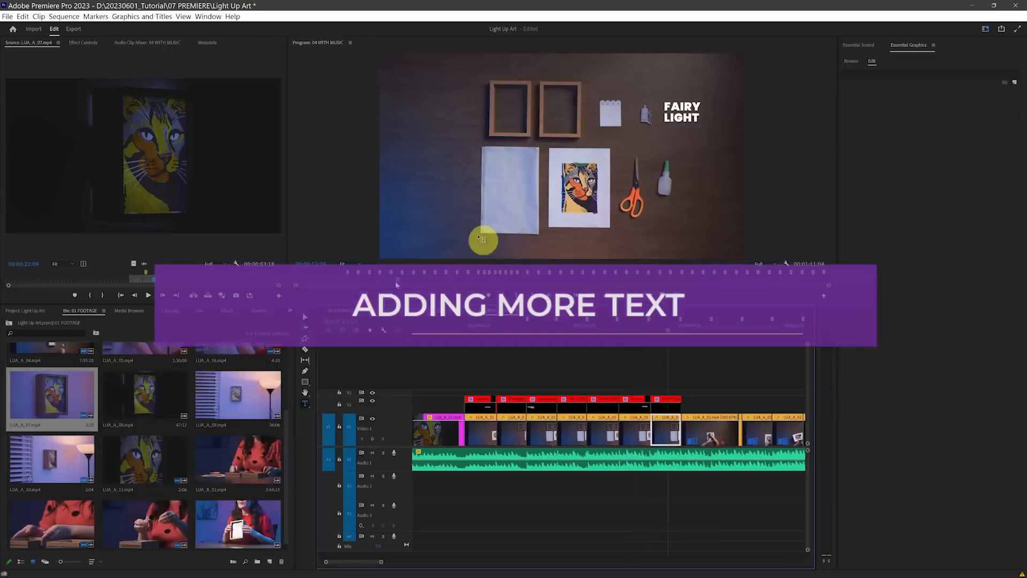
left_click_drag(681, 107, 711, 184)
type("SCISSORS")
left_click(638, 330)
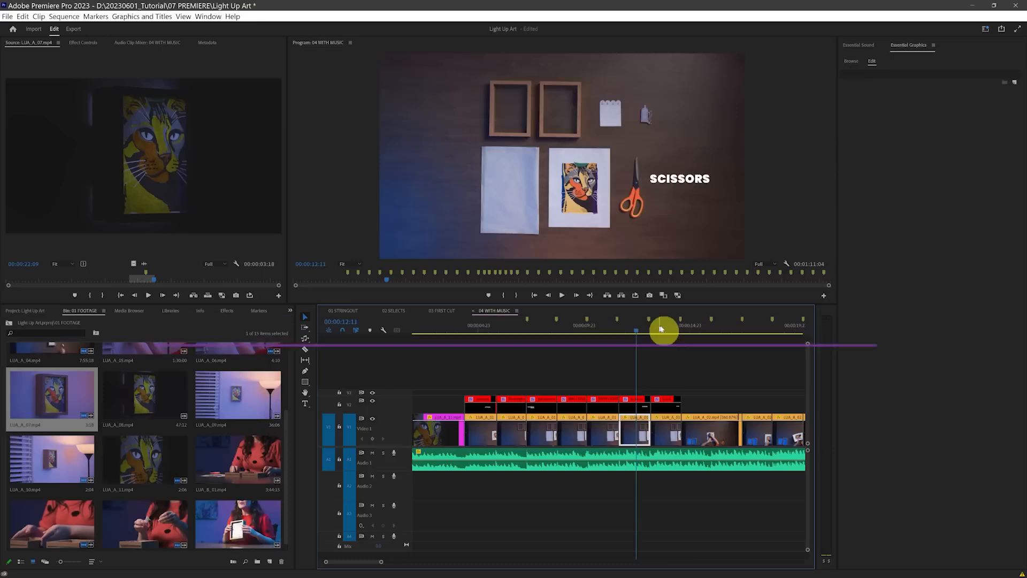
Step: Extend the ARTWORK title back over the preceding dark cat artwork clip and split it at the clip boundary
left_click_drag(638, 330, 472, 338)
scroll(534, 390, "left", 2)
left_click(507, 397)
left_click_drag(506, 397, 442, 400)
key("c")
left_click(503, 407)
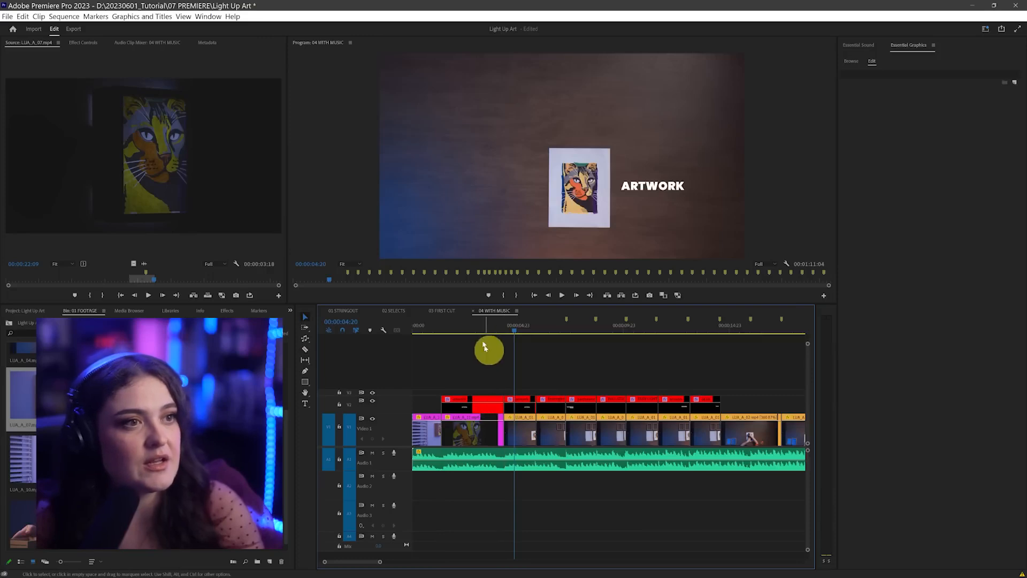
Step: Change the text of the split-off title over the dark cat artwork clip to TOOLS
left_click(473, 330)
key("v")
left_click(476, 408)
double_click(651, 187)
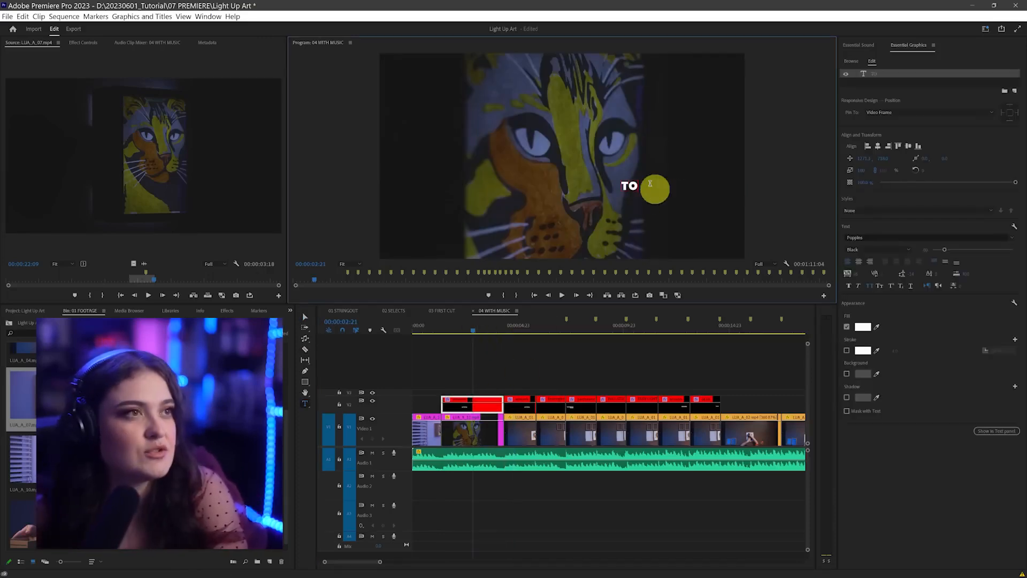
double_click(649, 185)
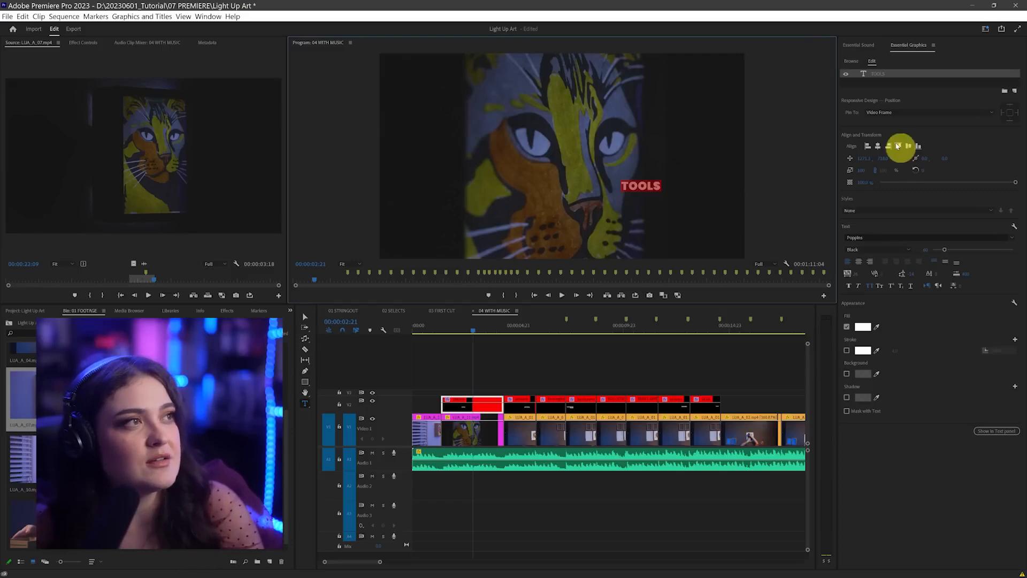
Step: Centre the TOOLS title in the frame, enlarge its font to the slider's maximum, and widen its letter spacing
left_click(861, 262)
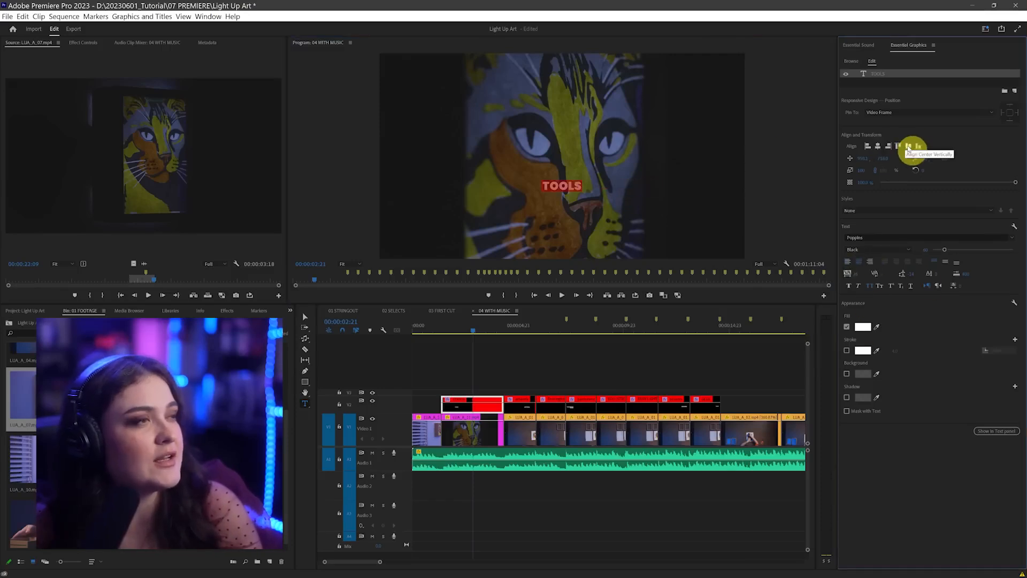
left_click_drag(944, 250, 1013, 249)
left_click(908, 146)
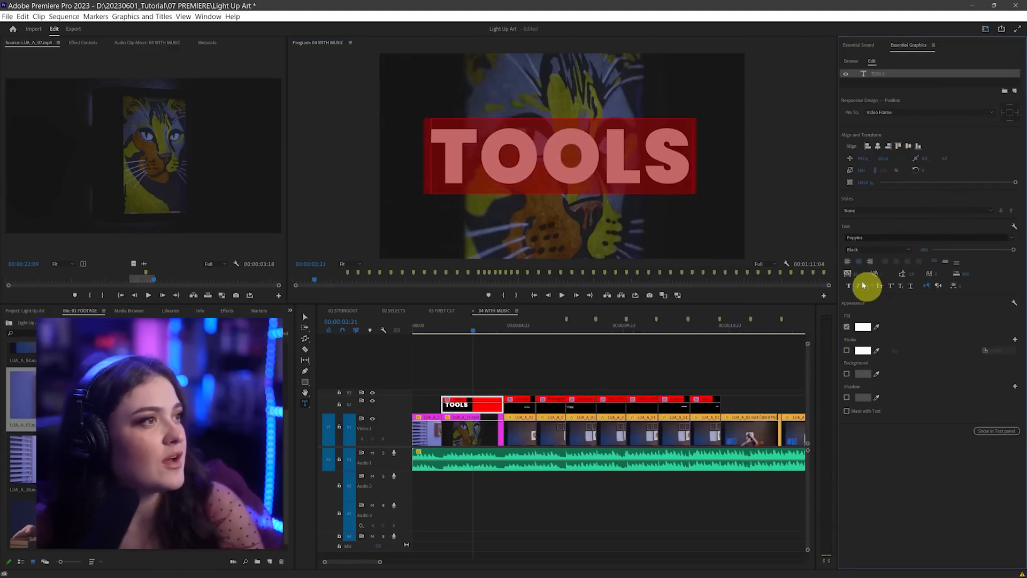
left_click_drag(863, 278, 915, 274)
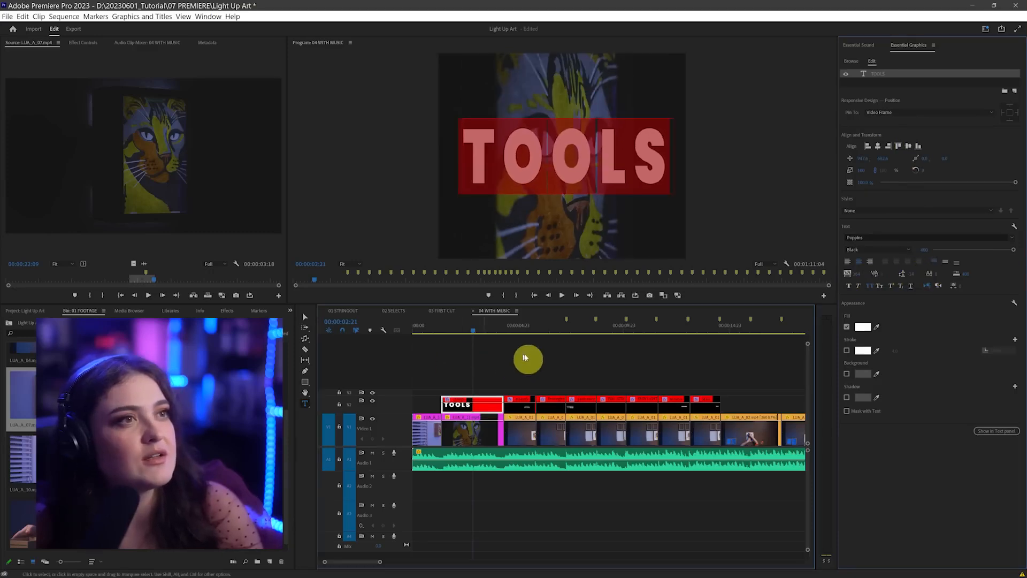
Step: Trim the start of the TOOLS title to cover only the clip's second half, and increase the Video 2 and Audio 1 track heights
left_click(532, 357)
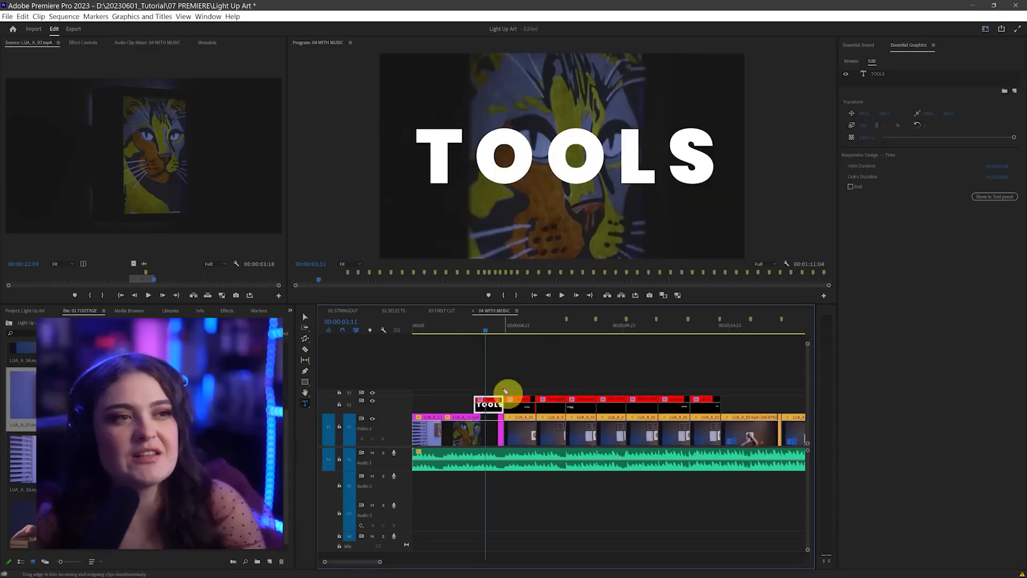
mouse_move(504, 387)
left_mouse_down()
mouse_move(511, 427)
mouse_move(508, 378)
left_mouse_up()
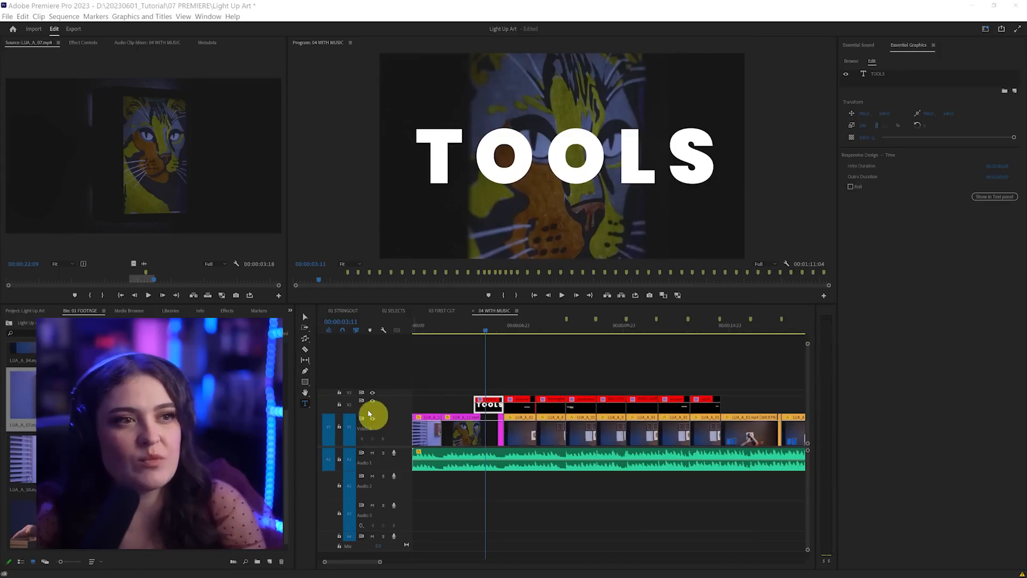
left_click_drag(395, 396, 396, 377)
mouse_move(408, 470)
left_mouse_down()
mouse_move(444, 484)
mouse_move(465, 477)
mouse_move(371, 477)
mouse_move(376, 469)
left_mouse_up()
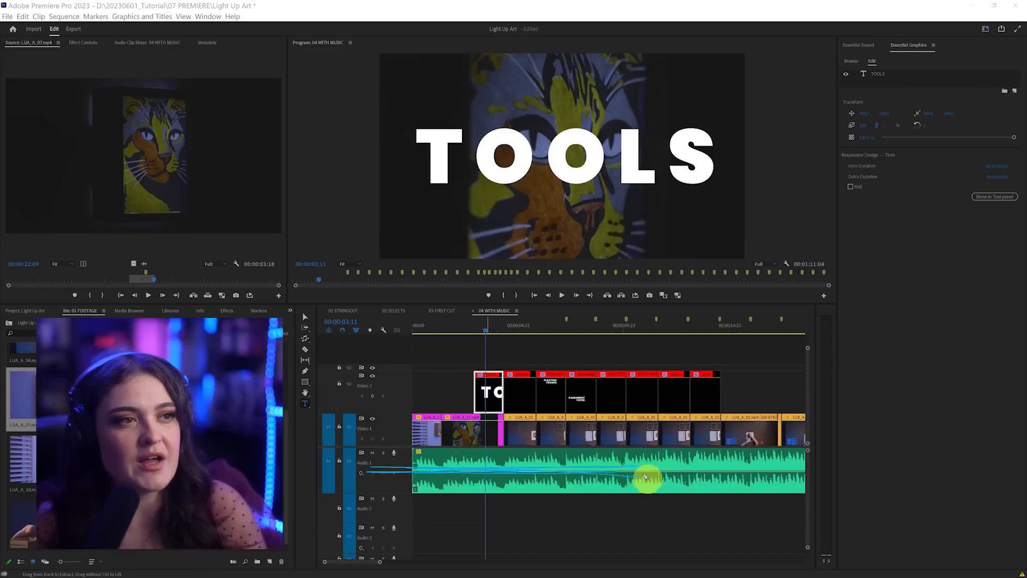
Step: Lower the TOOLS title's opacity on the timeline and display its Effect Controls settings
mouse_move(481, 381)
left_mouse_down()
mouse_move(527, 378)
mouse_move(474, 380)
mouse_move(559, 385)
mouse_move(466, 382)
mouse_move(516, 386)
mouse_move(495, 395)
left_mouse_up()
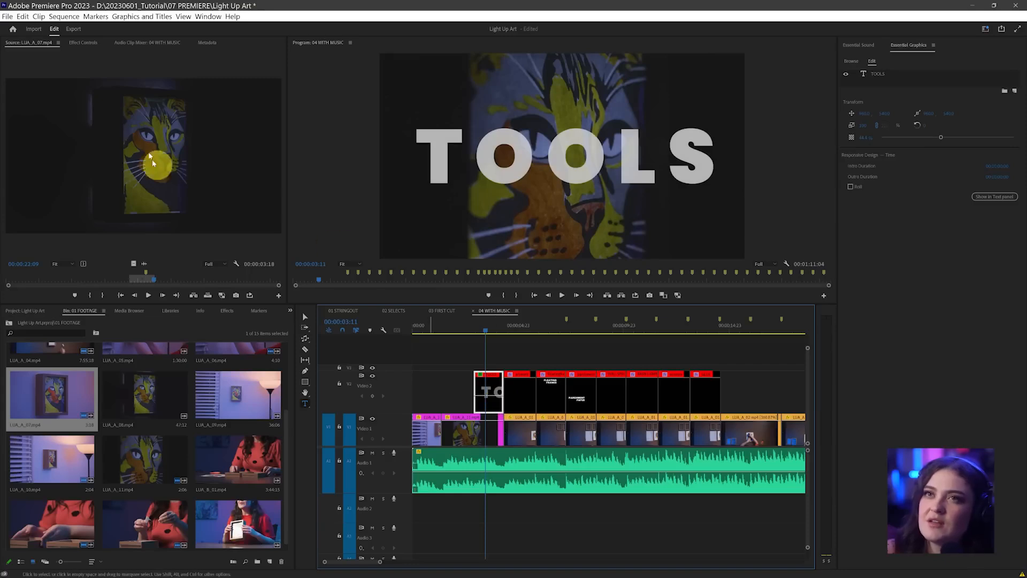
left_click(83, 42)
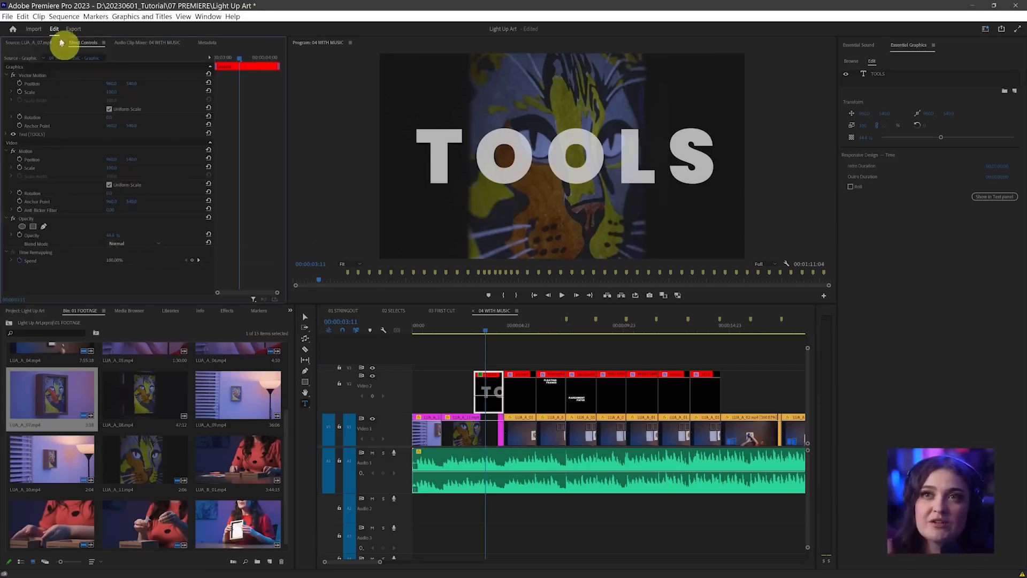
key("ctrl+shift+3")
mouse_move(110, 37)
left_mouse_down()
mouse_move(41, 63)
mouse_move(109, 29)
left_mouse_up()
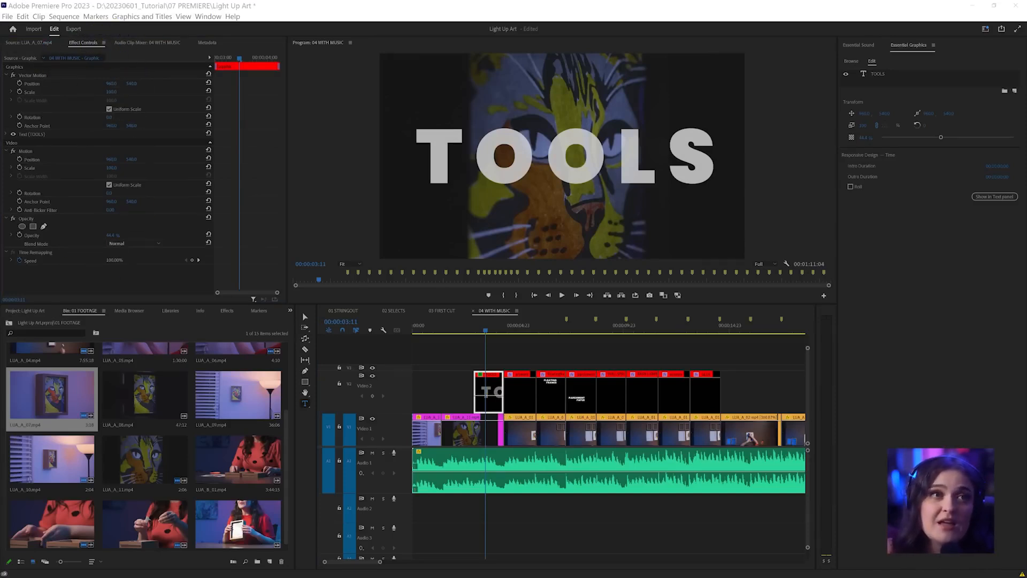
Step: Set the TOOLS title's blend mode to Overlay and raise its opacity back to the maximum
left_click(488, 425)
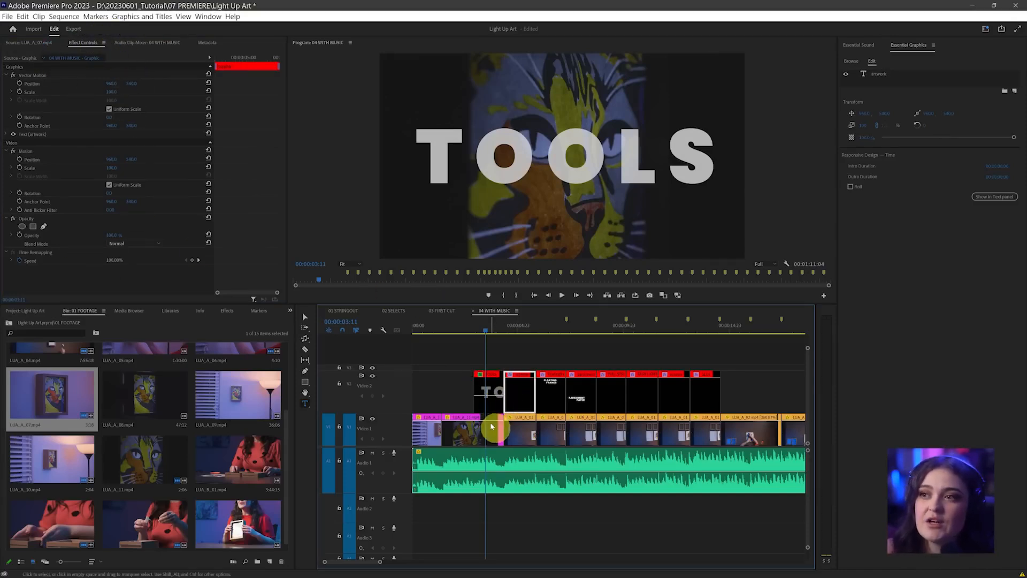
left_click(489, 393)
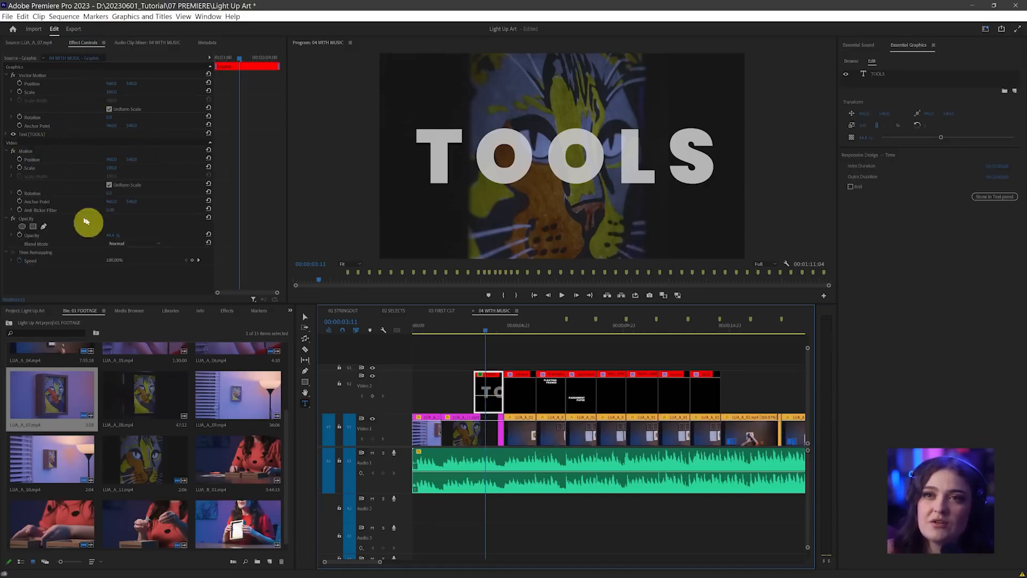
left_click(158, 244)
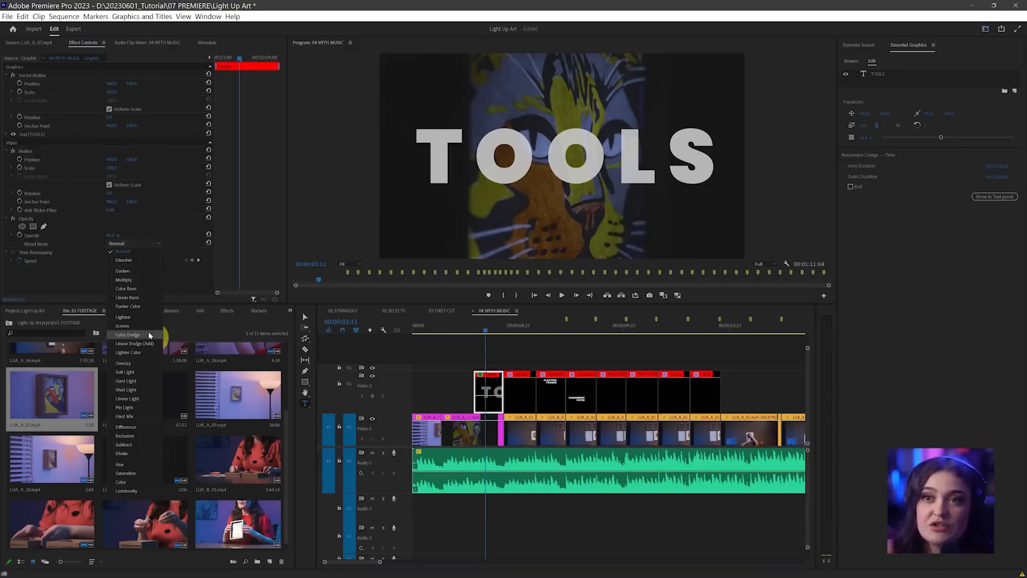
left_click(143, 364)
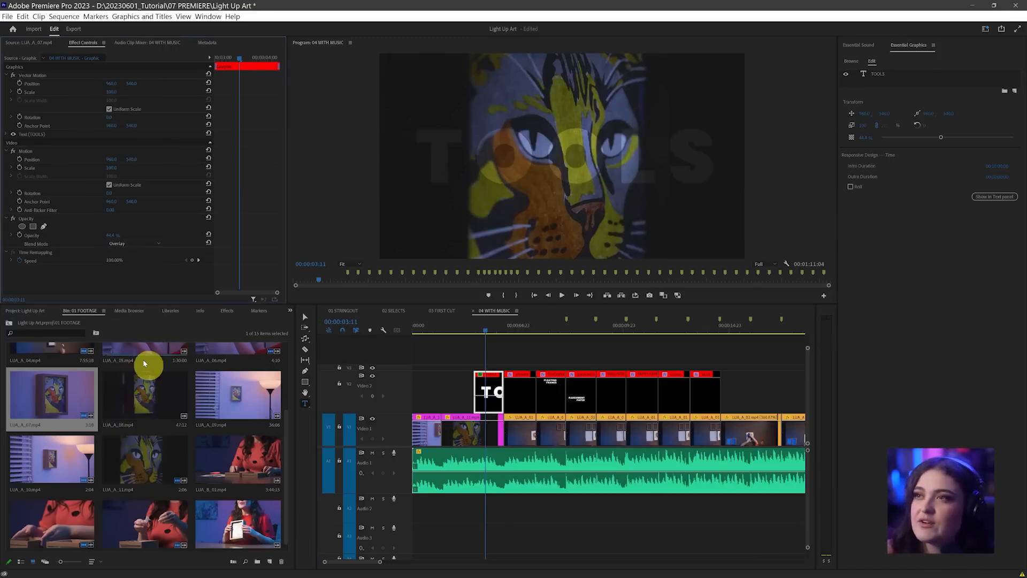
left_click_drag(491, 395, 491, 342)
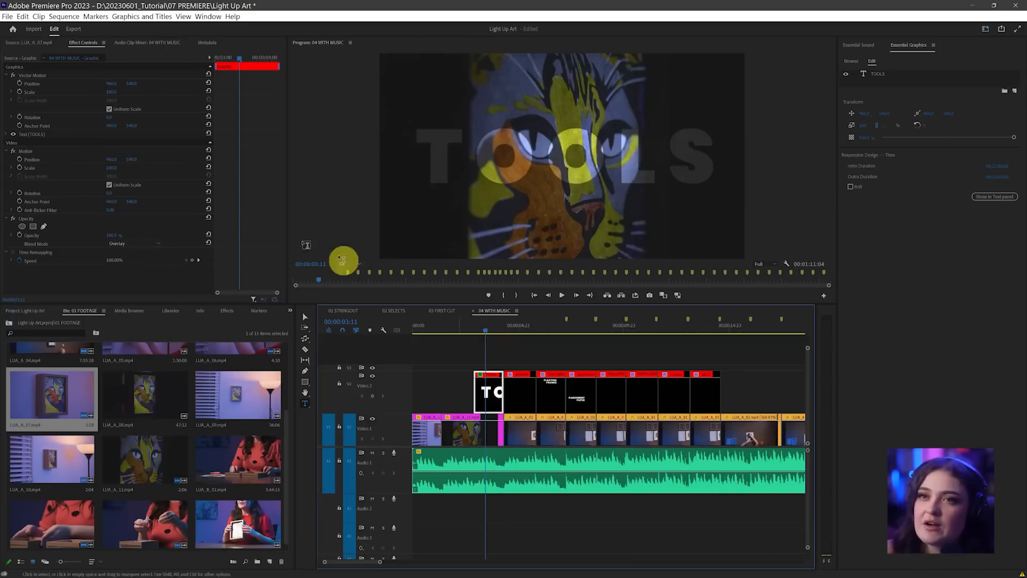
Step: Choose a different blend mode for the TOOLS title and lower its opacity slightly on the timeline
left_click(153, 247)
left_click(128, 372)
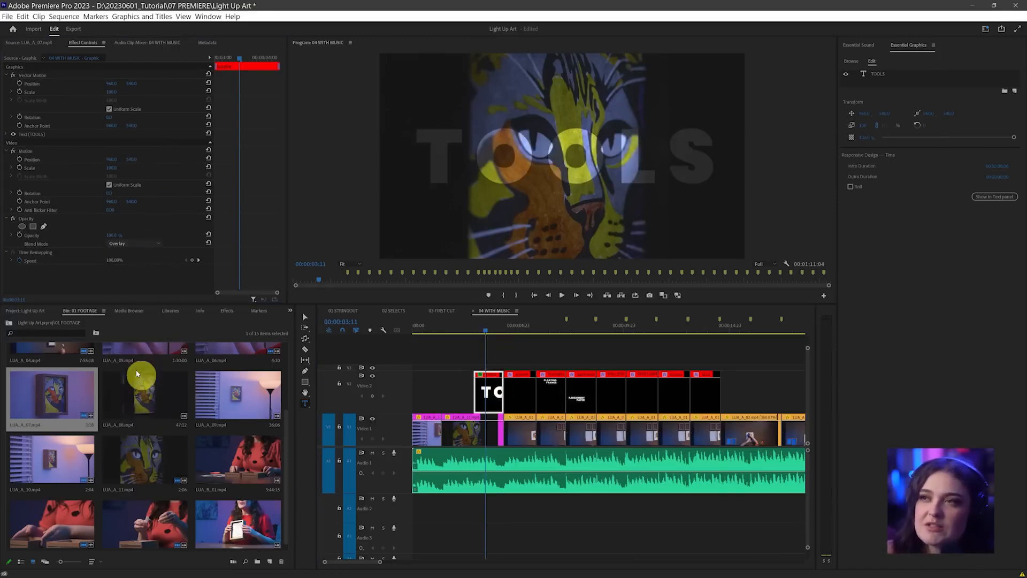
left_click_drag(497, 380, 497, 388)
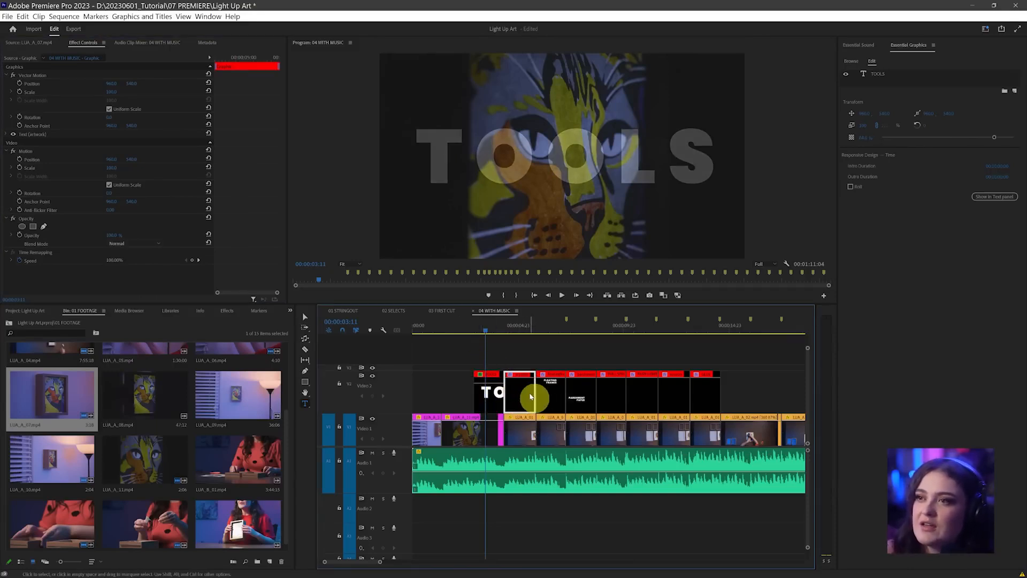
Step: Duplicate the ARTWORK title to the start of the sequence on Video 2, above the first clip
left_click_drag(522, 397, 441, 403)
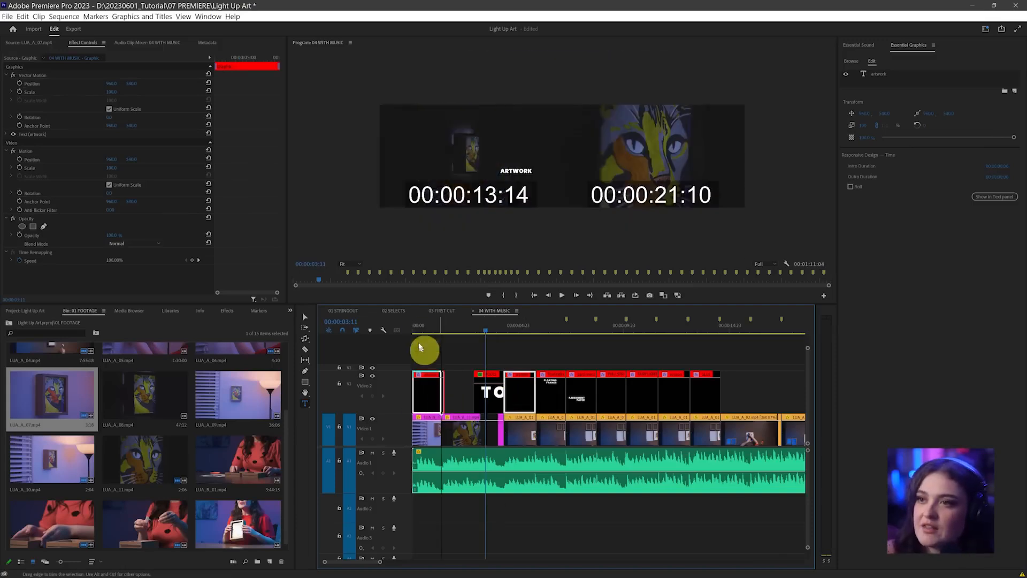
left_click(417, 328)
left_click(427, 393)
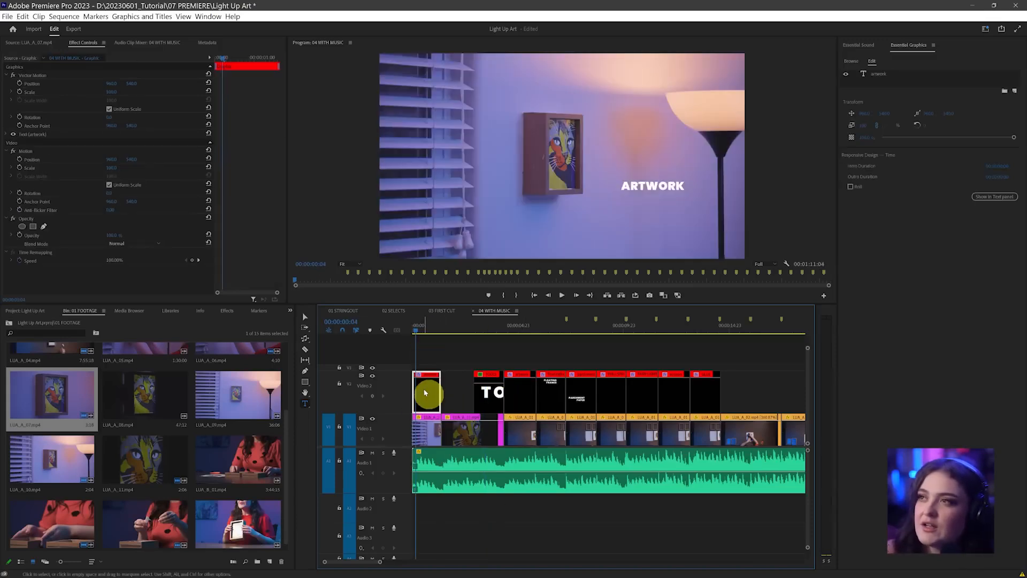
Step: Change the text of the duplicated title to LIGHT UP ART, with each word on its own line
double_click(671, 185)
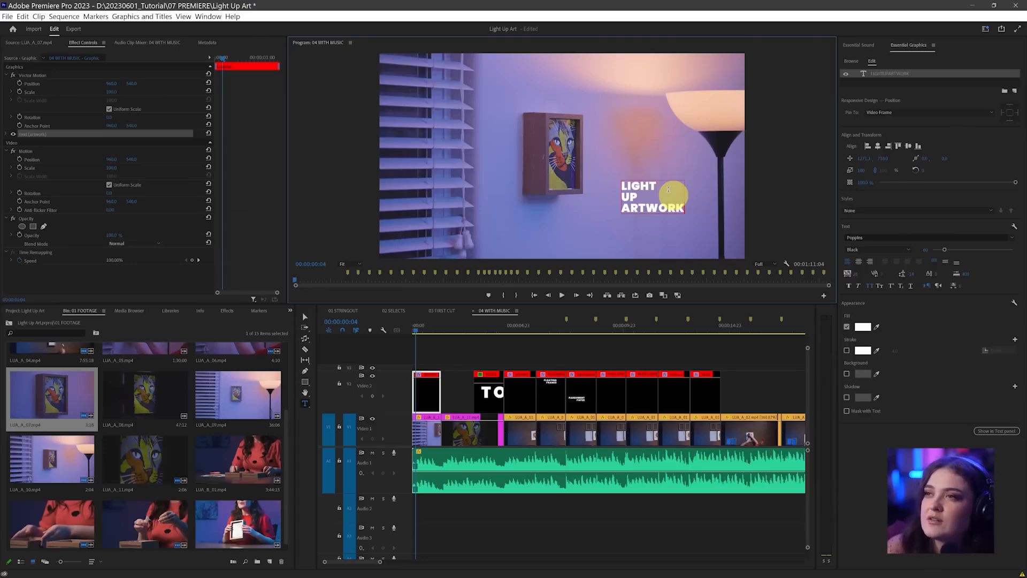
left_click_drag(647, 207, 726, 218)
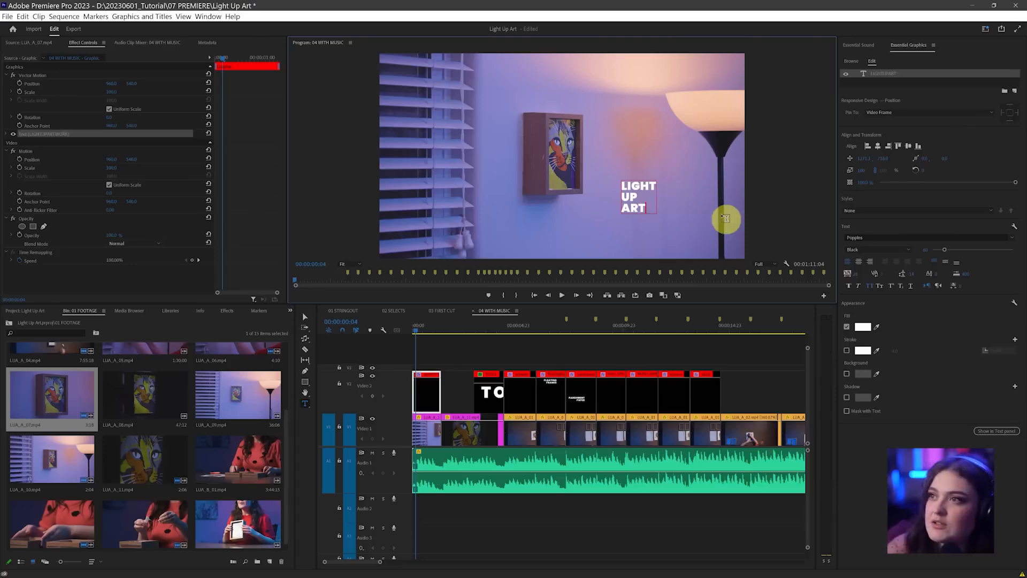
left_click(305, 317)
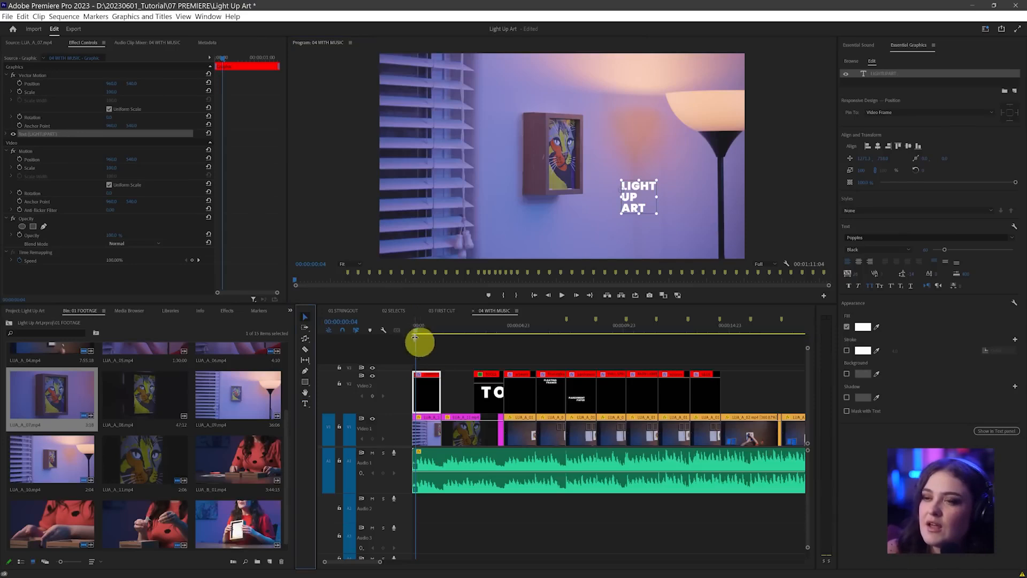
Step: Trim the start of the LIGHT UP ART title to 00:00:00:16, where the scene goes dark
scroll(417, 351, "up", 8)
left_click_drag(421, 330, 448, 338)
left_click_drag(418, 400, 449, 401)
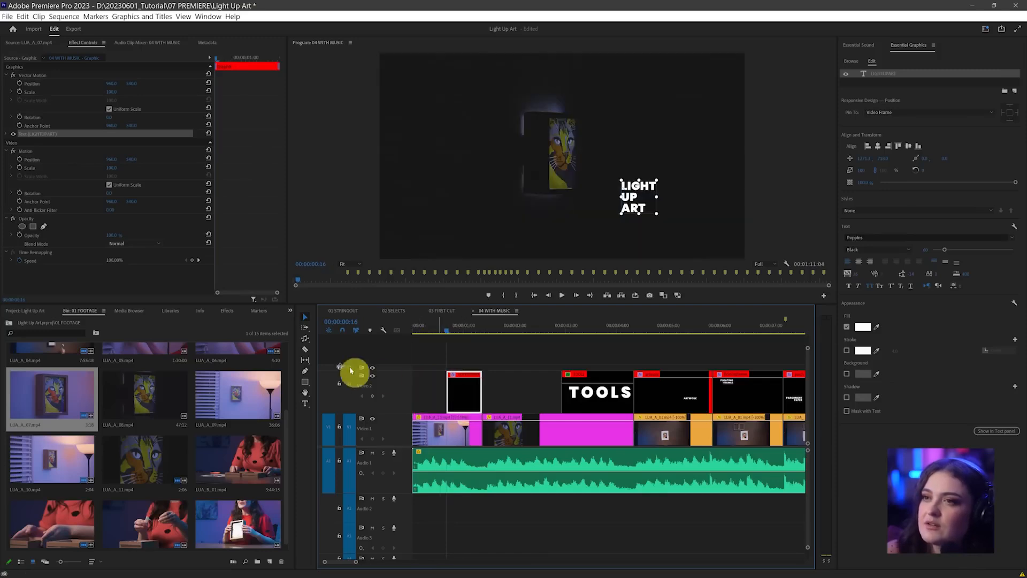
Step: Change the fill colour of the LIGHT UP ART title to a light yellow
left_click(863, 326)
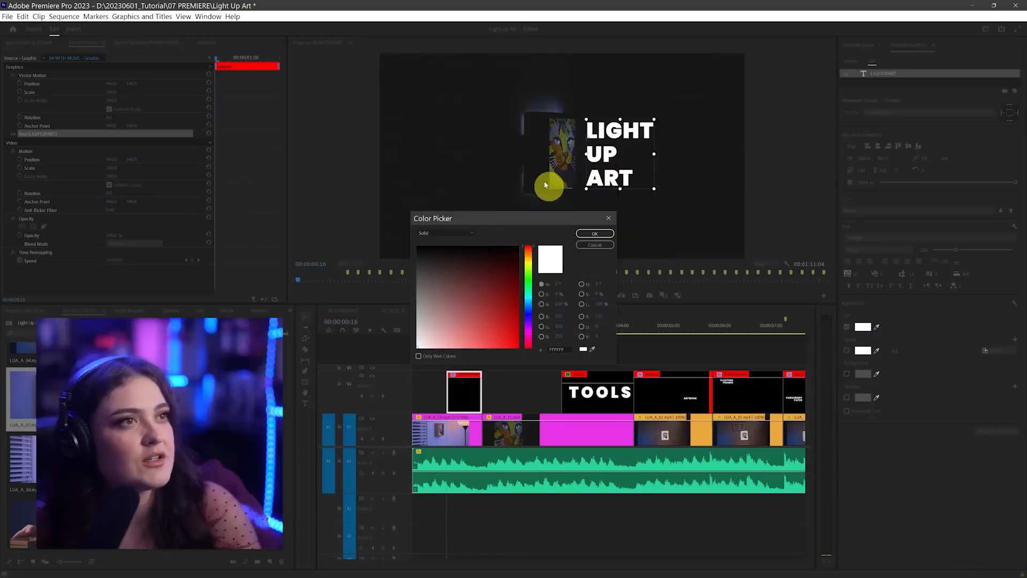
left_click(528, 265)
left_click(462, 350)
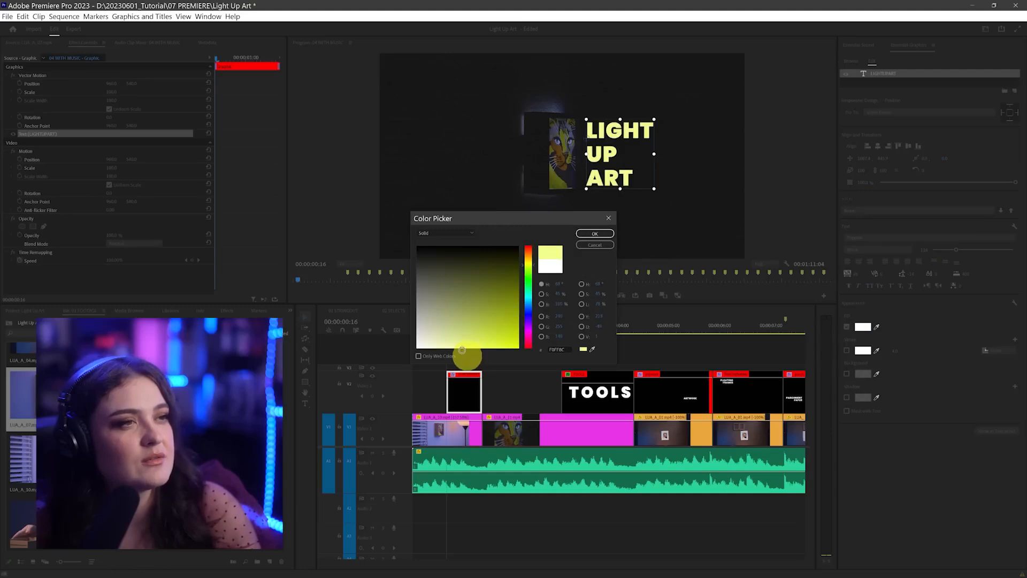
left_click(594, 233)
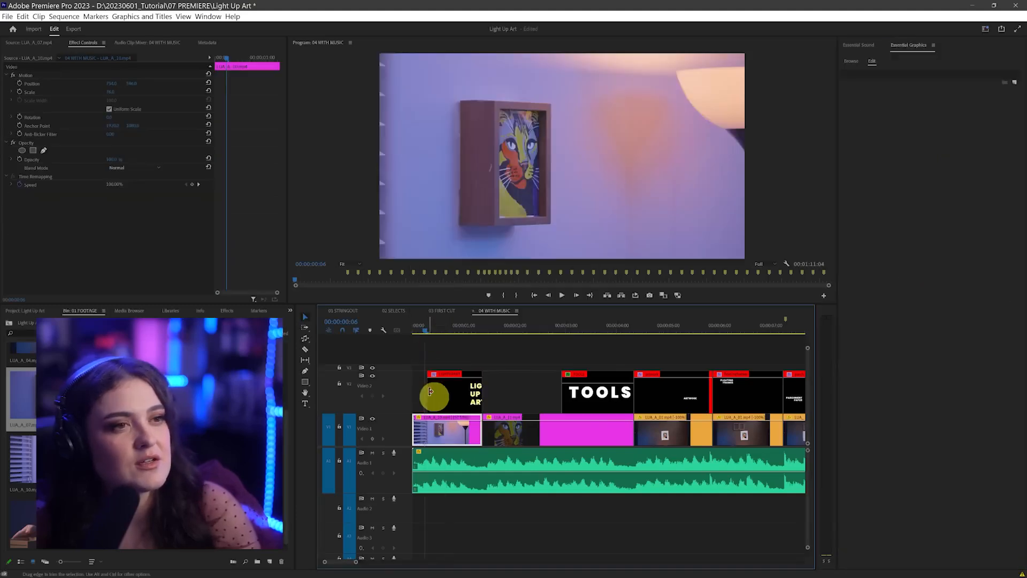
Step: Extend the start of the LIGHT UP ART title back to 00:00:00:06 and preview it at 00:00:00:16
left_click_drag(430, 392, 426, 392)
left_click_drag(424, 335, 447, 334)
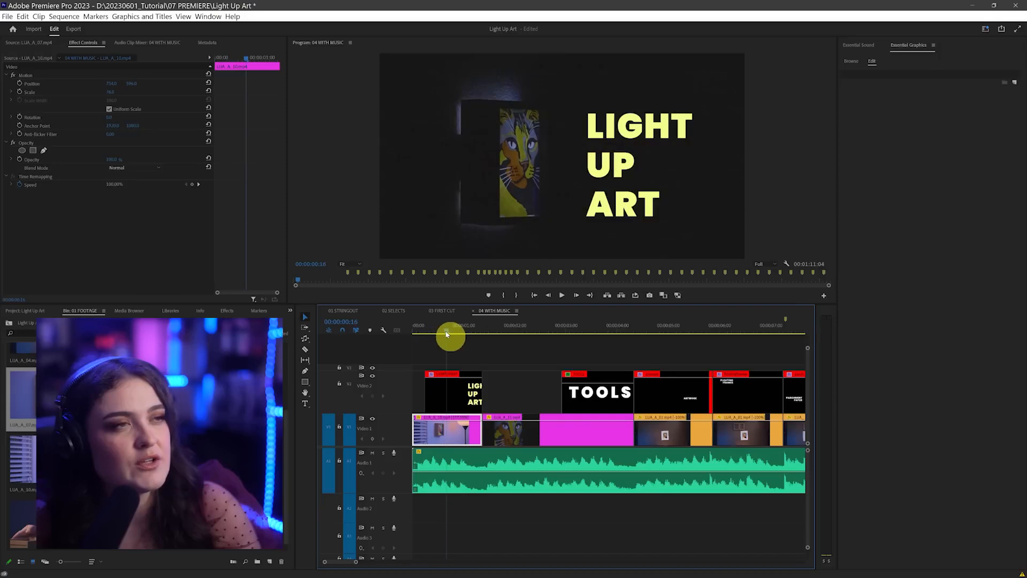
Step: Fade in the LIGHT UP ART title with opacity keyframes at its start and at 00:00:00:16, lowering the first to zero
left_click(452, 401)
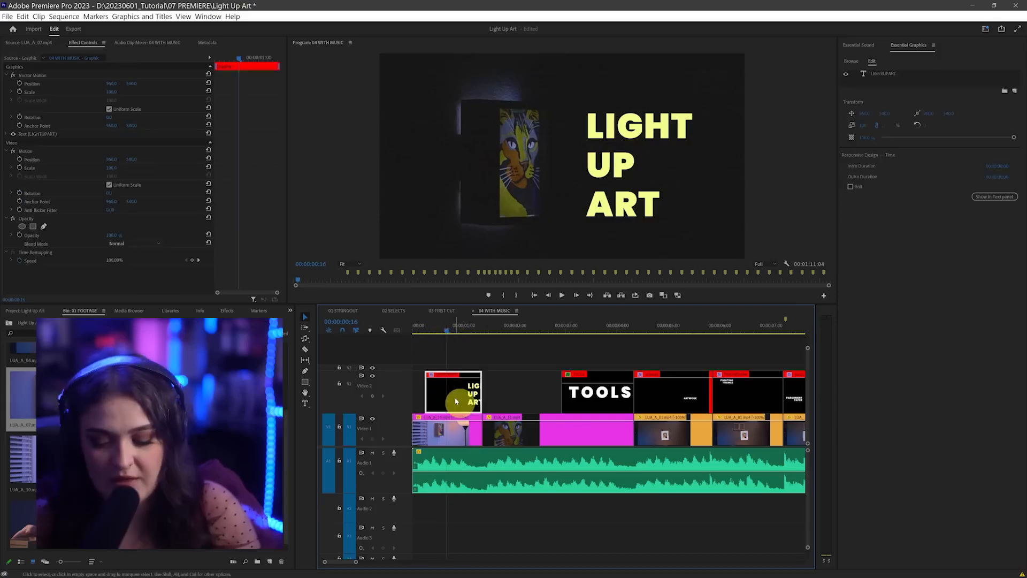
key("ctrl+shift+3")
left_click_drag(454, 399, 457, 408)
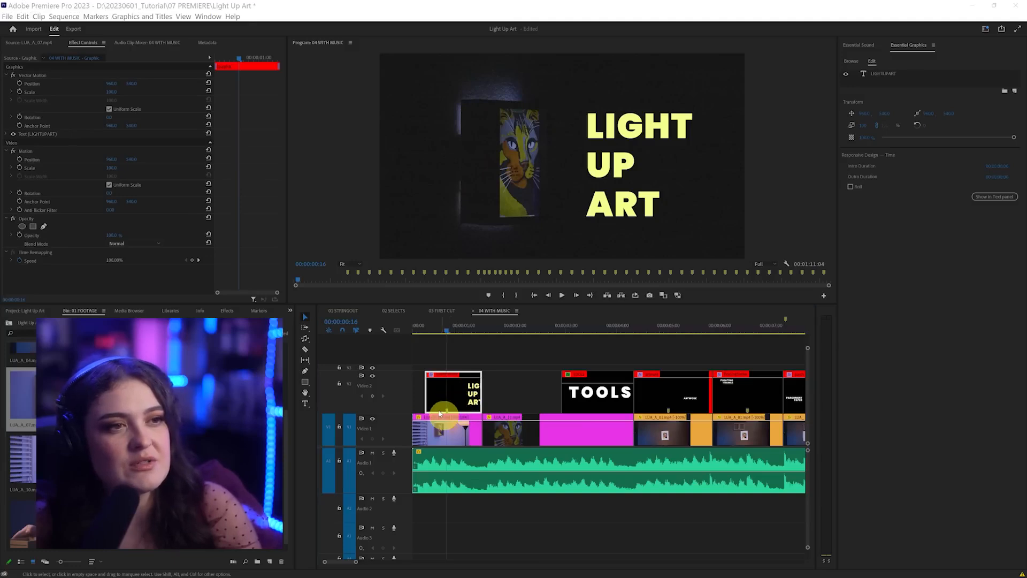
scroll(441, 414, "up", 5)
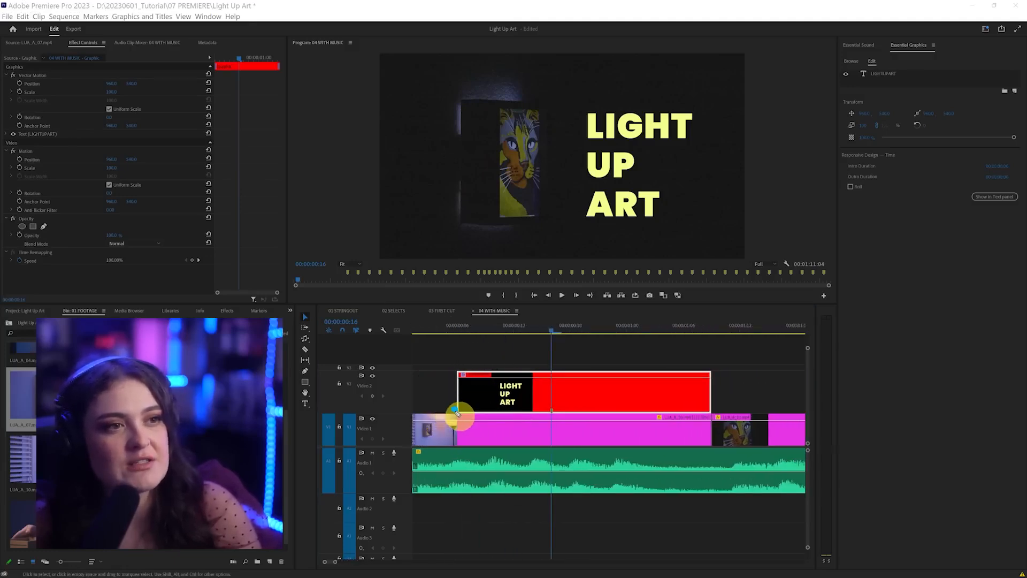
left_click(552, 378)
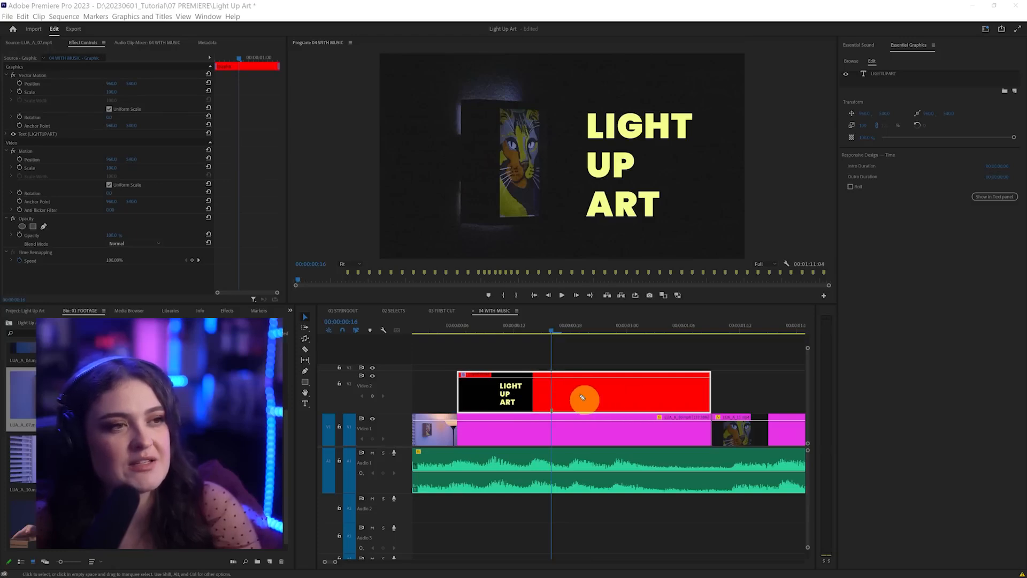
left_click(554, 381)
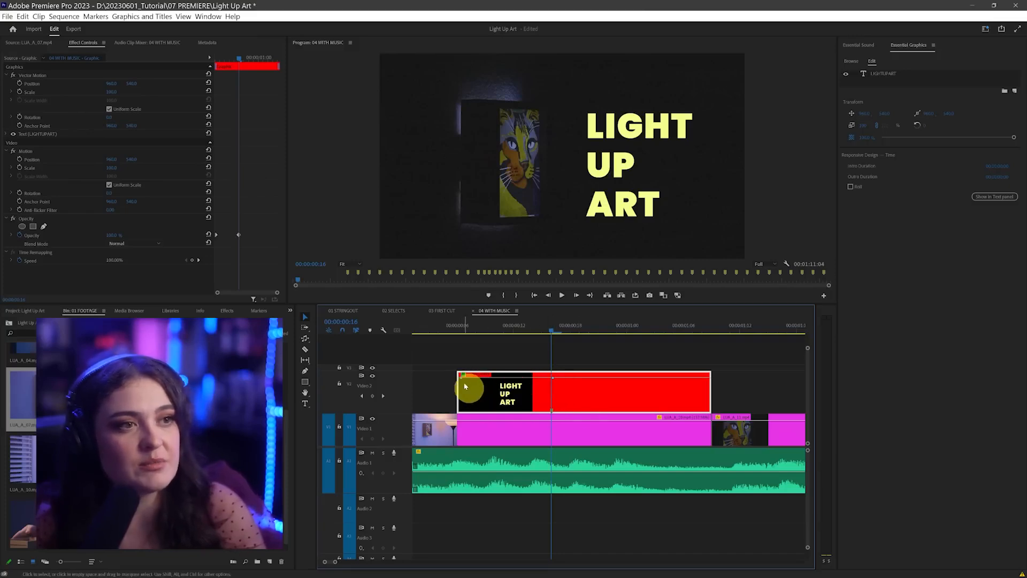
left_click_drag(461, 379, 460, 427)
left_click_drag(454, 332, 509, 337)
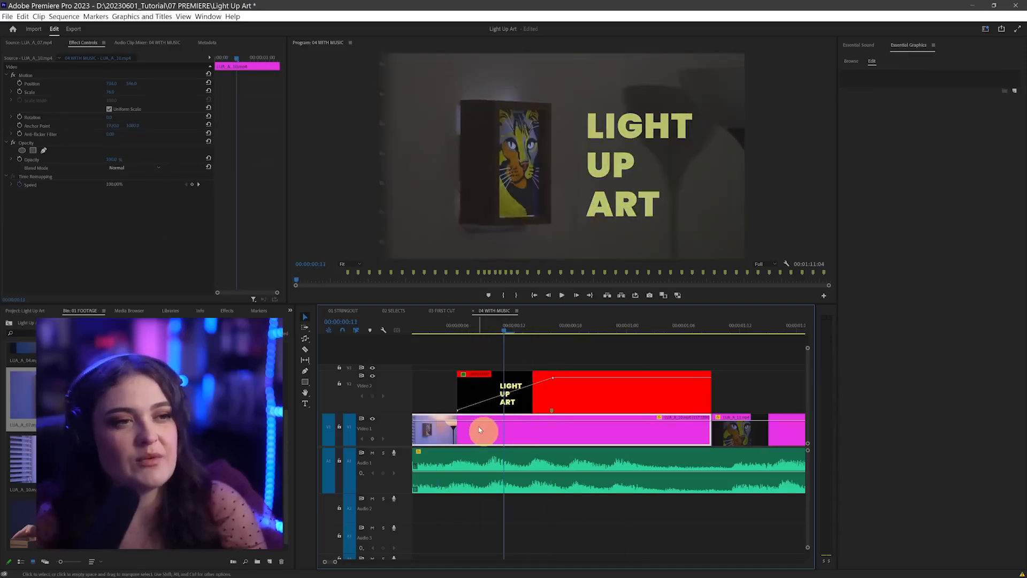
Step: Preview the LIGHT UP ART title's fade-in with the Video 1 track hidden, and show the track again
mouse_move(529, 410)
left_mouse_down()
mouse_move(461, 406)
mouse_move(630, 438)
mouse_move(386, 429)
left_mouse_up()
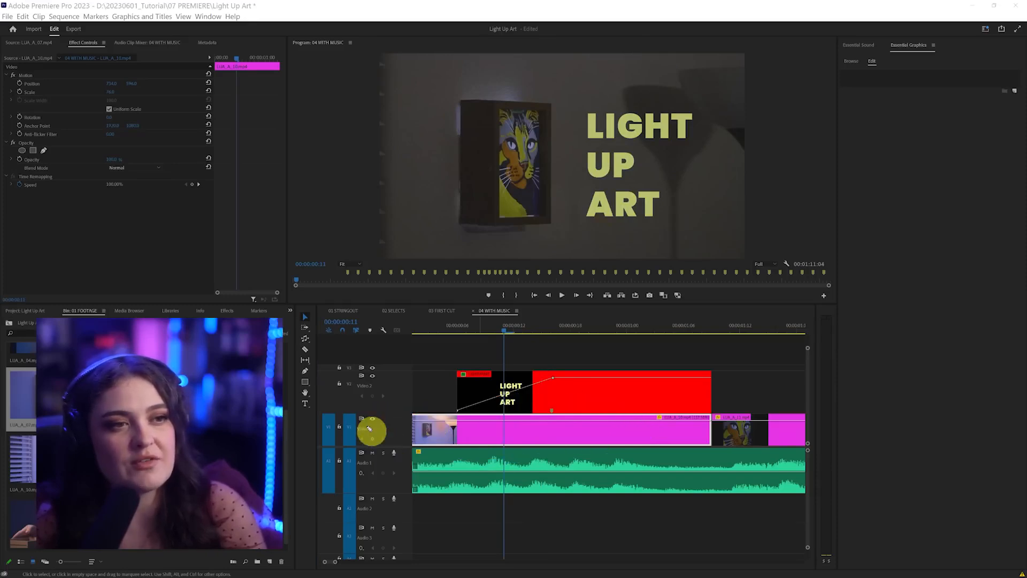
left_click(373, 420)
left_click_drag(470, 335, 467, 333)
left_click_drag(524, 330, 571, 348)
left_click(372, 419)
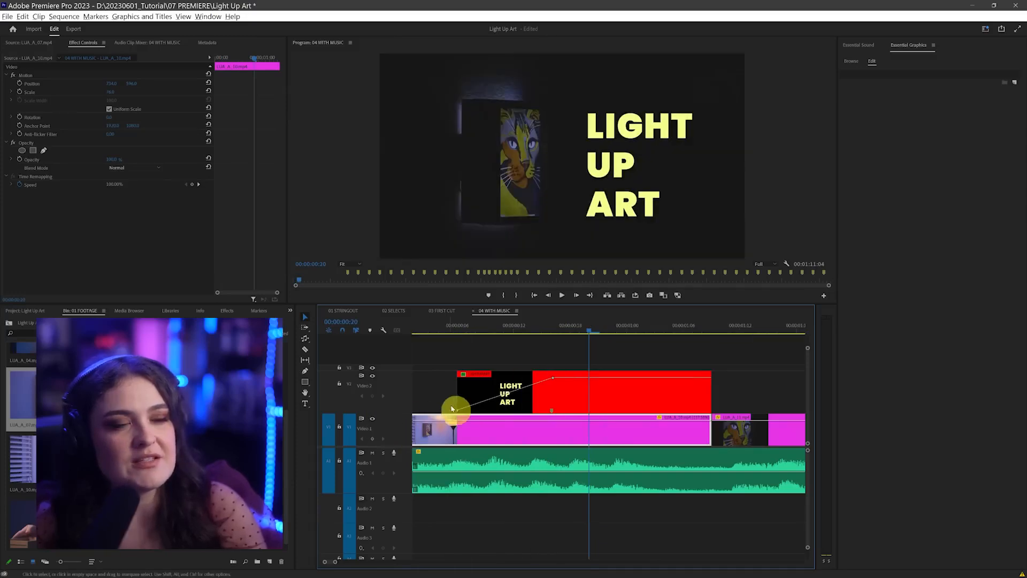
Step: Review the craft supply titles over the footage up to the PARCHMENT PAPER title
key("minus")
key("minus")
key("minus")
key("minus")
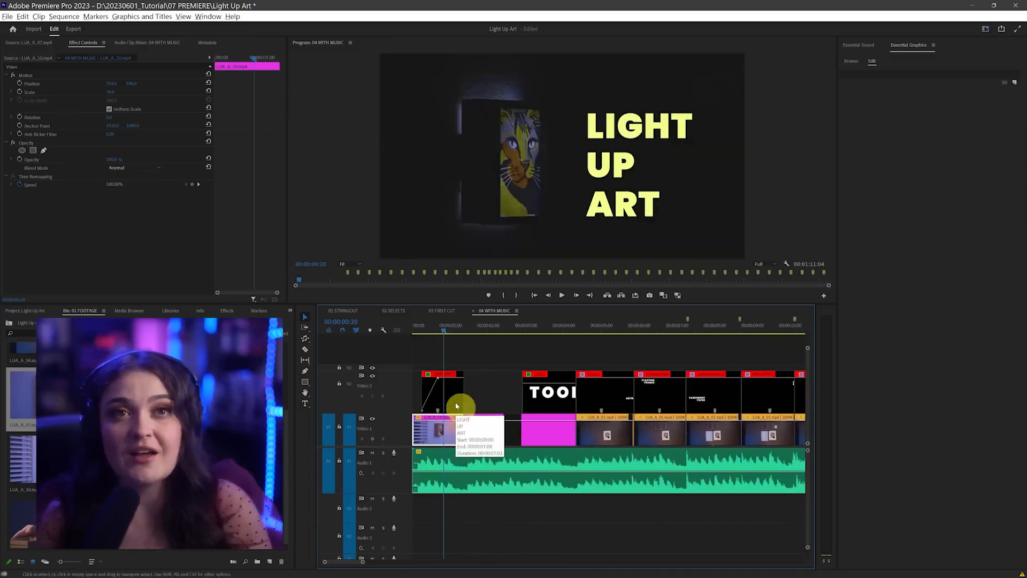
key("minus")
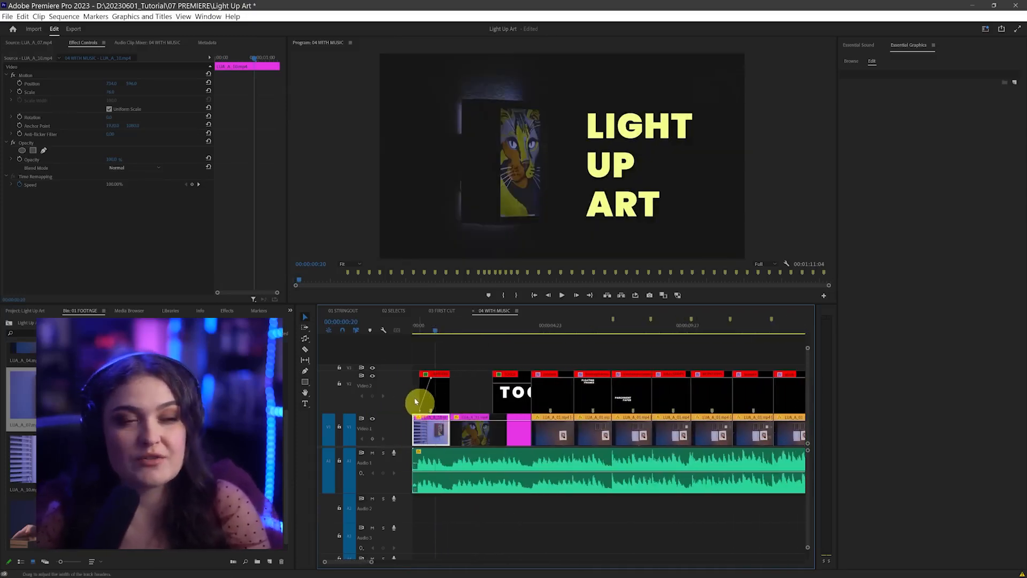
left_click(551, 330)
left_click_drag(574, 327, 643, 326)
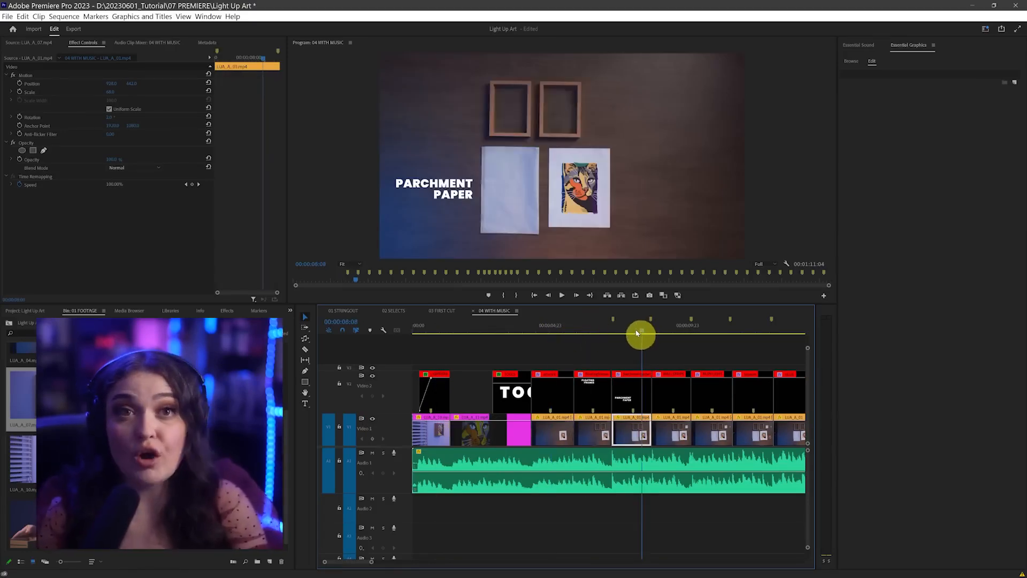
Step: Compare the supply clips with the Video 2 titles hidden and shown, leaving the track visible
left_click(372, 376)
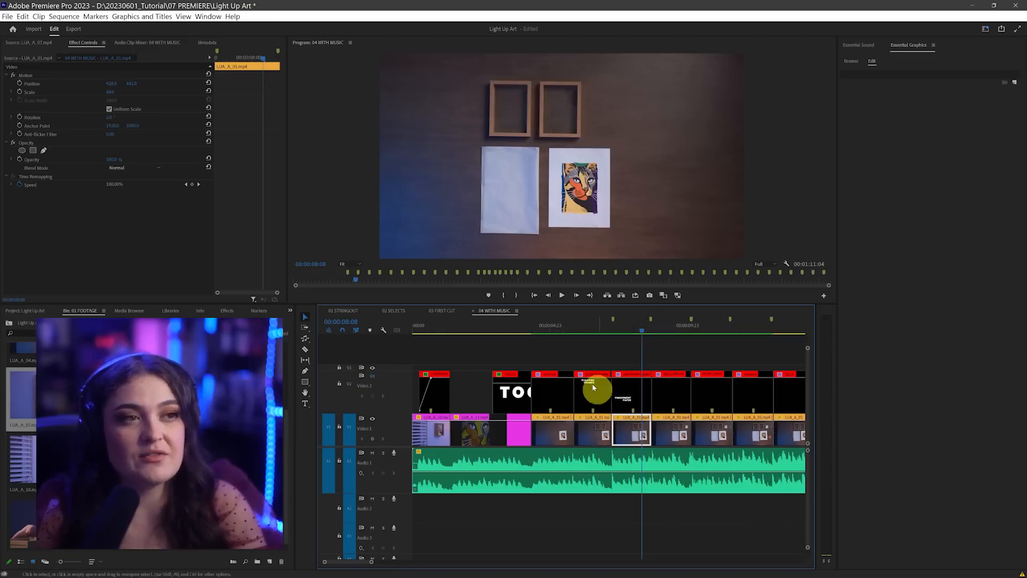
left_click_drag(661, 326, 710, 330)
left_click_drag(382, 370, 378, 392)
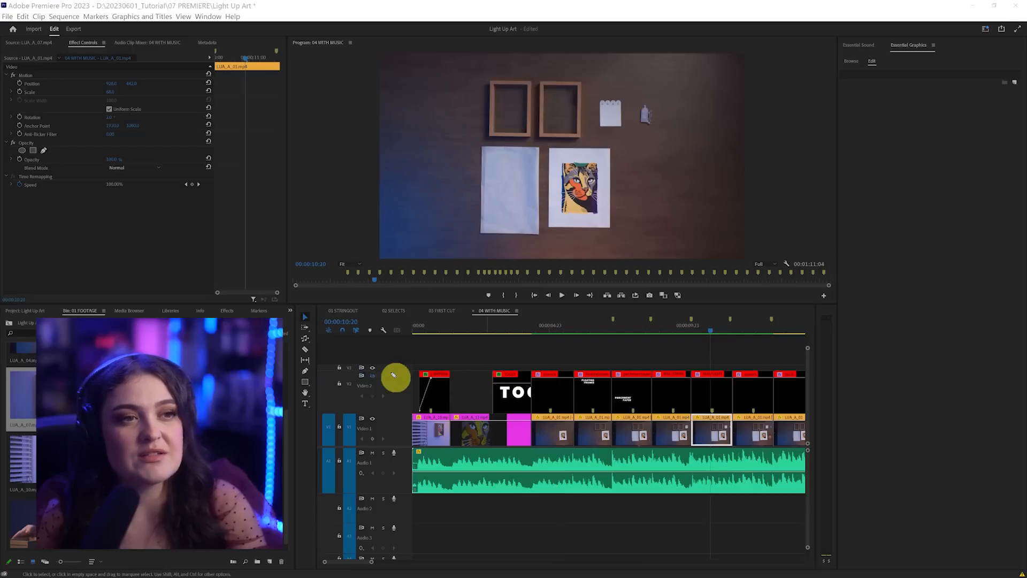
left_click(372, 375)
left_click_drag(632, 328, 695, 338)
key("minus")
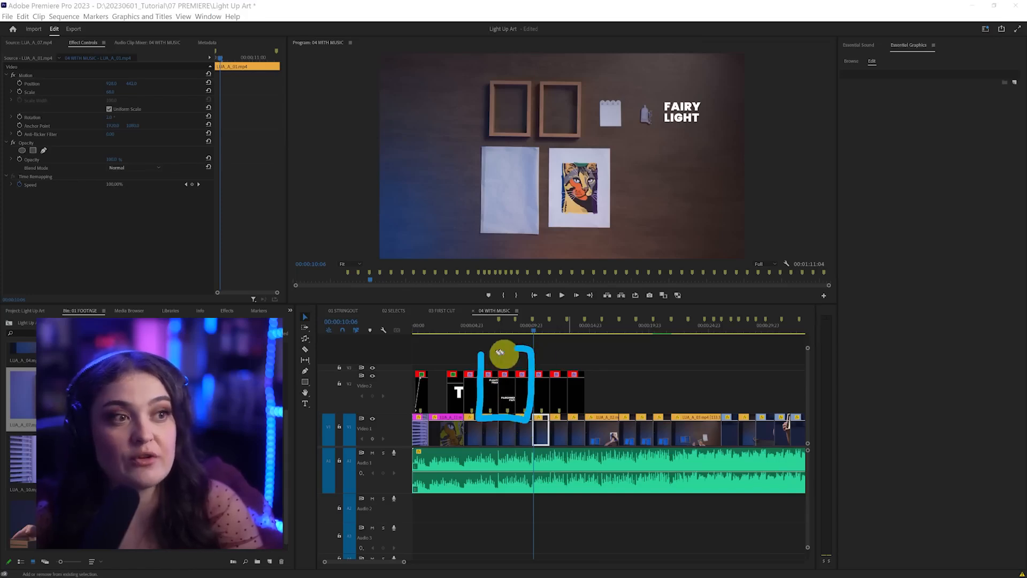
Step: Try isolating the three titles following ARTWORK by moving them up to Video 3 and hiding the Video 2 track
left_click(373, 376)
left_click(373, 377)
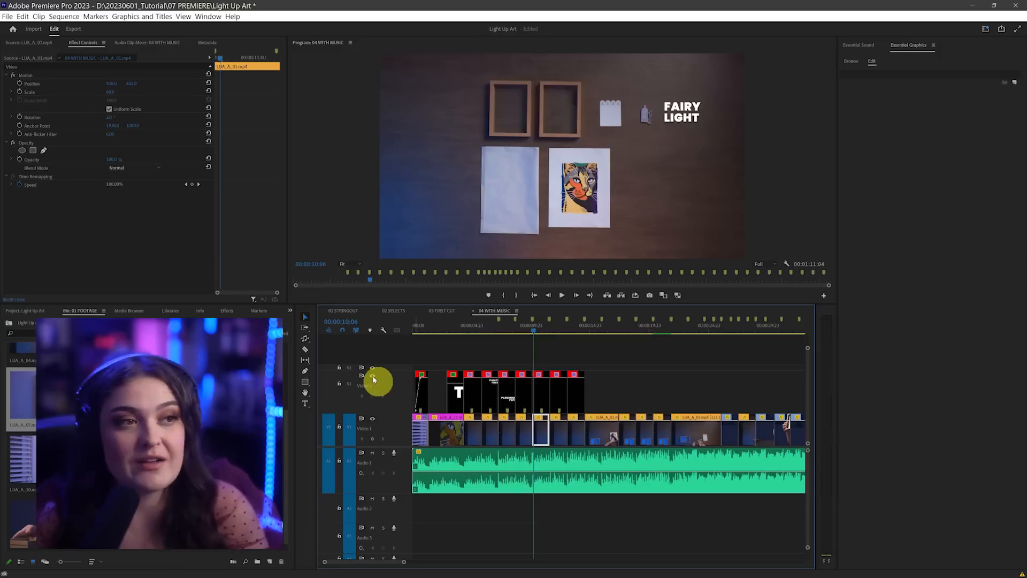
mouse_move(488, 365)
left_mouse_down()
mouse_move(522, 386)
mouse_move(508, 368)
left_mouse_up()
left_click(372, 376)
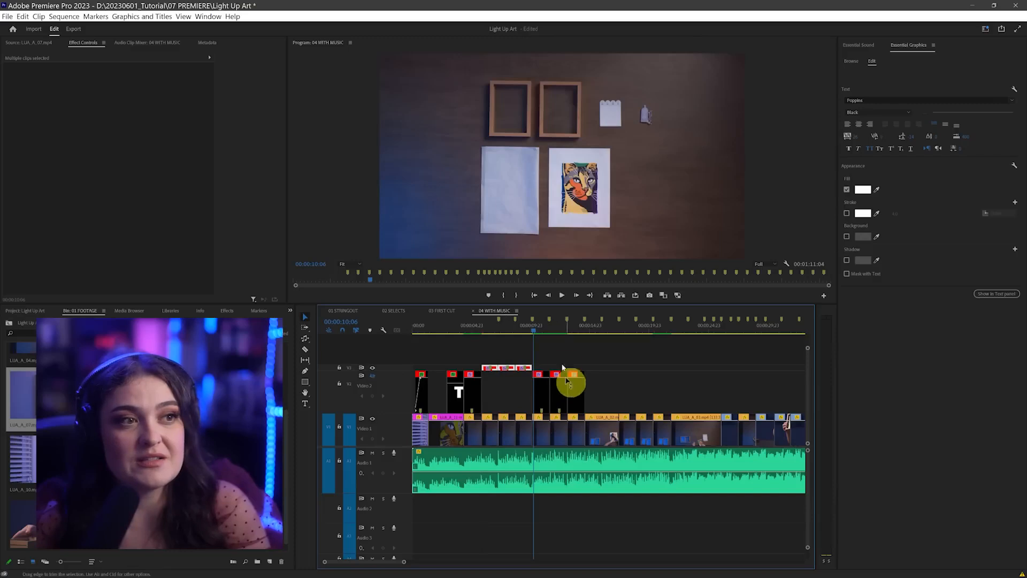
left_click_drag(469, 330, 566, 344)
key("ctrl+z")
Step: Disable the three titles following ARTWORK on the Video 2 track
left_click_drag(485, 355, 522, 386)
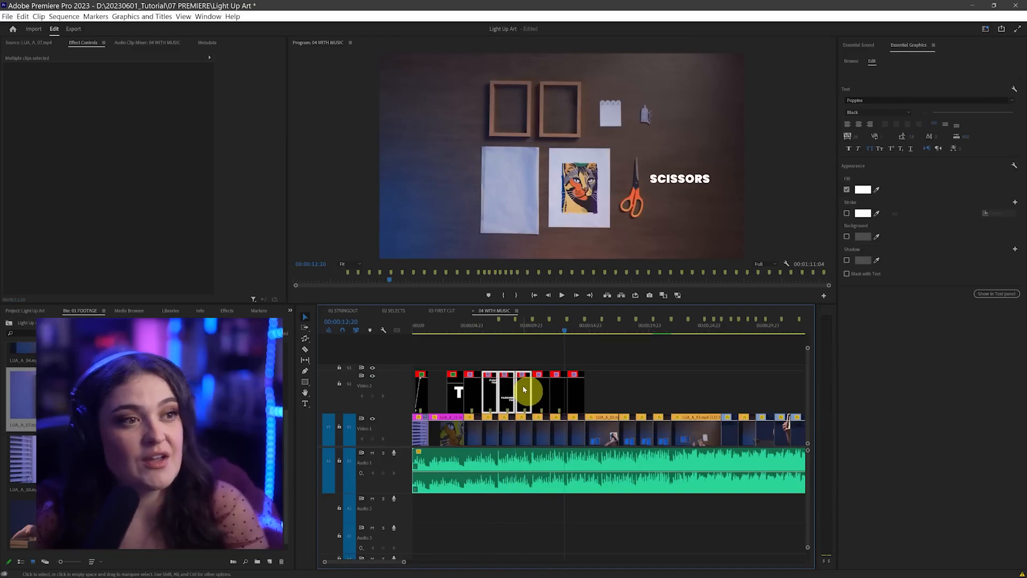
right_click(524, 389)
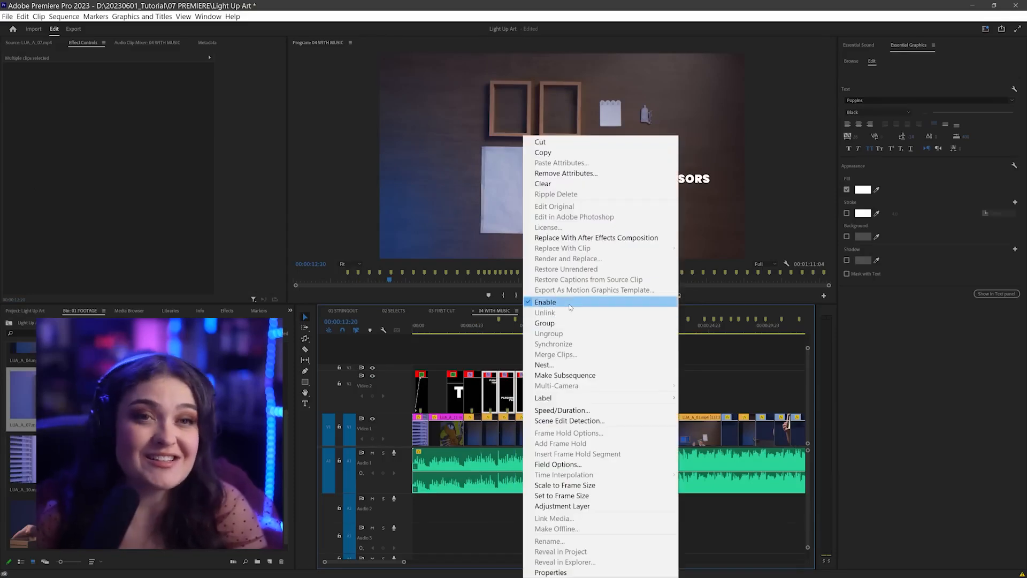
left_click(569, 303)
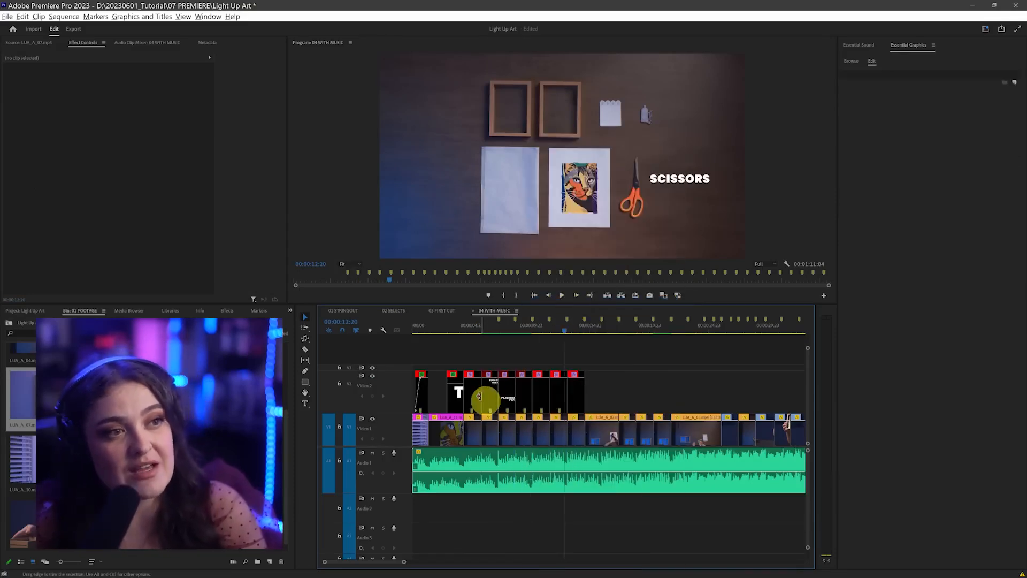
scroll(478, 402, "up", 2)
scroll(532, 390, "up", 2)
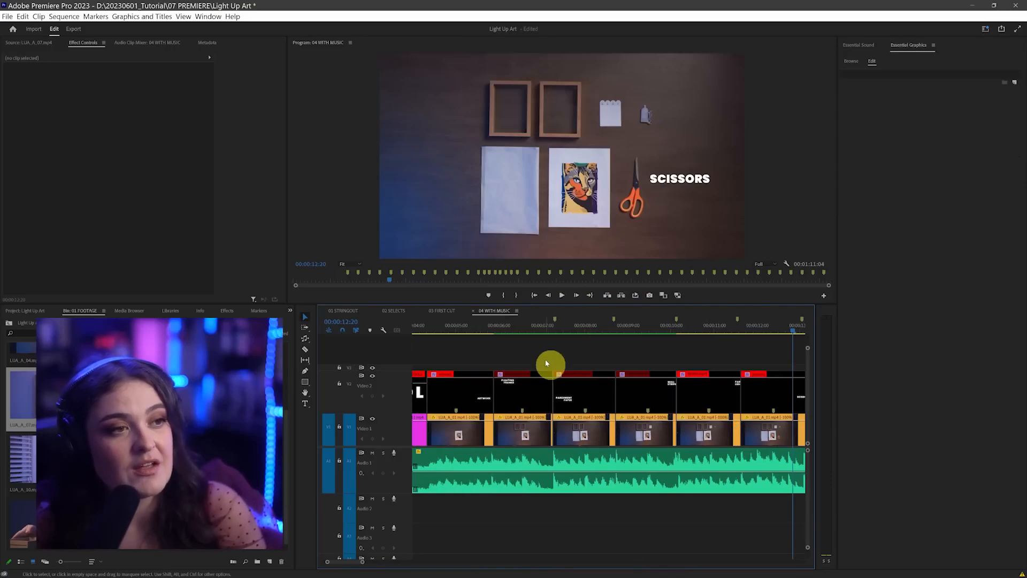
Step: Scrub through the craft supply clips following ARTWORK to compare the disabled titles with the enabled ones
left_click_drag(465, 367, 472, 365)
mouse_move(544, 371)
left_mouse_down()
mouse_move(486, 377)
mouse_move(541, 391)
mouse_move(555, 367)
left_mouse_up()
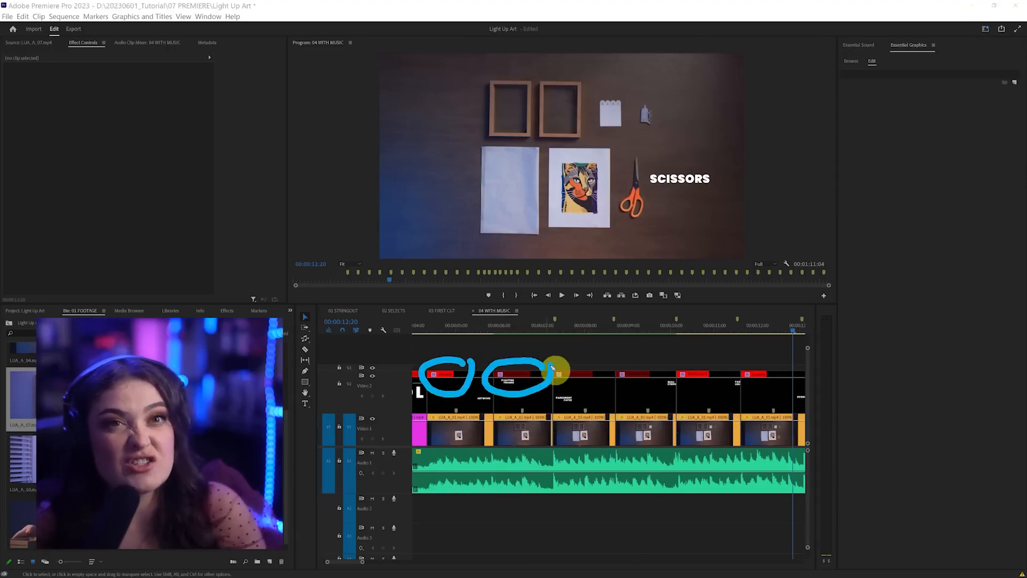
left_click(479, 332)
left_click(532, 332)
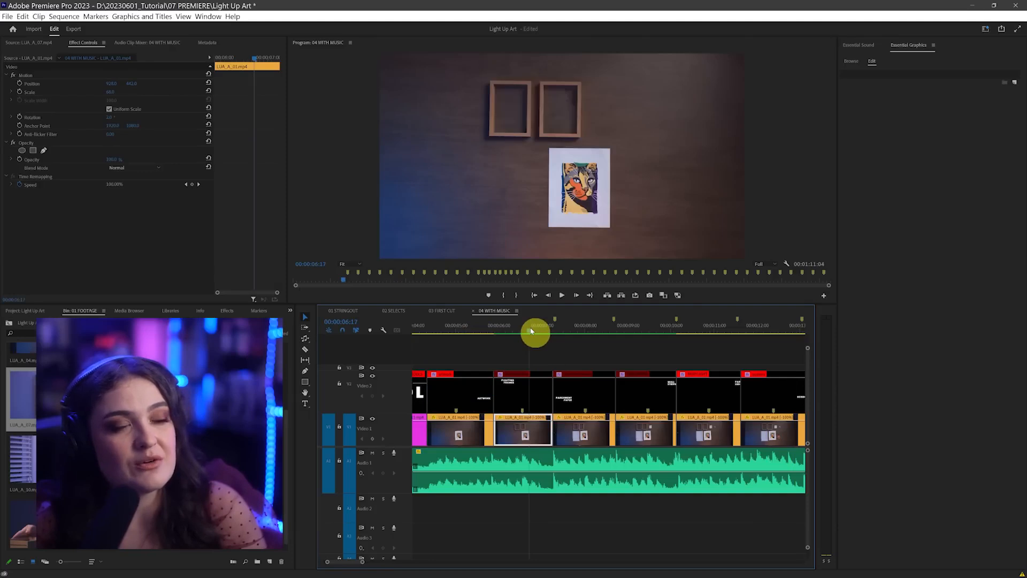
left_click(576, 330)
left_click(645, 330)
left_click(702, 330)
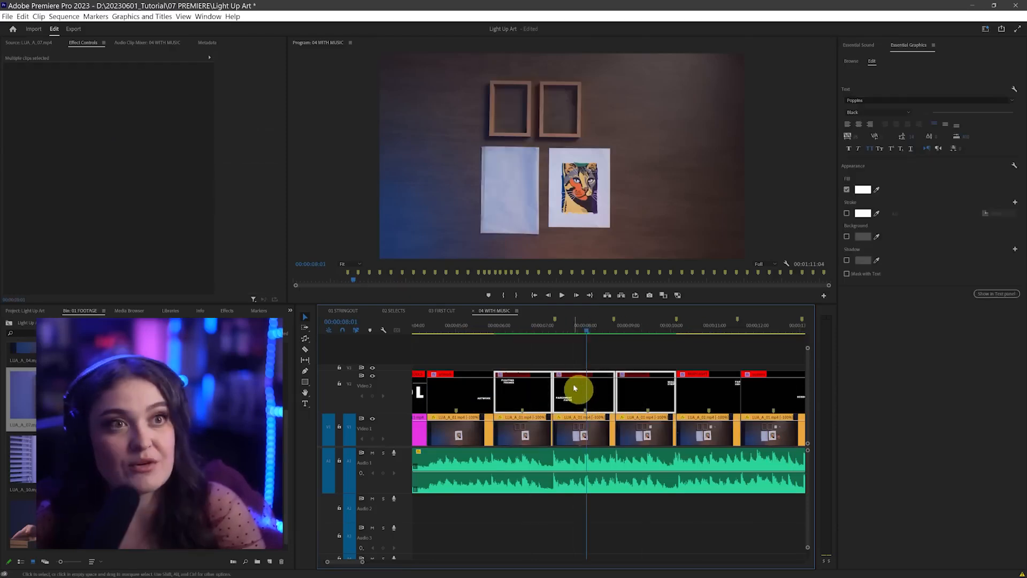
Step: Re-enable the three disabled supply titles on Video 2 and clear the selection
right_click(573, 384)
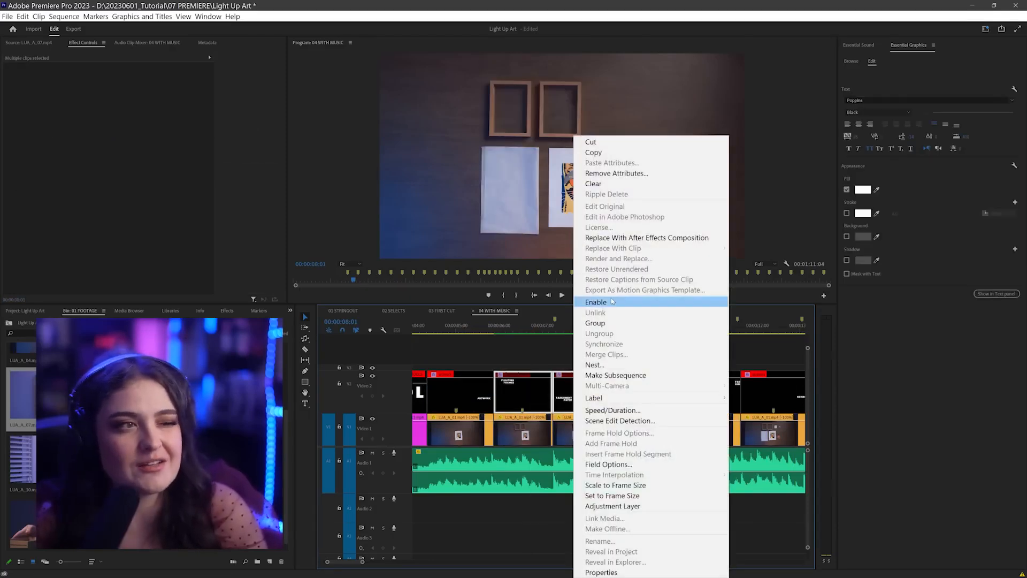
left_click(593, 301)
left_click(559, 358)
Step: Toggle the same three supply titles off and on again, leaving them enabled and deselected
left_click_drag(506, 353, 625, 393)
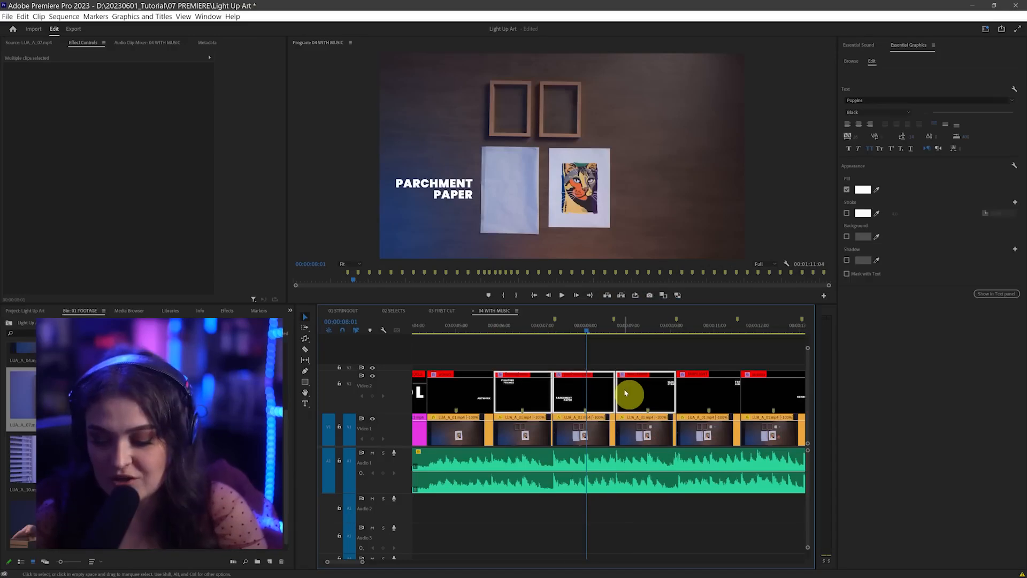
key("shift+e")
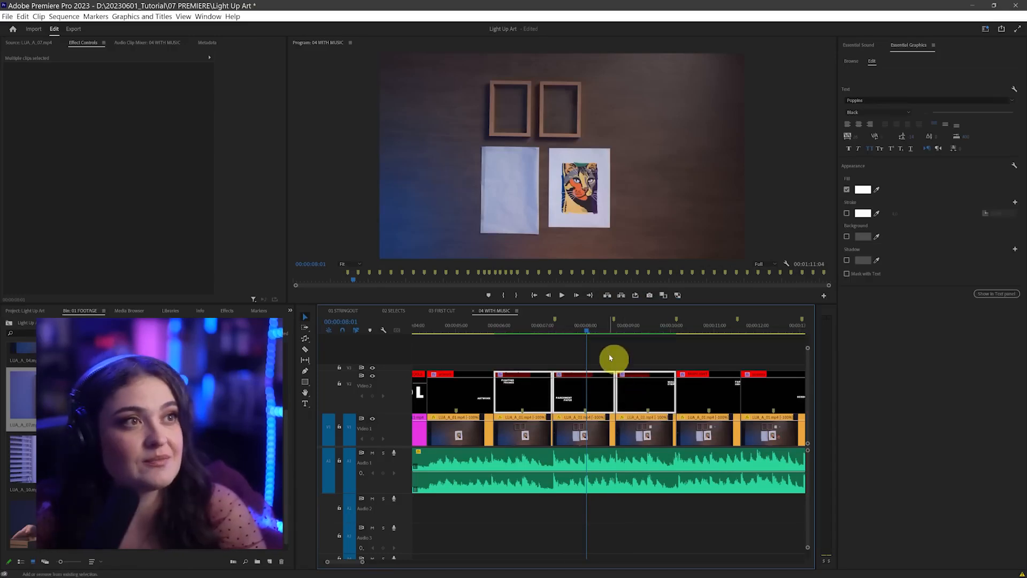
key("shift+e")
key("shift+e")
left_click(526, 357)
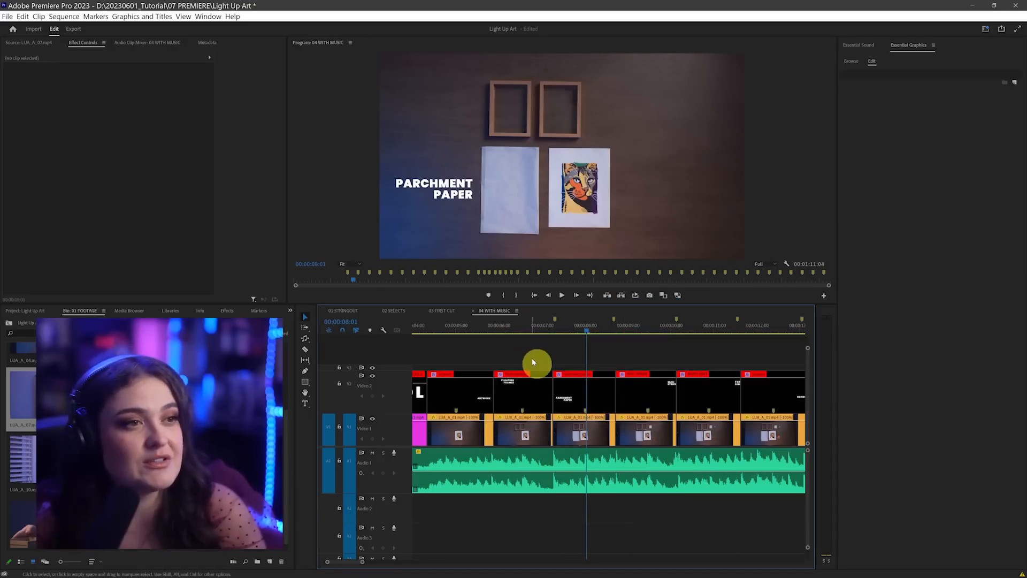
scroll(536, 363, "down", 2)
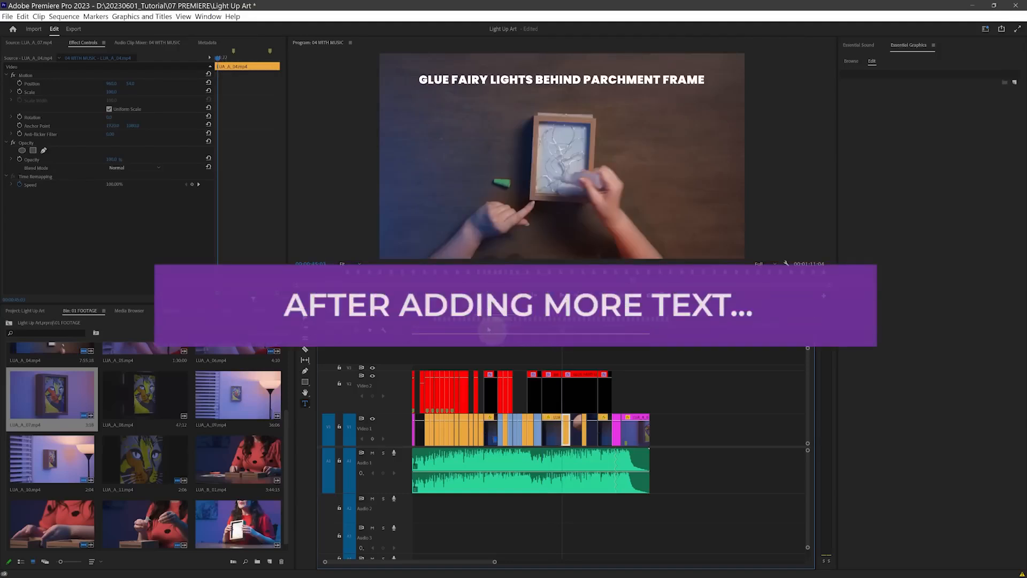
Step: Change the font of all Video 2 titles to Mono45 Headline and check the title about placing artwork between glass
left_click_drag(472, 329, 571, 327)
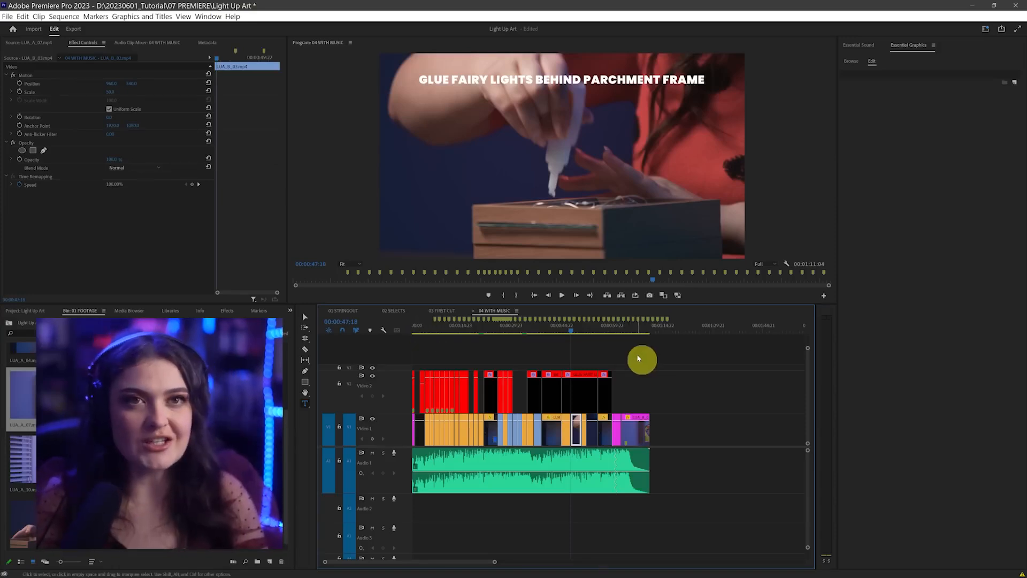
left_click_drag(640, 355, 380, 383)
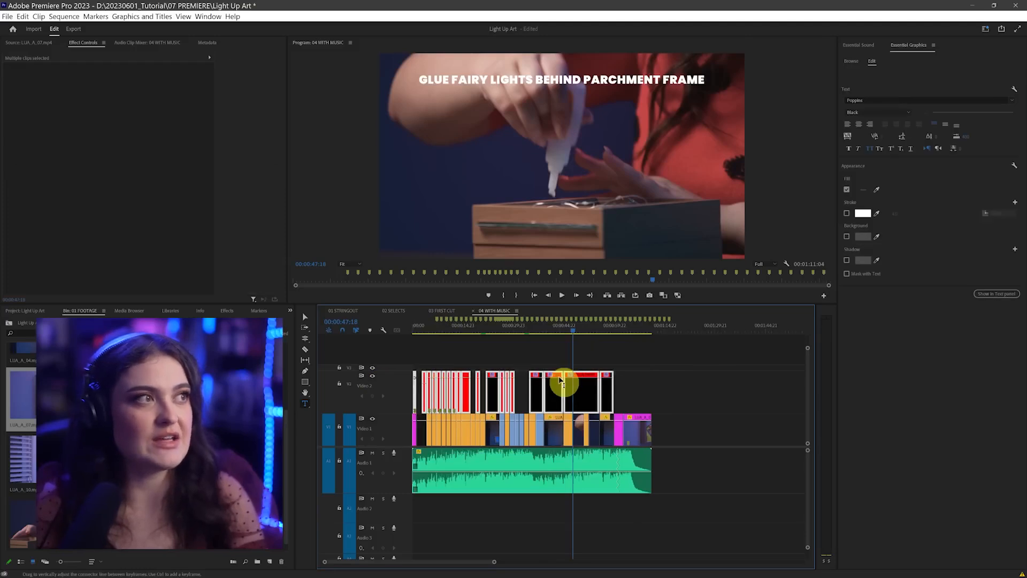
left_click(1012, 106)
scroll(916, 213, "up", 5)
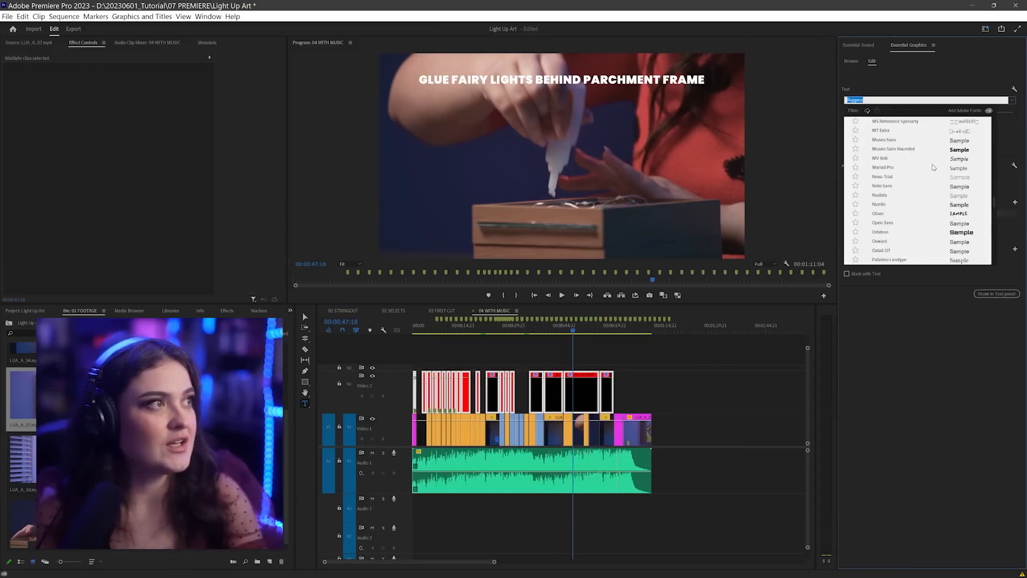
scroll(906, 203, "up", 5)
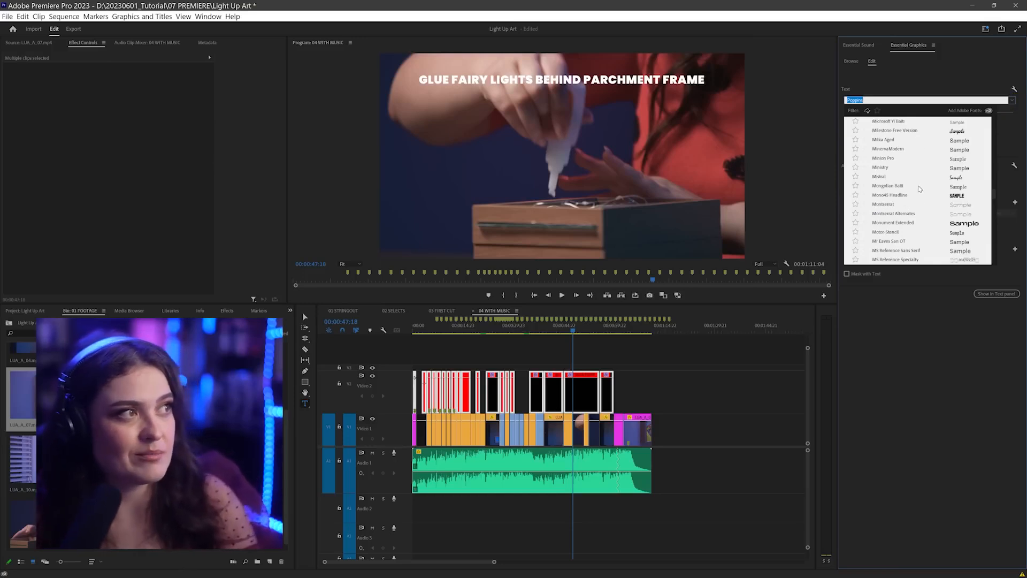
left_click(915, 196)
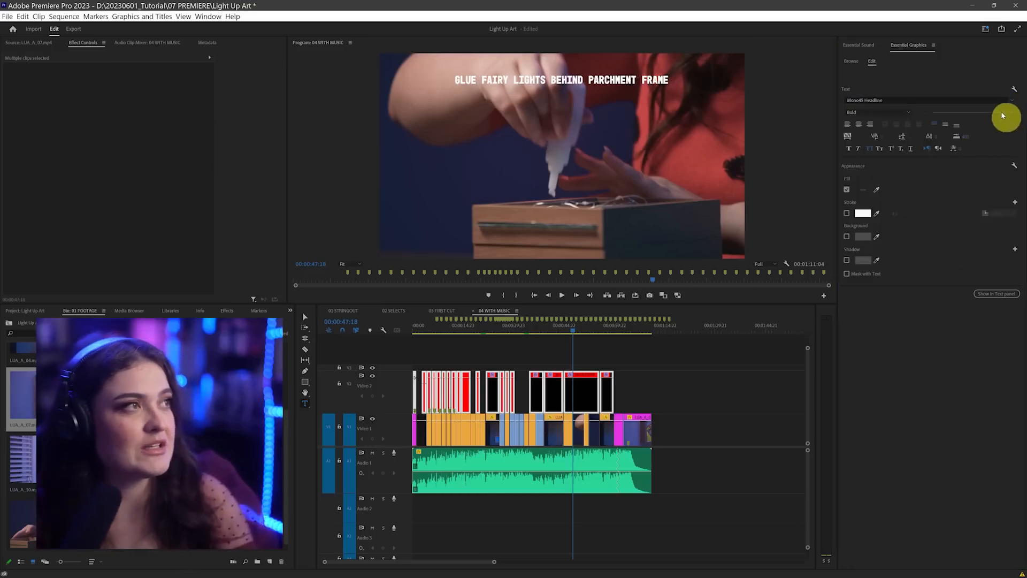
left_click(500, 333)
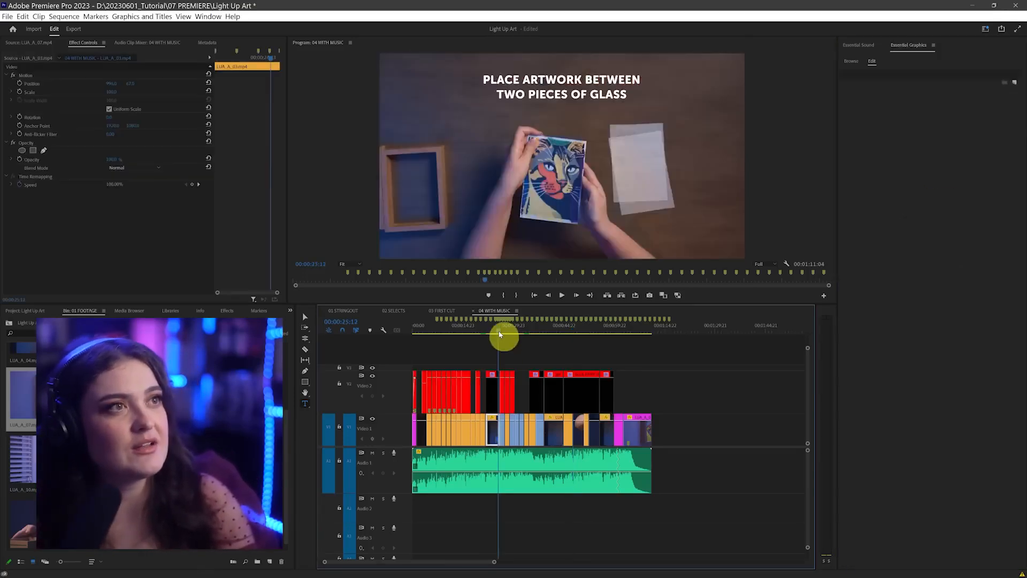